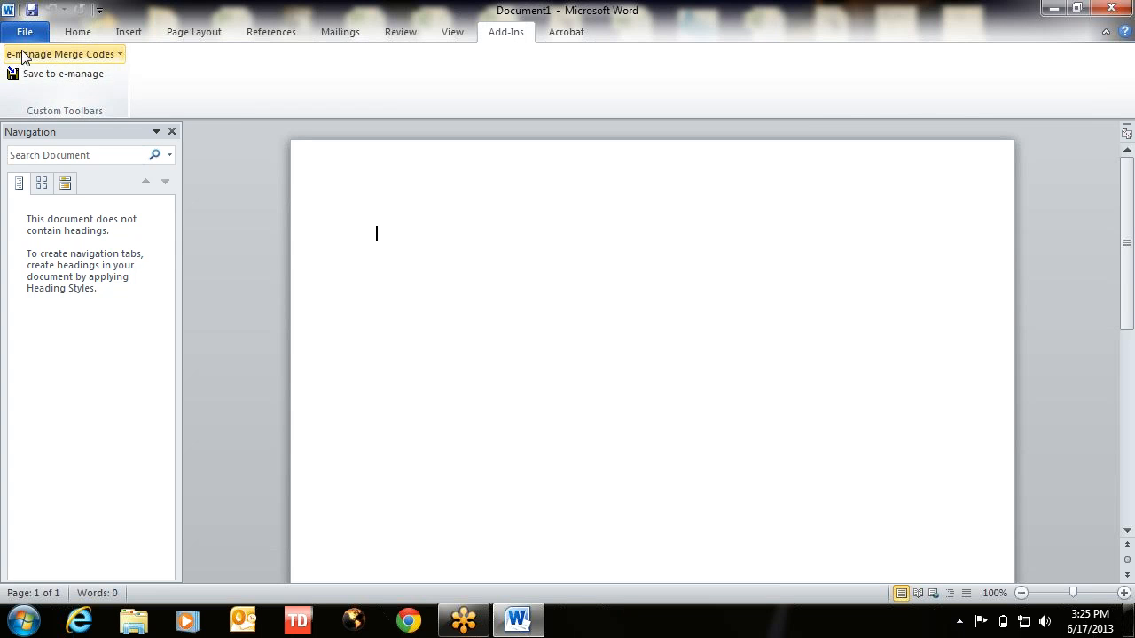
# - Browse the e-manage merge field list and close it without inserting anything
pyautogui.click(66, 55)
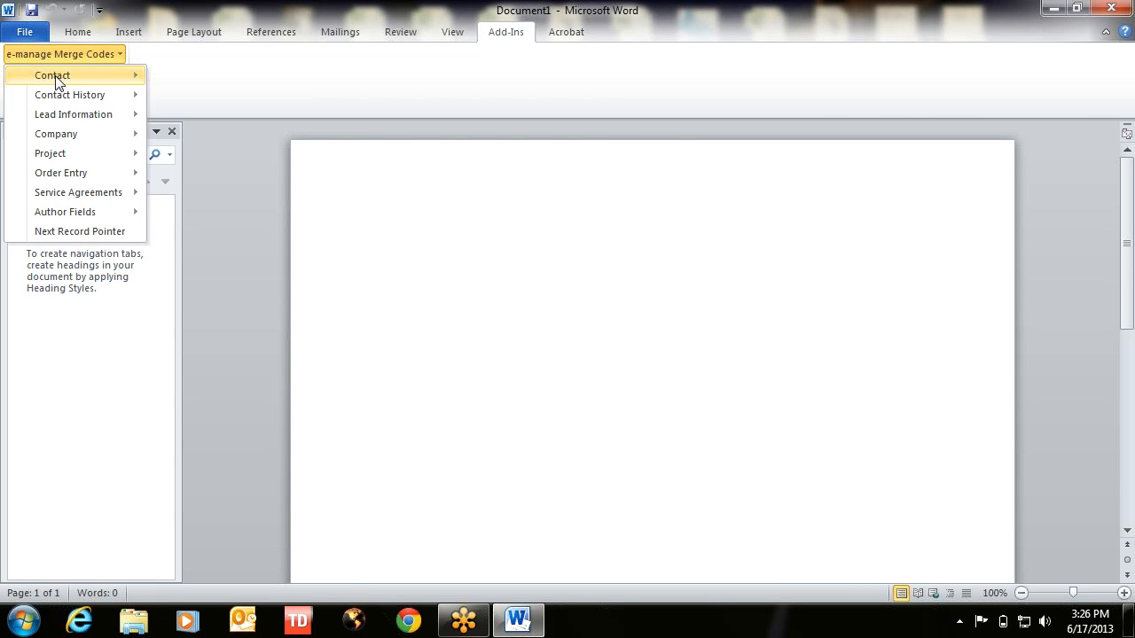
pyautogui.moveTo(57, 80)
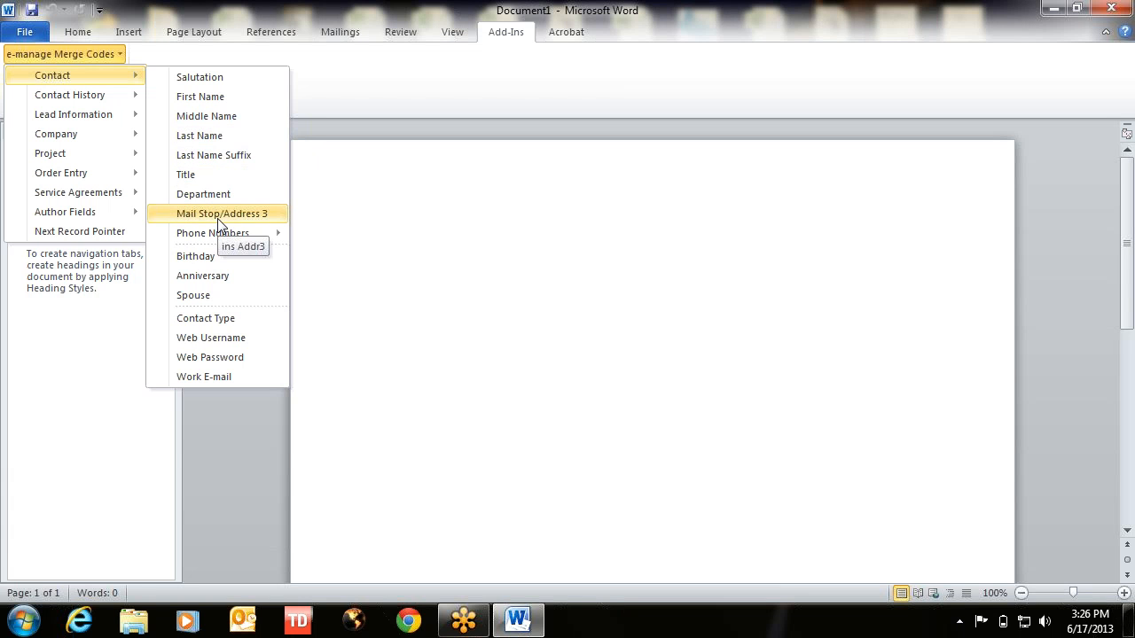
pyautogui.moveTo(222, 239)
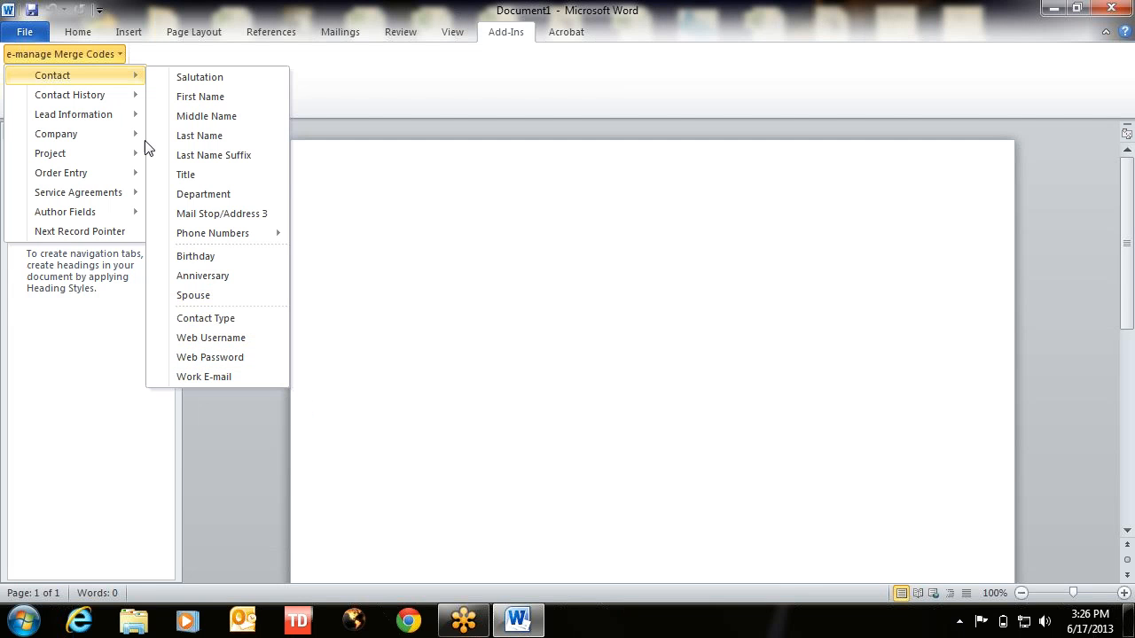
pyautogui.moveTo(81, 97)
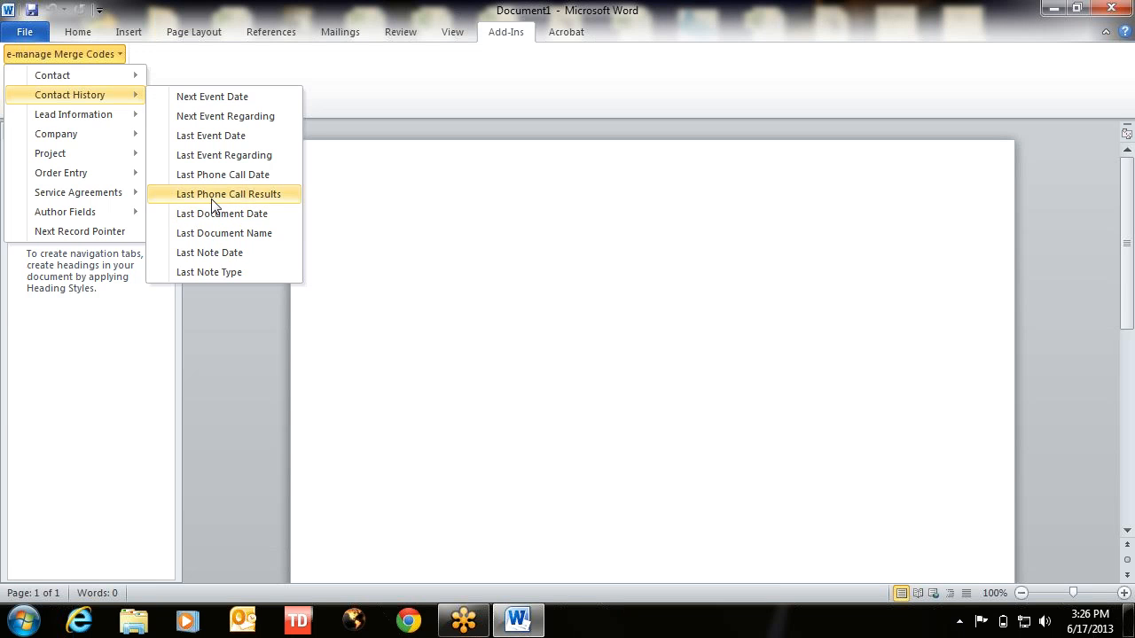
pyautogui.moveTo(111, 117)
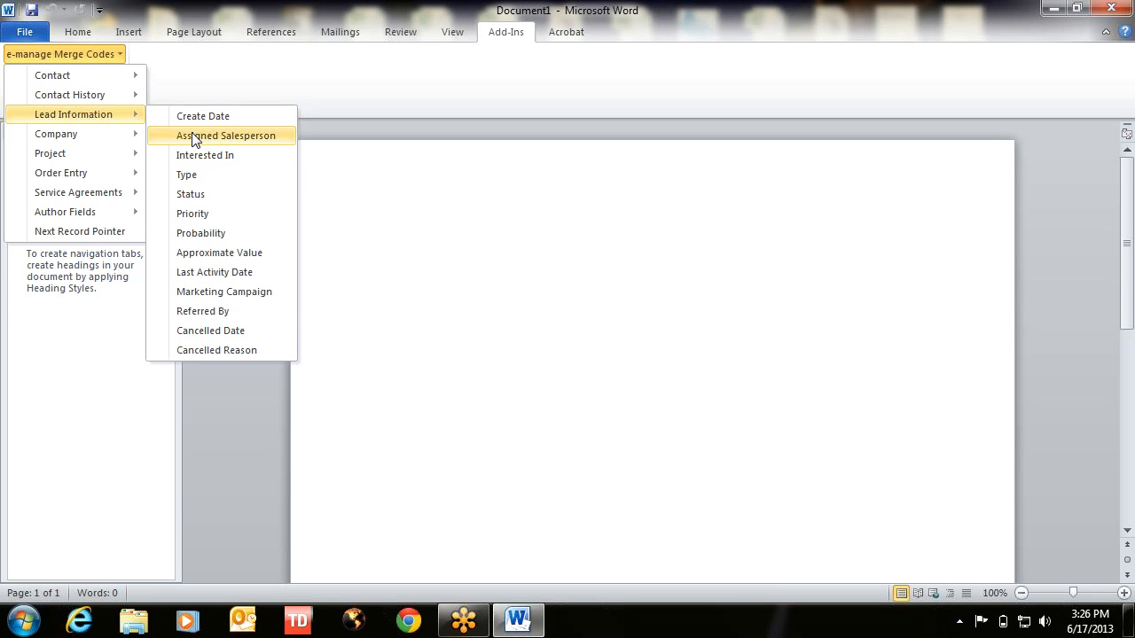
pyautogui.moveTo(120, 142)
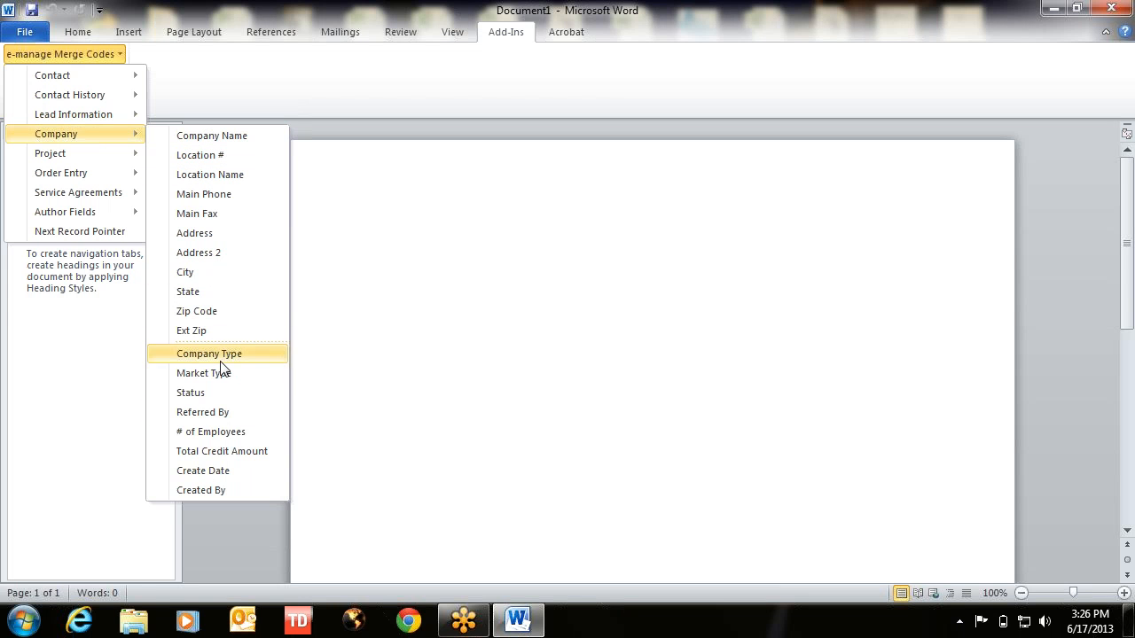
pyautogui.moveTo(81, 156)
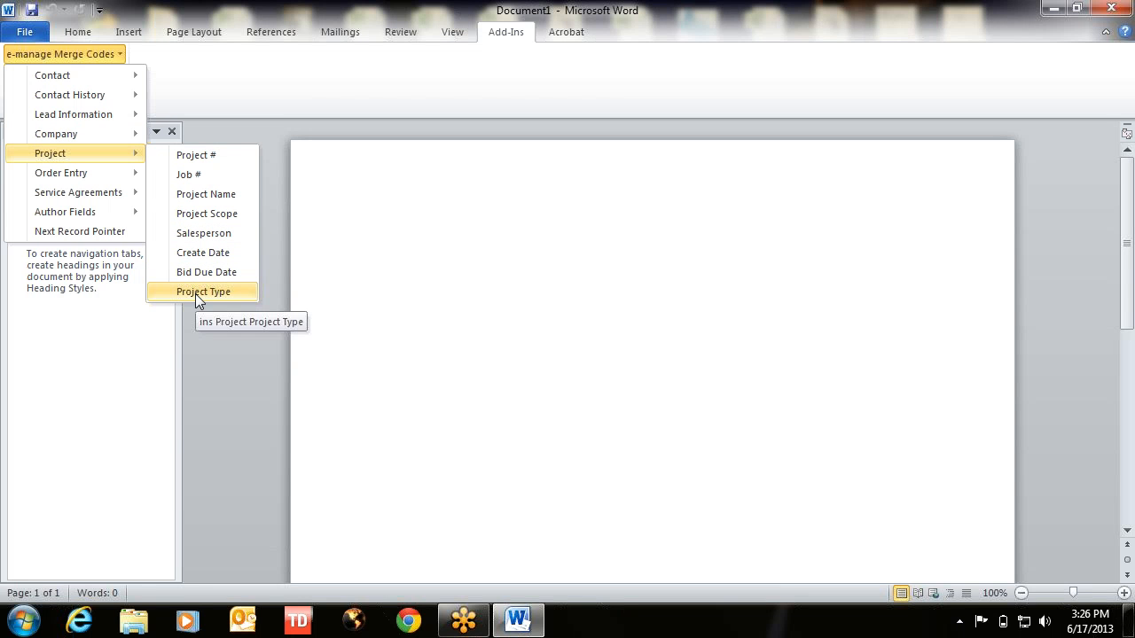
pyautogui.moveTo(106, 177)
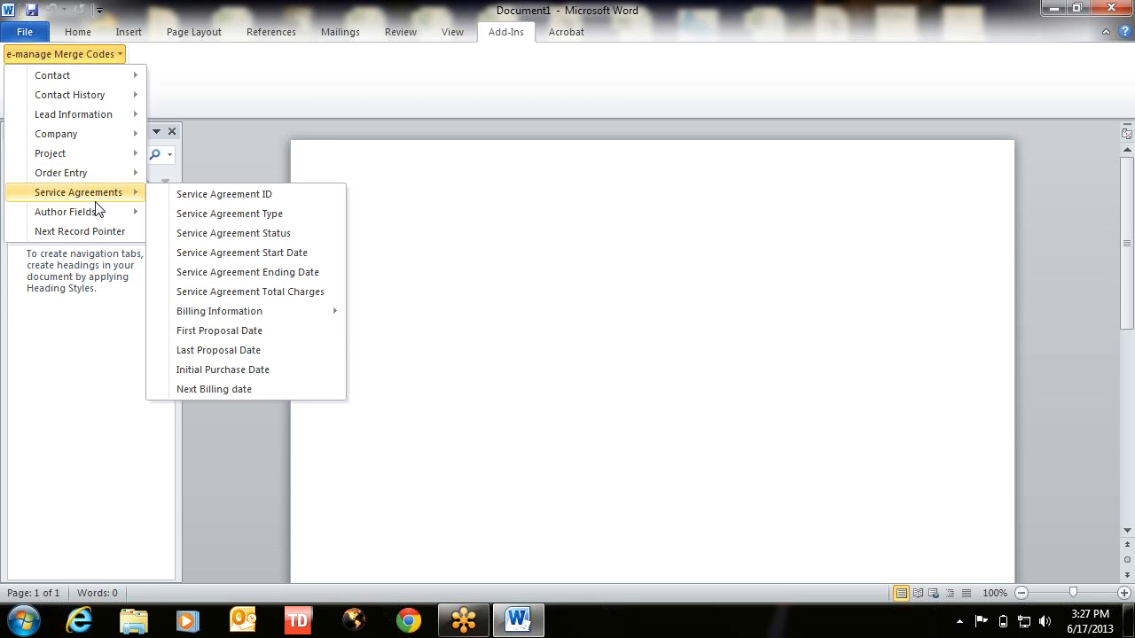
pyautogui.moveTo(92, 216)
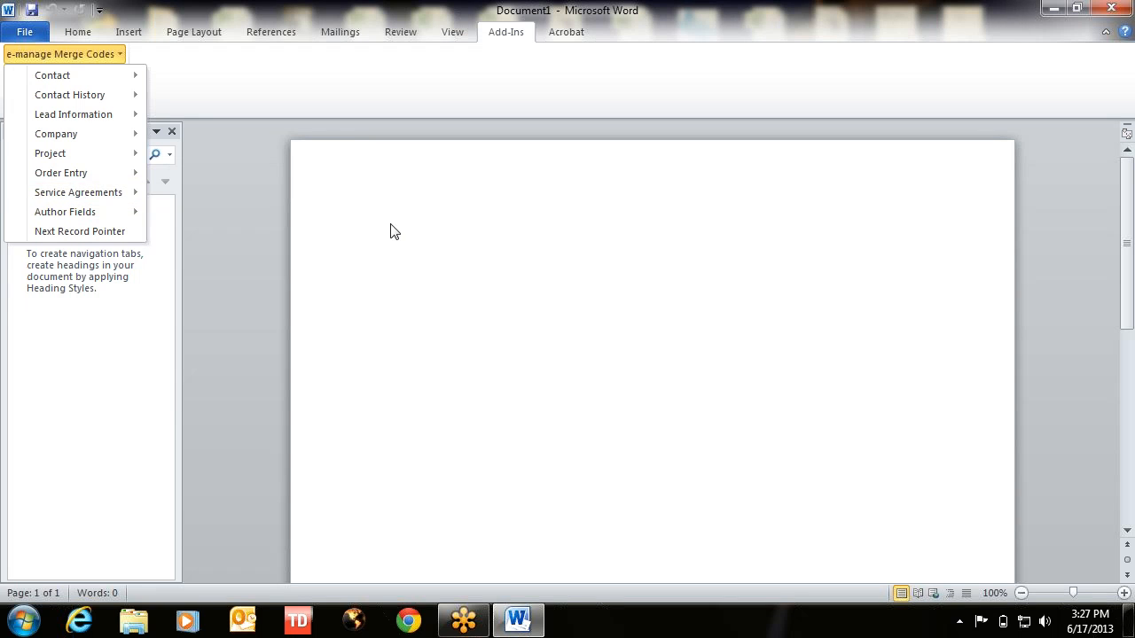
pyautogui.click(432, 225)
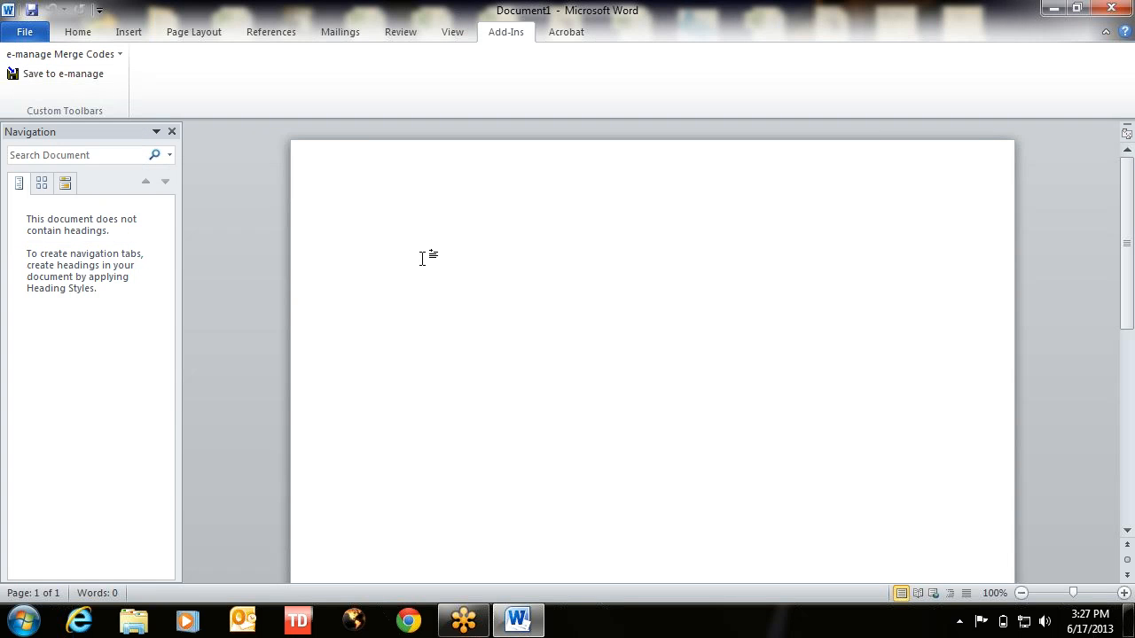
# - Insert today's date as 'Monday, June 17, 2013', set to update automatically
pyautogui.click(129, 33)
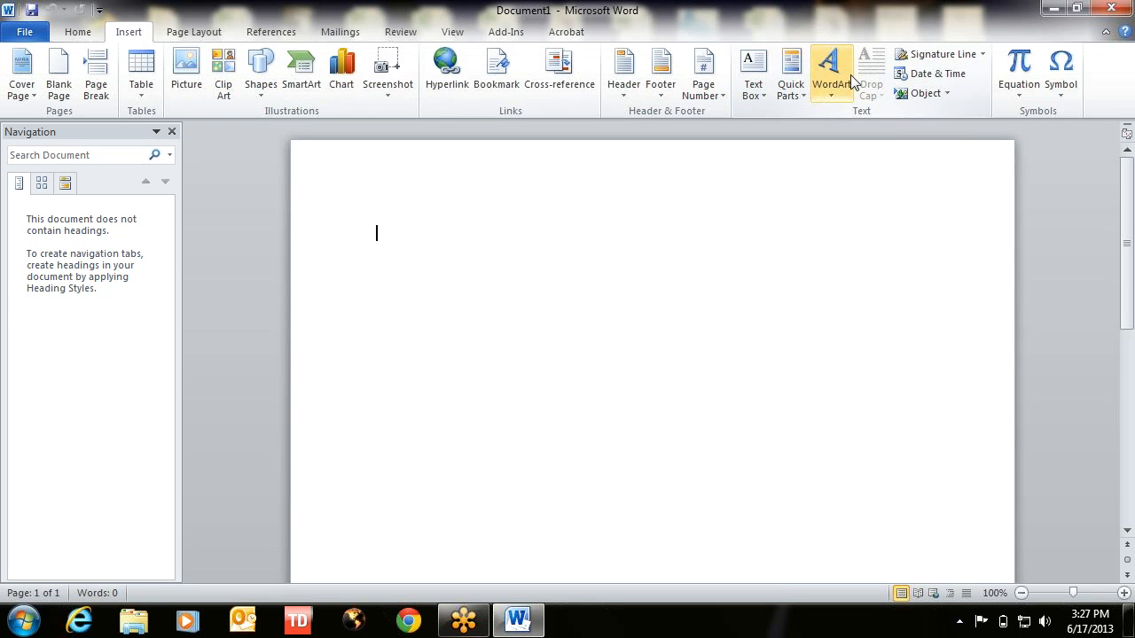
pyautogui.click(922, 77)
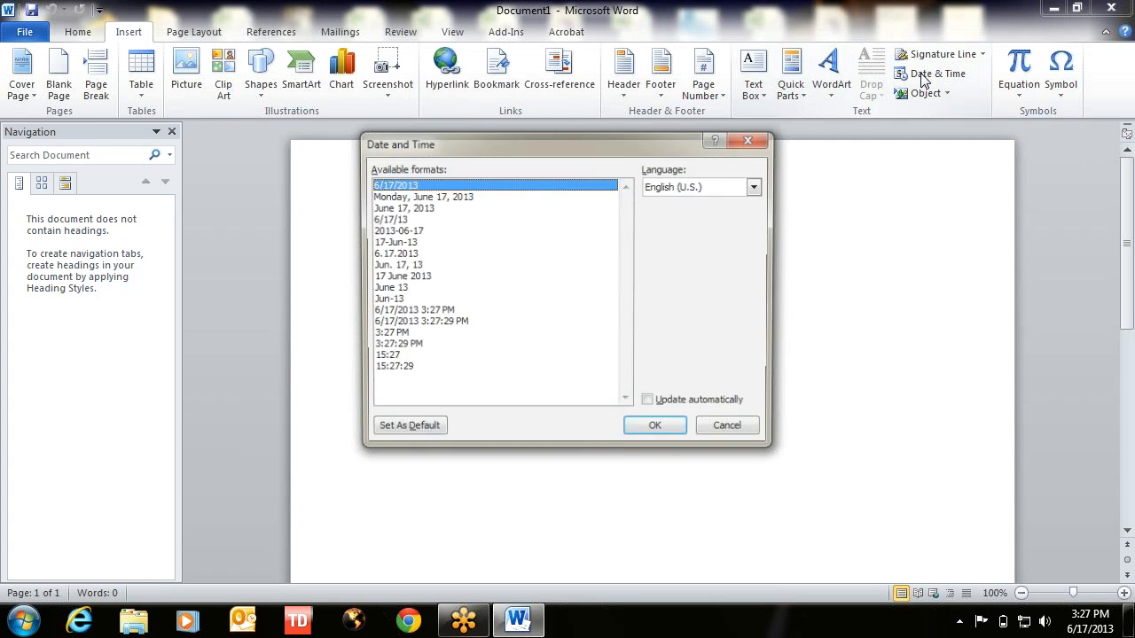
pyautogui.click(419, 197)
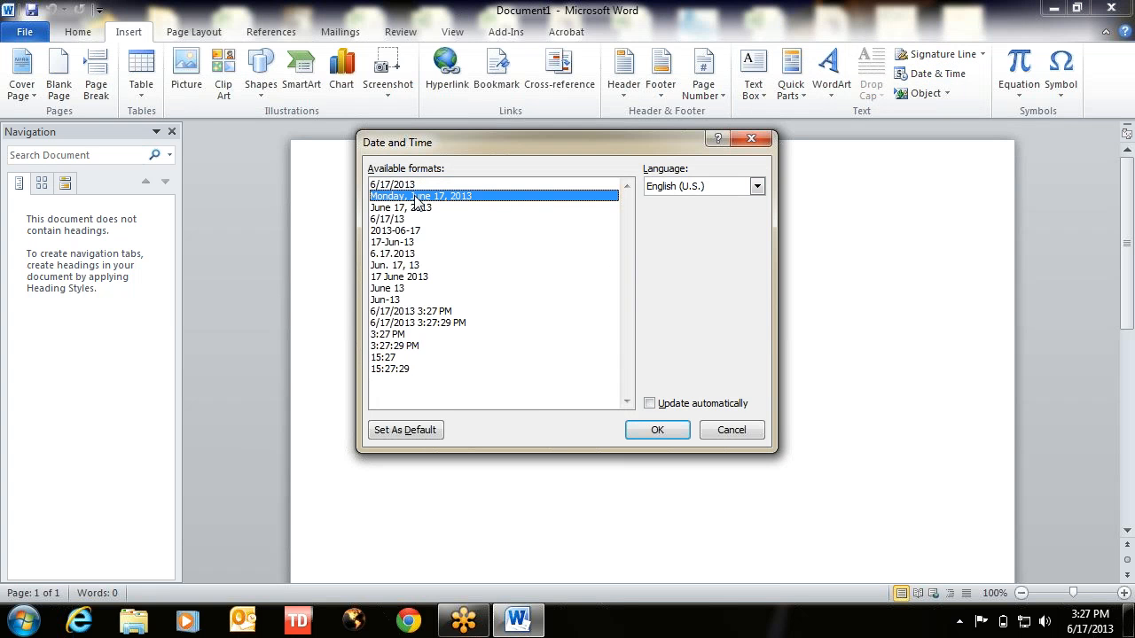
pyautogui.click(651, 404)
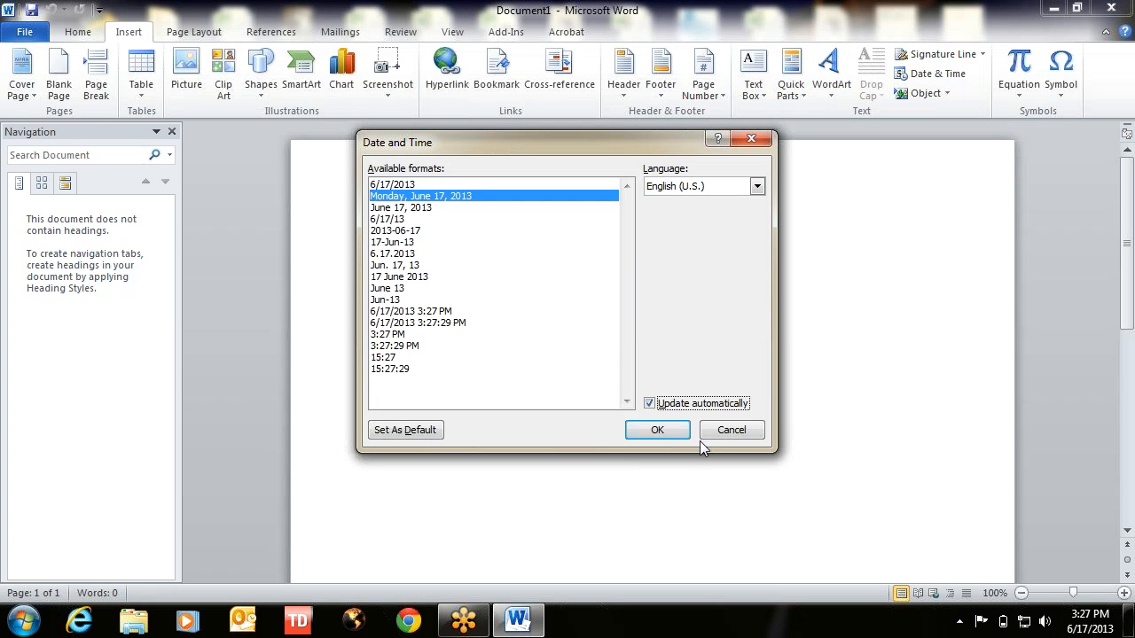
pyautogui.click(657, 430)
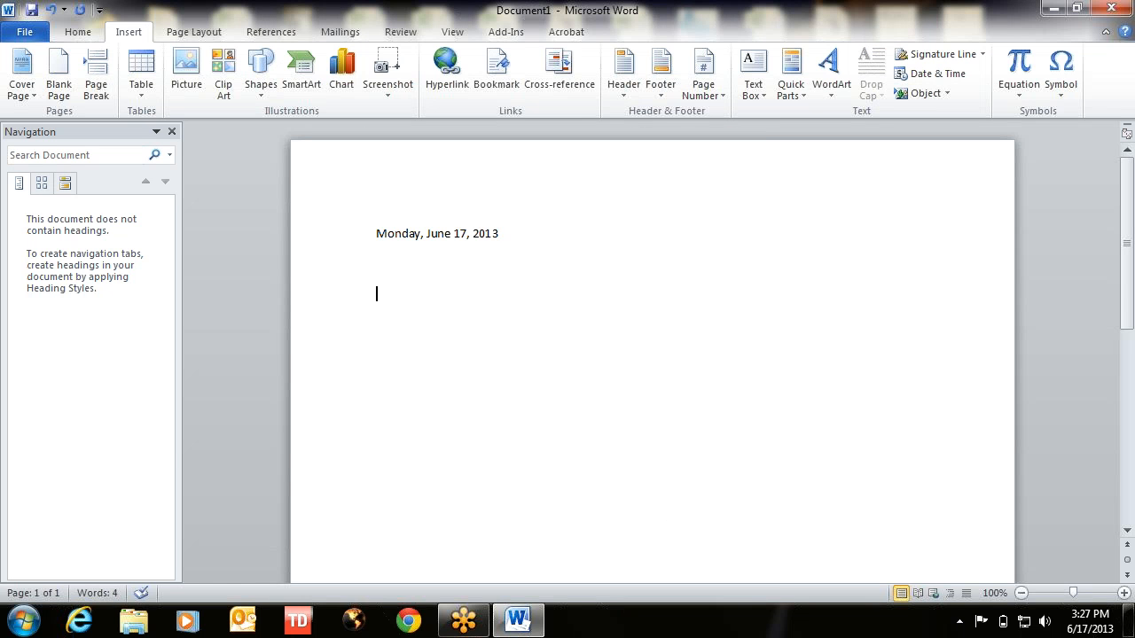
# - Below the date, insert the contact First Name and Last Name merge fields
pyautogui.click(403, 233)
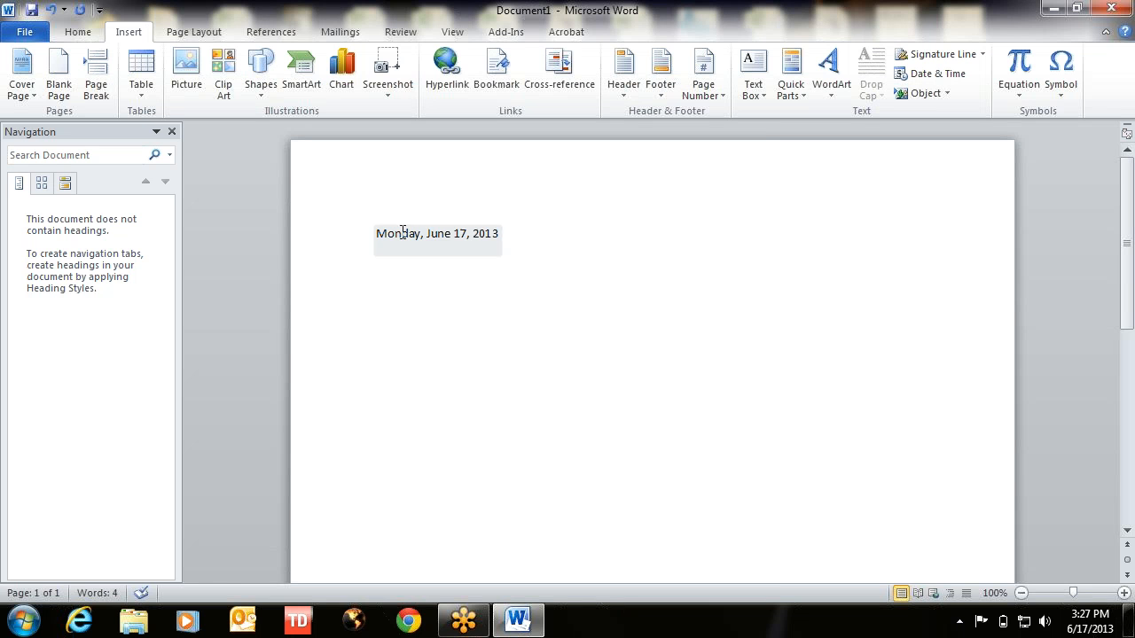
pyautogui.press('Return')
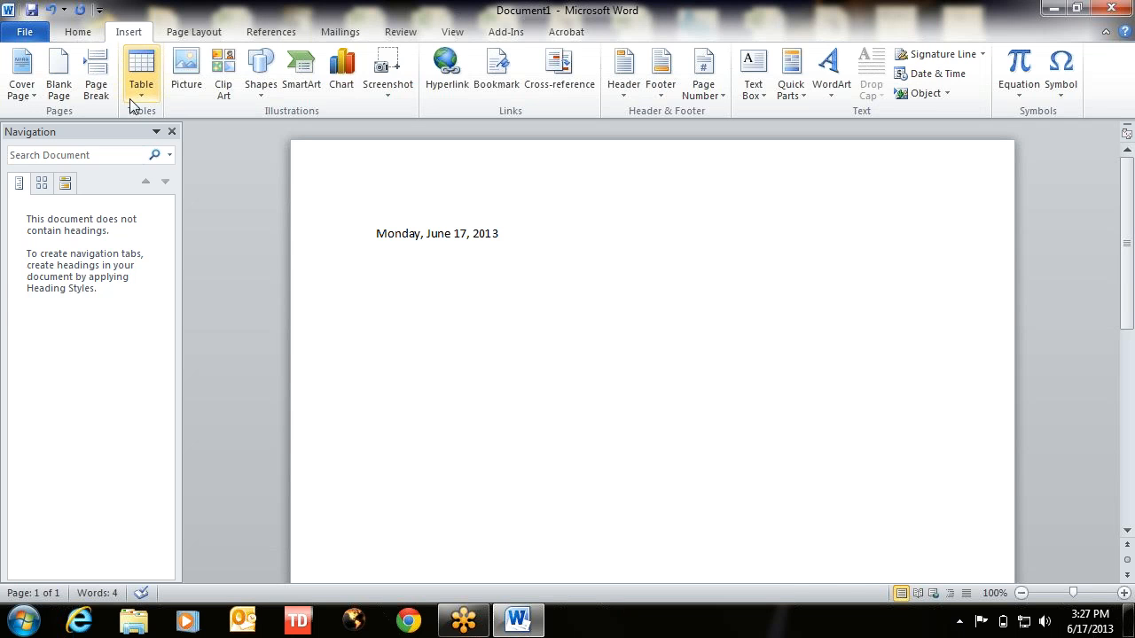
pyautogui.click(502, 36)
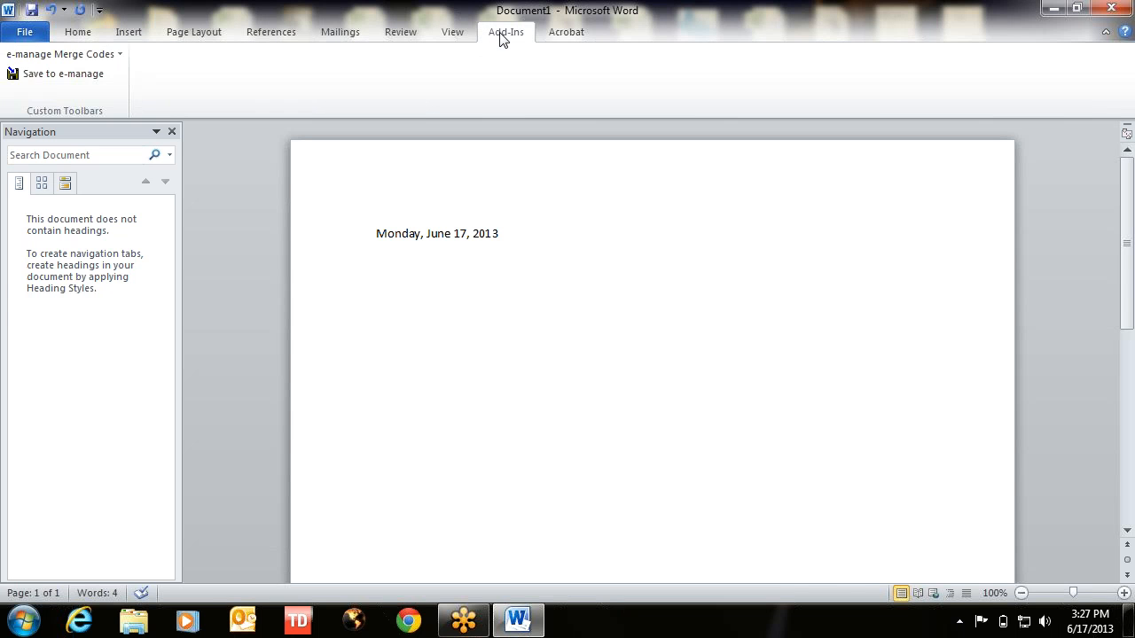
pyautogui.click(87, 55)
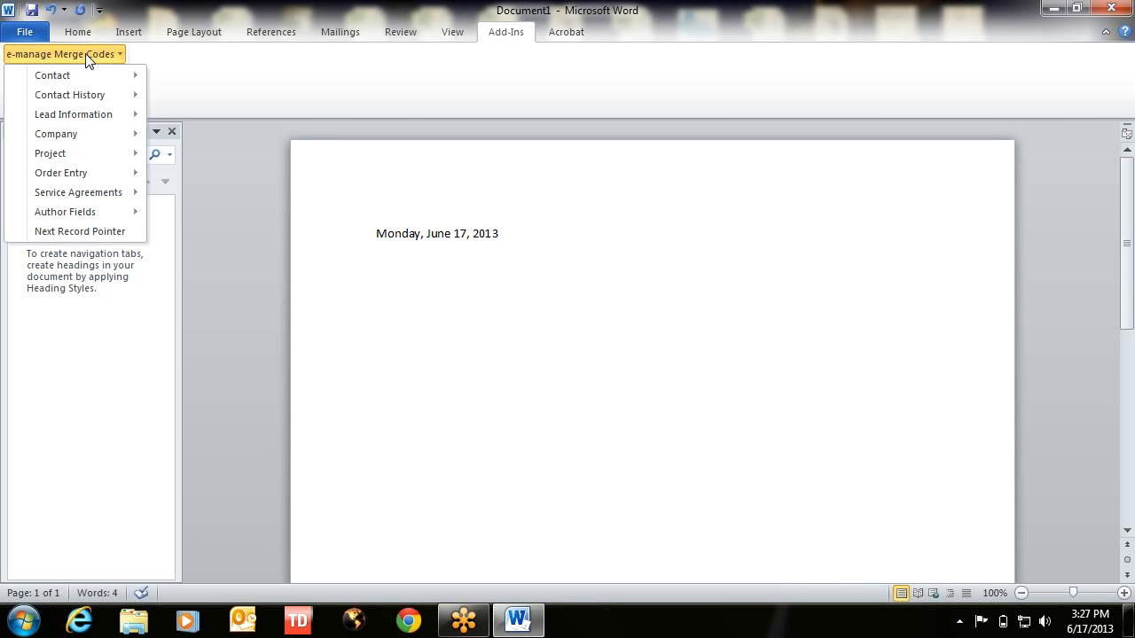
pyautogui.moveTo(82, 74)
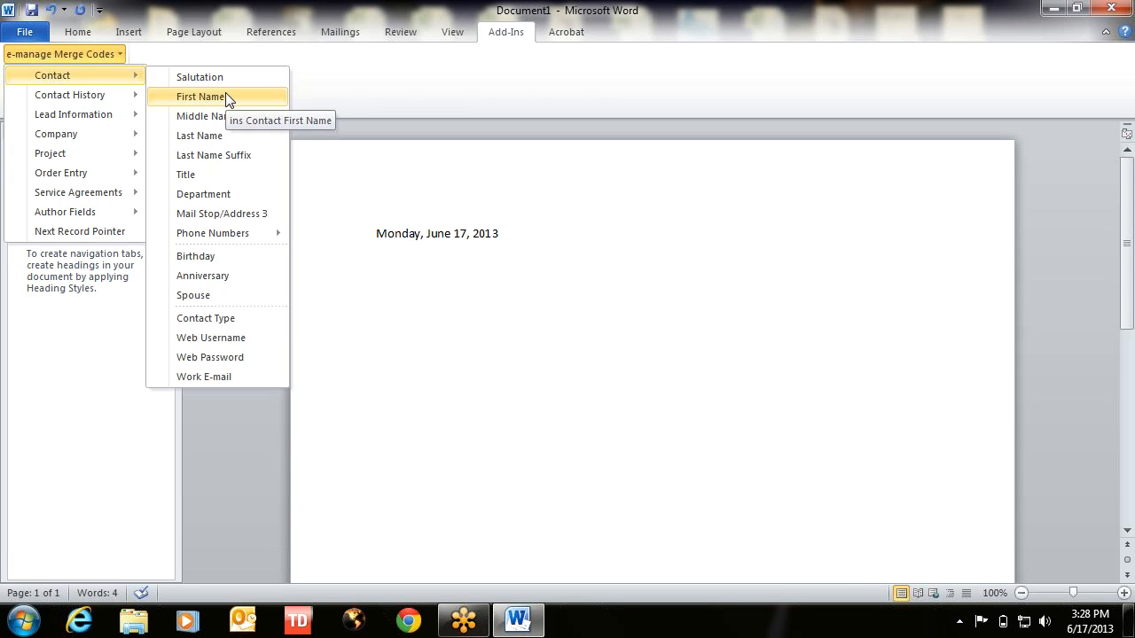
pyautogui.click(200, 96)
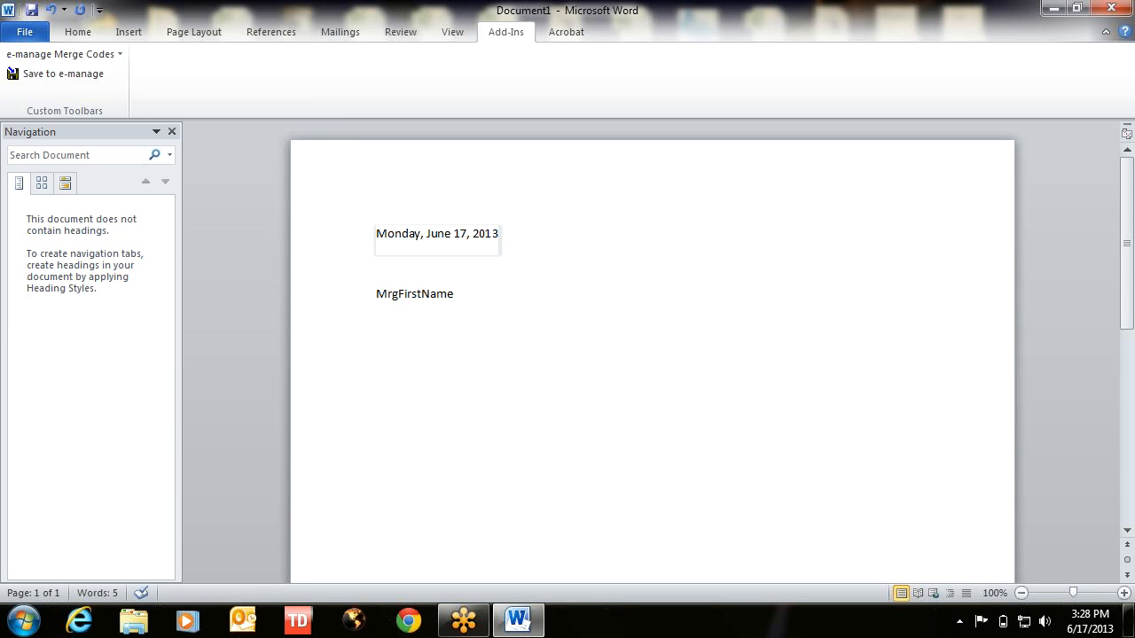
pyautogui.click(83, 55)
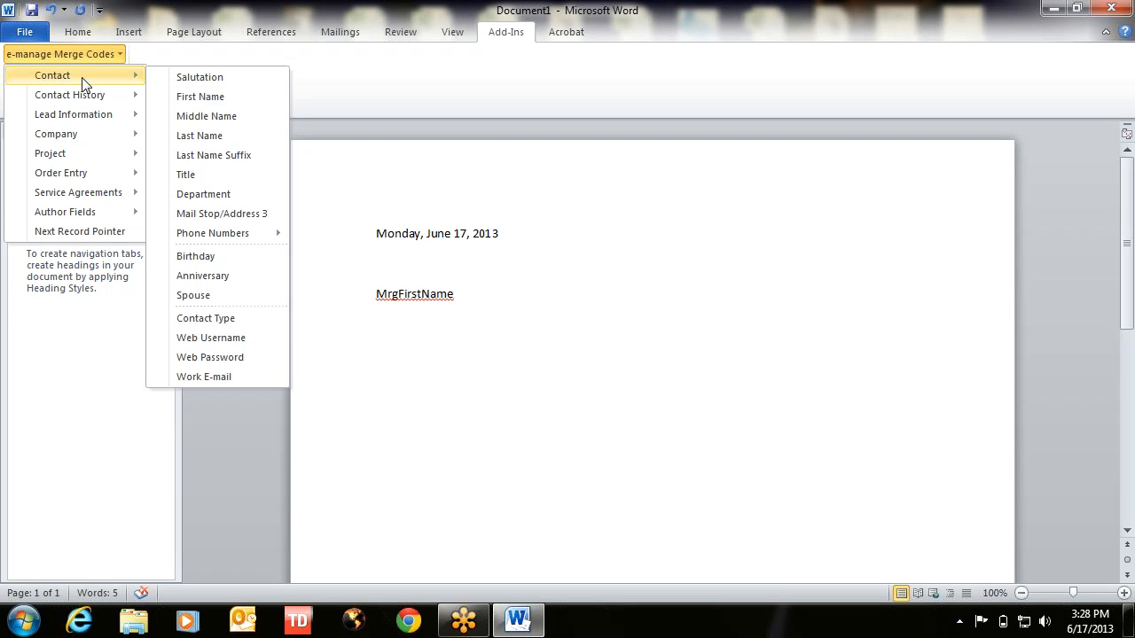
pyautogui.click(200, 138)
# - Add the MrgCompanyName merge field on a new line below the name
pyautogui.press('Return')
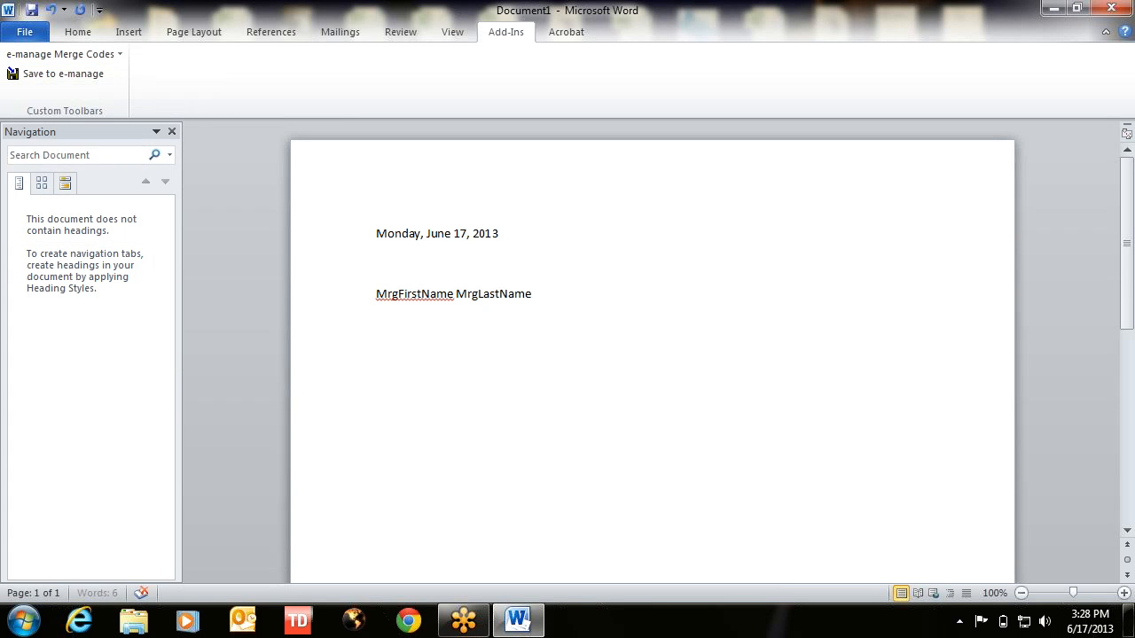
pyautogui.click(39, 58)
pyautogui.moveTo(46, 140)
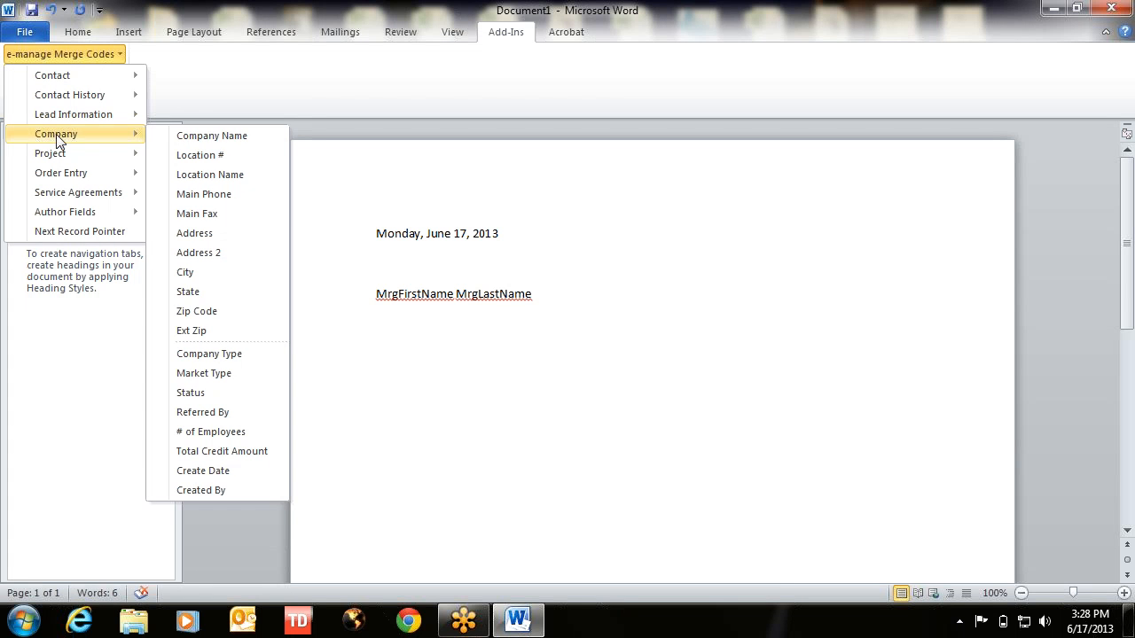
pyautogui.click(213, 137)
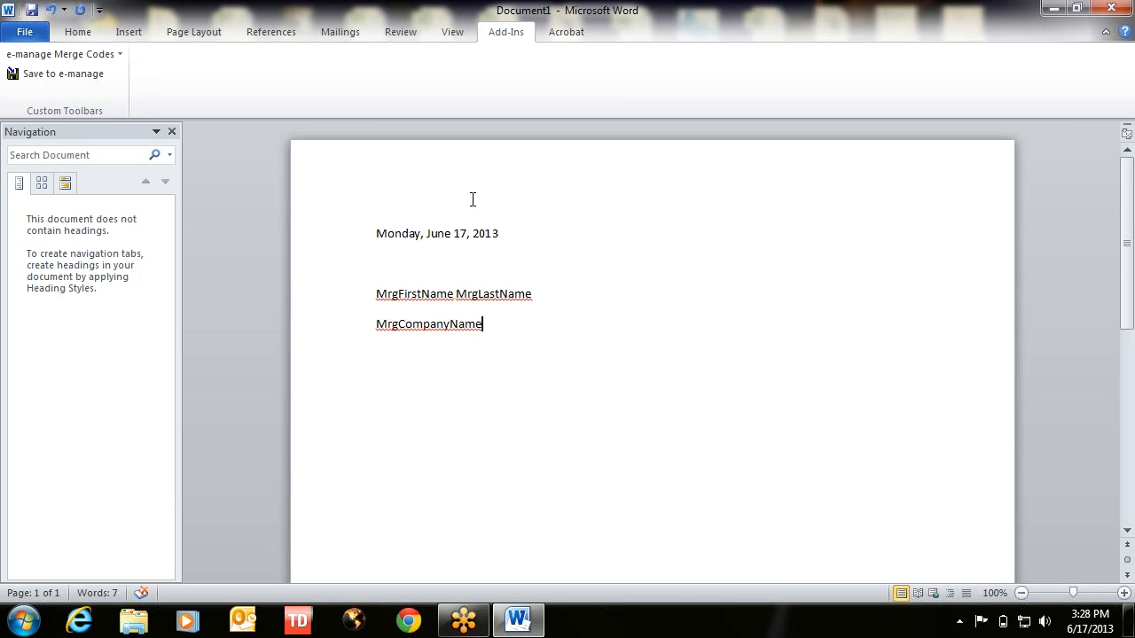
pyautogui.click(378, 325)
# - Tighten MrgCompanyName under the name line and insert the MrgAddress code below it
pyautogui.press('BackSpace')
pyautogui.hotkey('shift', 'Return')
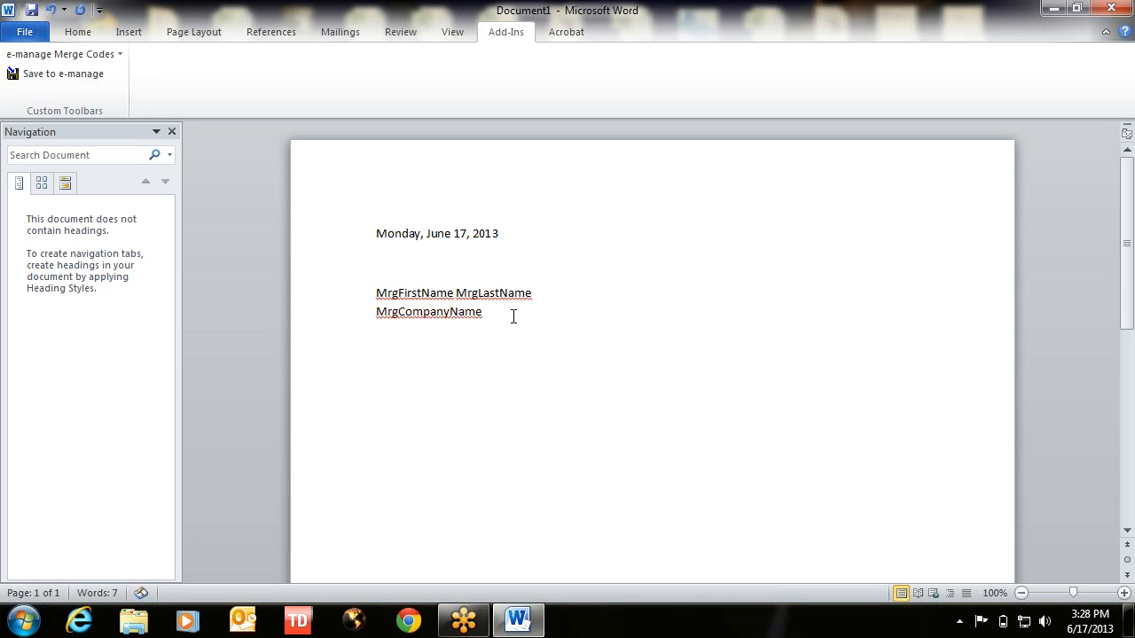
pyautogui.hotkey('shift', 'Return')
pyautogui.click(47, 54)
pyautogui.moveTo(50, 145)
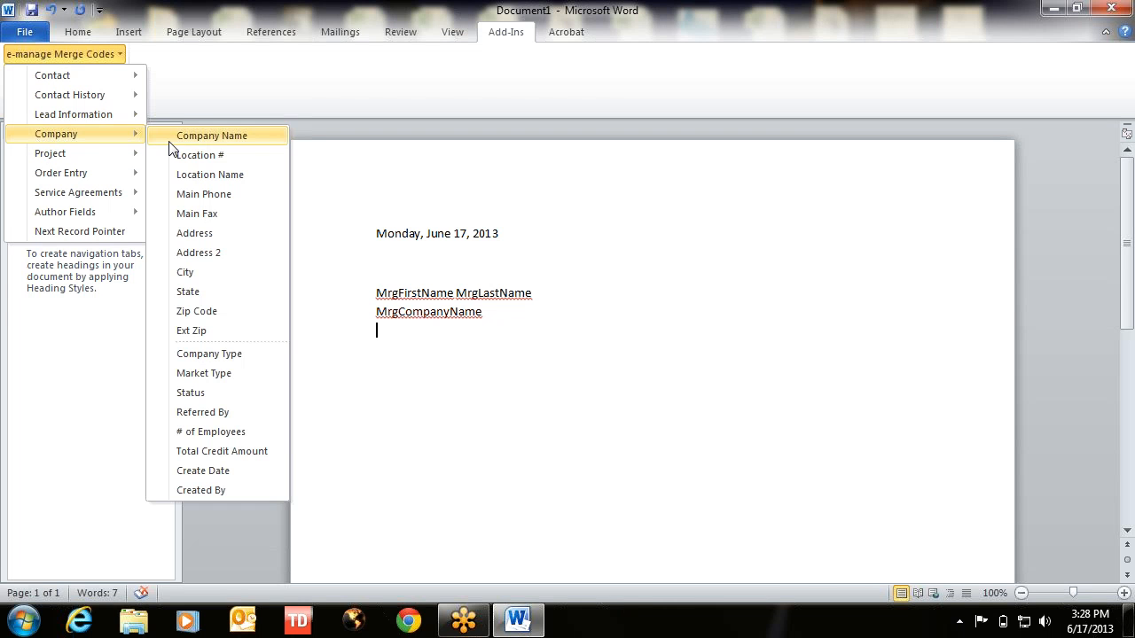
pyautogui.click(197, 234)
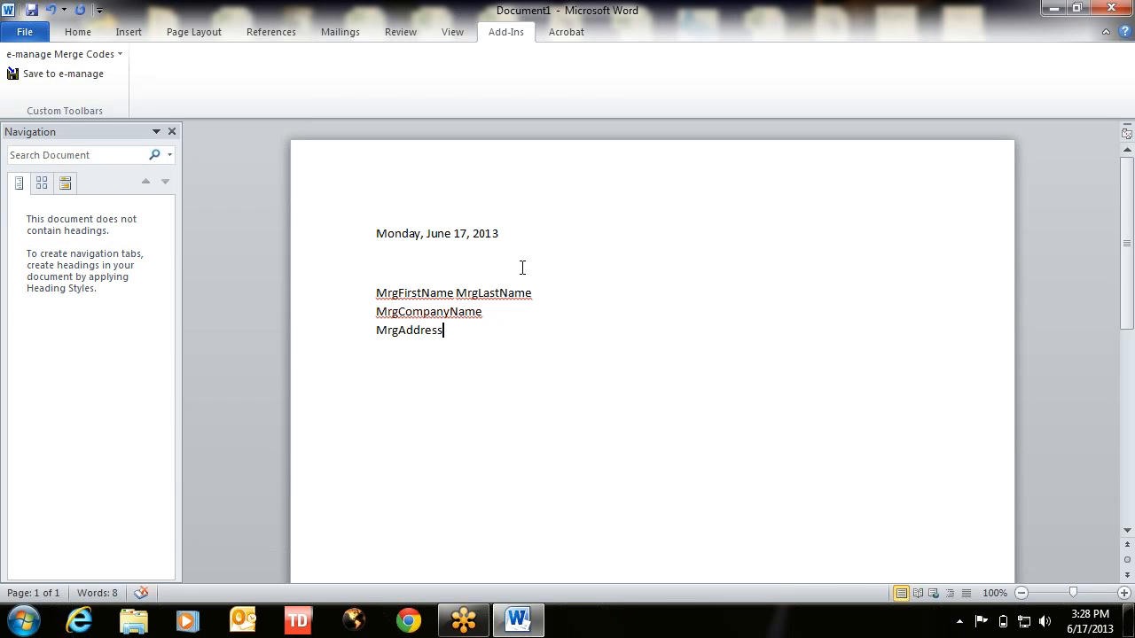
pyautogui.press('Return')
# - Insert the MrgAddress2 code, deleting a mistakenly added MrgProjCreateDate code first
pyautogui.click(71, 55)
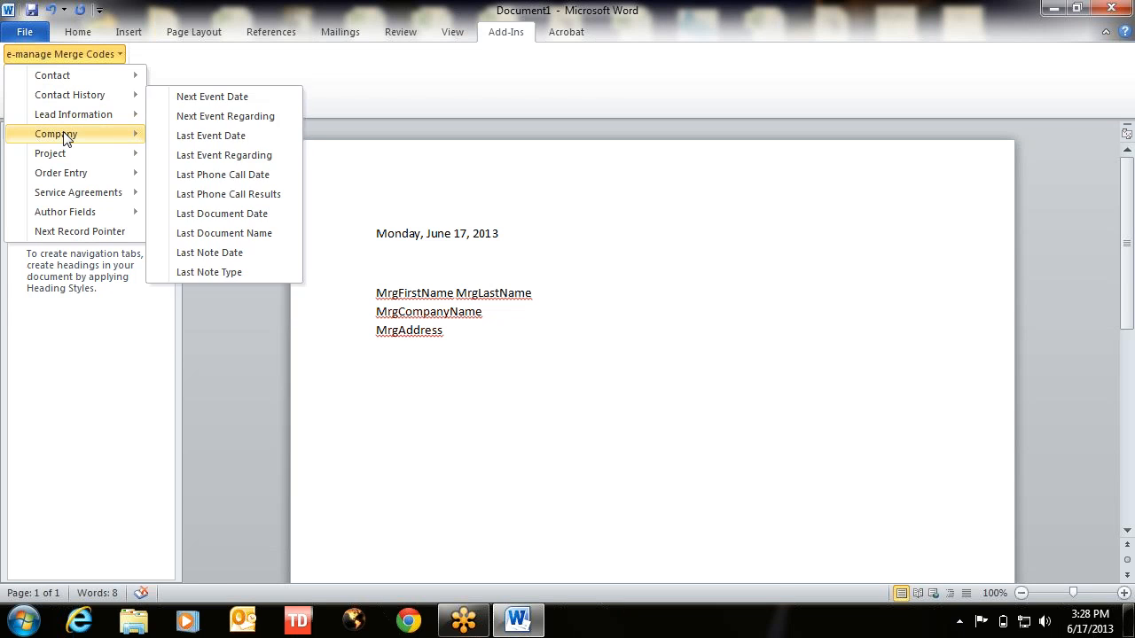
pyautogui.moveTo(104, 151)
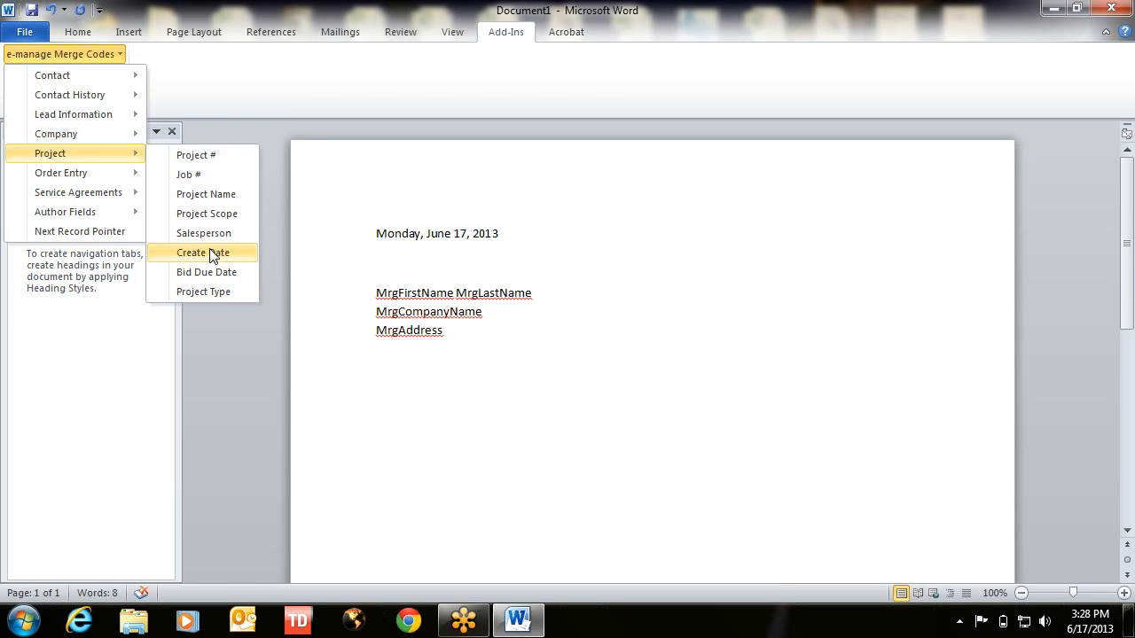
pyautogui.click(212, 252)
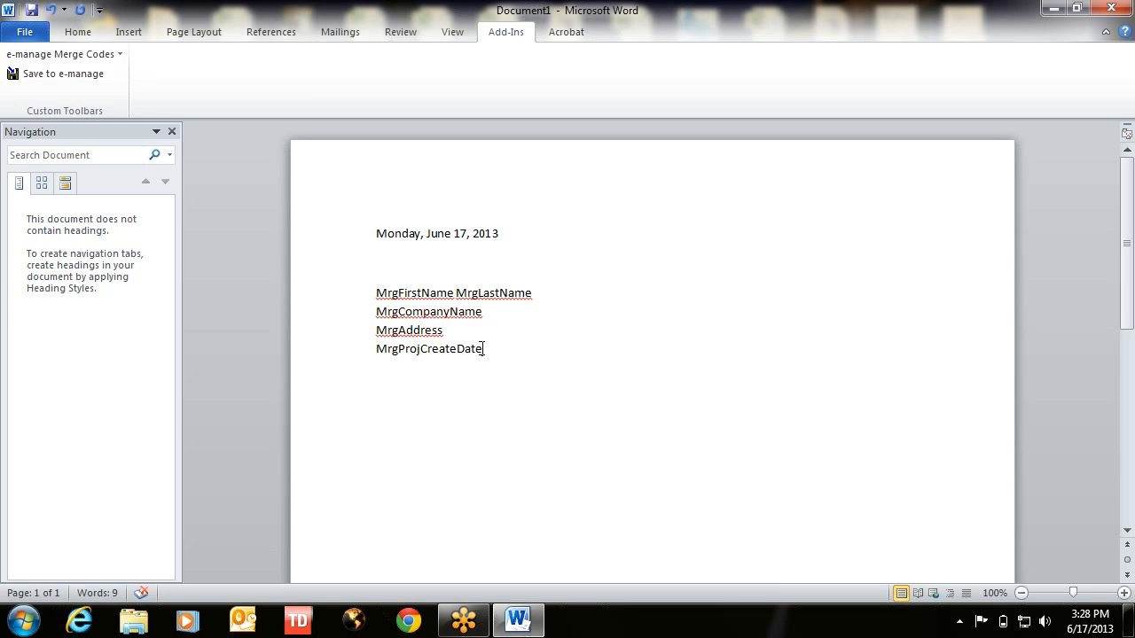
pyautogui.moveTo(486, 349); pyautogui.dragTo(344, 352)
pyautogui.press('Delete')
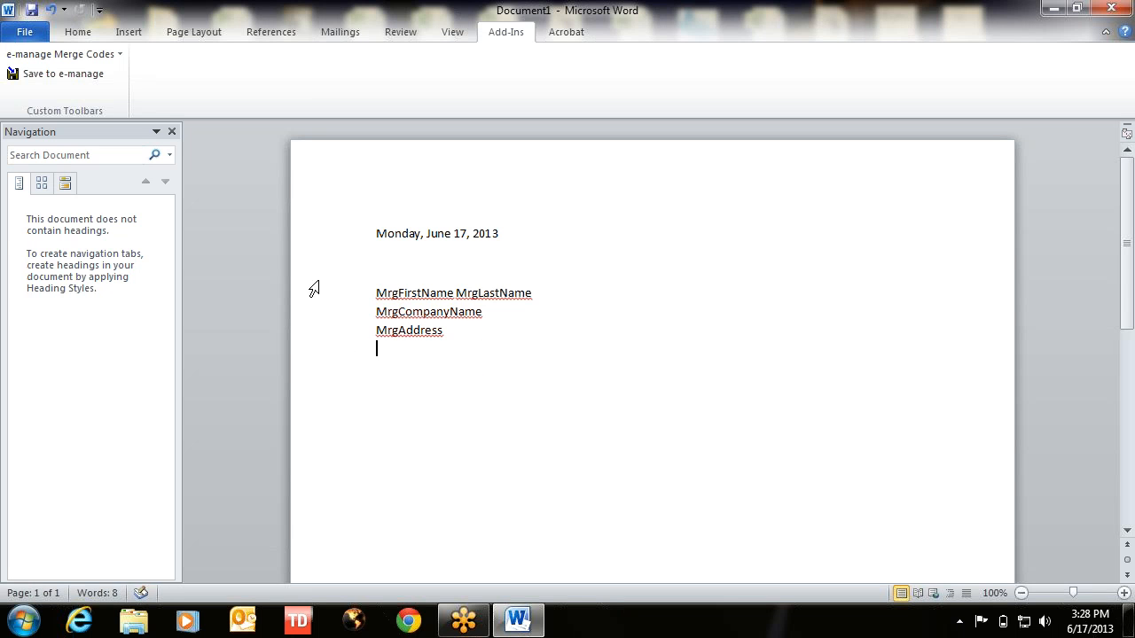
pyautogui.click(43, 54)
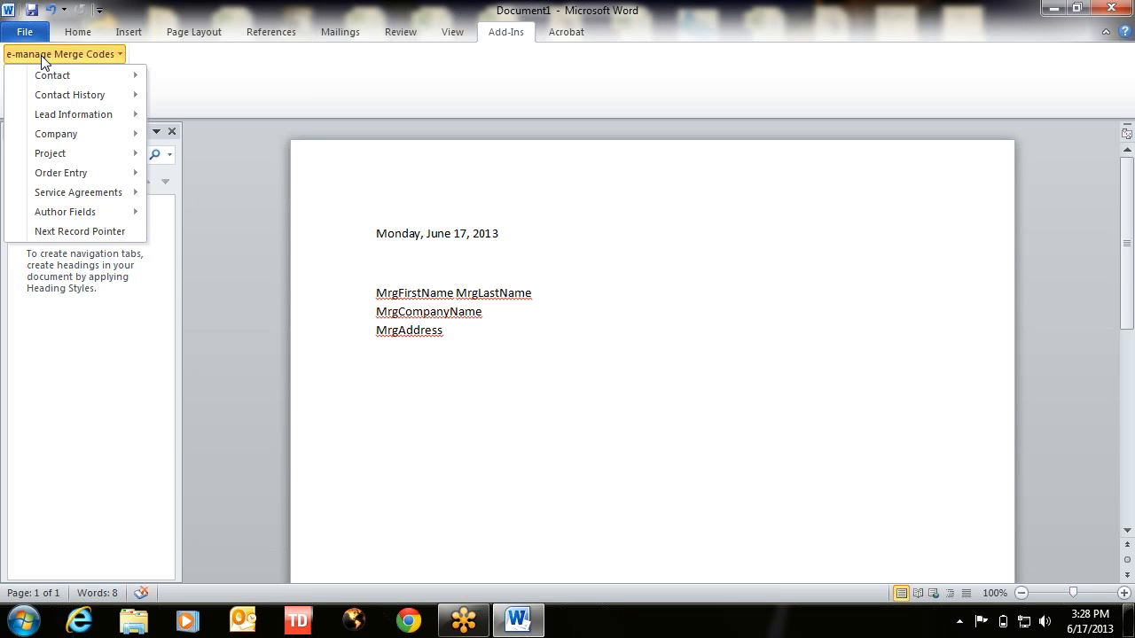
pyautogui.moveTo(49, 154)
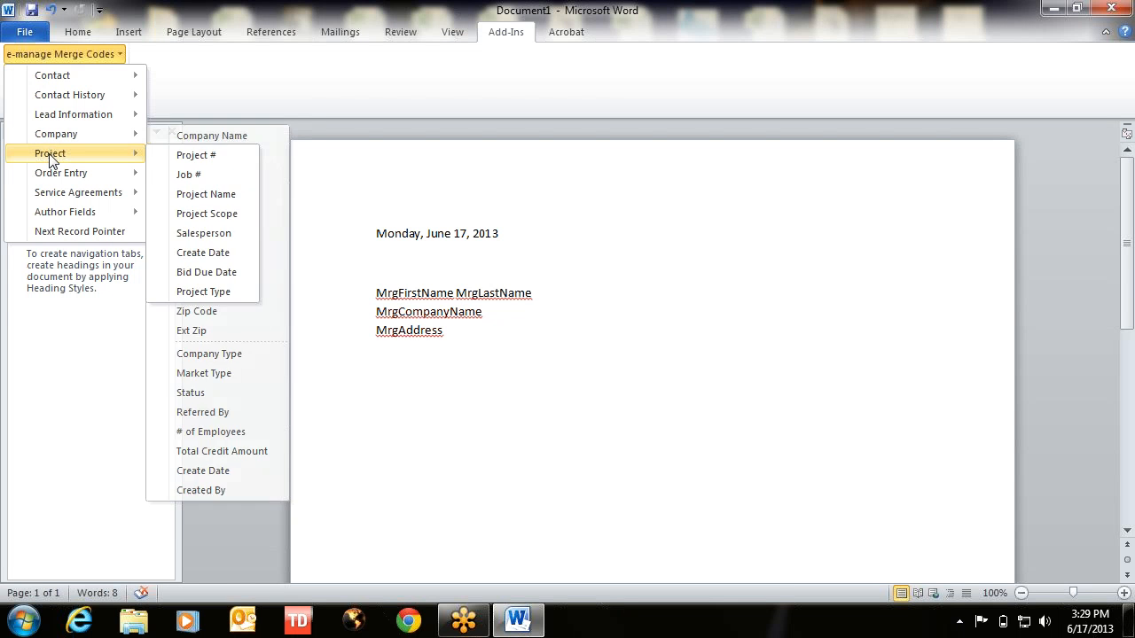
pyautogui.moveTo(51, 134)
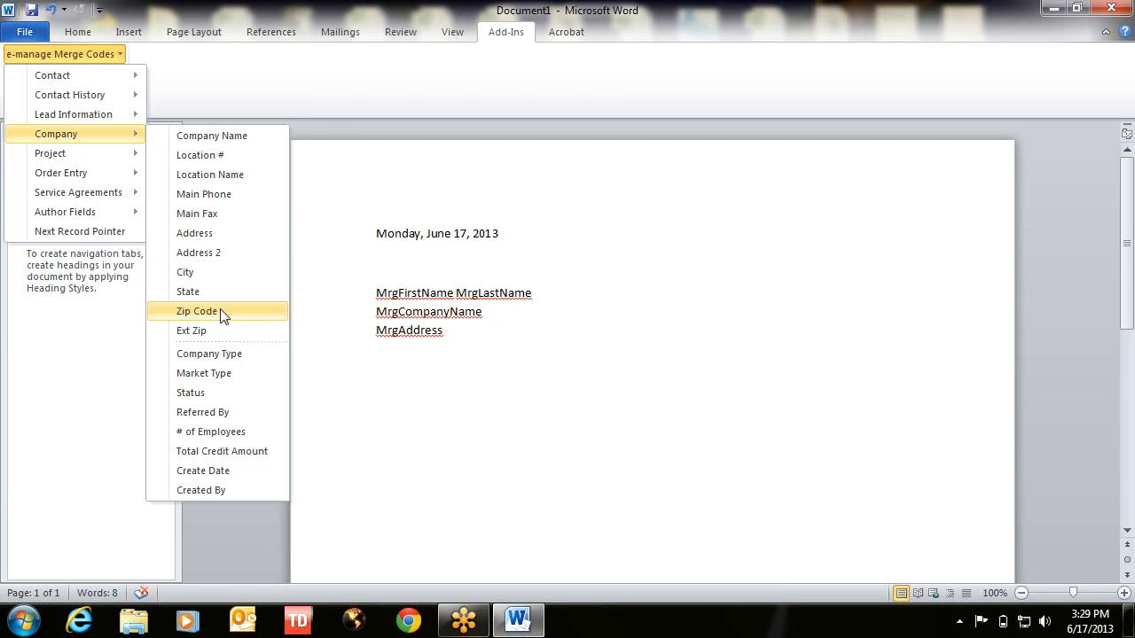
pyautogui.click(224, 254)
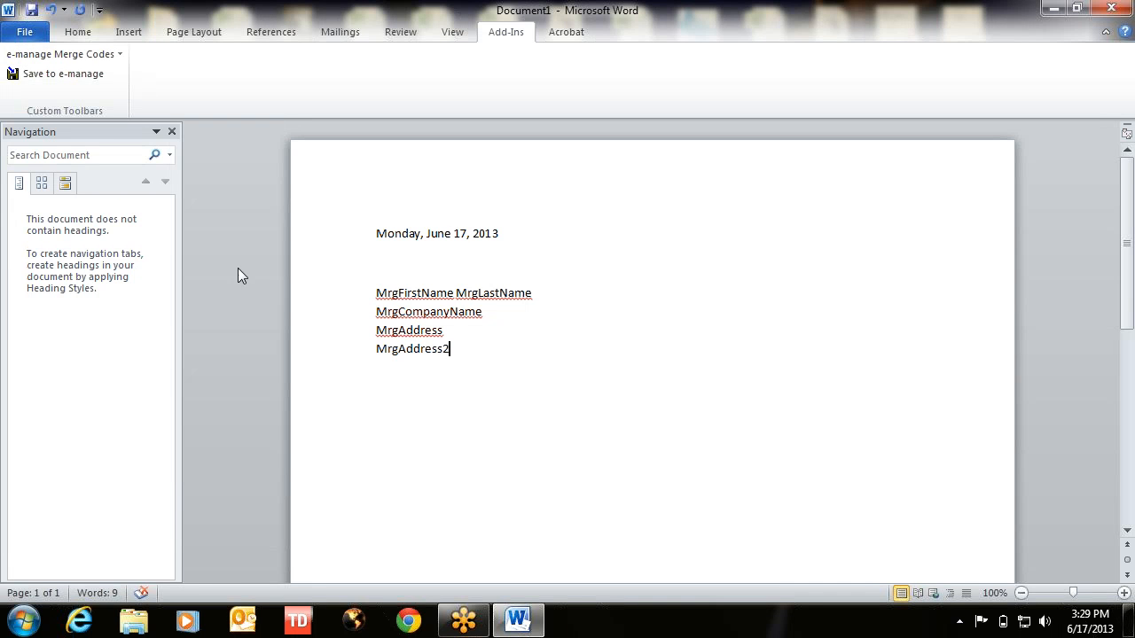
# - Add a 'MrgCity, MrgState MrgZipCode' line and begin the 'Dear' greeting below
pyautogui.click(80, 57)
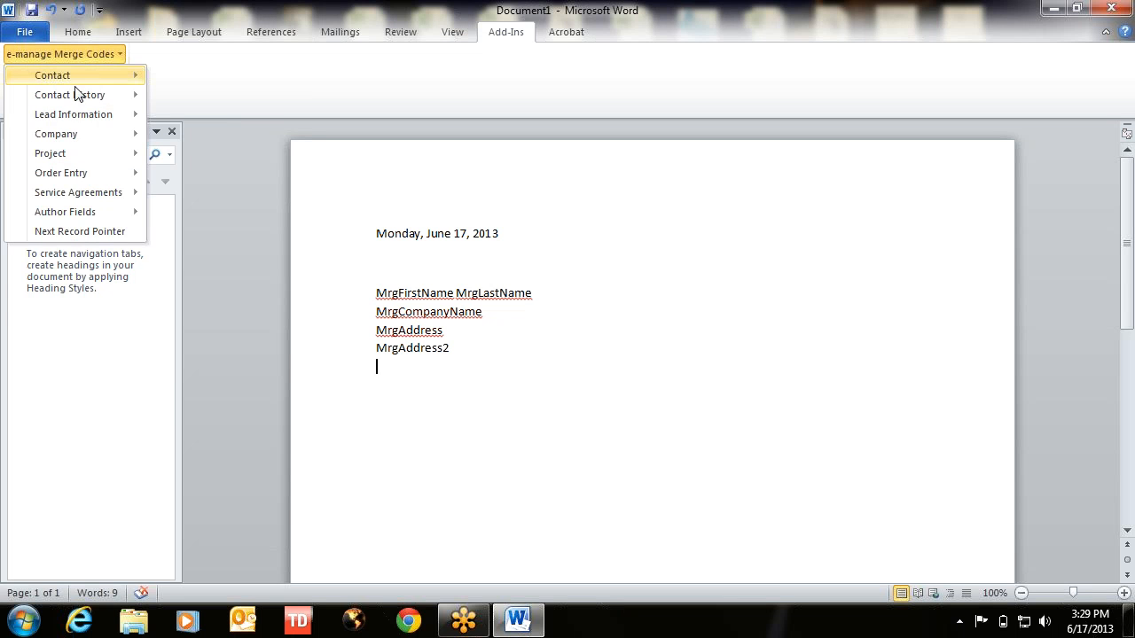
pyautogui.moveTo(74, 137)
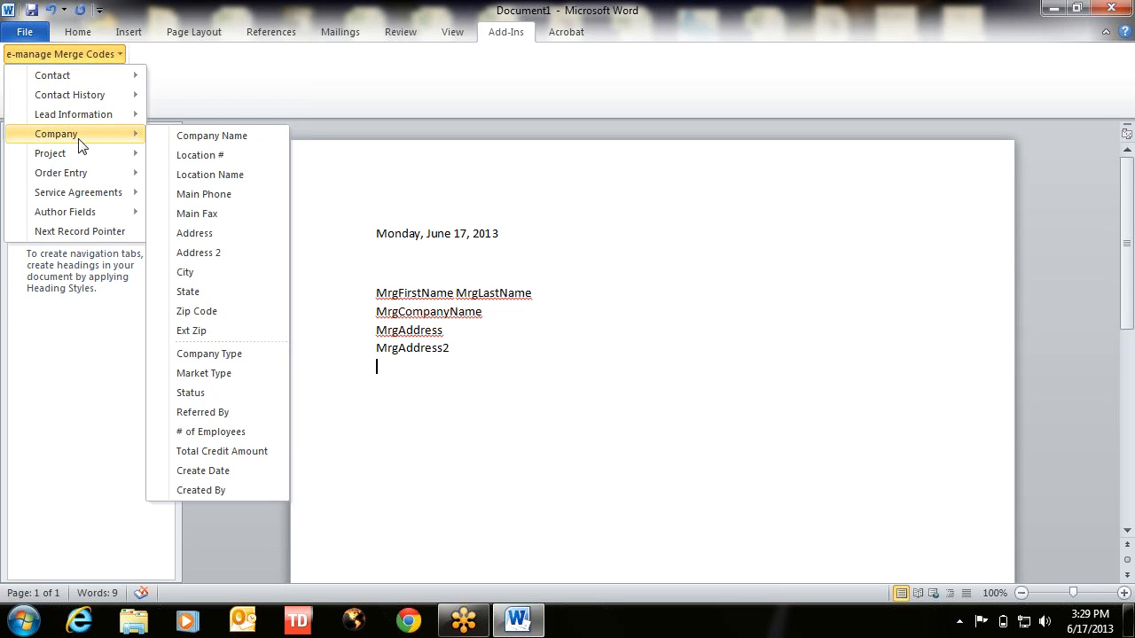
pyautogui.click(198, 275)
pyautogui.write(',')
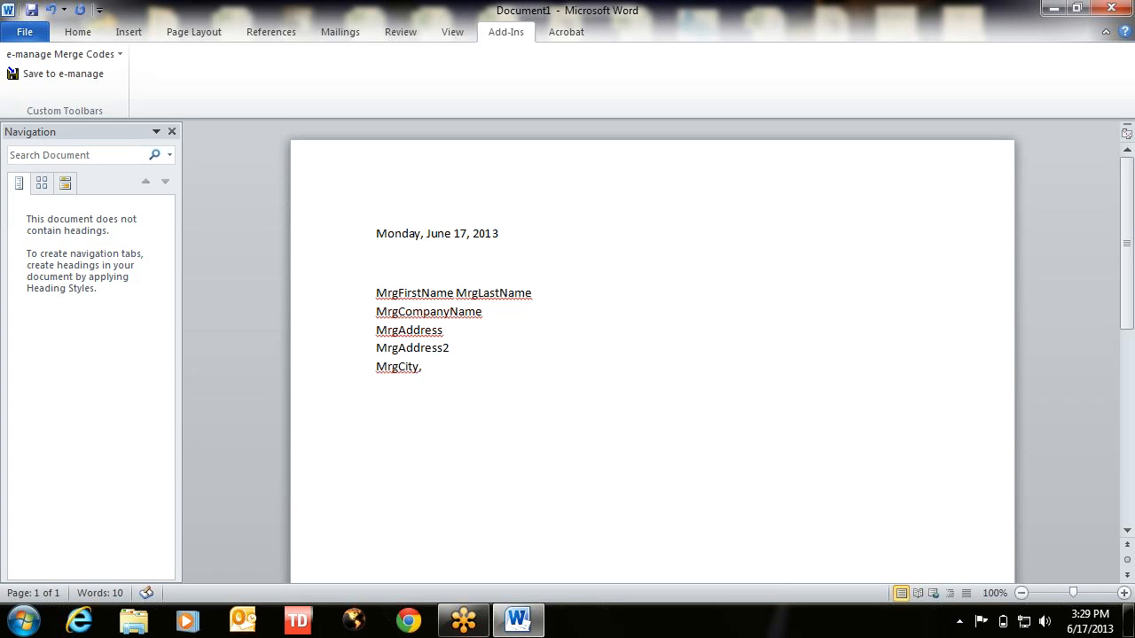
pyautogui.click(74, 55)
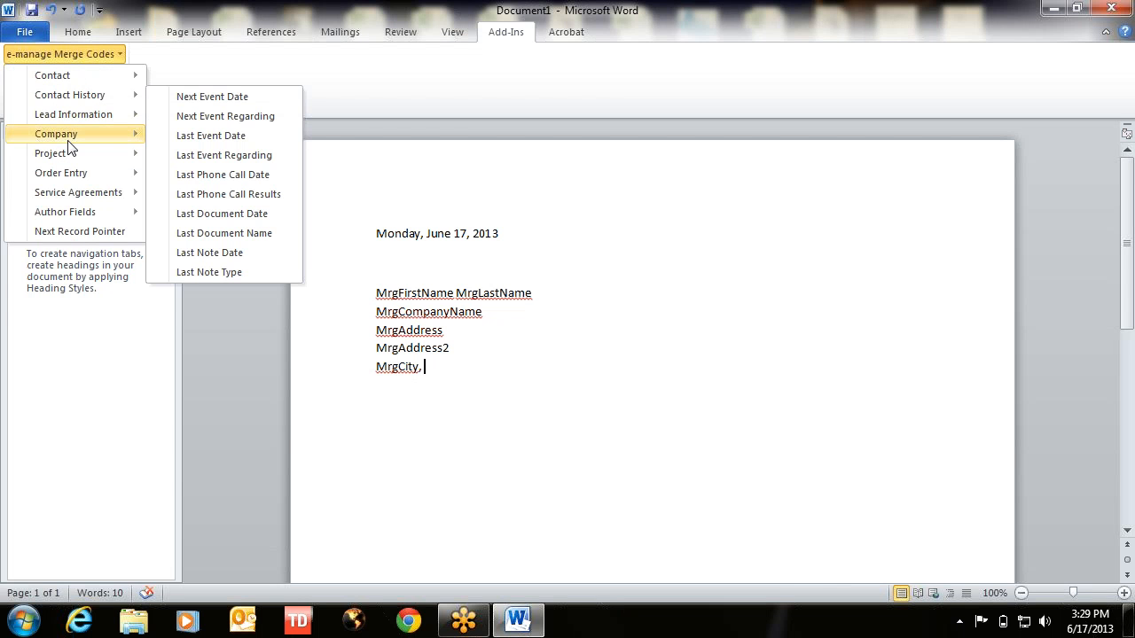
pyautogui.moveTo(71, 140)
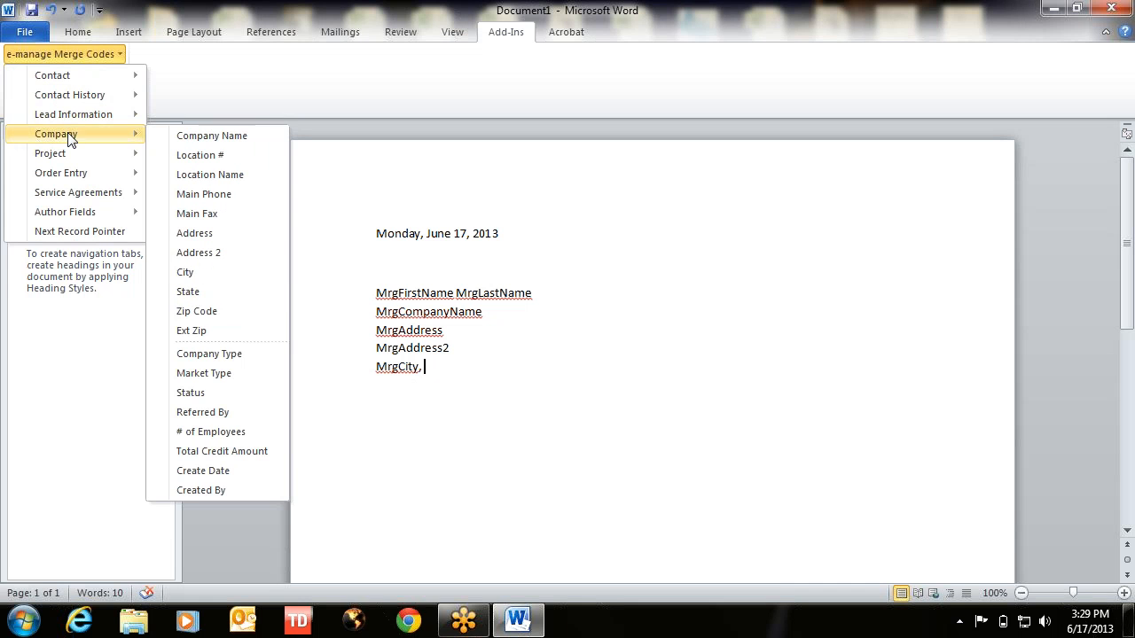
pyautogui.click(204, 295)
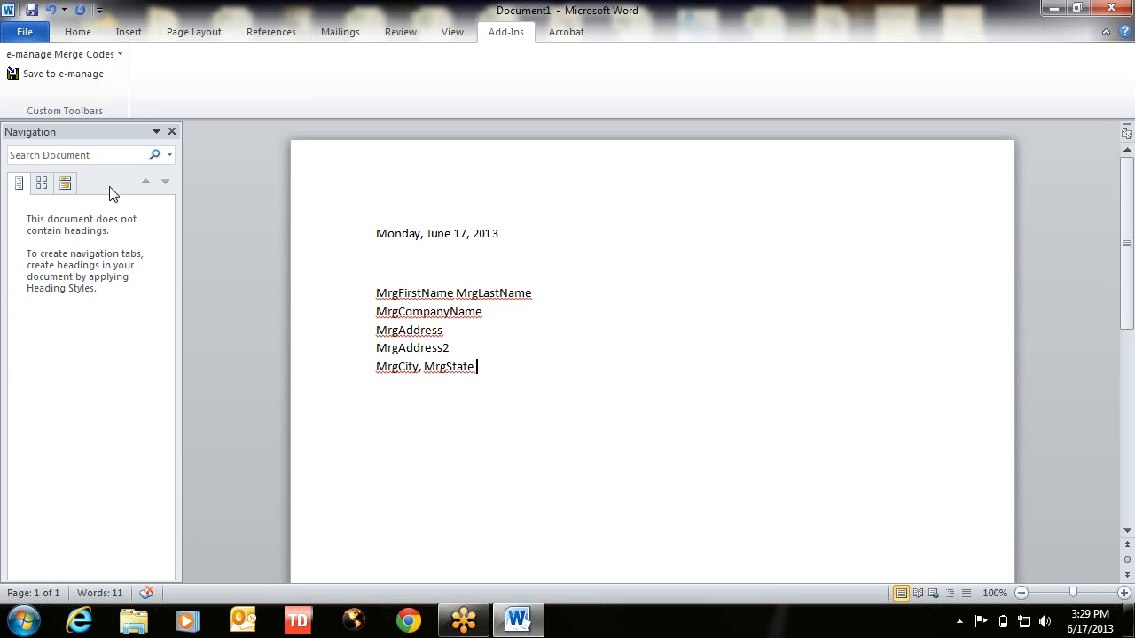
pyautogui.click(86, 55)
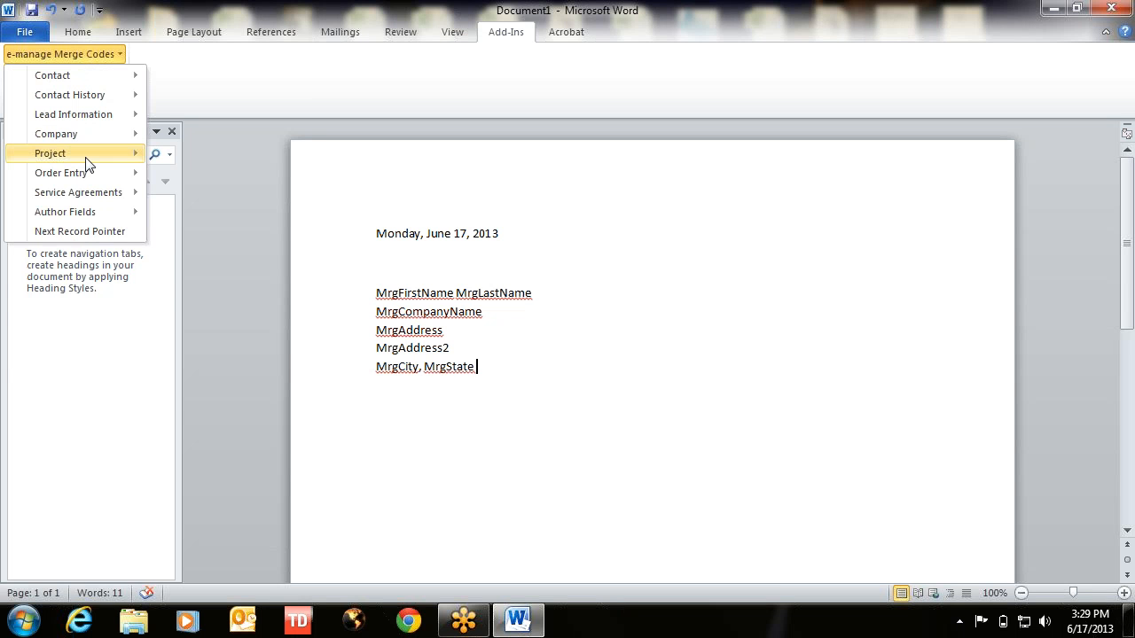
pyautogui.moveTo(76, 137)
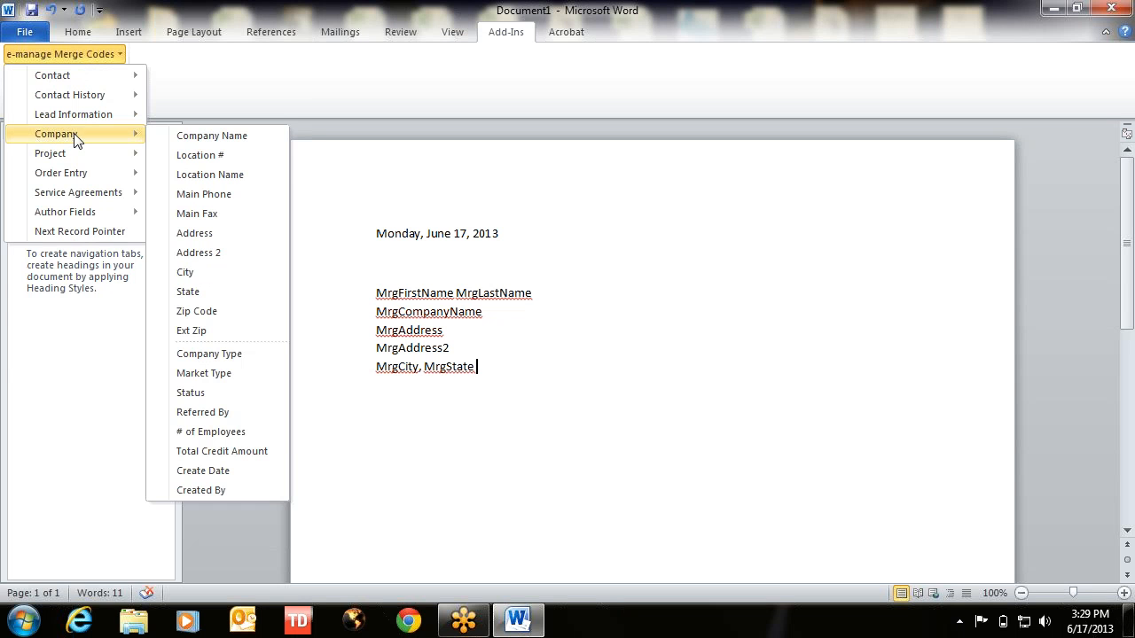
pyautogui.click(211, 312)
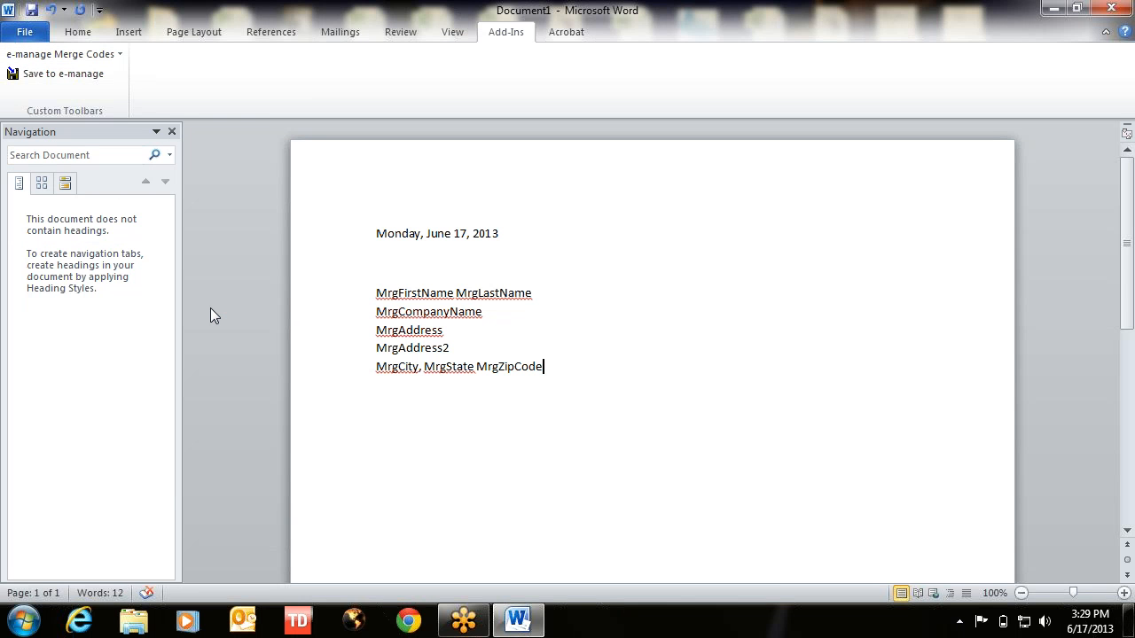
pyautogui.press('Return')
pyautogui.press('Return')
pyautogui.press('Return')
pyautogui.write('Dear')
# - Complete the greeting as 'Dear MrgFirstName,' followed by blank lines
pyautogui.click(93, 56)
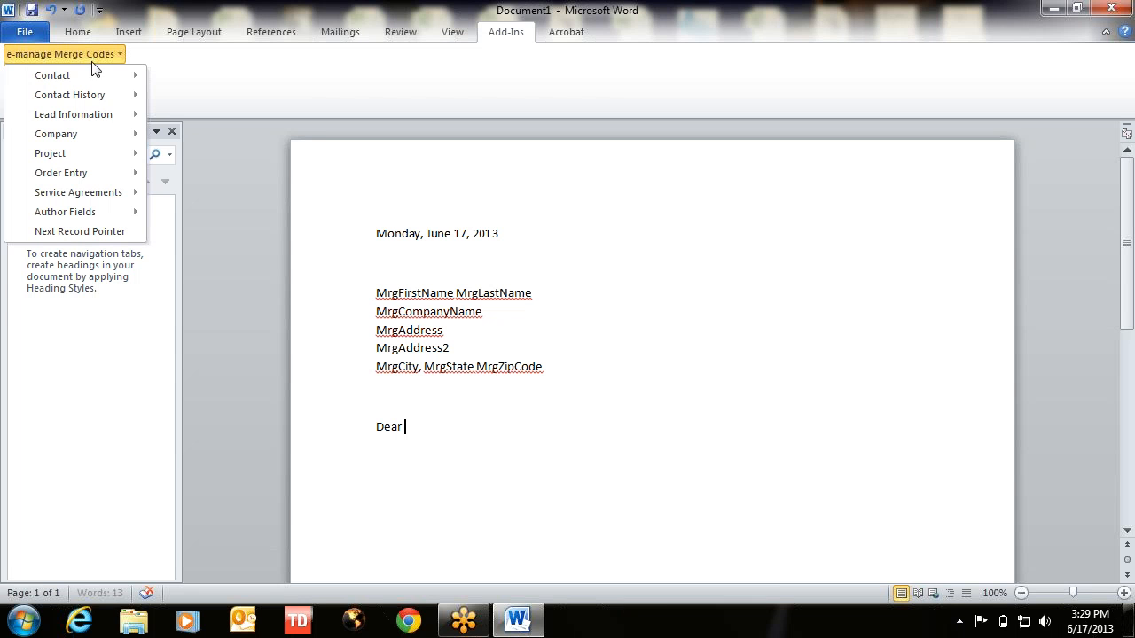
pyautogui.moveTo(92, 78)
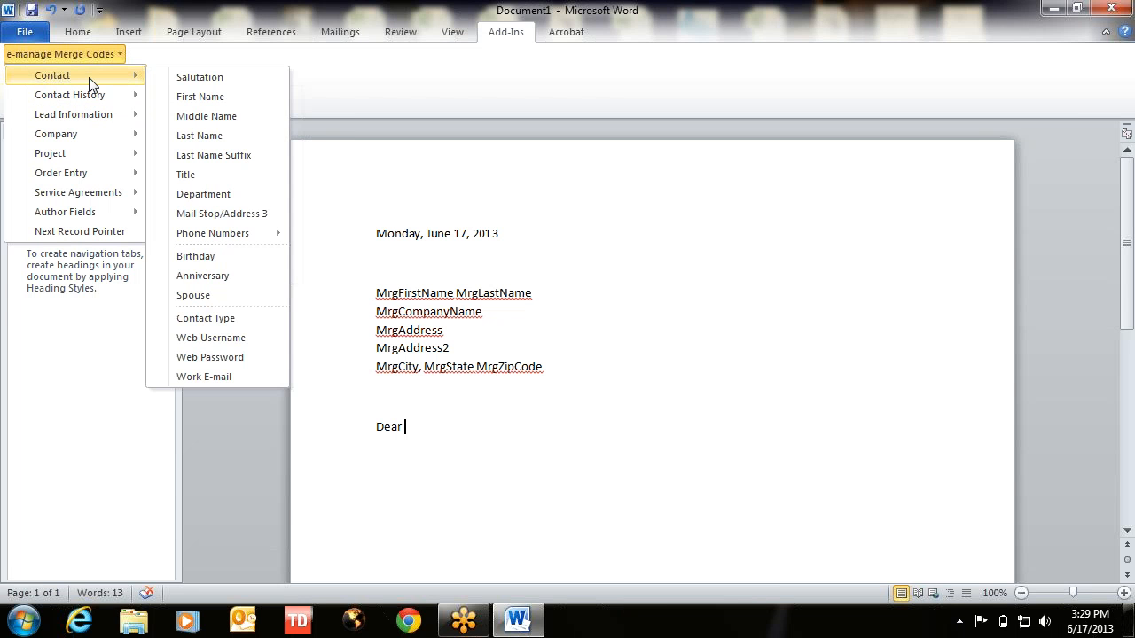
pyautogui.click(197, 98)
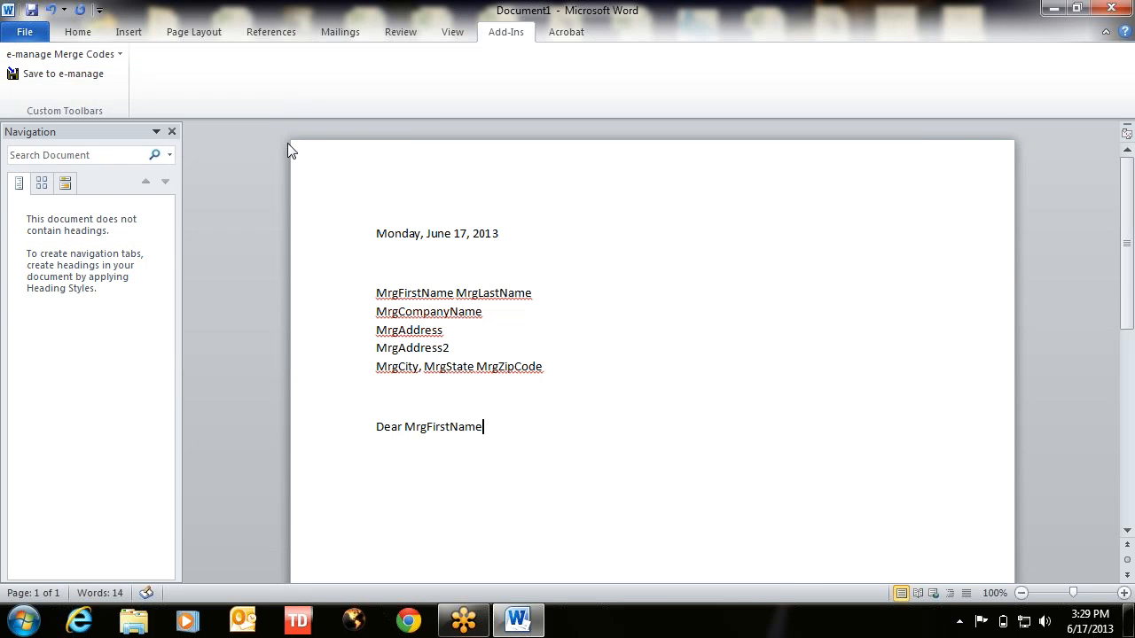
pyautogui.write(',')
pyautogui.press('Return')
pyautogui.press('Return')
pyautogui.press('Return')
# - Insert the MrgAuthorPreferredClosing merge code as the letter's closing
pyautogui.scroll(-3, 572, 393)
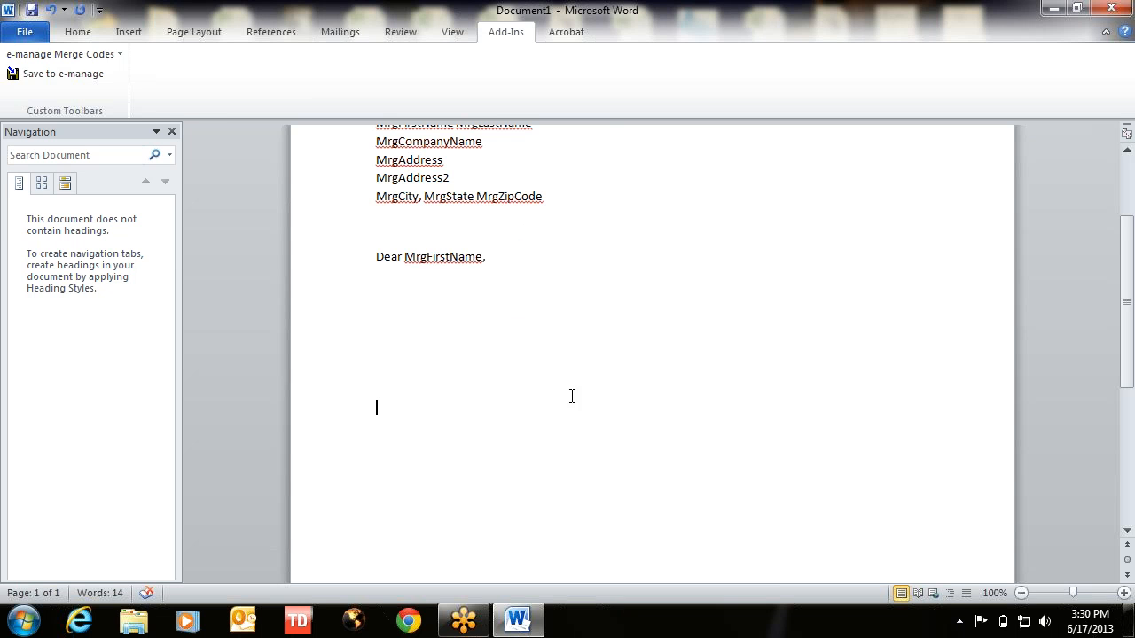
pyautogui.click(60, 56)
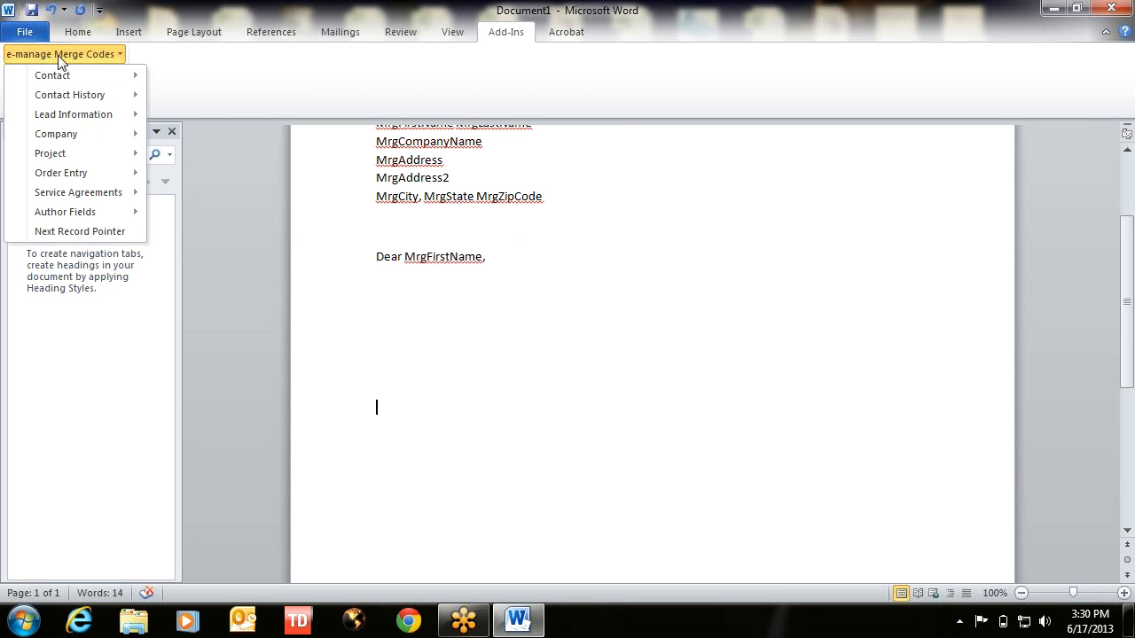
pyautogui.moveTo(64, 213)
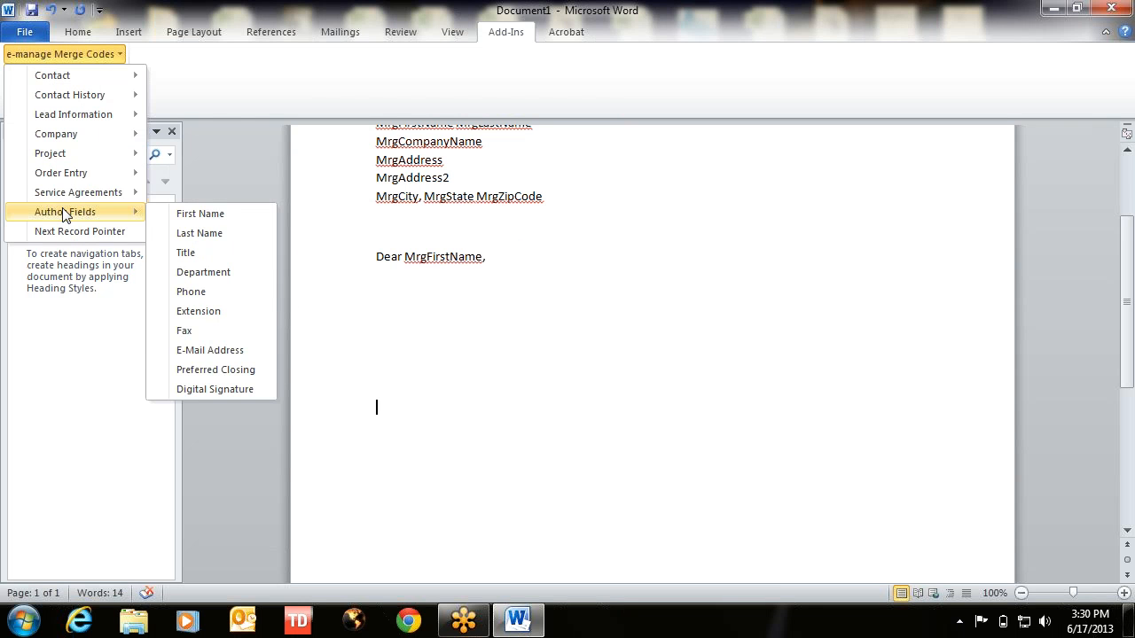
pyautogui.click(221, 369)
pyautogui.press('Return')
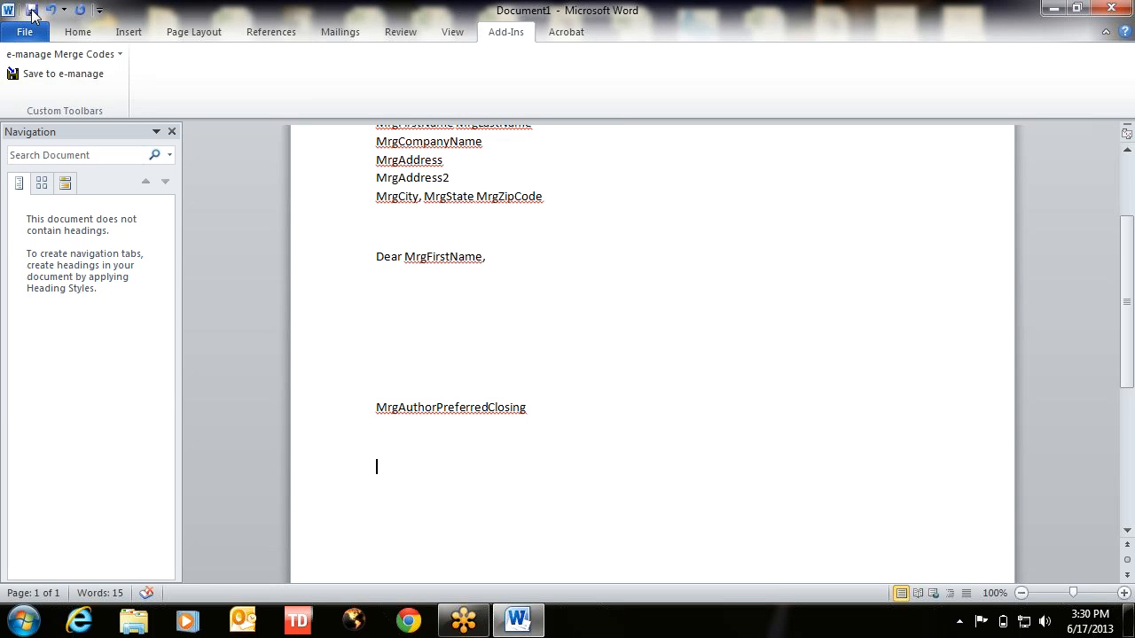
# - Add the MrgAuthorFirstName MrgAuthorLastName signature line with a tight line break after it
pyautogui.click(41, 54)
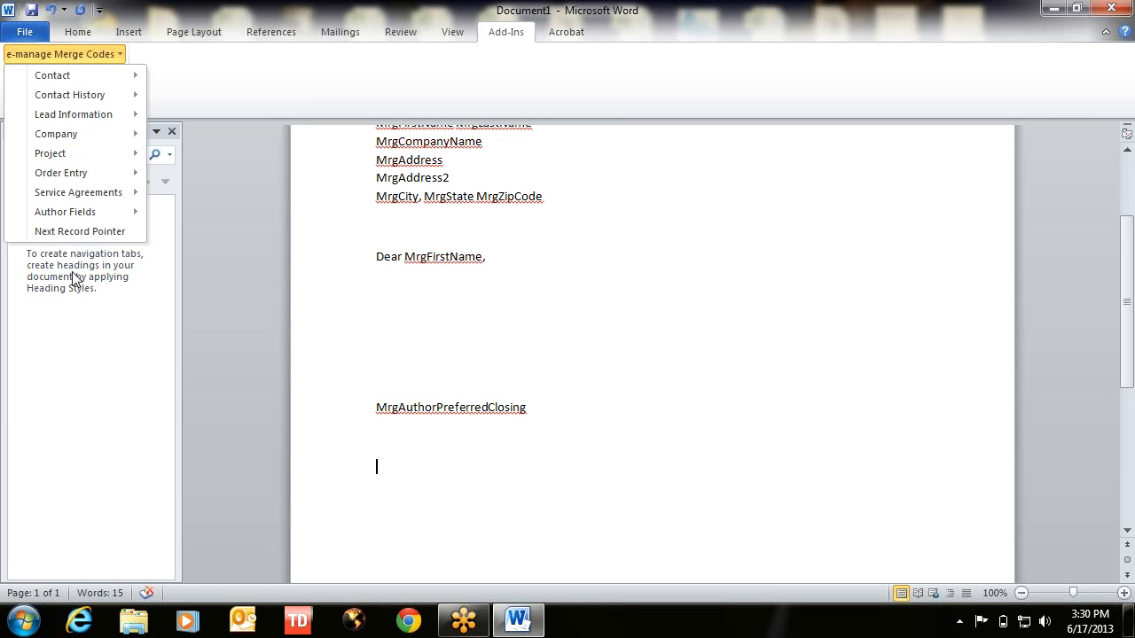
pyautogui.moveTo(58, 219)
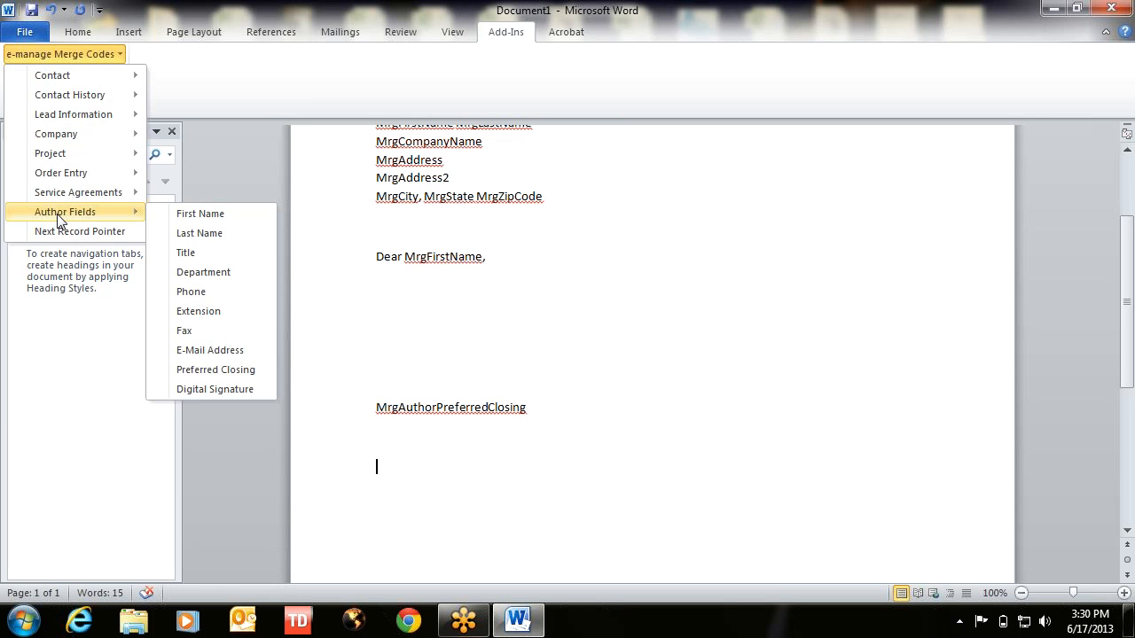
pyautogui.click(221, 214)
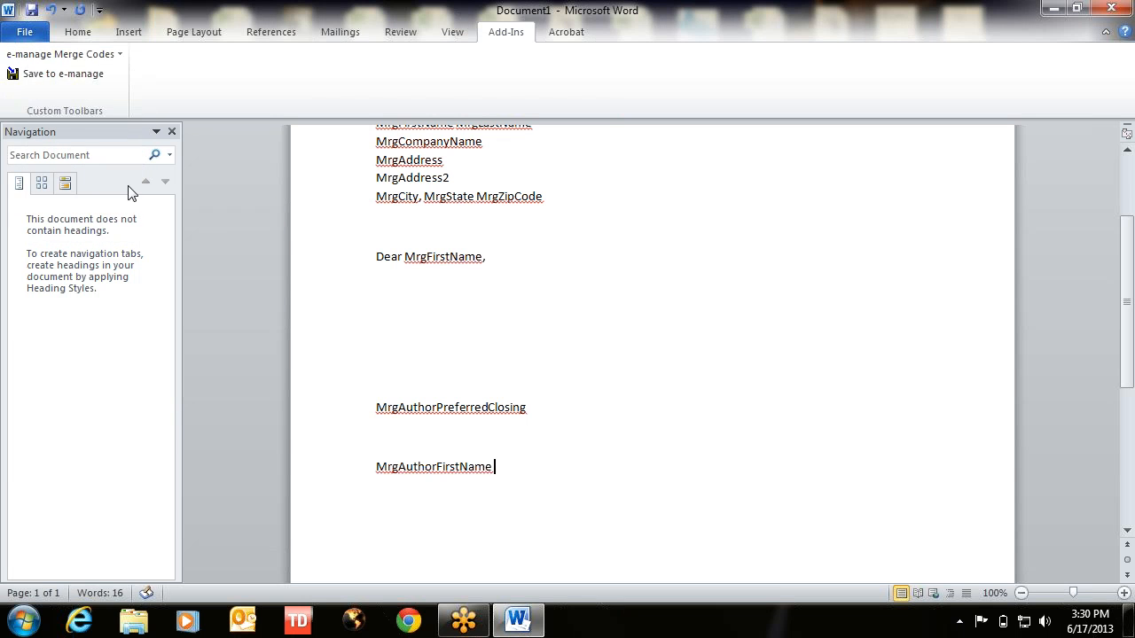
pyautogui.click(56, 55)
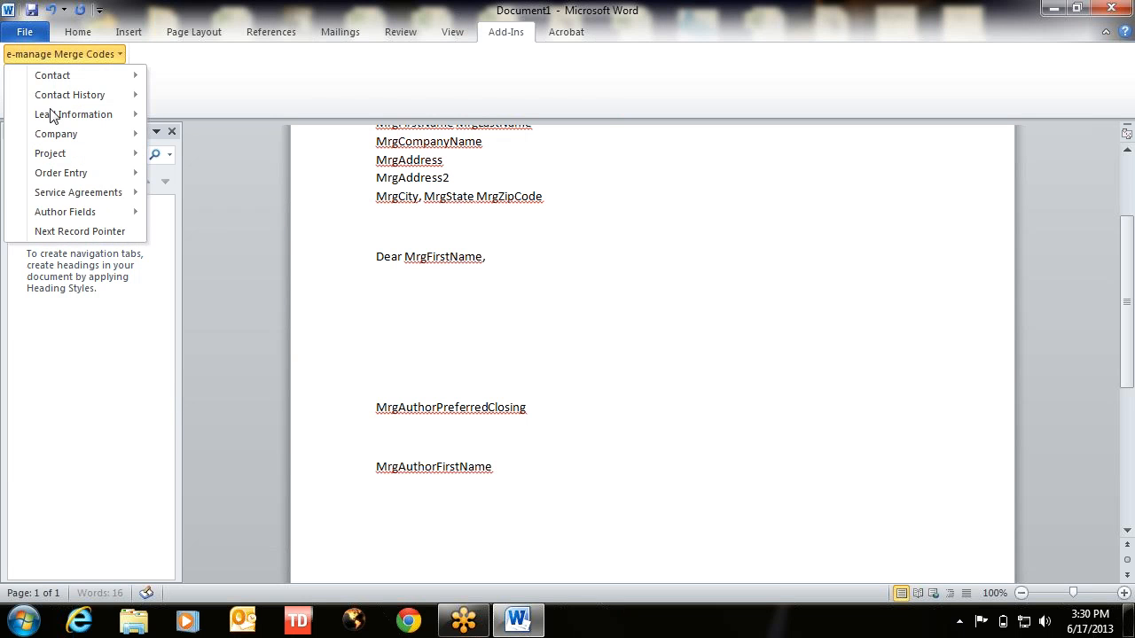
pyautogui.moveTo(61, 213)
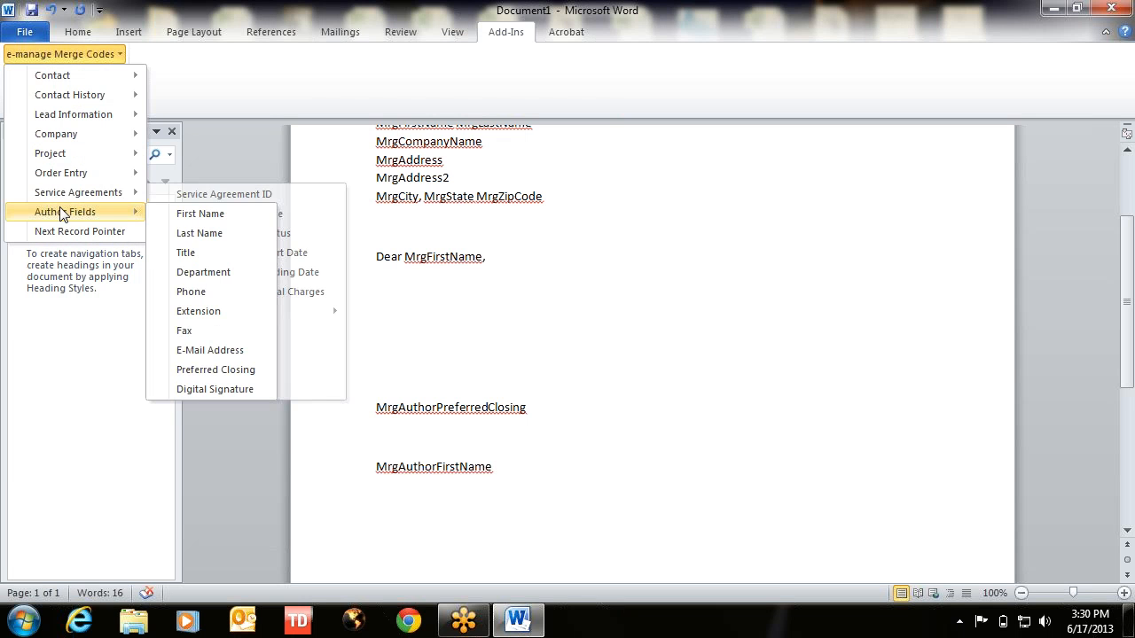
pyautogui.click(214, 233)
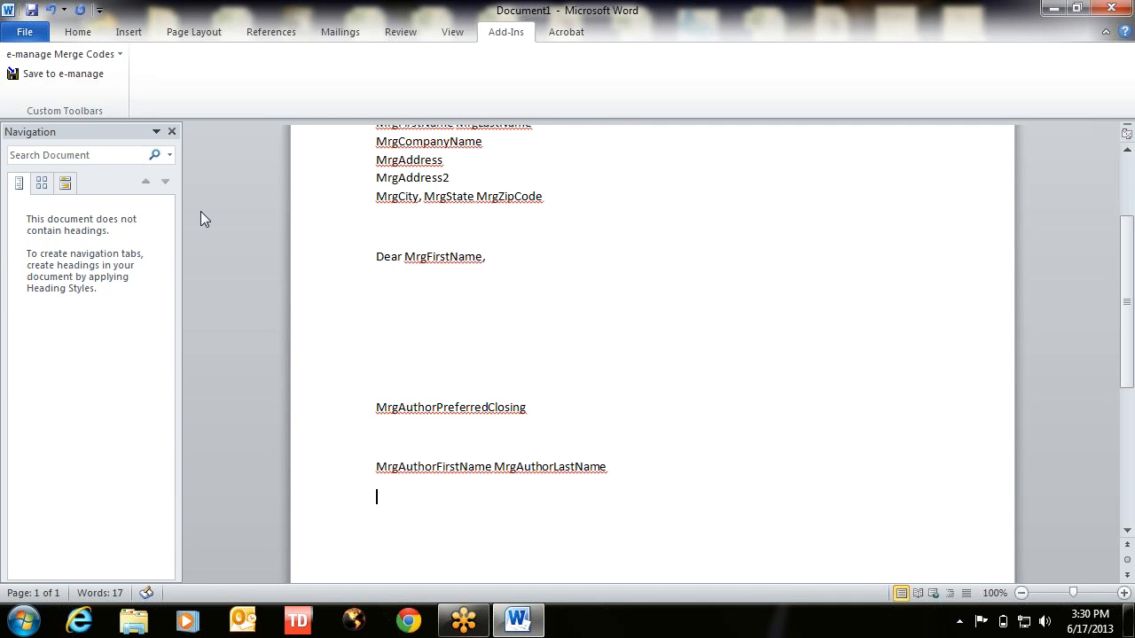
pyautogui.press('BackSpace')
pyautogui.hotkey('shift', 'Return')
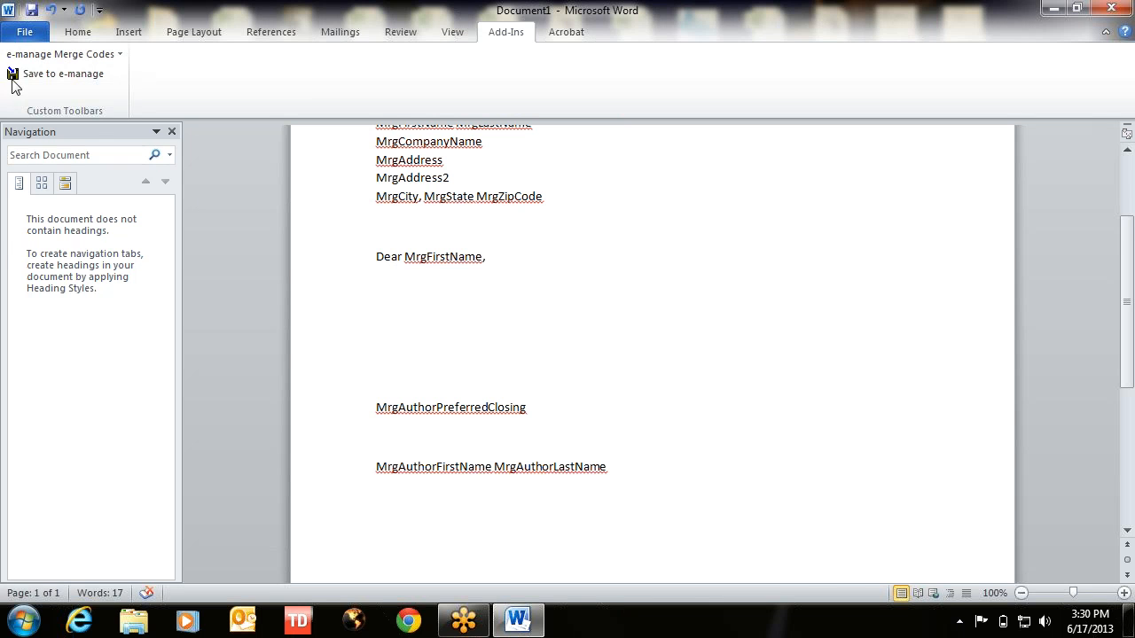
# - Insert MrgAuthorTitle, MrgAuthorMainPhone and MrgAuthorEmail codes on separate lines under the author name
pyautogui.click(76, 55)
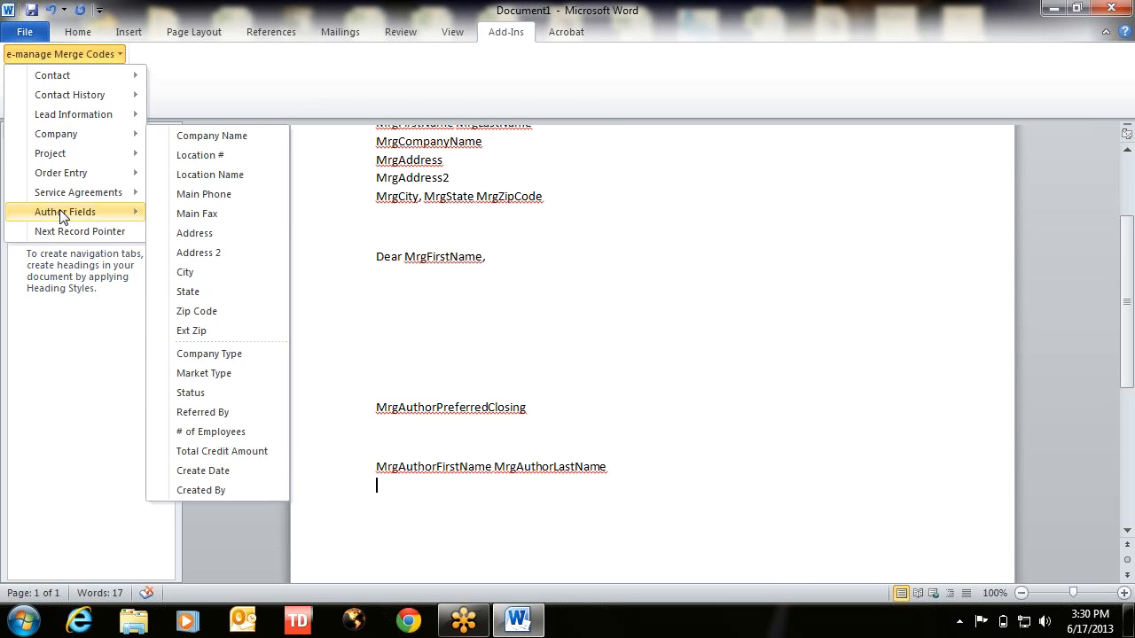
pyautogui.moveTo(62, 217)
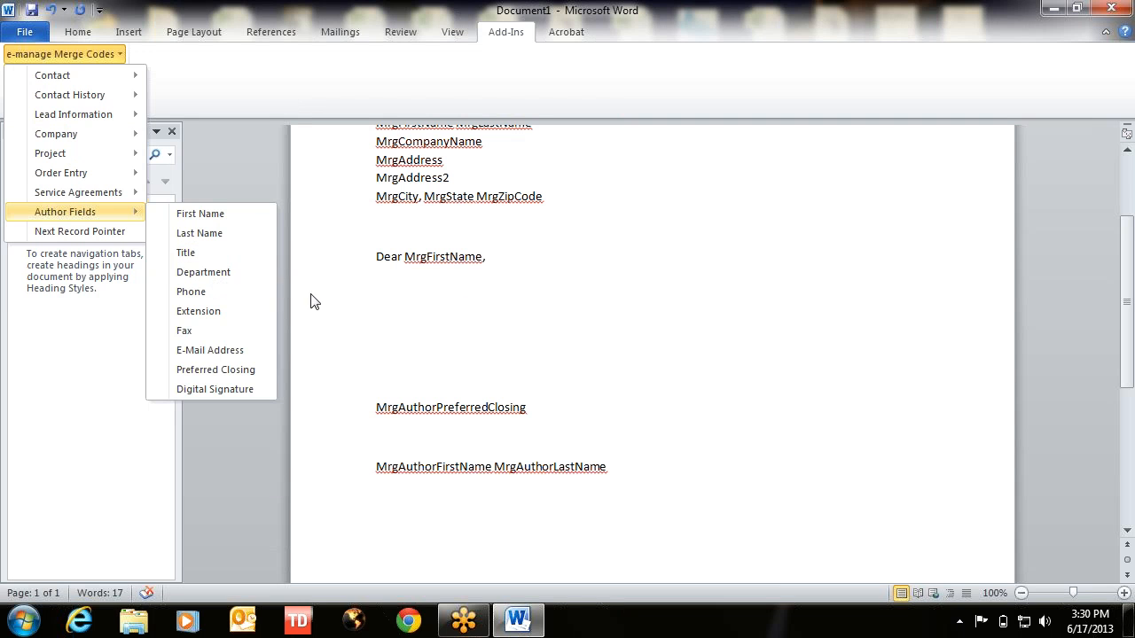
pyautogui.click(226, 253)
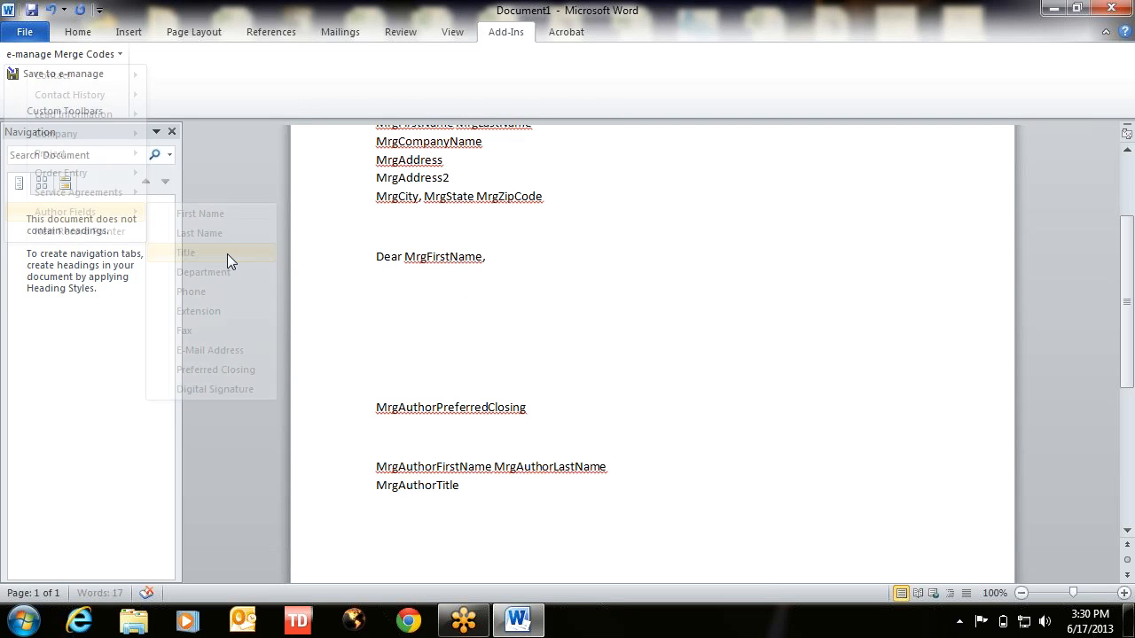
pyautogui.press('Return')
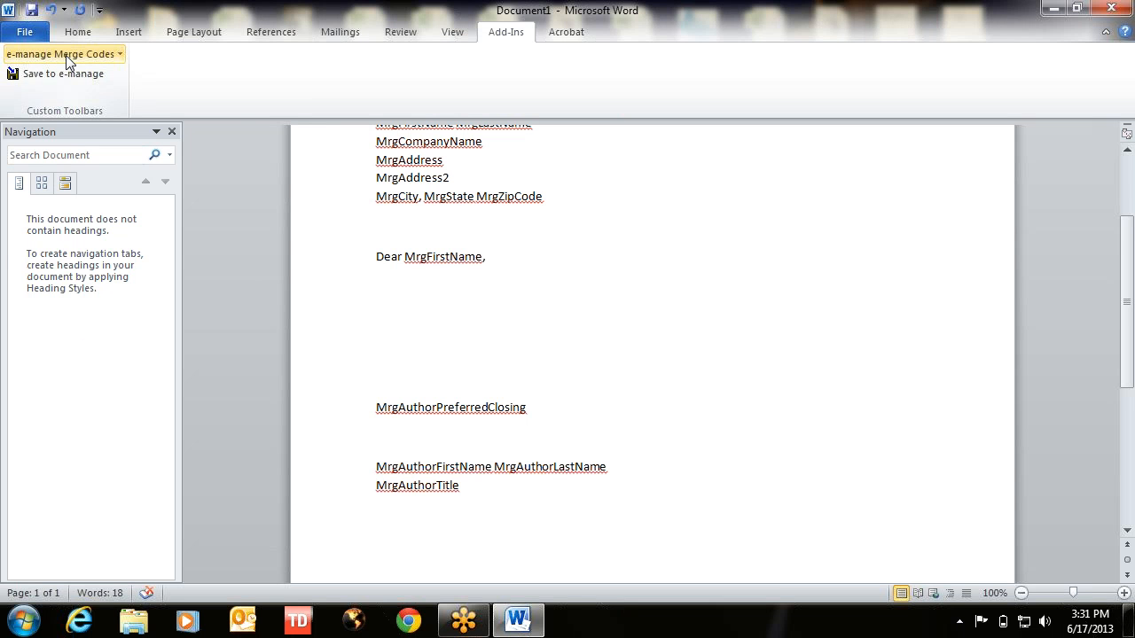
pyautogui.click(68, 56)
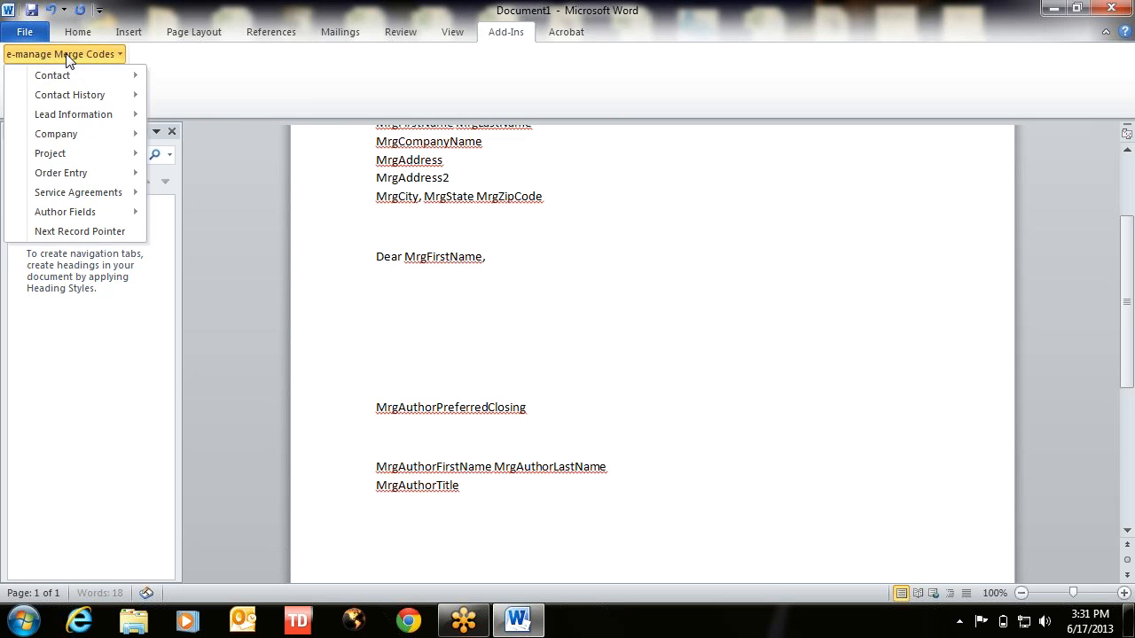
pyautogui.moveTo(87, 214)
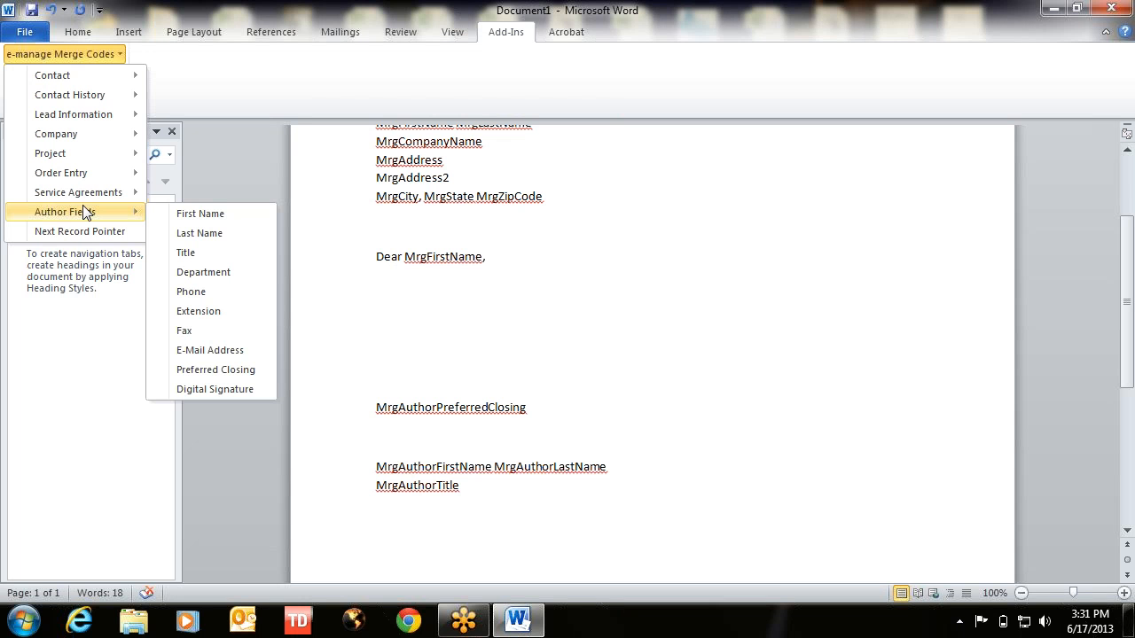
pyautogui.click(207, 294)
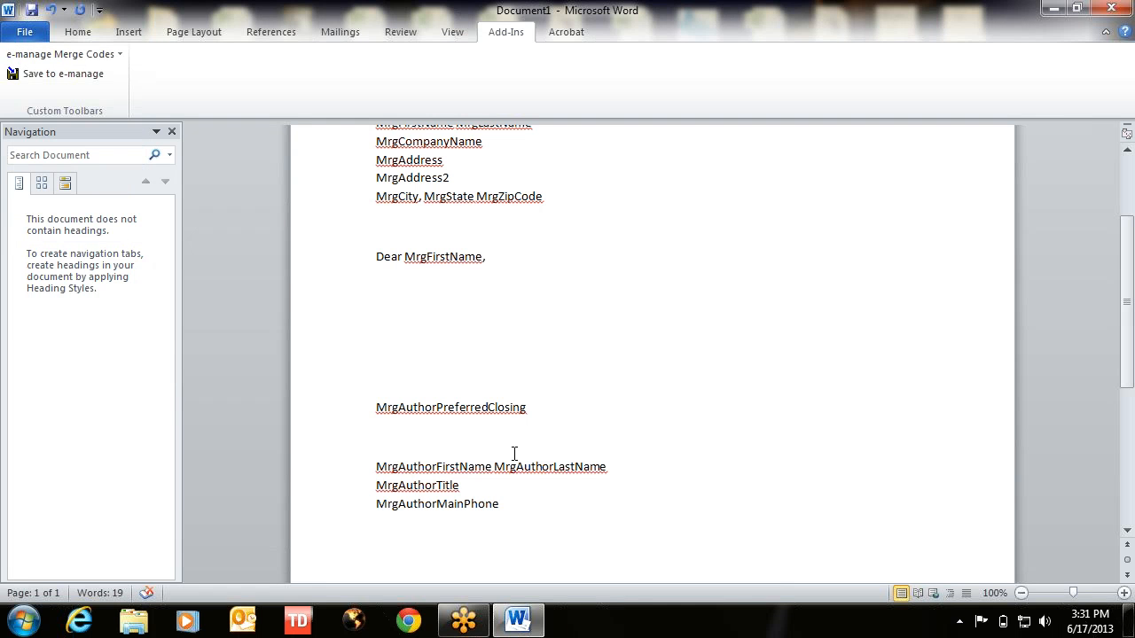
pyautogui.click(46, 55)
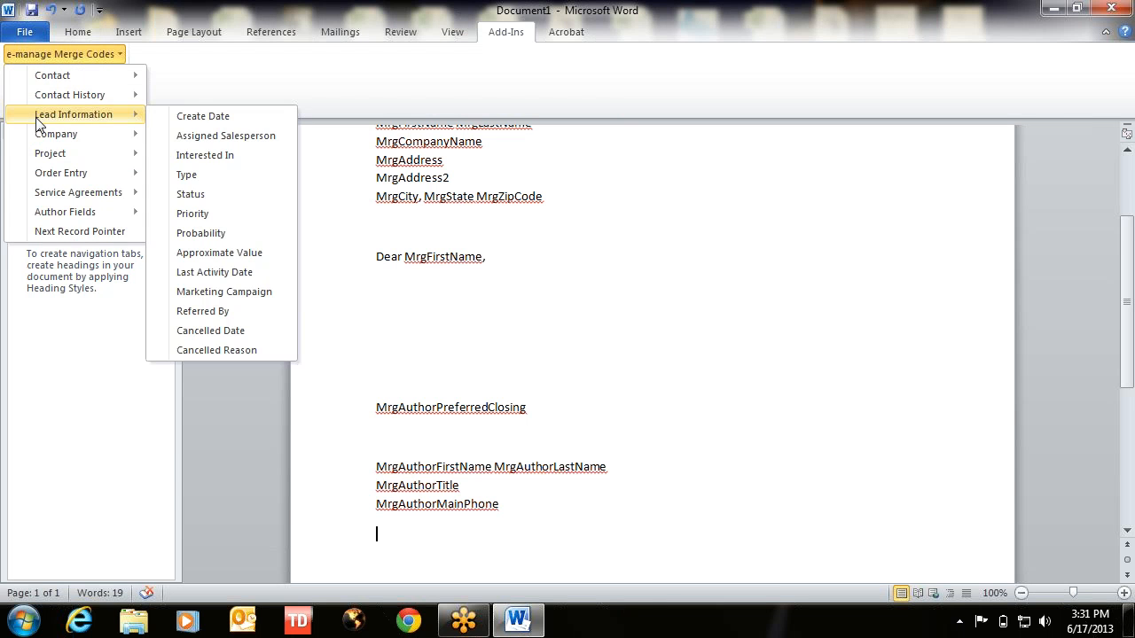
pyautogui.moveTo(58, 162)
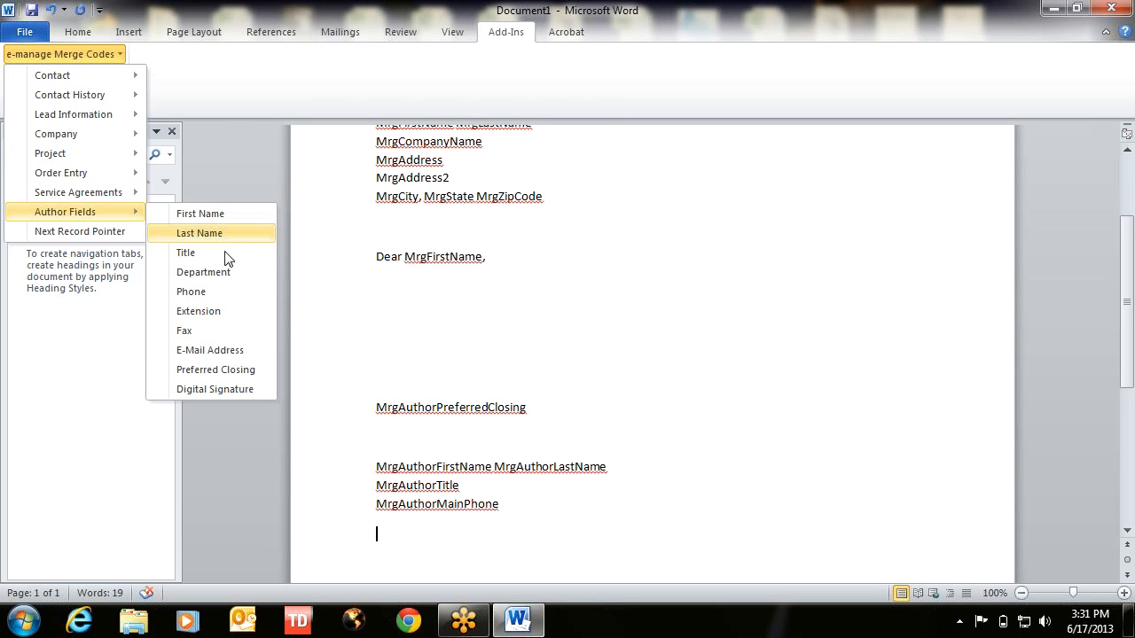
pyautogui.click(215, 351)
pyautogui.click(570, 323)
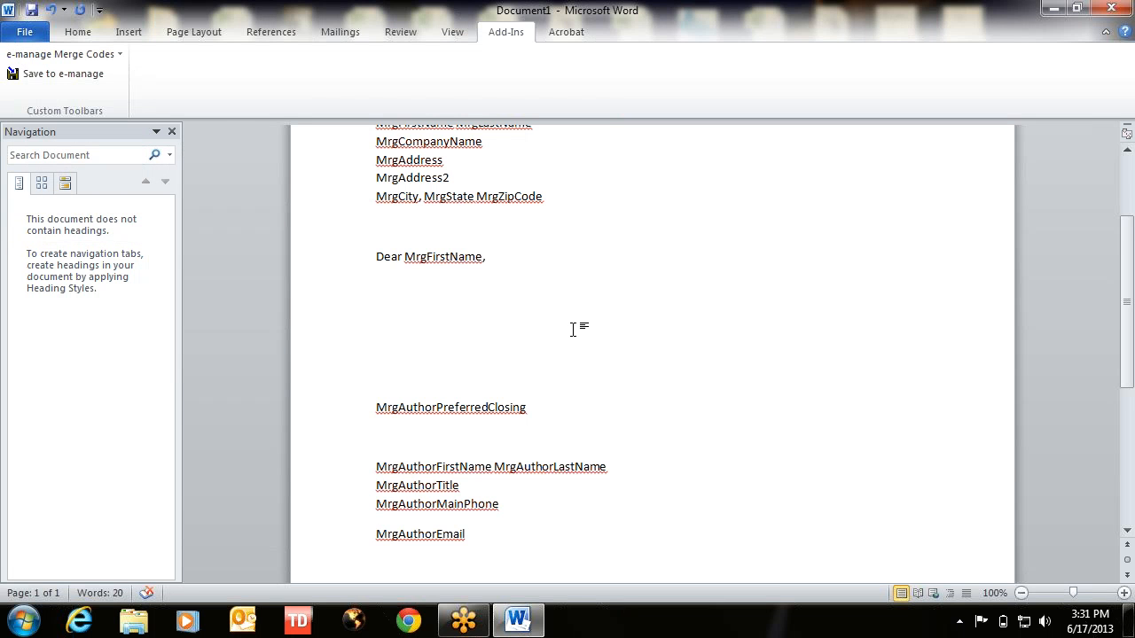
# - Save the letter to the Desktop as Word 97-2003 Template 'Standard Business Letter.dot'
pyautogui.click(19, 34)
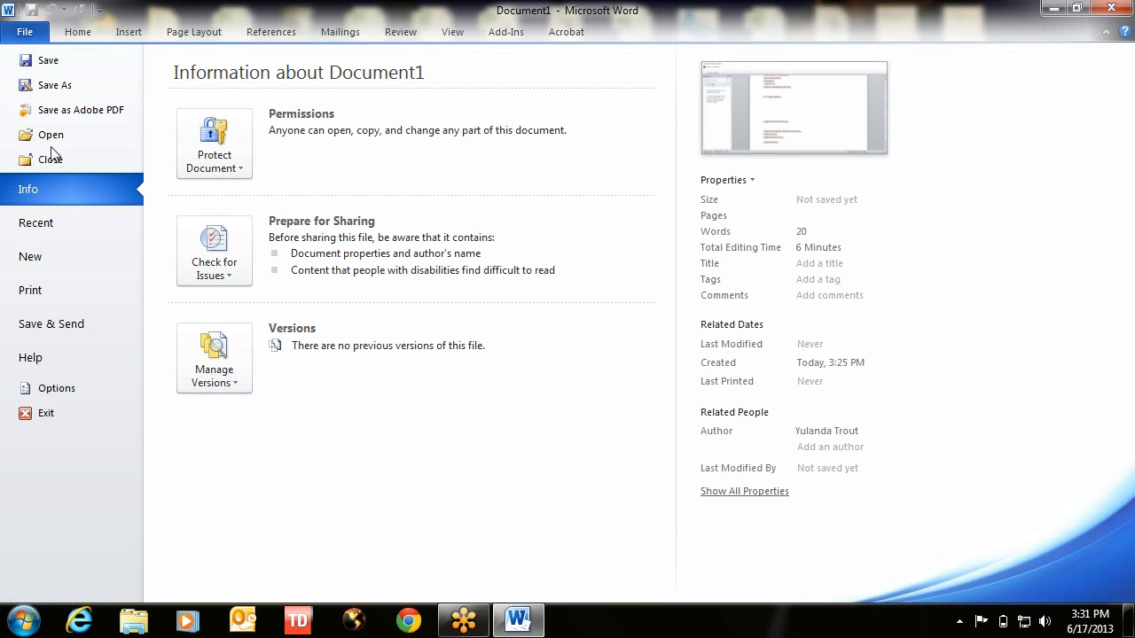
pyautogui.click(49, 87)
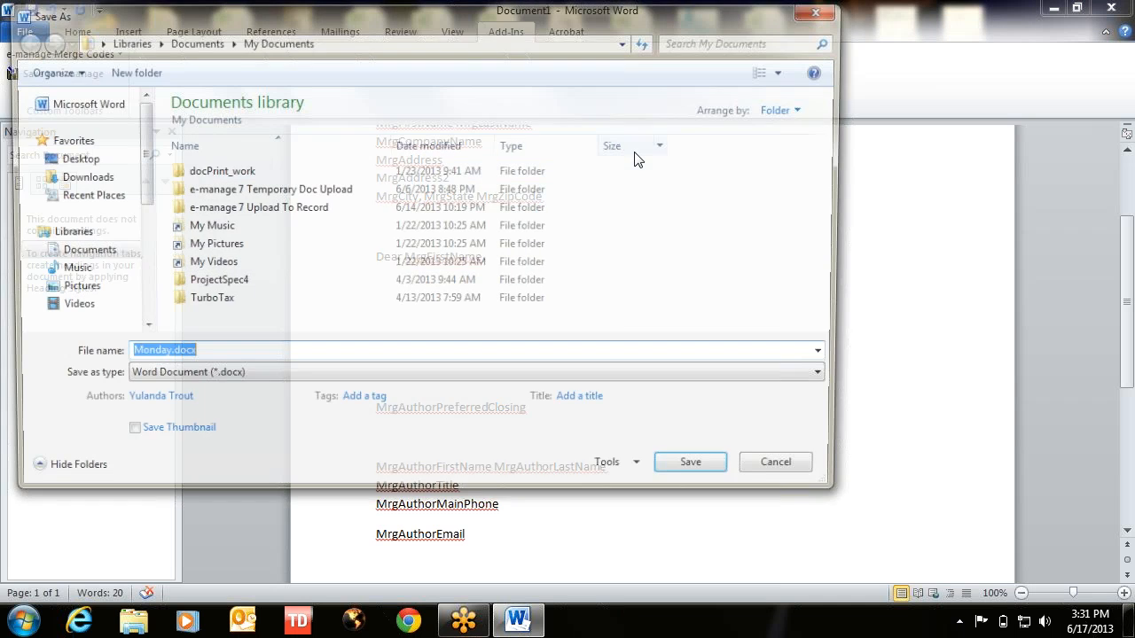
pyautogui.click(204, 379)
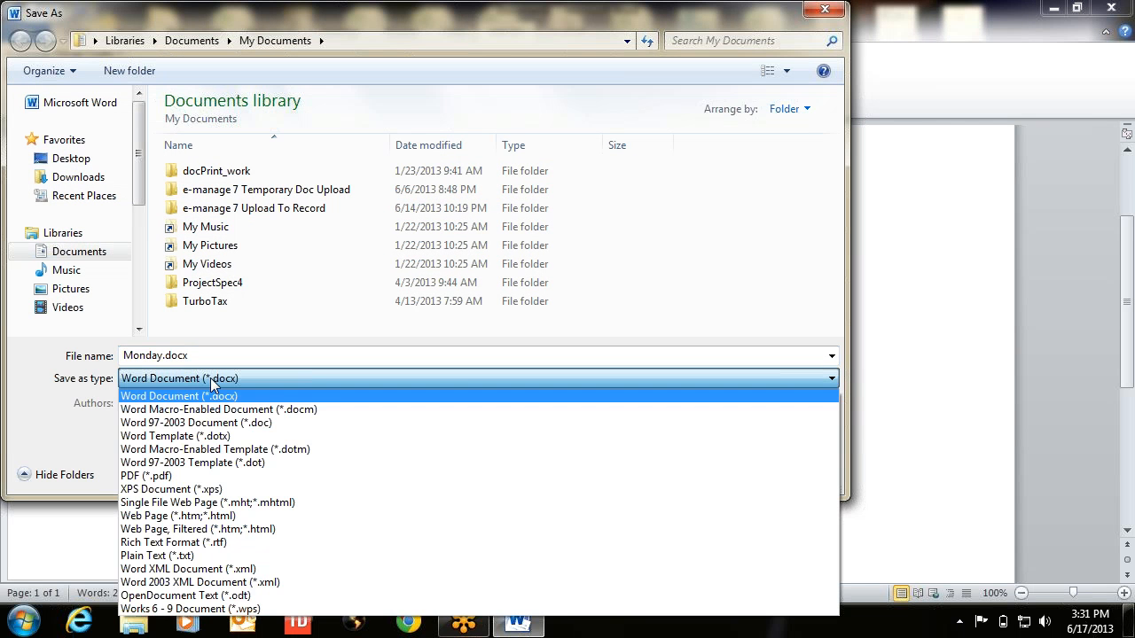
pyautogui.click(166, 424)
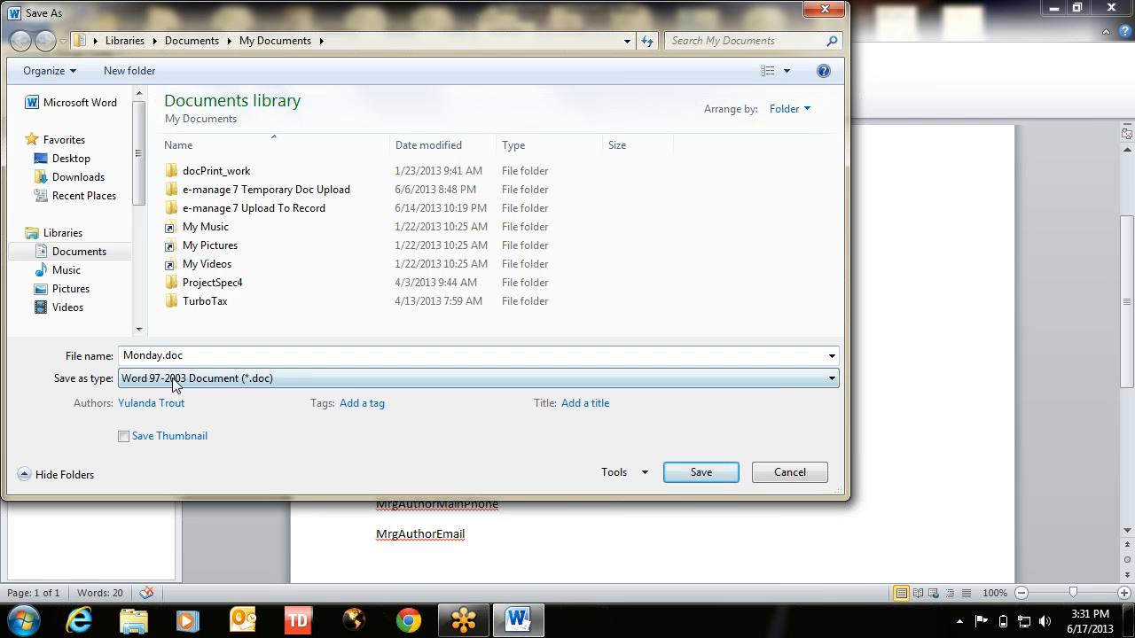
pyautogui.click(197, 386)
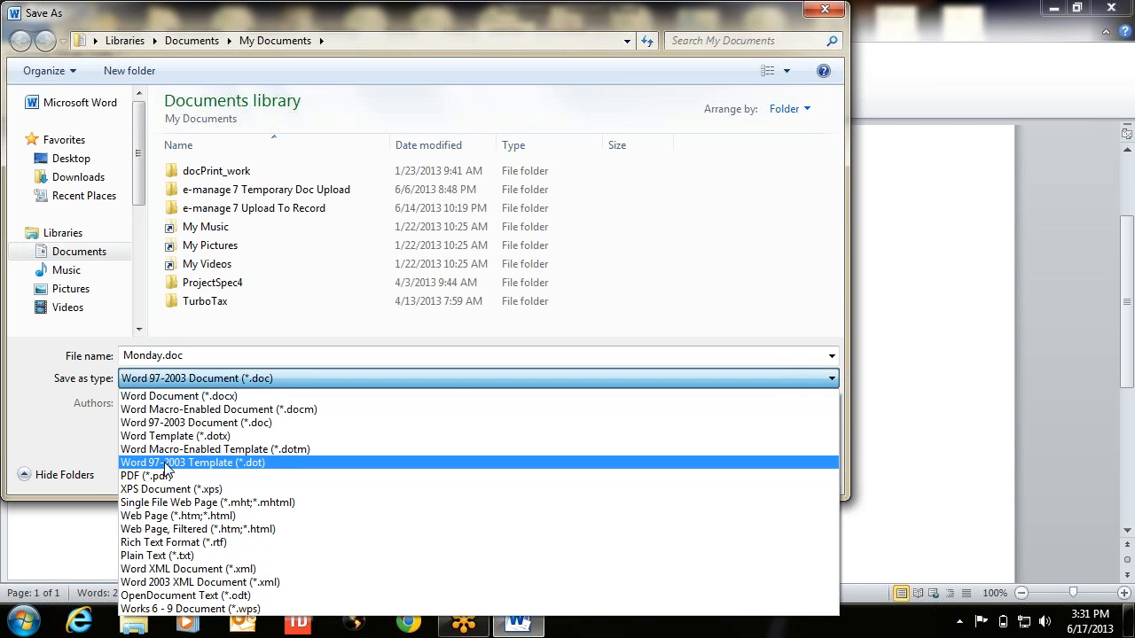
pyautogui.click(167, 464)
pyautogui.doubleClick(186, 356)
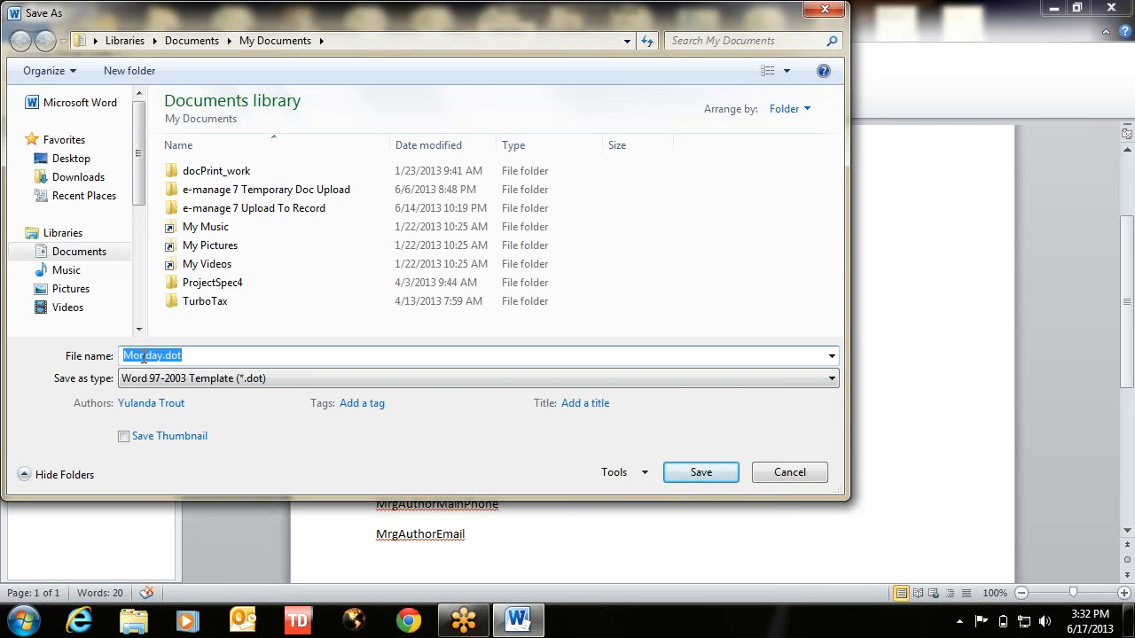
pyautogui.write('Stan')
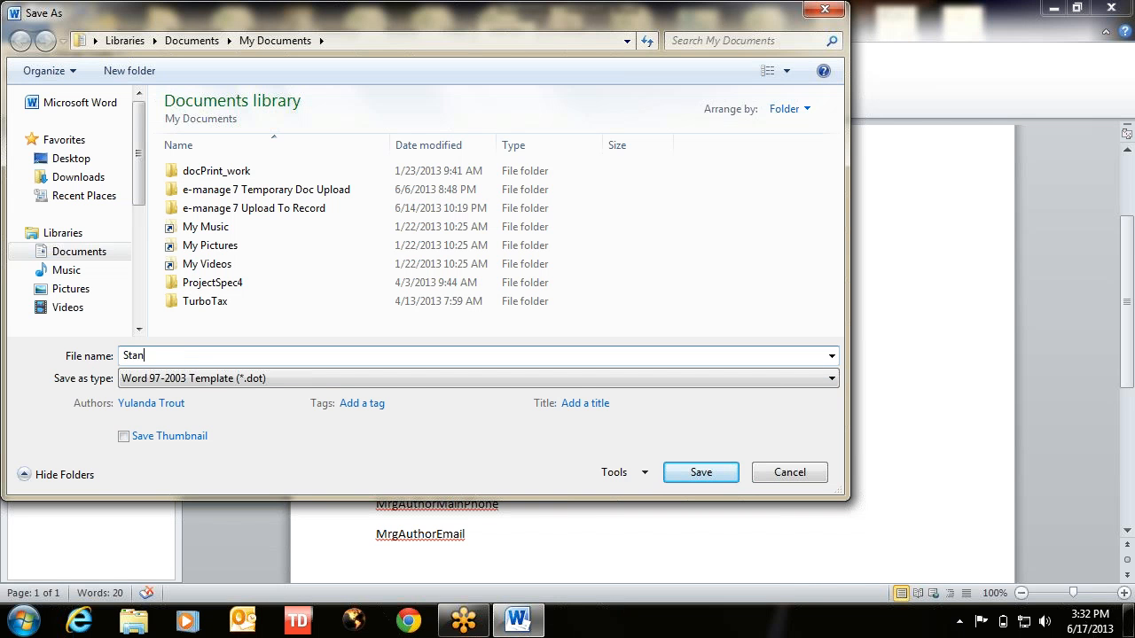
pyautogui.write('dard Business Letter')
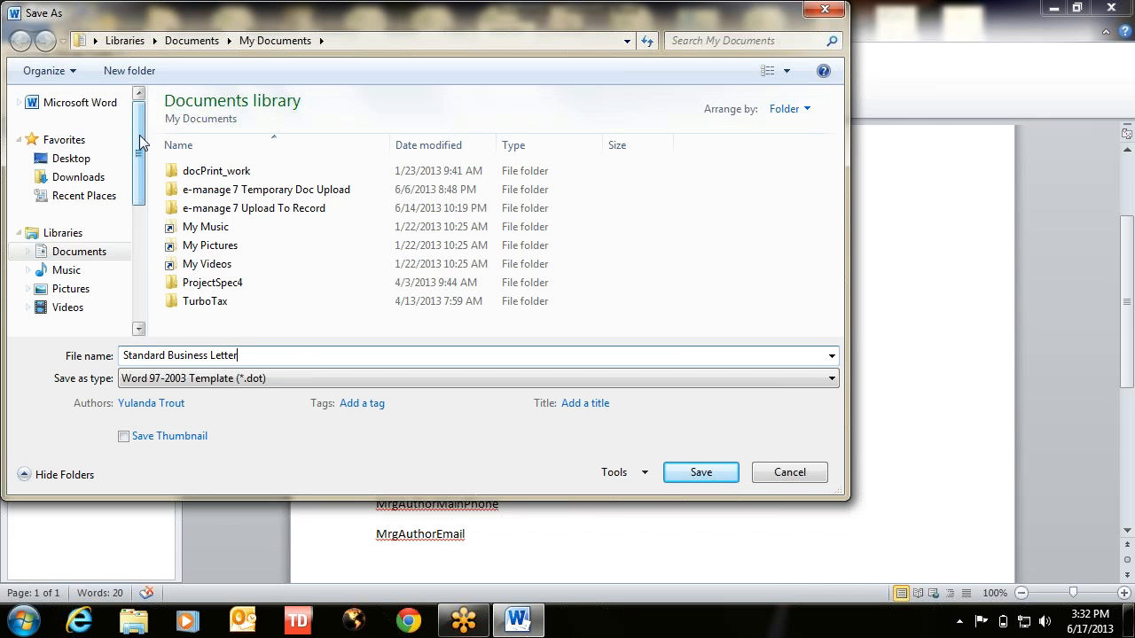
pyautogui.click(62, 159)
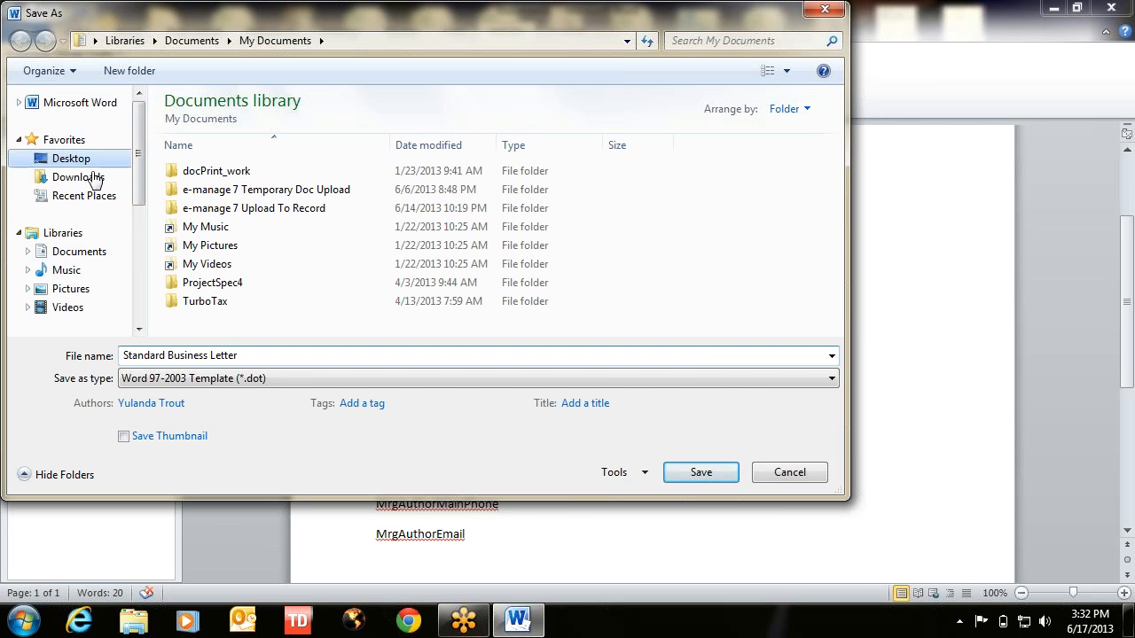
pyautogui.click(700, 473)
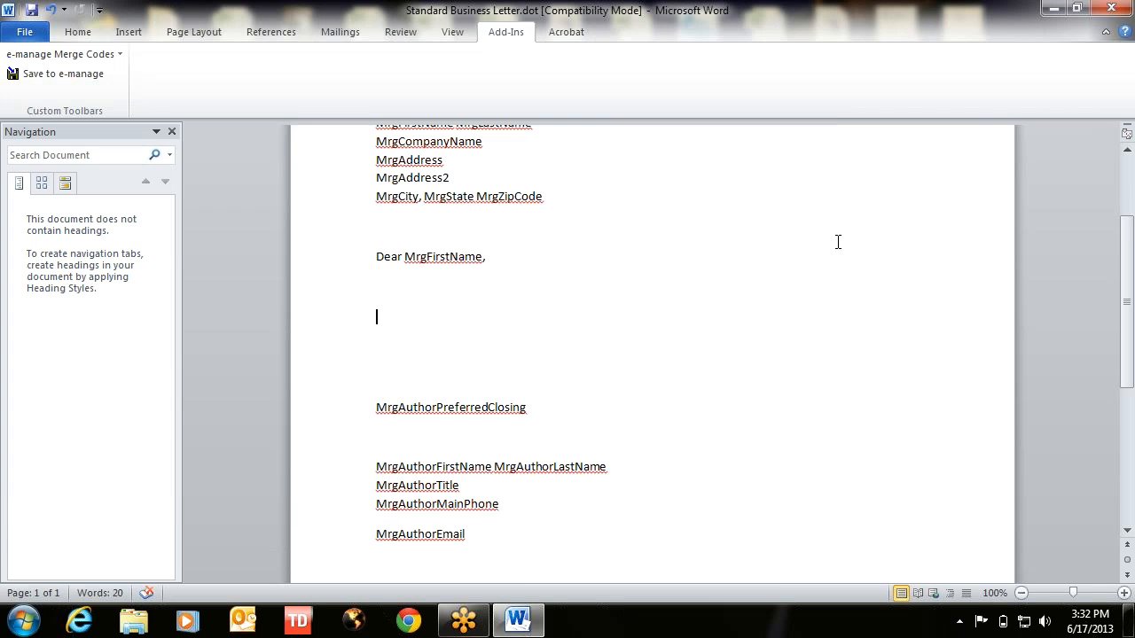
# - Return to the top of the letter, select the date field and show the Insert commands
pyautogui.scroll(3, 689, 274)
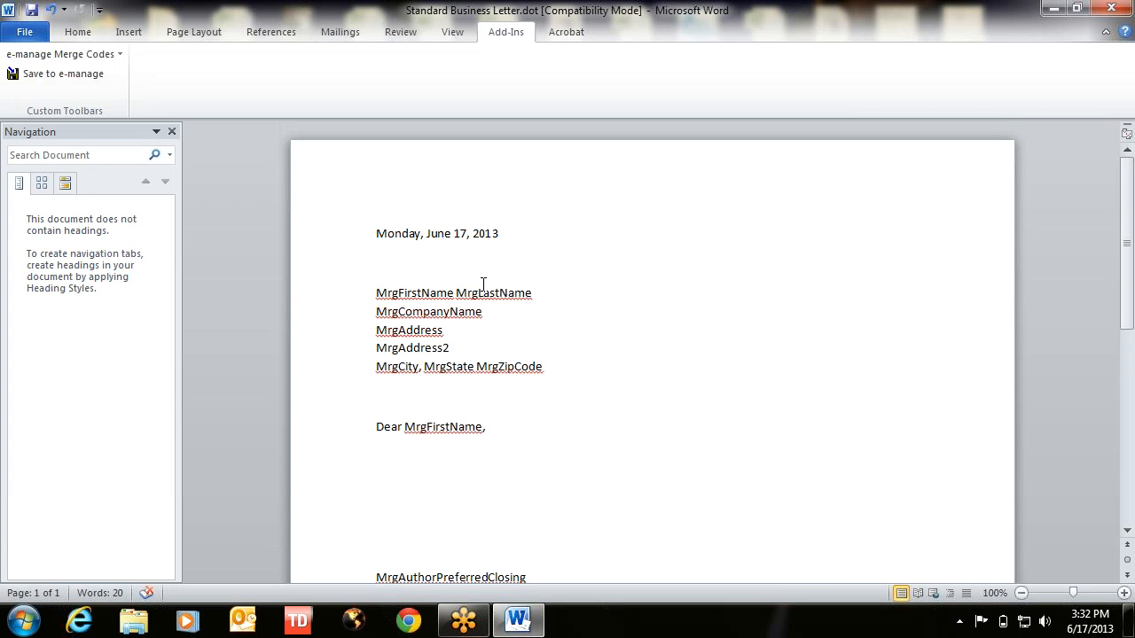
pyautogui.click(376, 232)
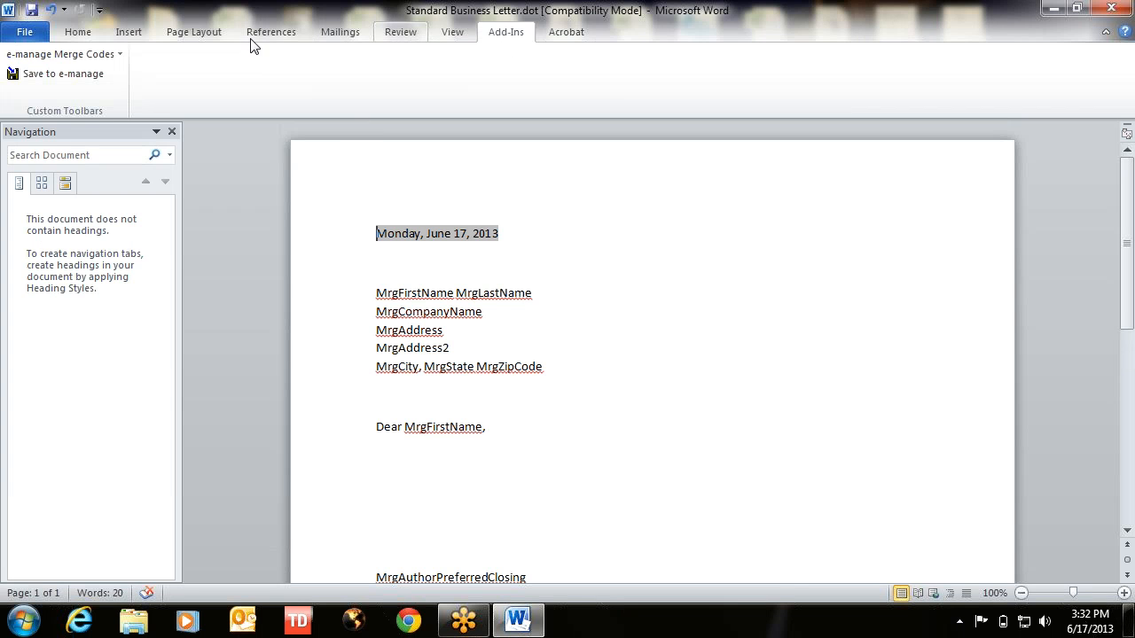
pyautogui.click(133, 32)
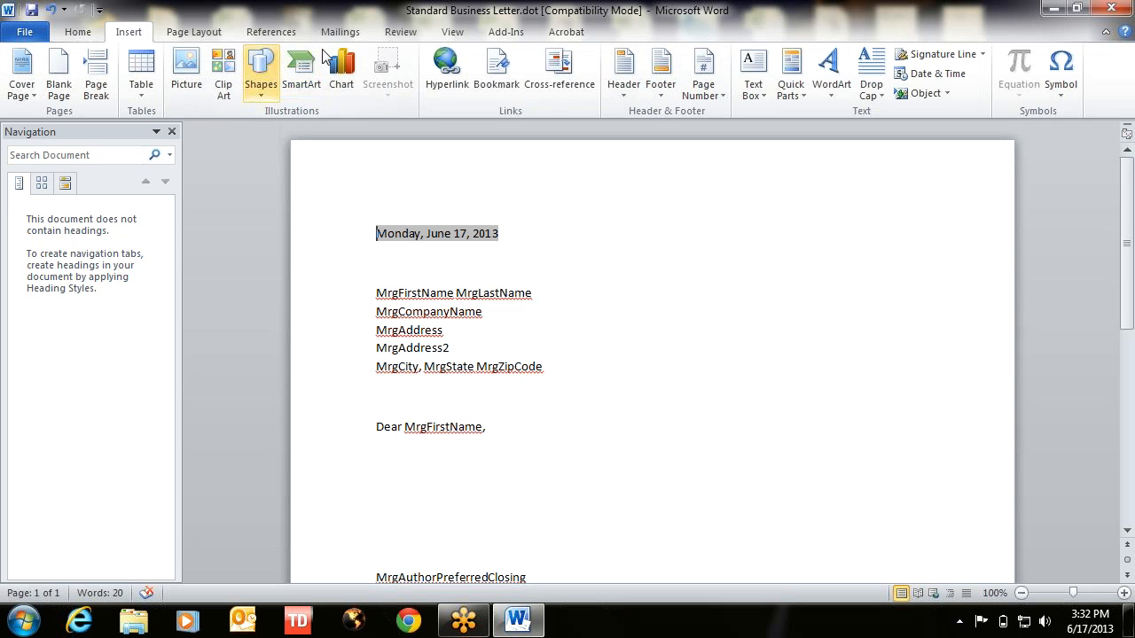
# - Insert Email Logo.jpg into the page header and right-align it
pyautogui.click(628, 78)
pyautogui.click(644, 148)
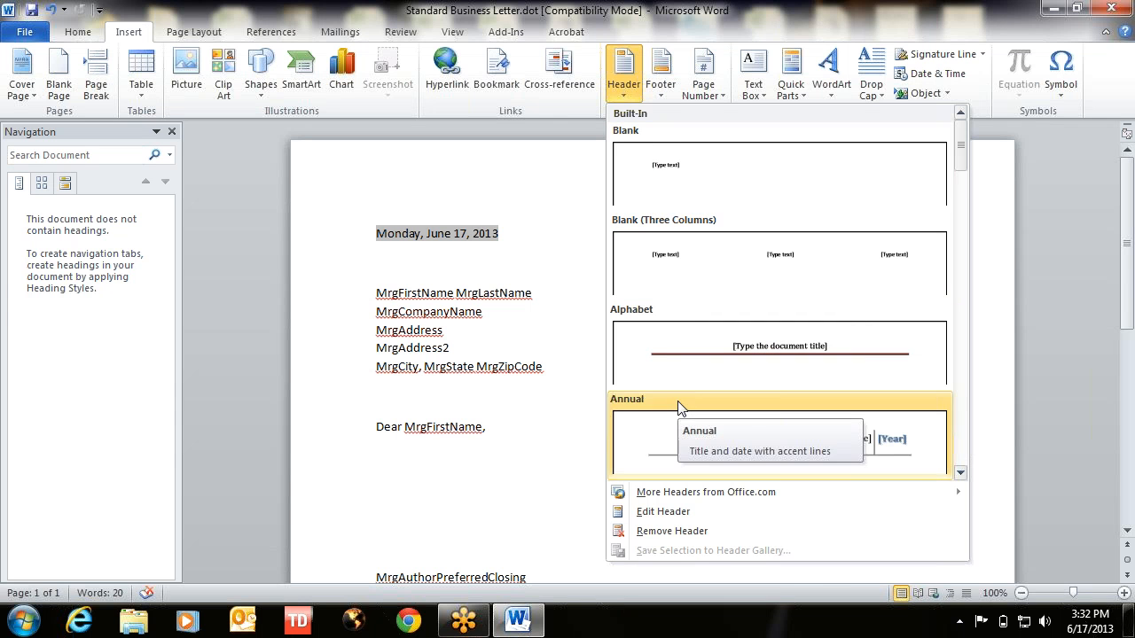
pyautogui.click(661, 512)
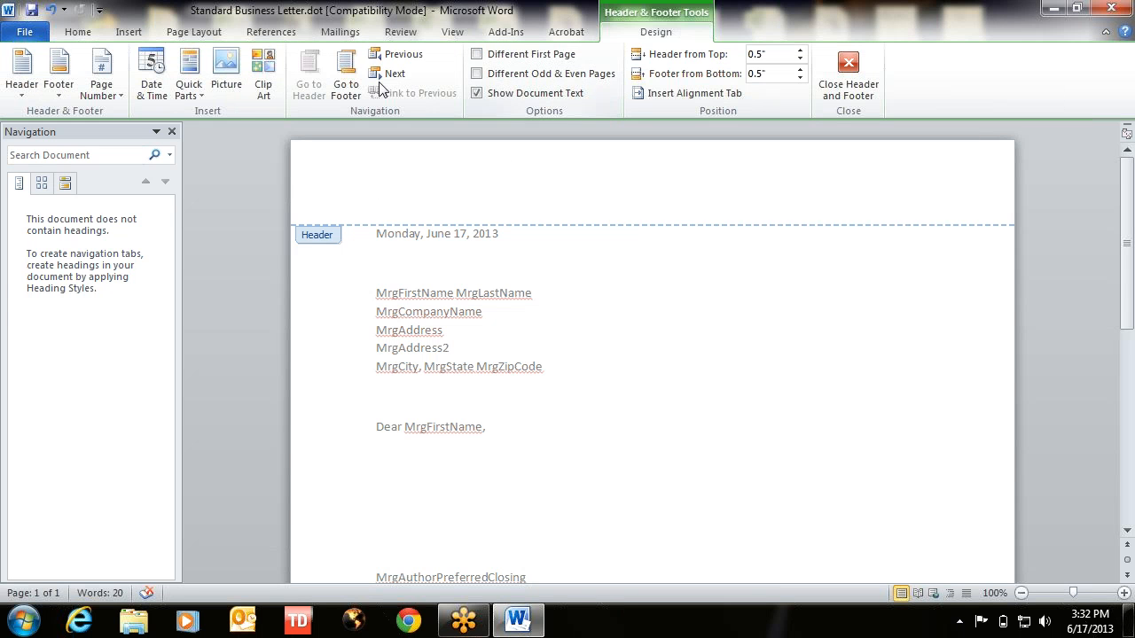
pyautogui.click(224, 78)
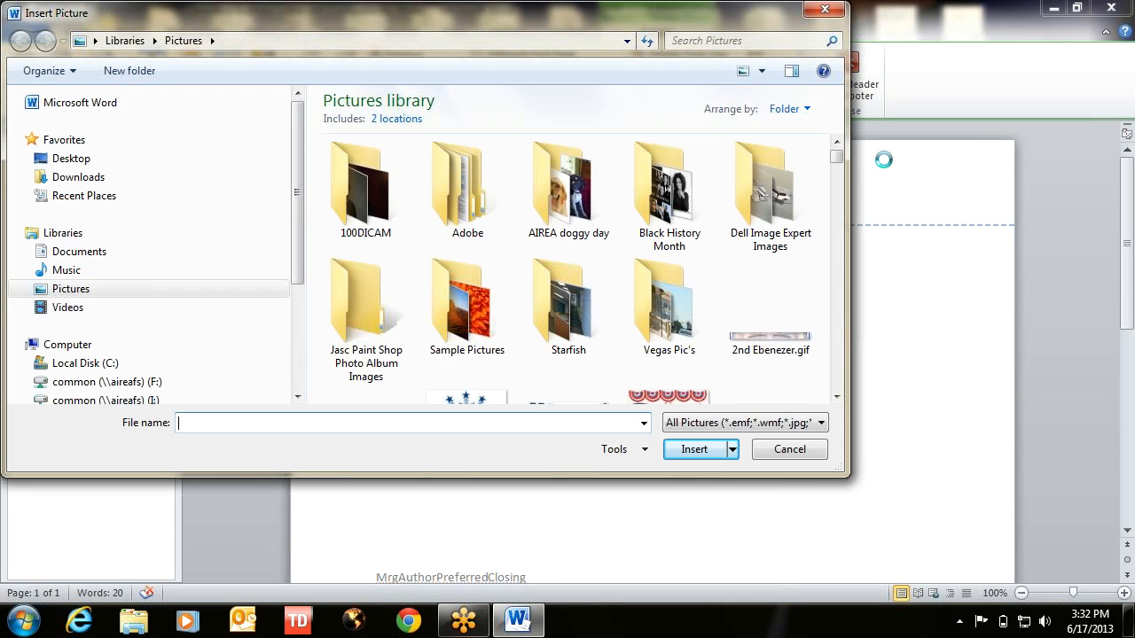
pyautogui.moveTo(837, 159); pyautogui.dragTo(841, 235)
pyautogui.click(375, 327)
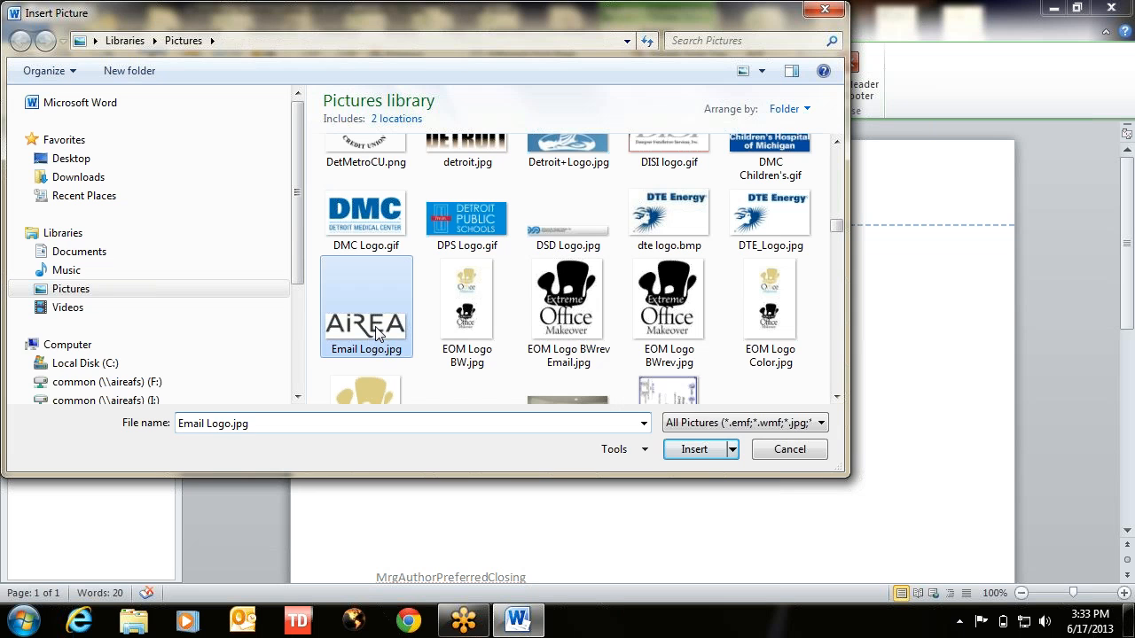
pyautogui.doubleClick(375, 327)
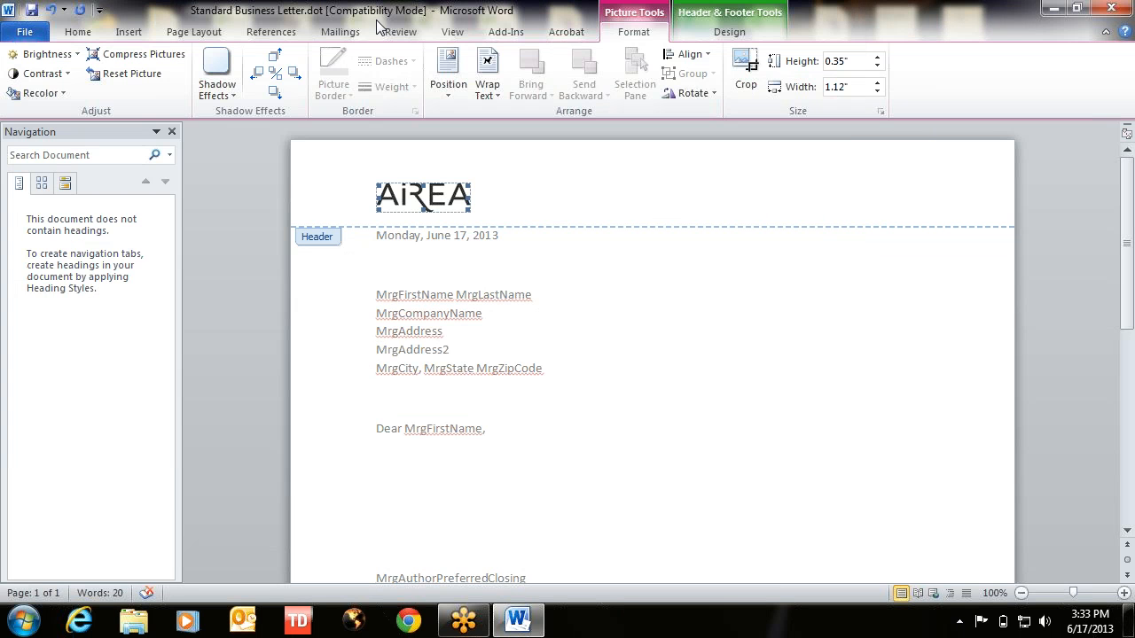
pyautogui.click(494, 206)
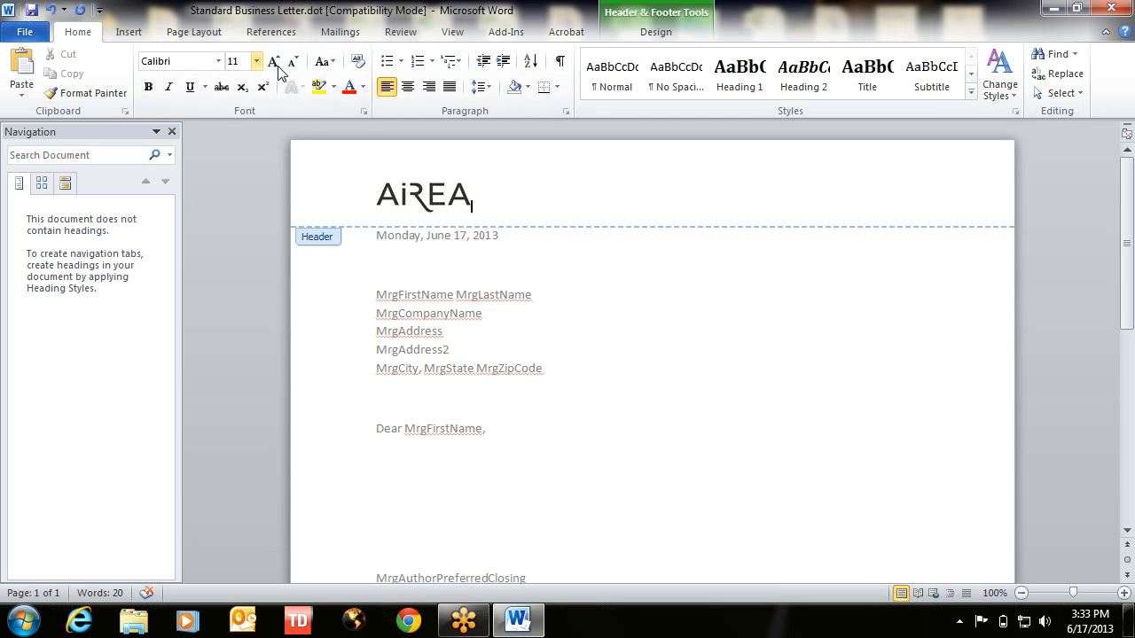
pyautogui.click(430, 88)
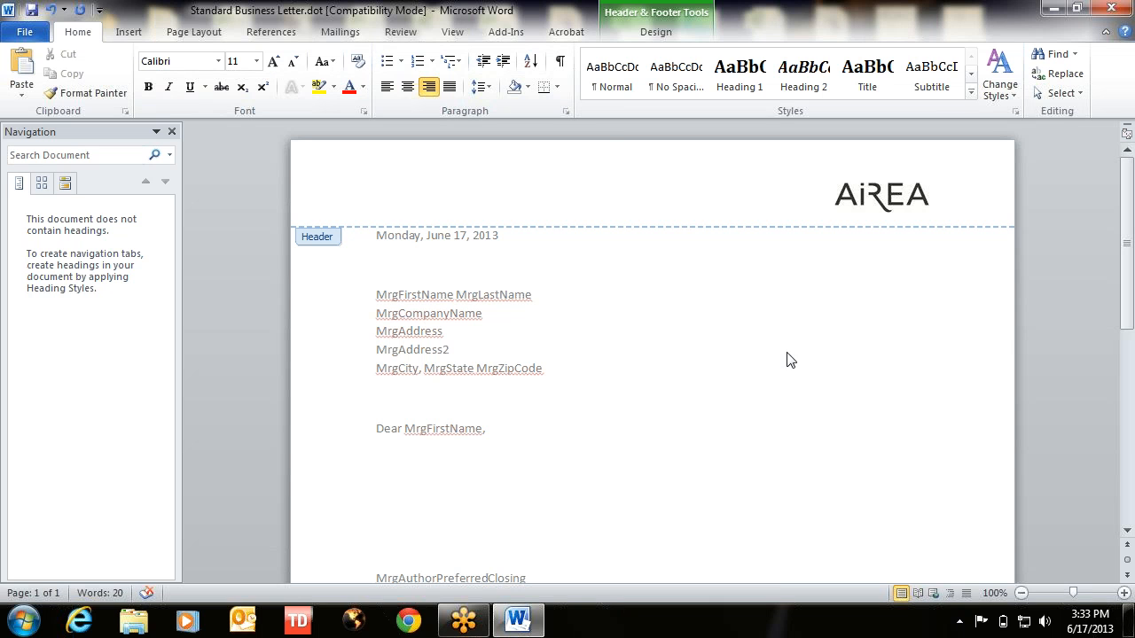
# - Type the company's street address into the footer, fixing the typos along the way
pyautogui.scroll(-6, 794, 370)
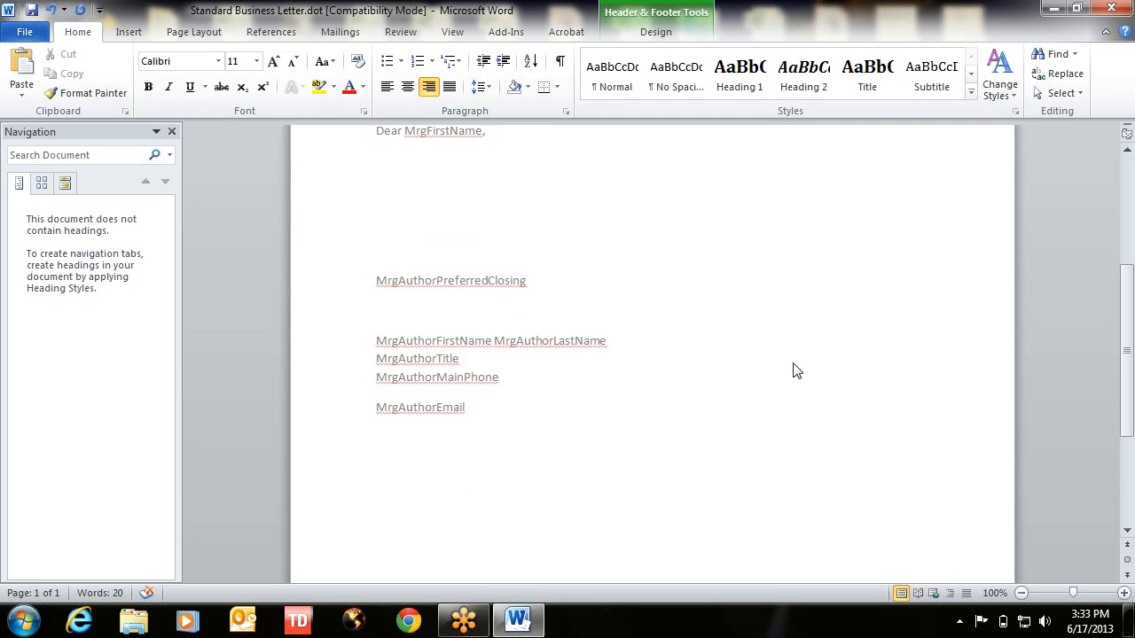
pyautogui.scroll(-1, 795, 370)
pyautogui.scroll(-3, 794, 370)
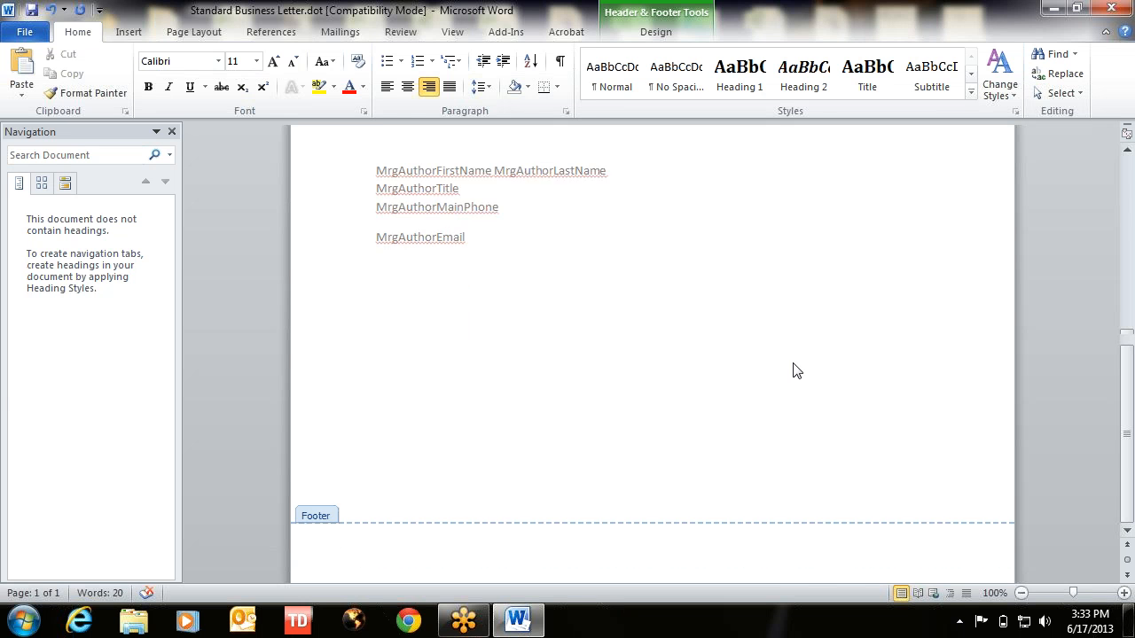
pyautogui.scroll(-1, 795, 370)
pyautogui.click(704, 502)
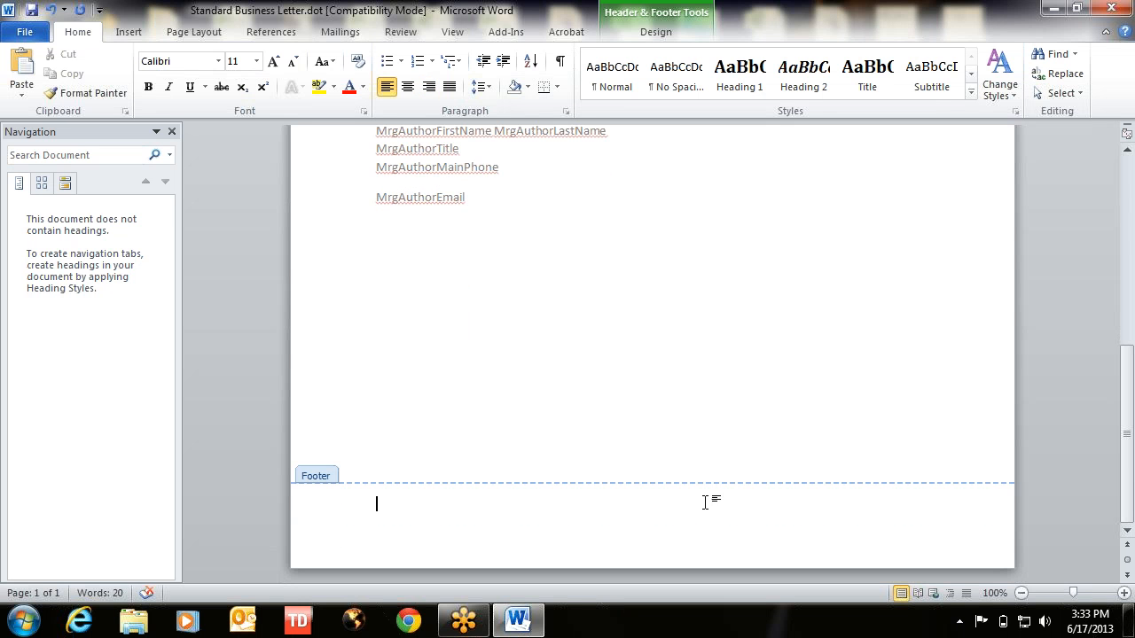
pyautogui.write('23231-B Industrial Park Dr')
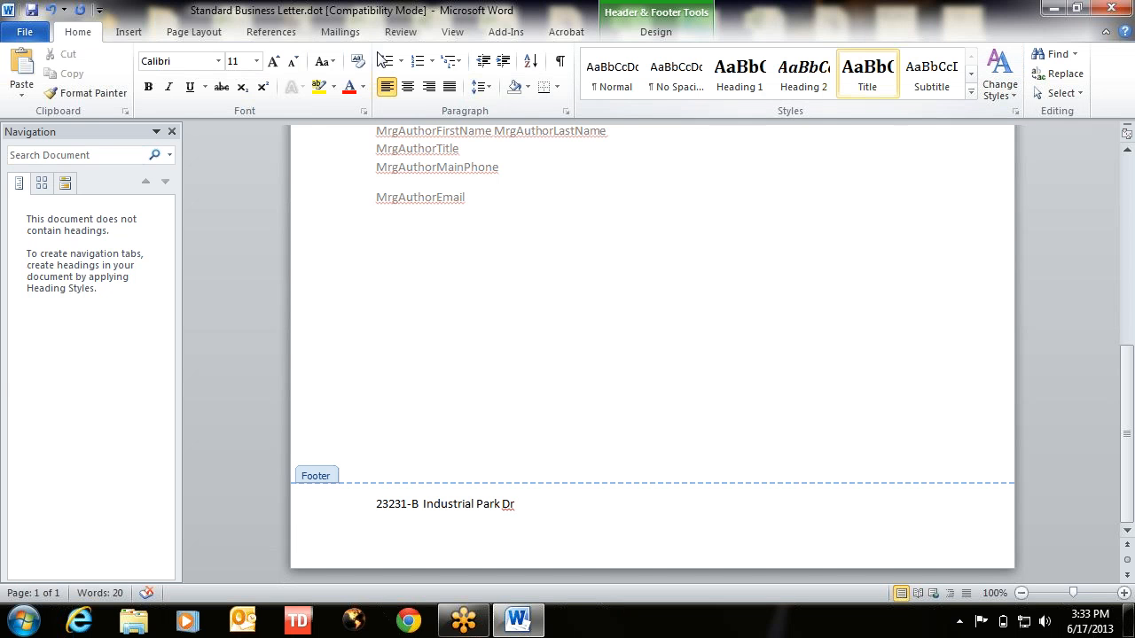
# - Add the city, state and zip code between middle-dot separators
pyautogui.click(126, 32)
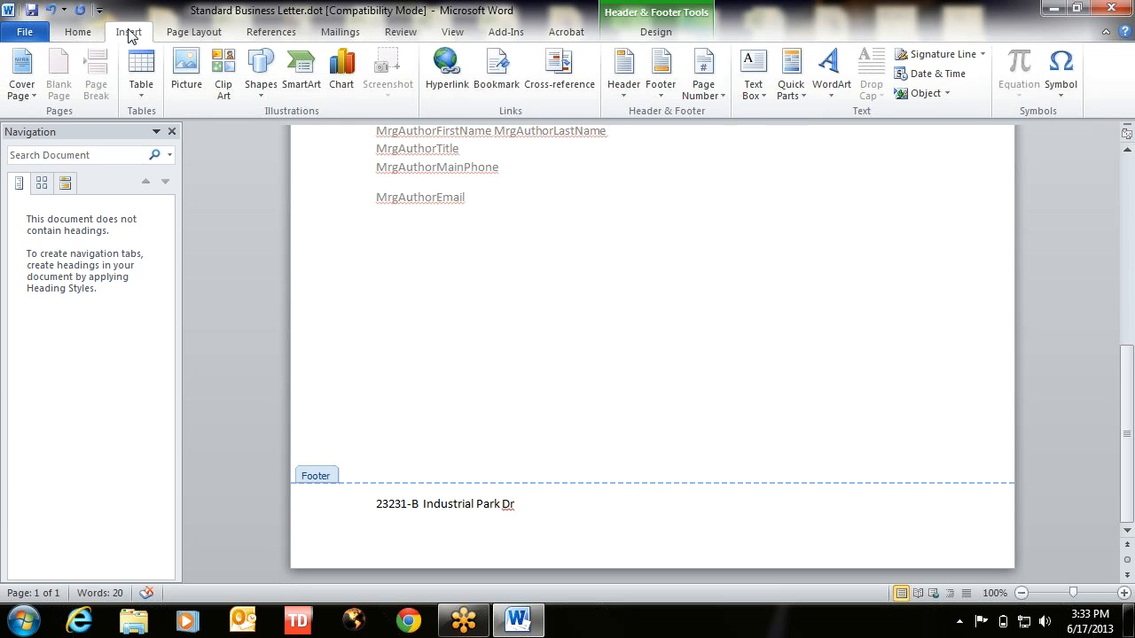
pyautogui.click(1064, 71)
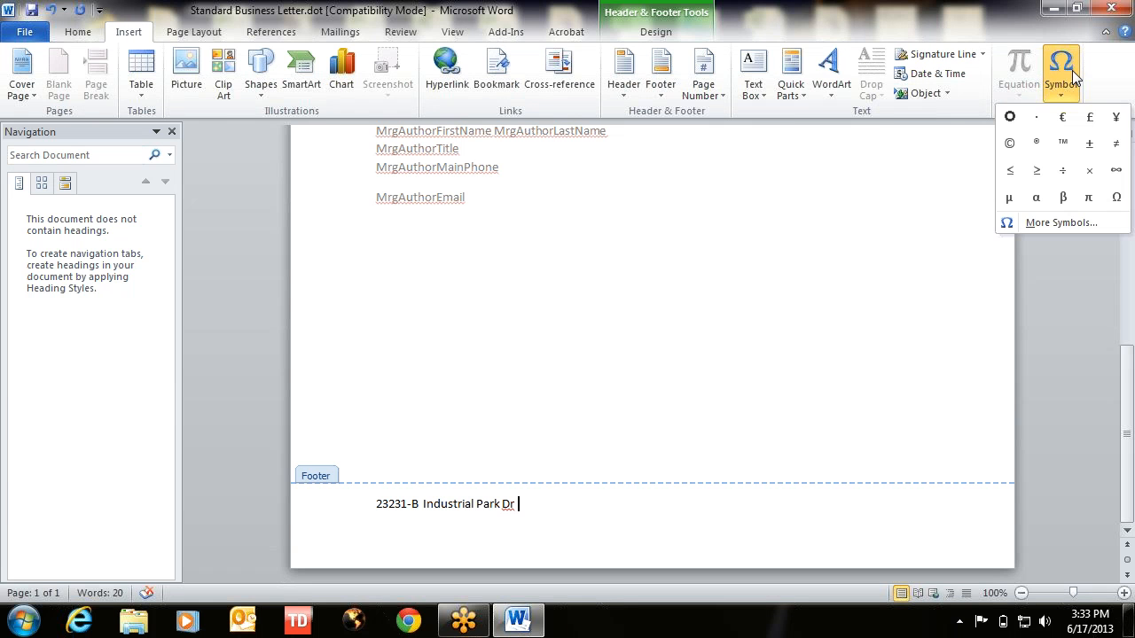
pyautogui.click(1037, 120)
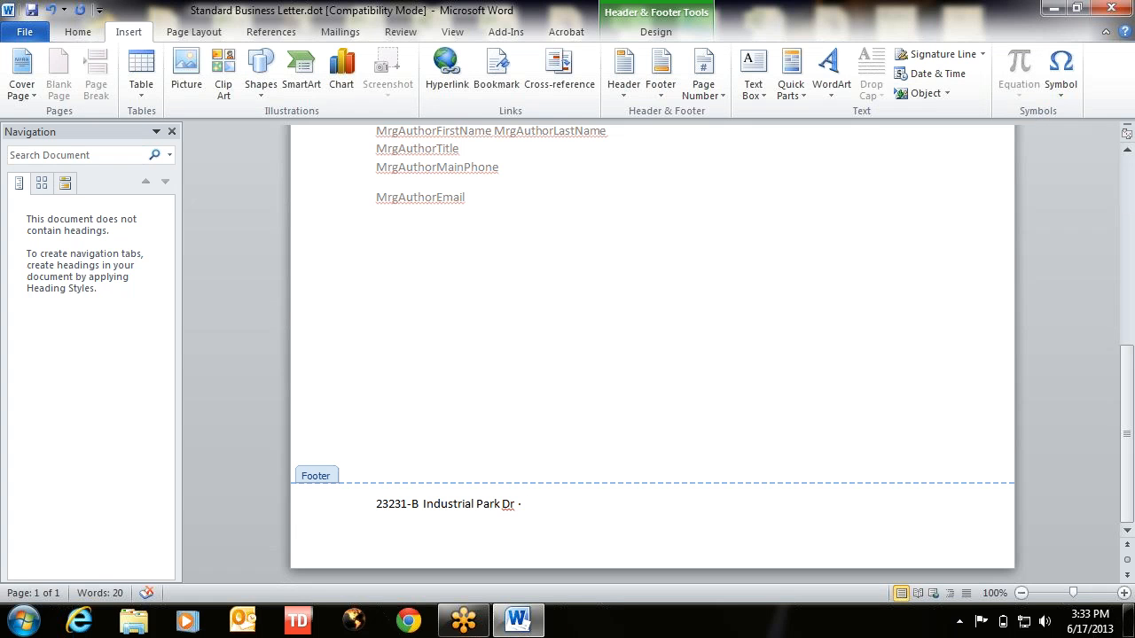
pyautogui.write('Farmington Hills, M')
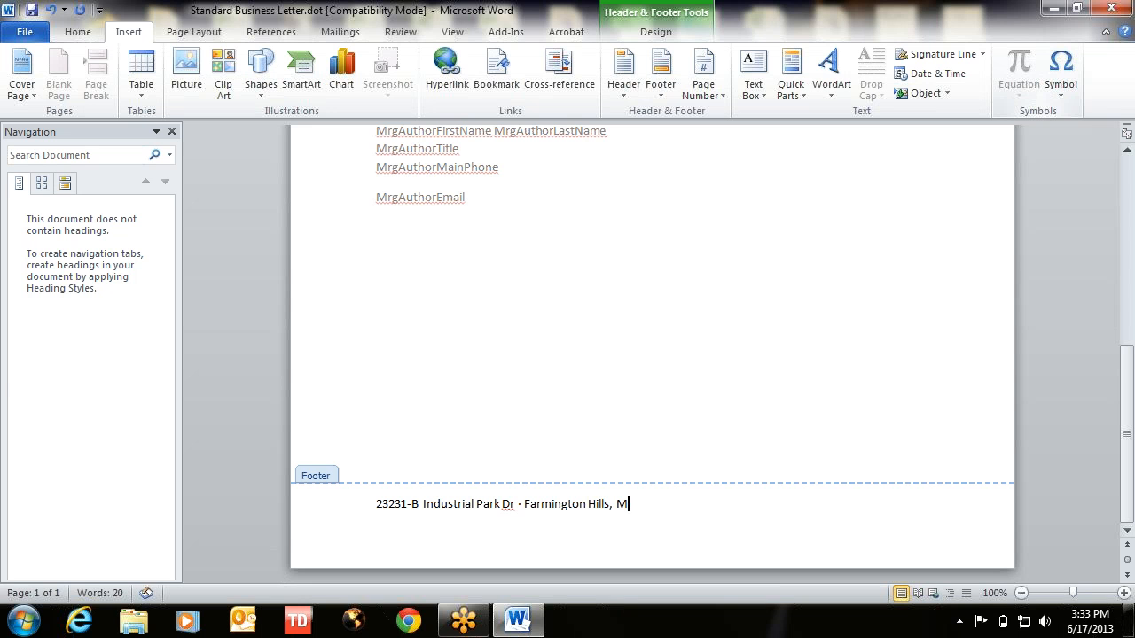
pyautogui.write('i 48335')
pyautogui.click(1061, 75)
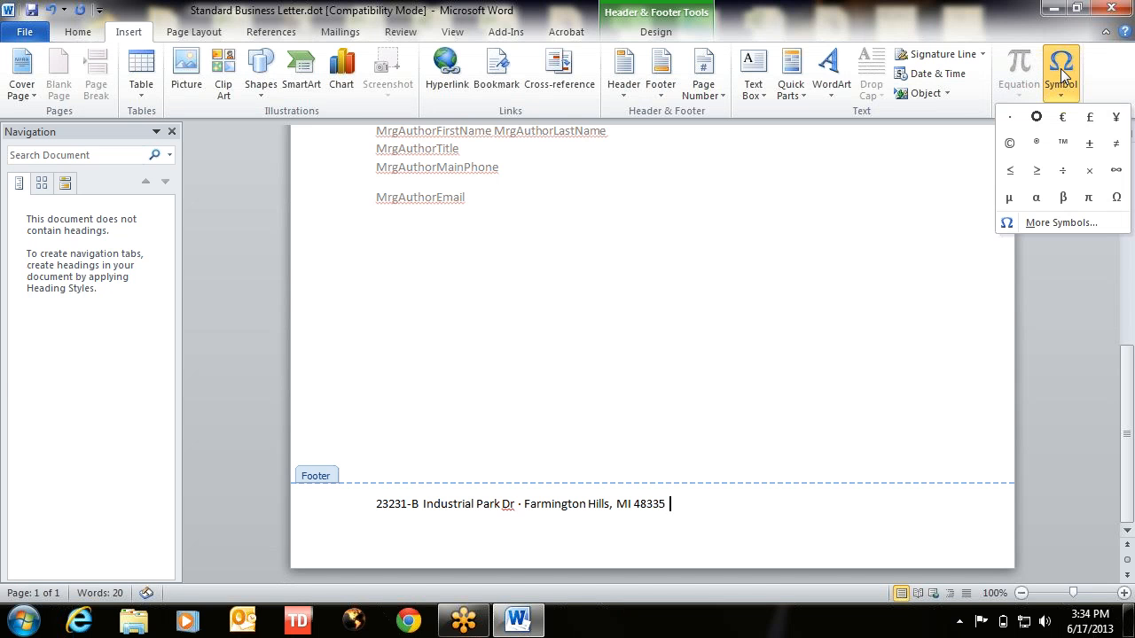
pyautogui.click(1009, 116)
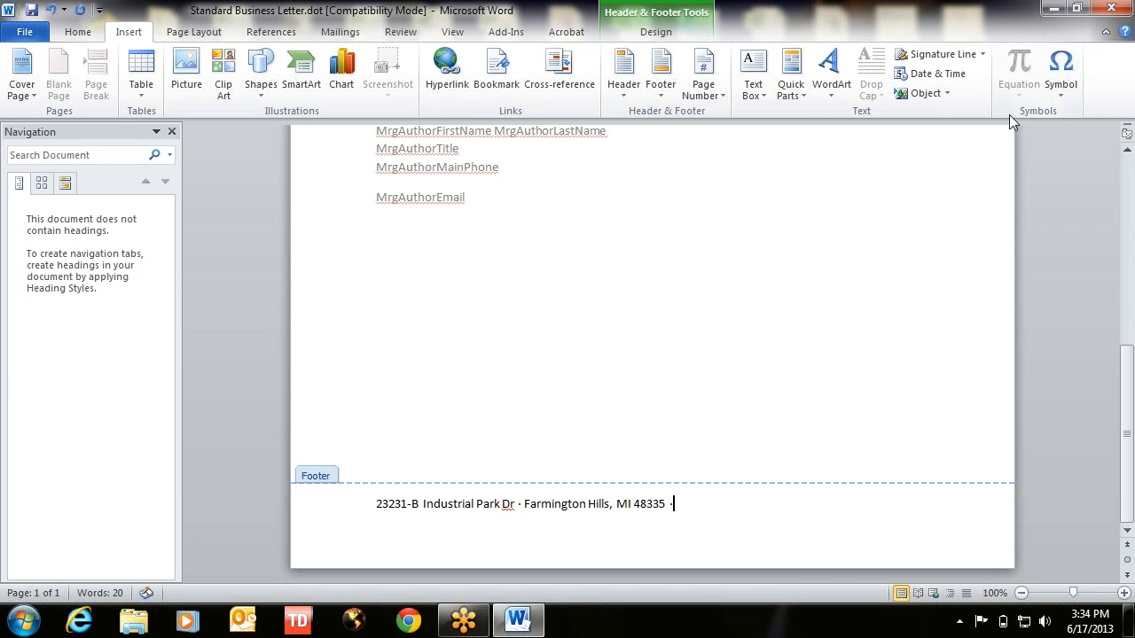
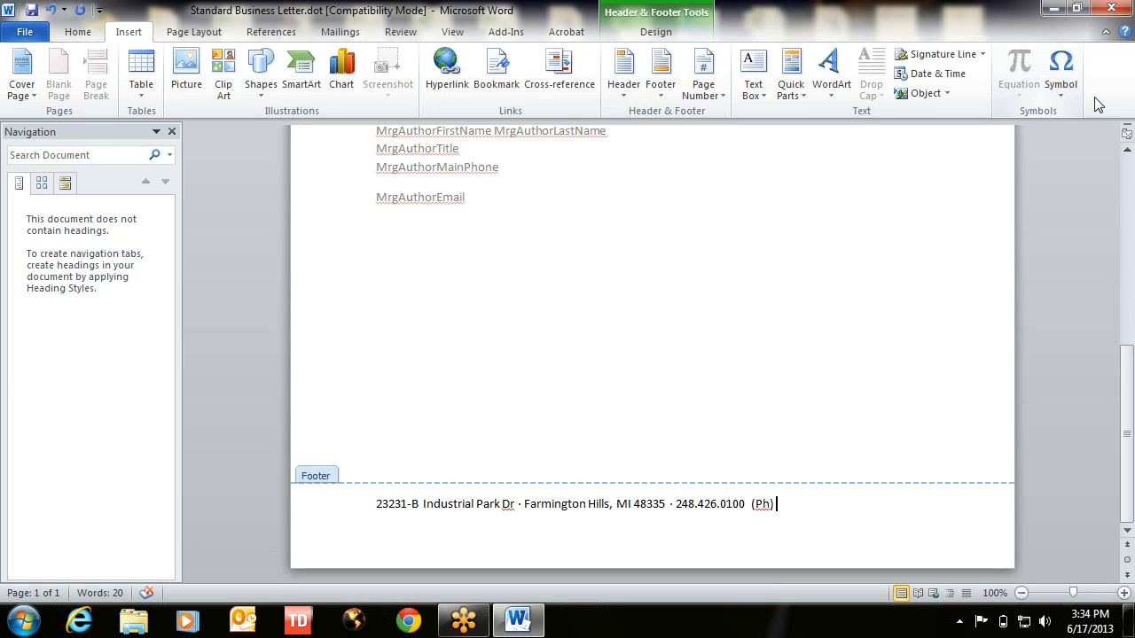
# - Add the phone and fax (Fx) numbers separated by a middle dot, then save the template
pyautogui.click(1062, 78)
pyautogui.click(1016, 117)
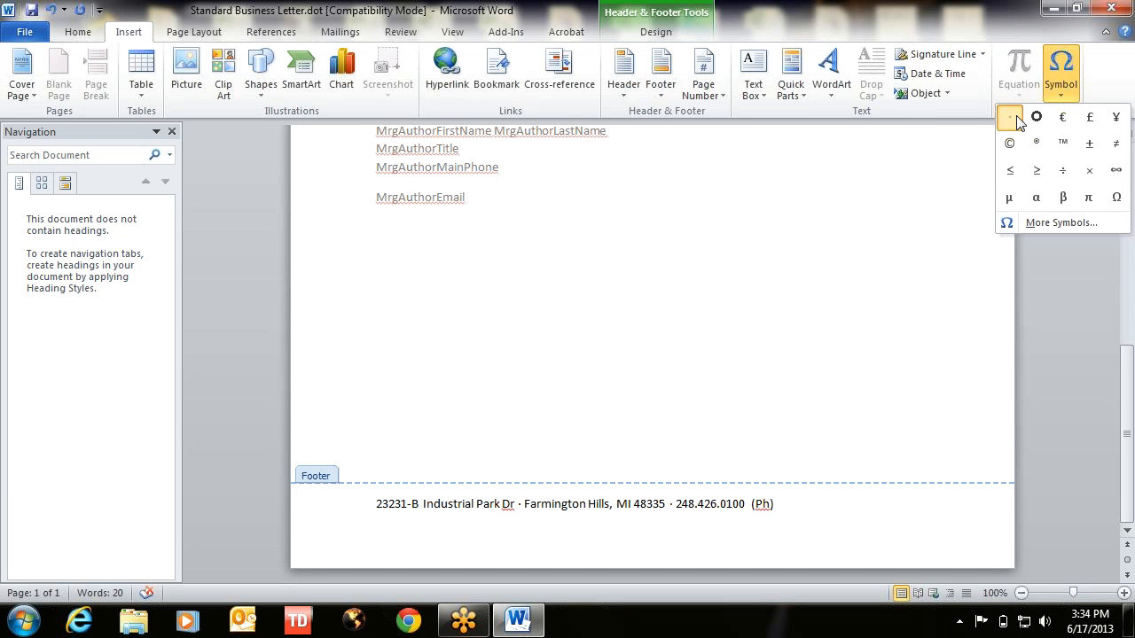
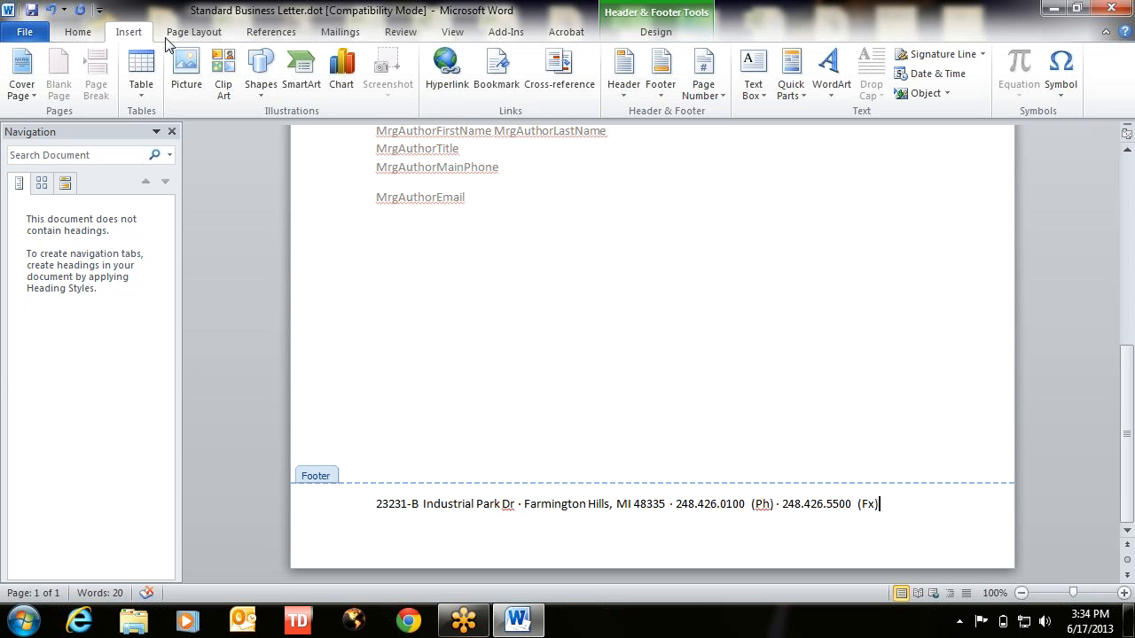
pyautogui.click(32, 11)
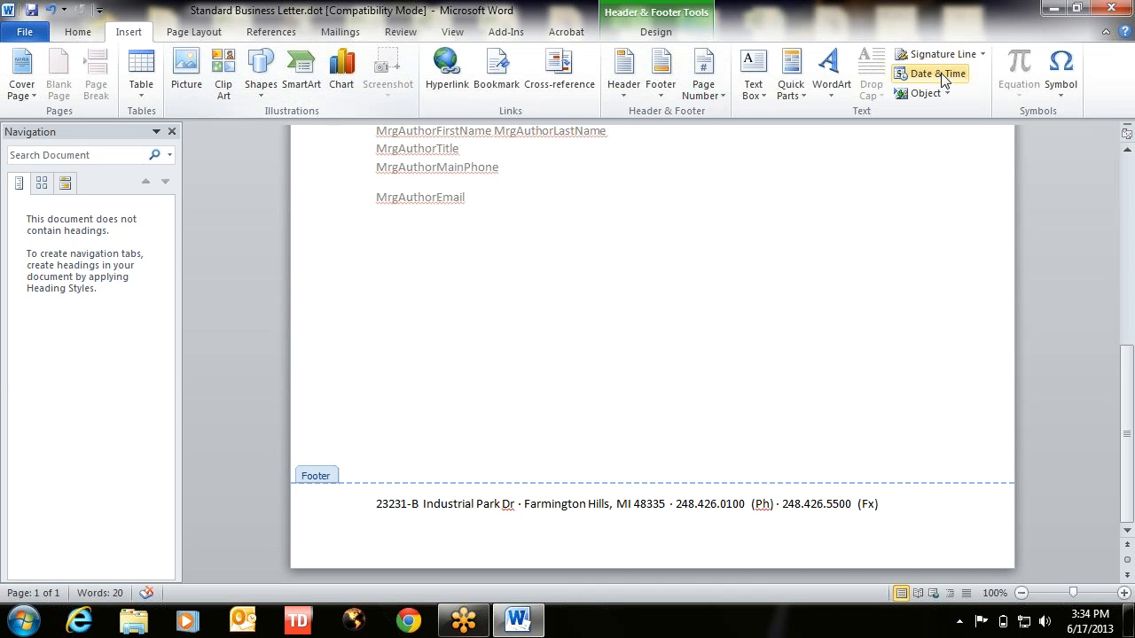
# - Close Word and log in to e-manage, re-entering the password after the first failed attempt
pyautogui.click(1113, 11)
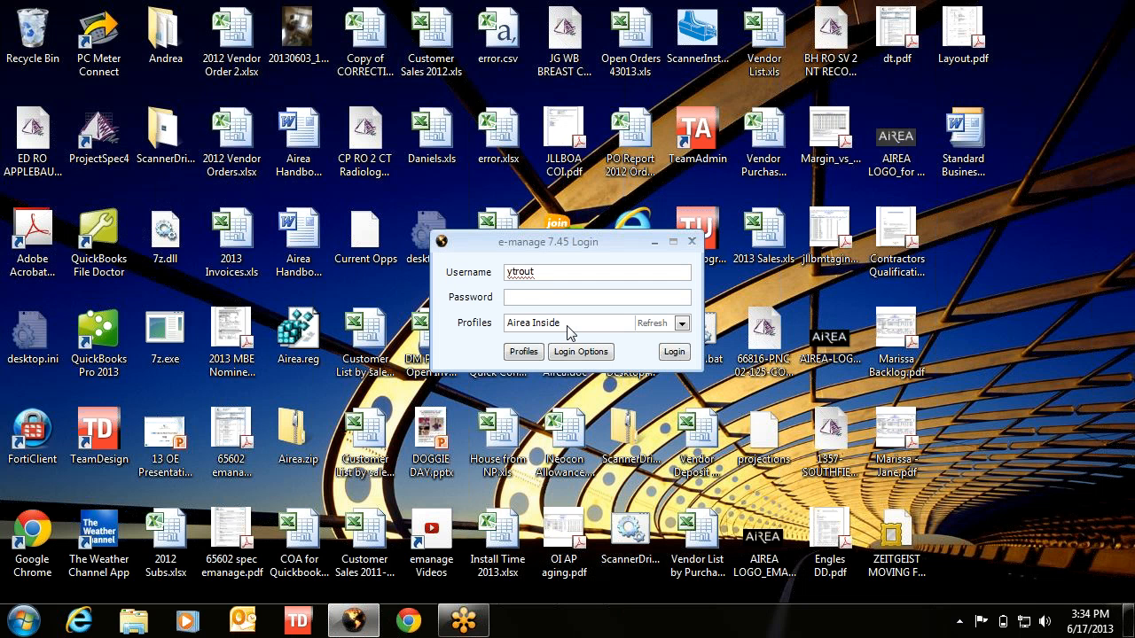
pyautogui.write('***')
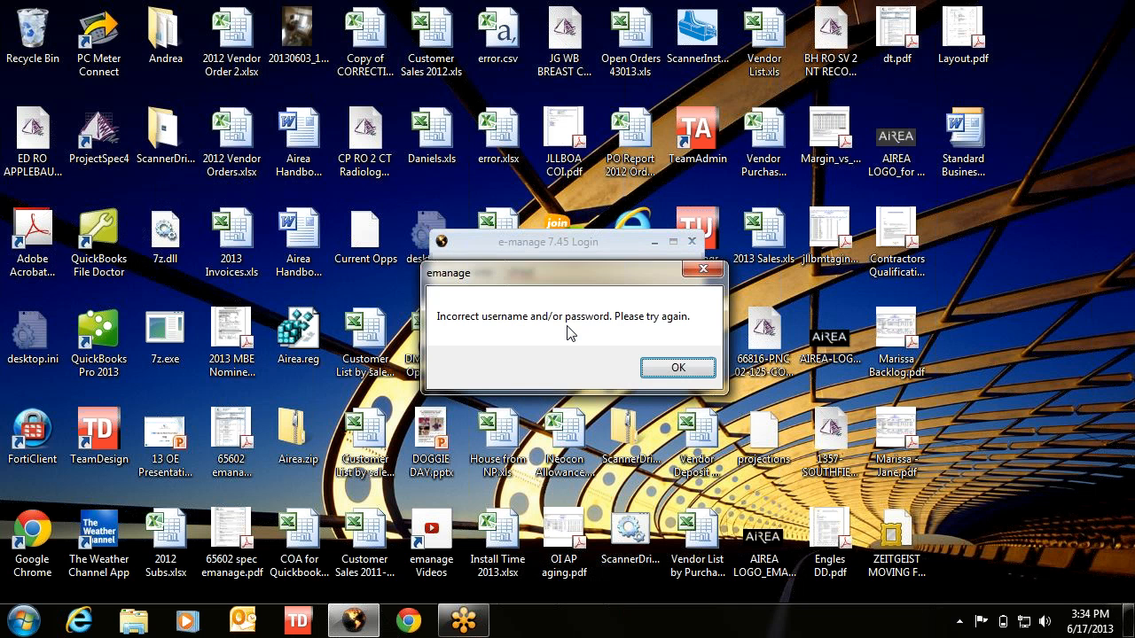
pyautogui.press('Return')
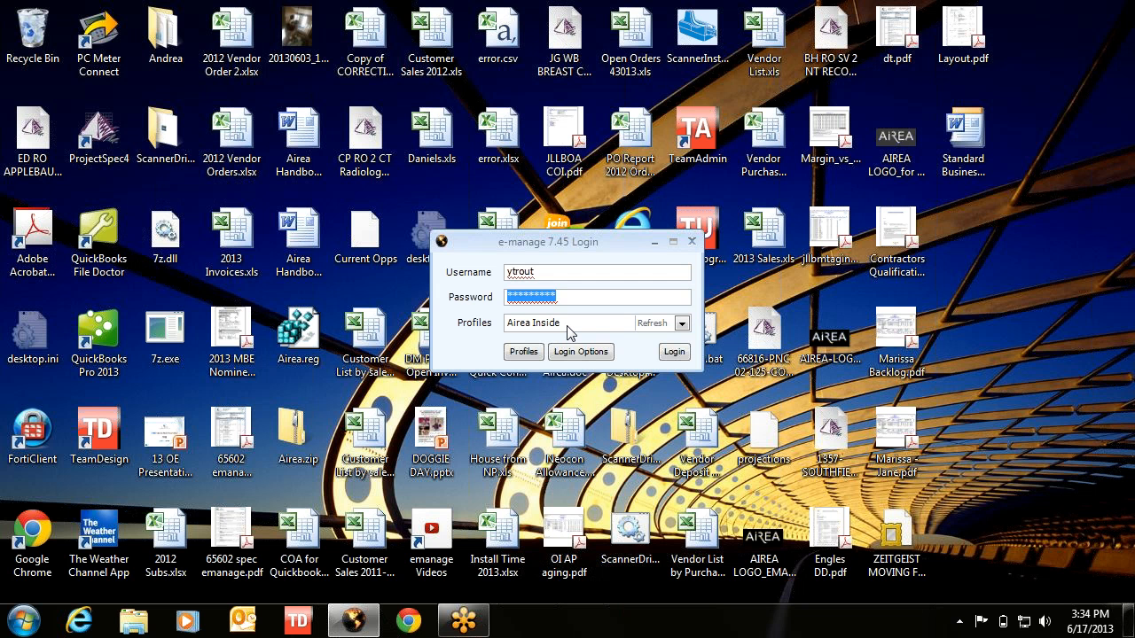
pyautogui.write('*')
pyautogui.press('Return')
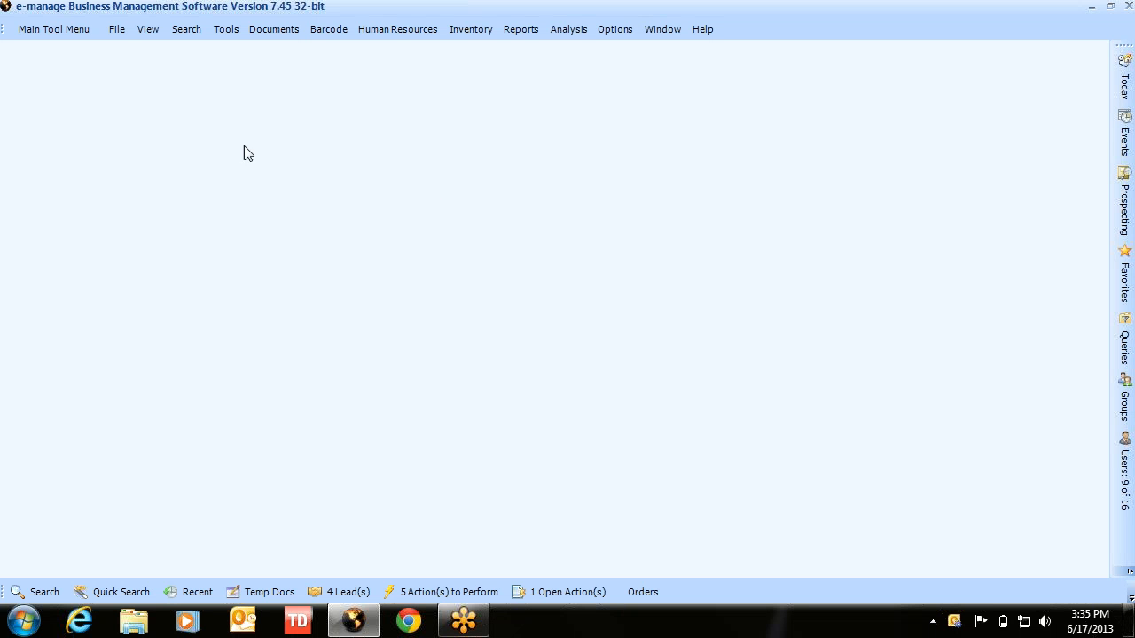
pyautogui.click(227, 30)
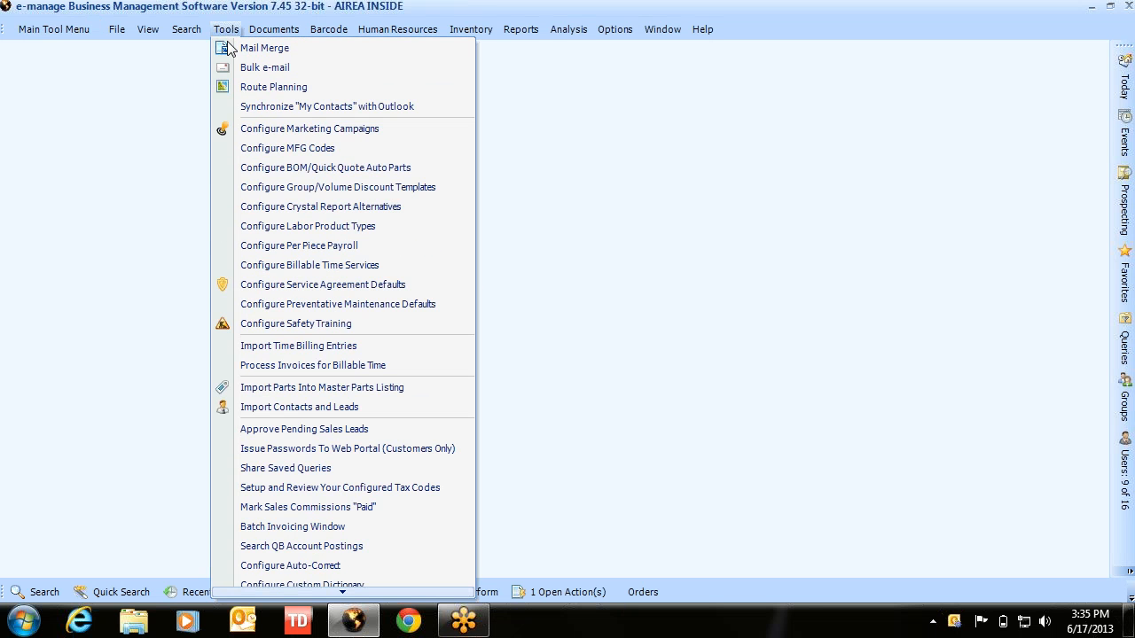
# - Add an enterprise-wide 'Letter Forms' folder under Document Templates from Tools > Mail Merge and select it
pyautogui.click(228, 51)
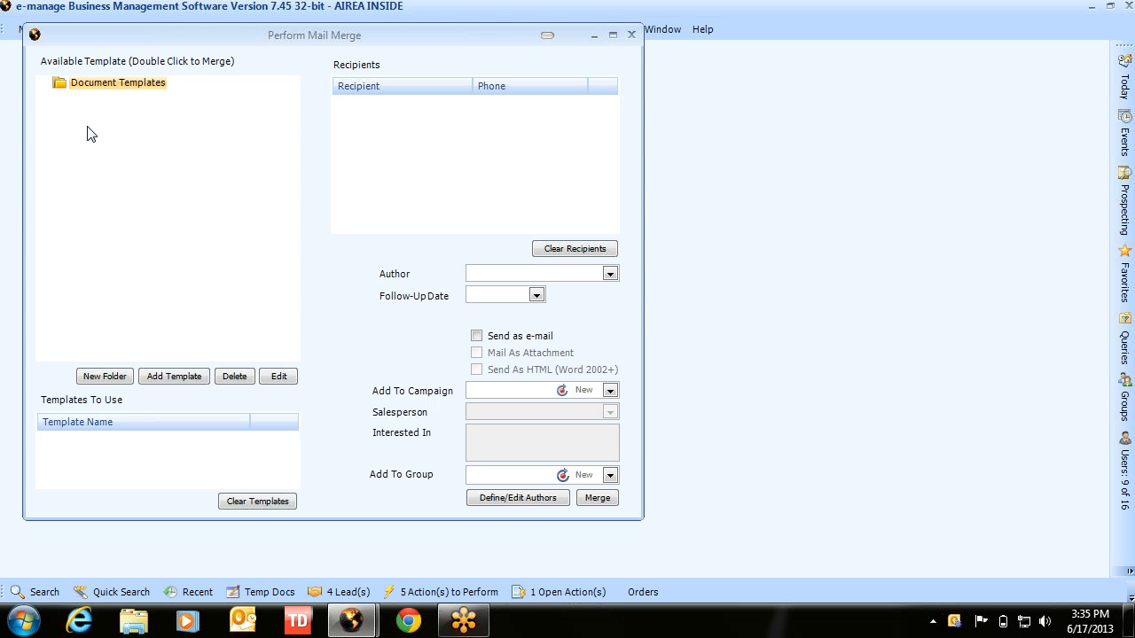
pyautogui.click(106, 378)
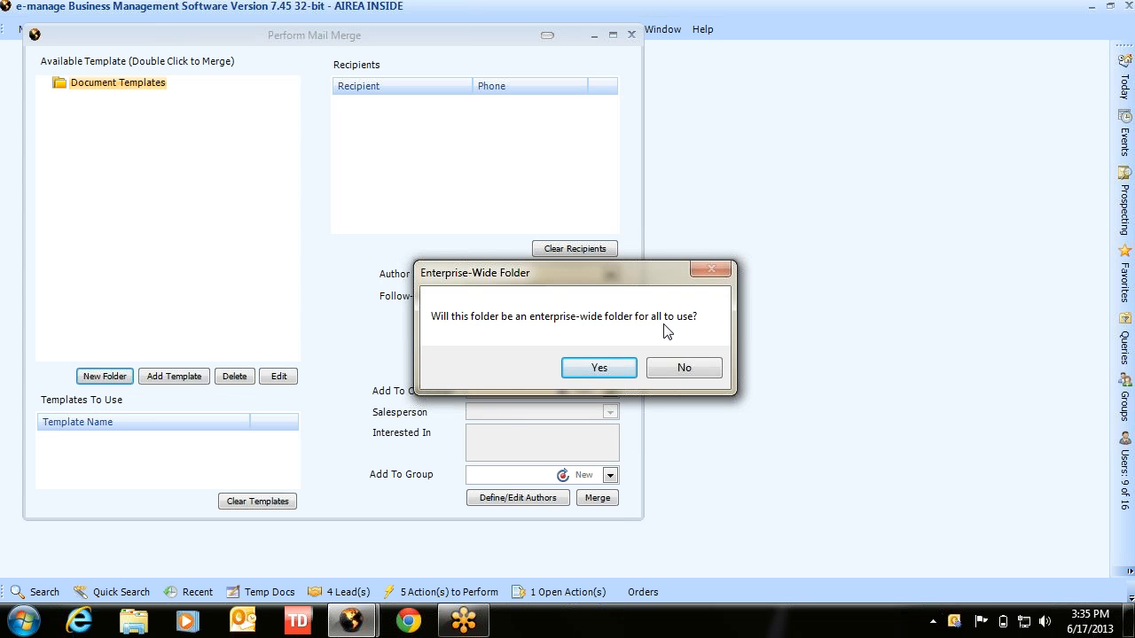
pyautogui.click(599, 371)
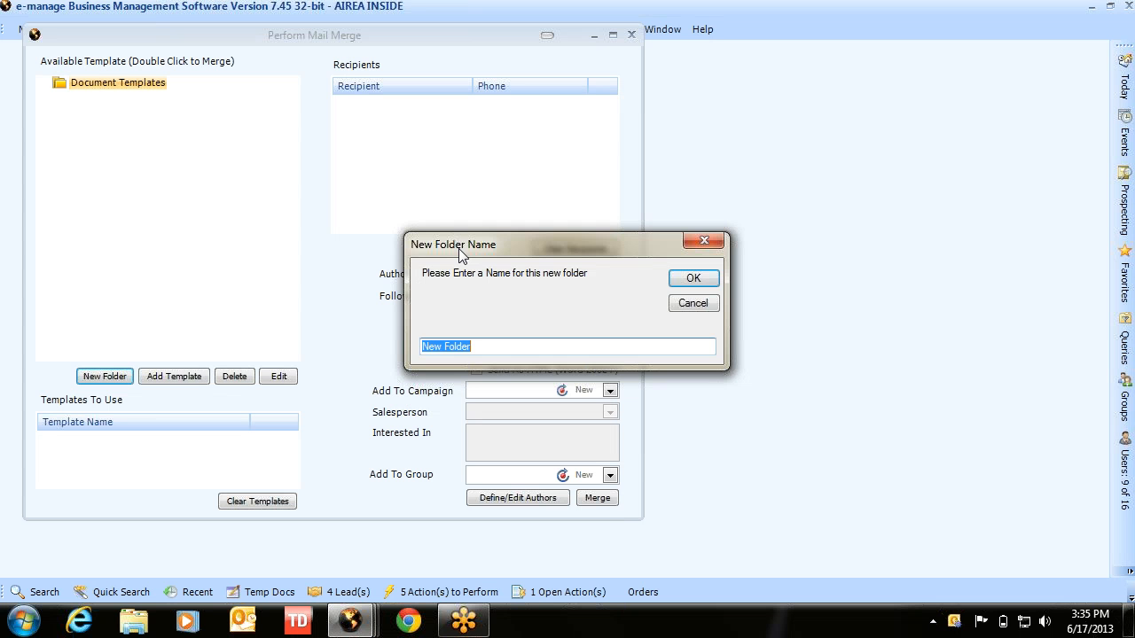
pyautogui.write('Letter Forms')
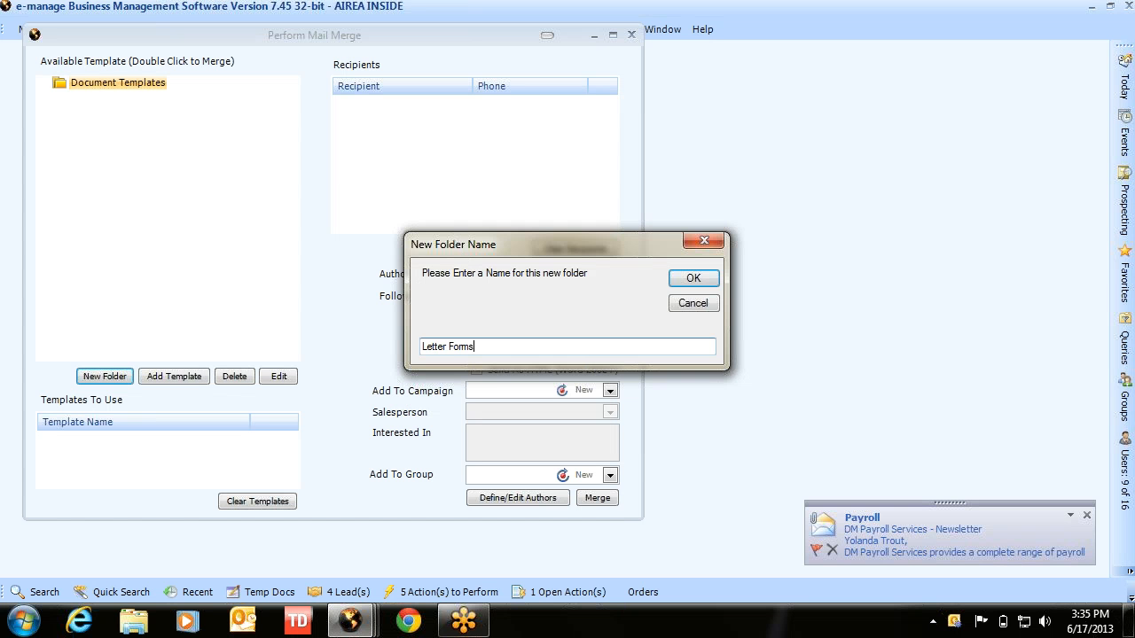
pyautogui.press('Return')
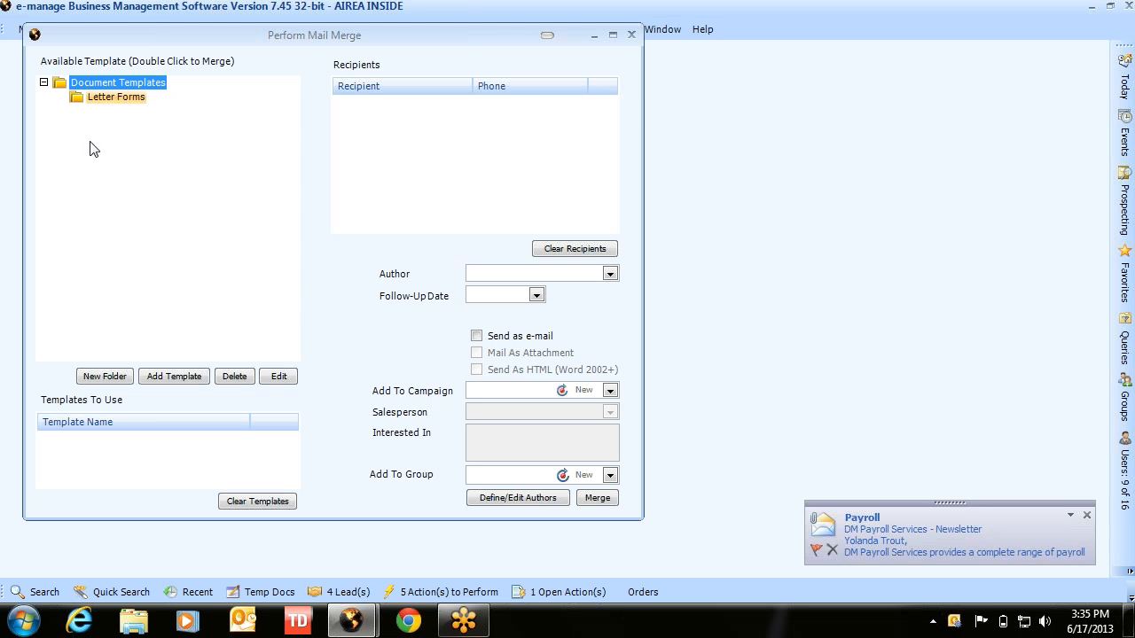
pyautogui.click(76, 99)
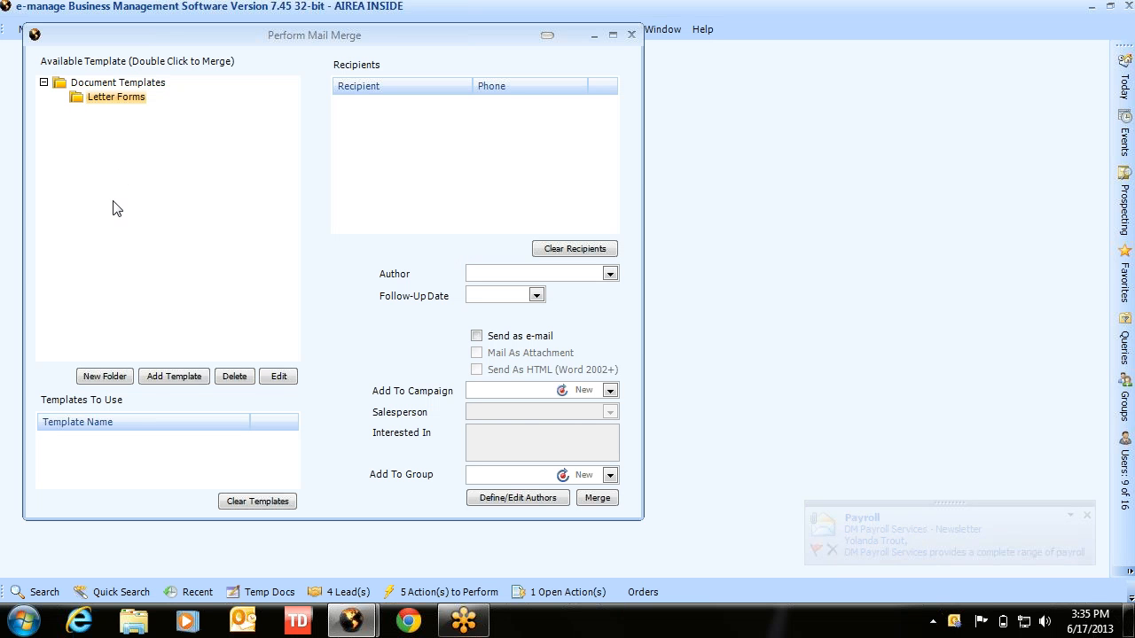
# - Register Standard Business Letter.dot from the Desktop as a shared template, display name without '.dot'
pyautogui.click(171, 380)
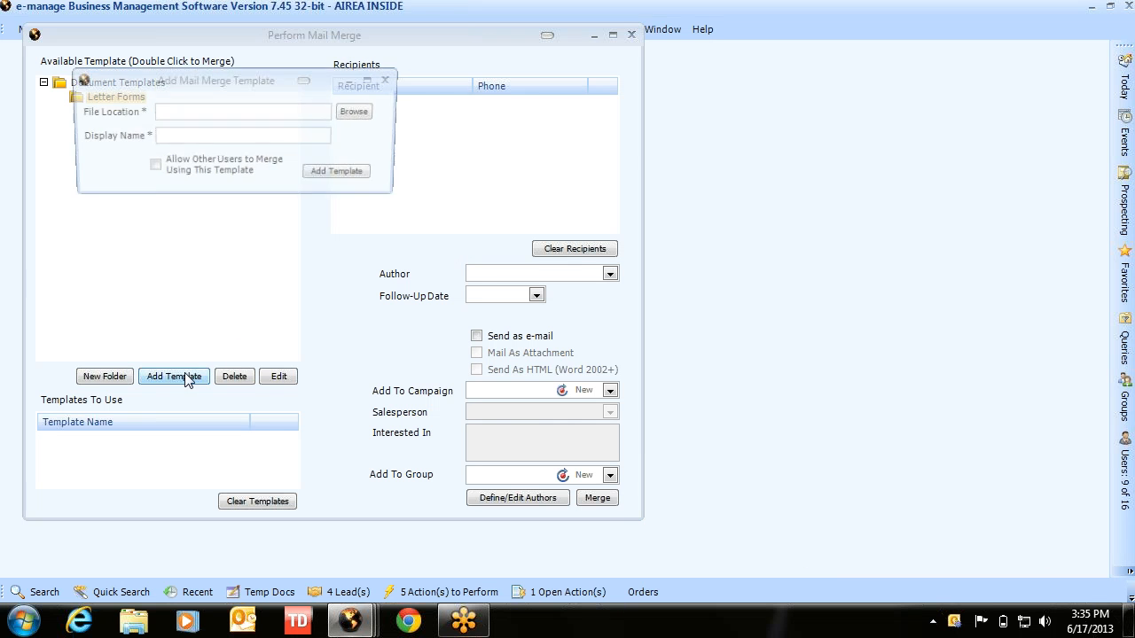
pyautogui.click(350, 113)
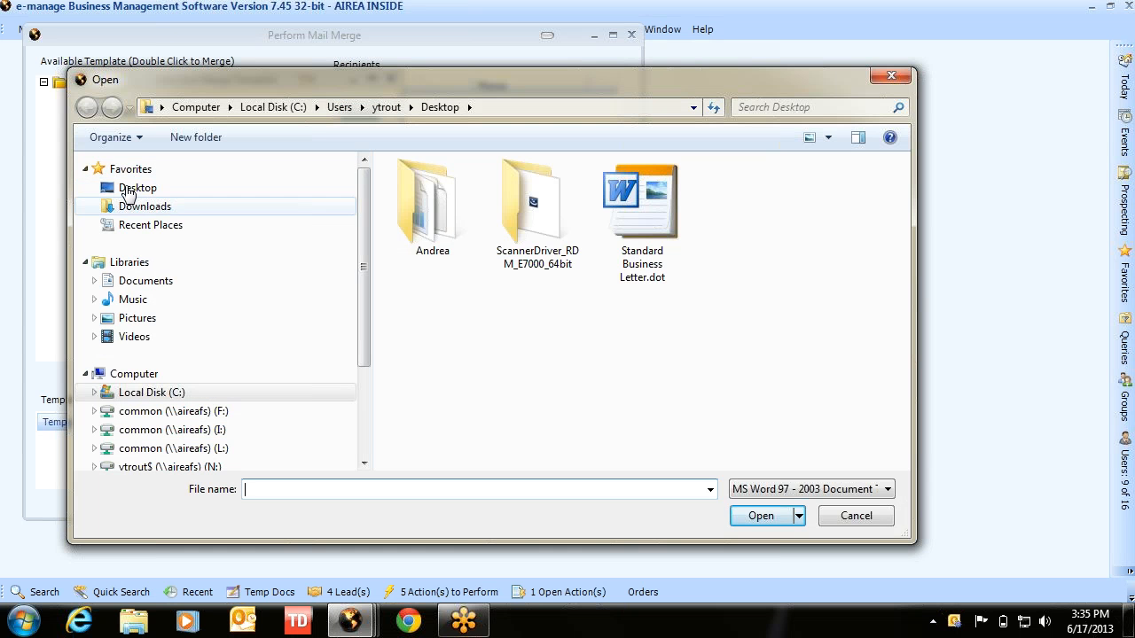
pyautogui.click(128, 189)
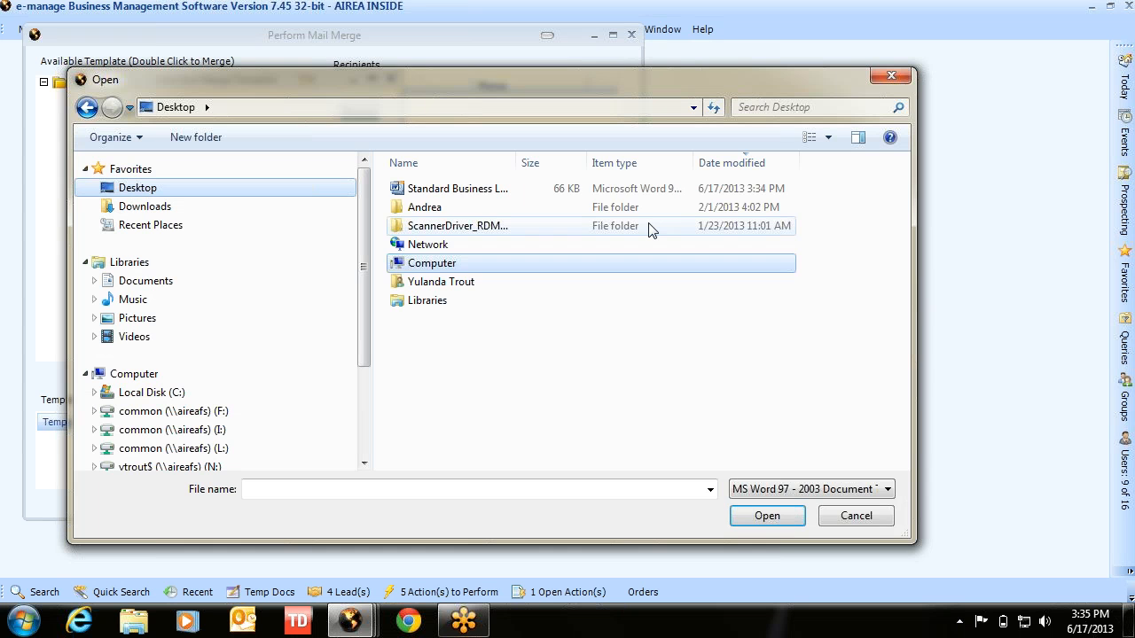
pyautogui.doubleClick(448, 188)
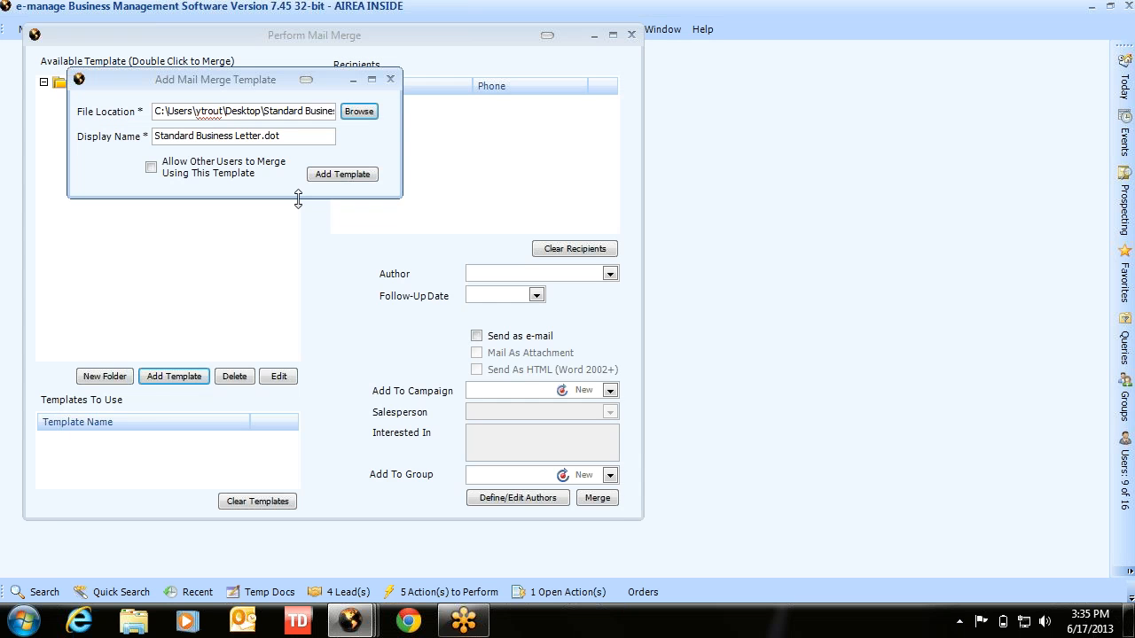
pyautogui.click(154, 172)
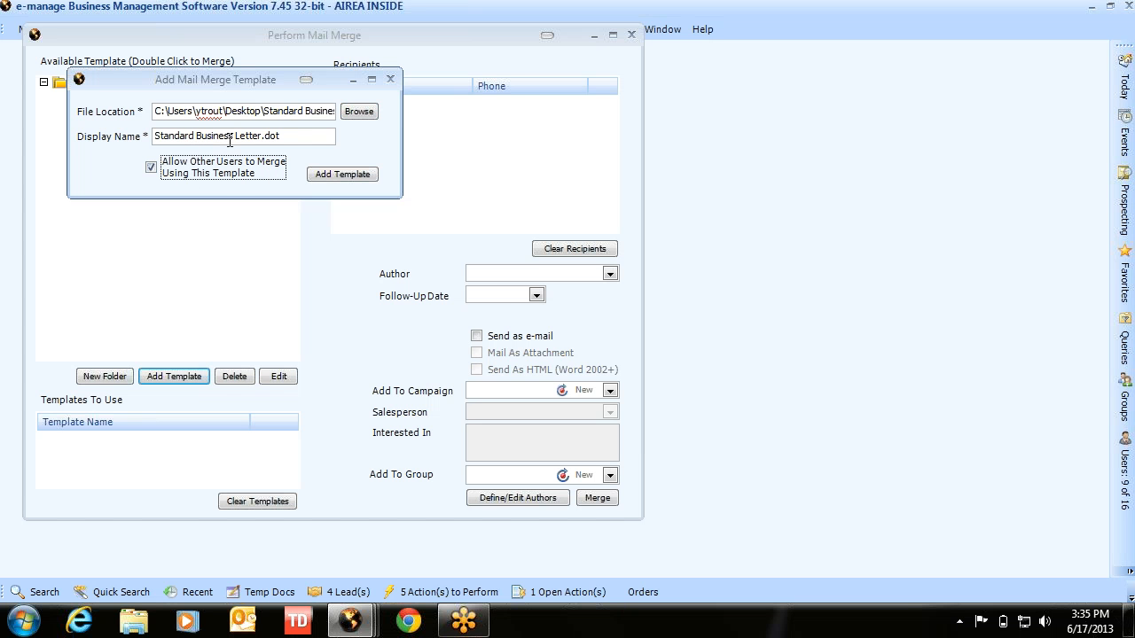
pyautogui.moveTo(261, 136); pyautogui.dragTo(322, 133)
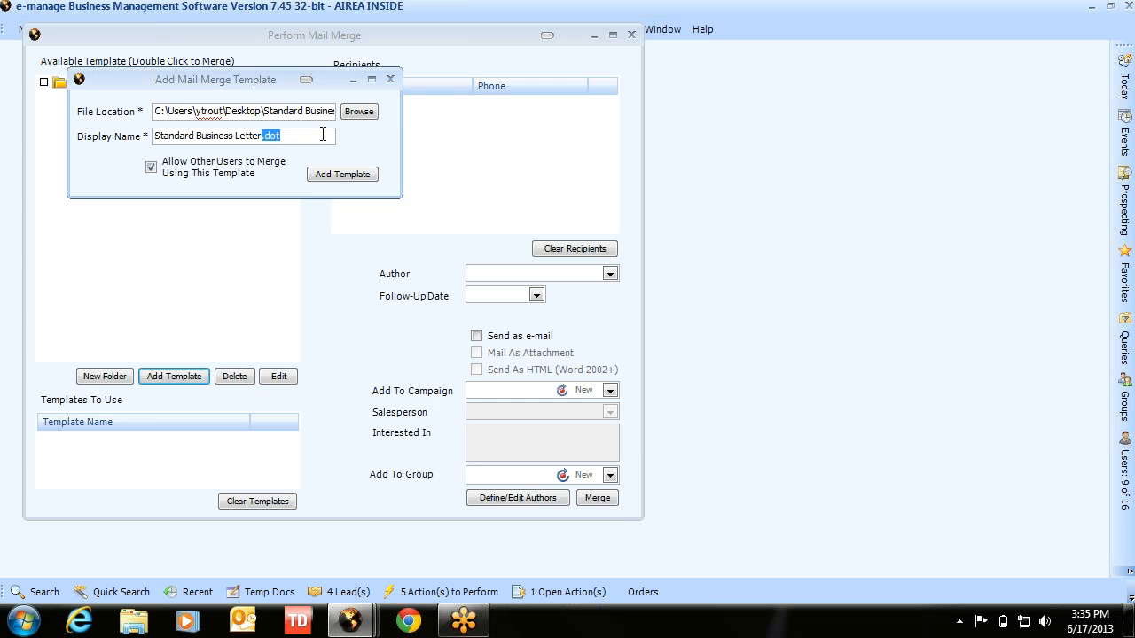
pyautogui.press('Delete')
pyautogui.click(329, 179)
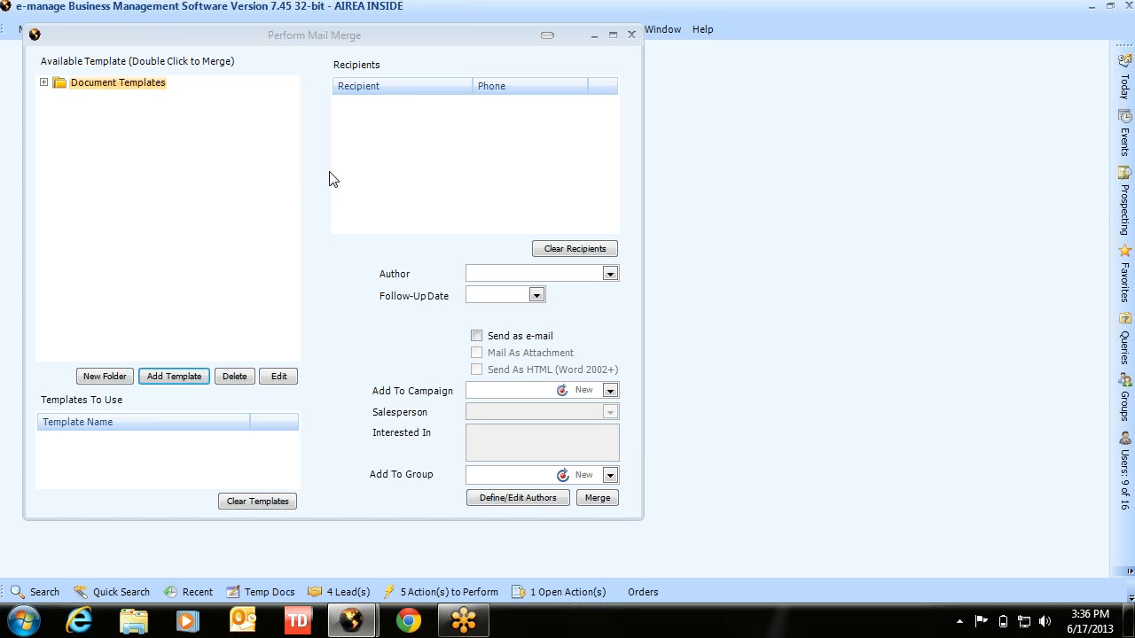
# - Check Standard Business Letter under Letter Forms, close Perform Mail Merge, and bring up the Analysis queries
pyautogui.click(43, 83)
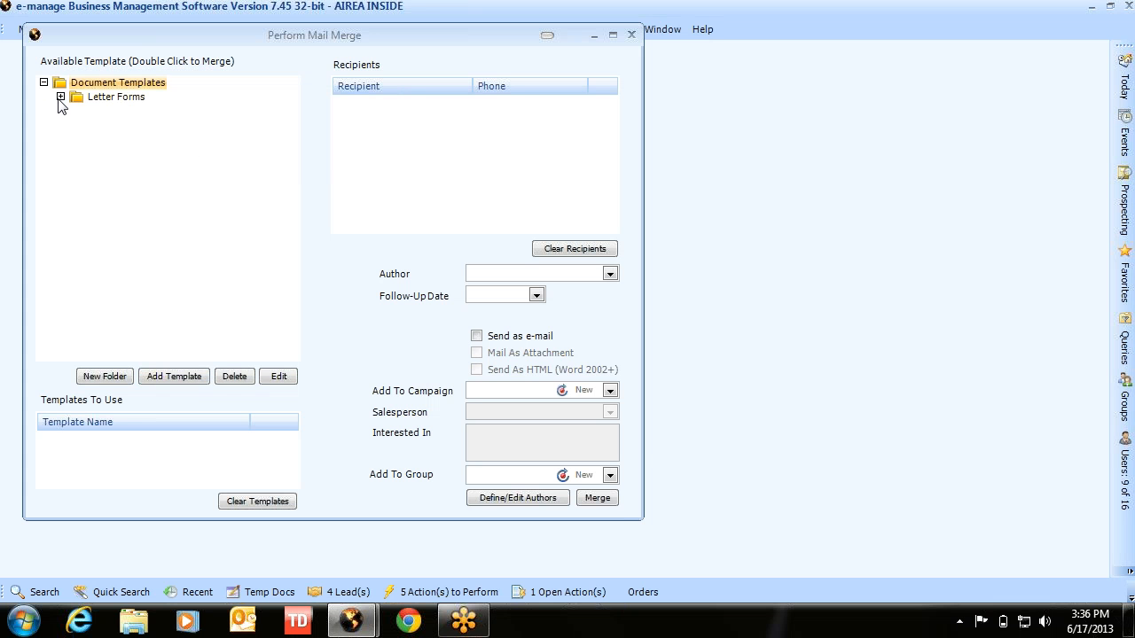
pyautogui.click(61, 96)
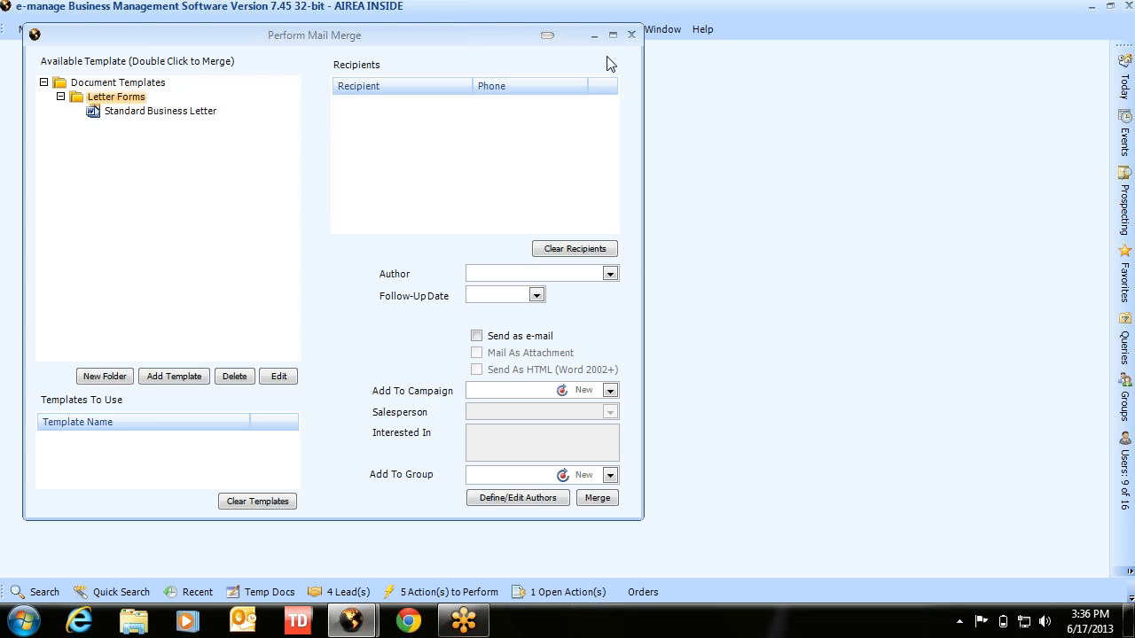
pyautogui.click(632, 36)
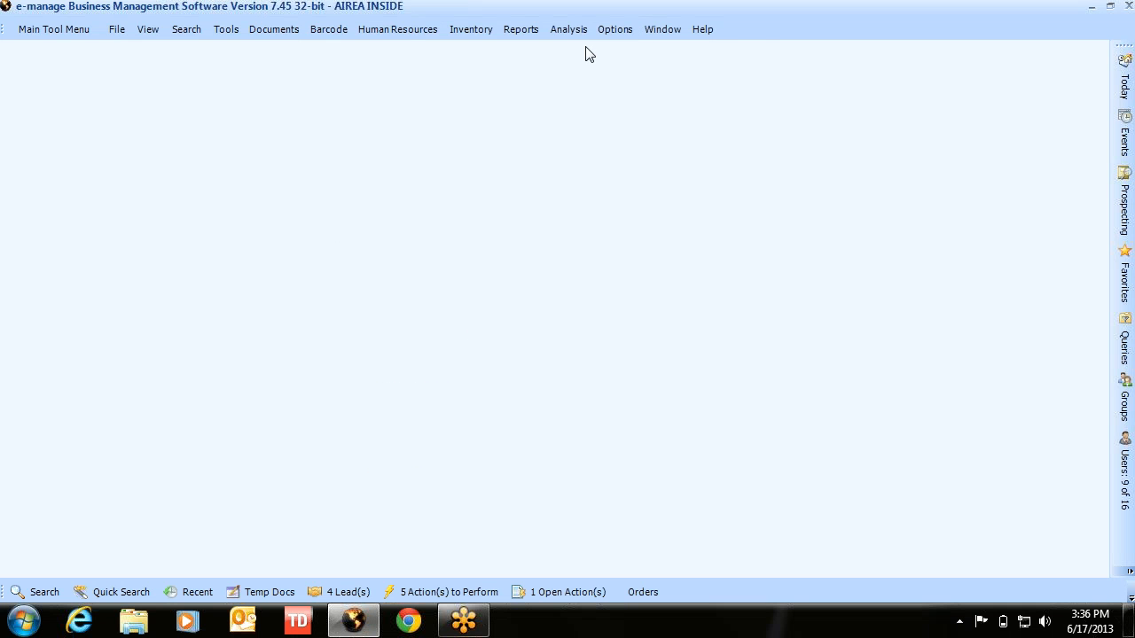
pyautogui.click(569, 29)
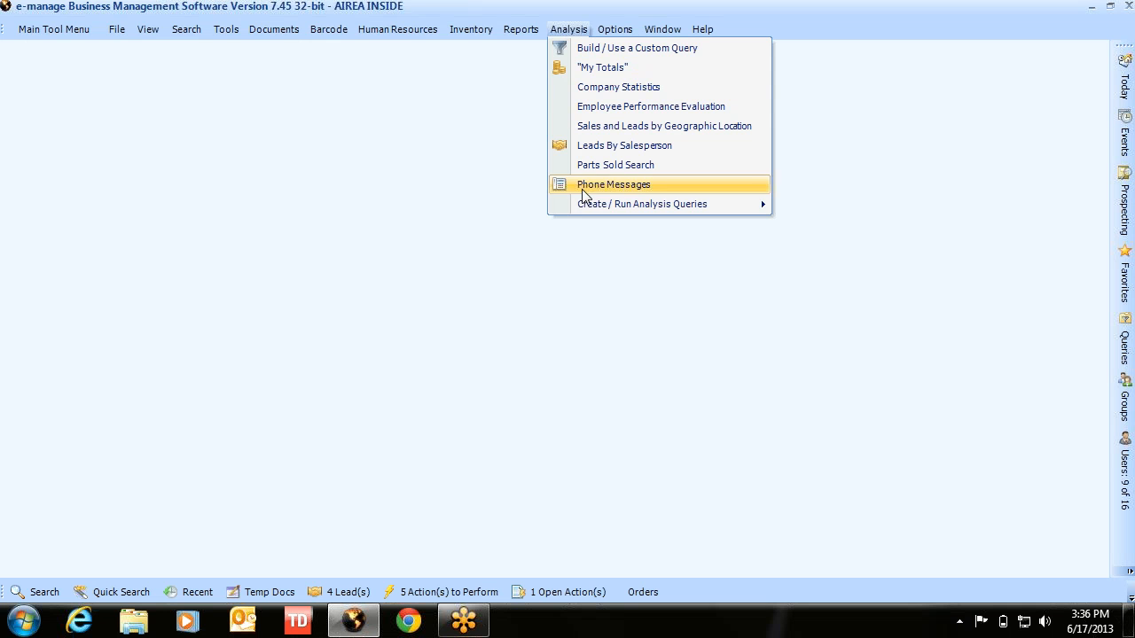
pyautogui.moveTo(583, 204)
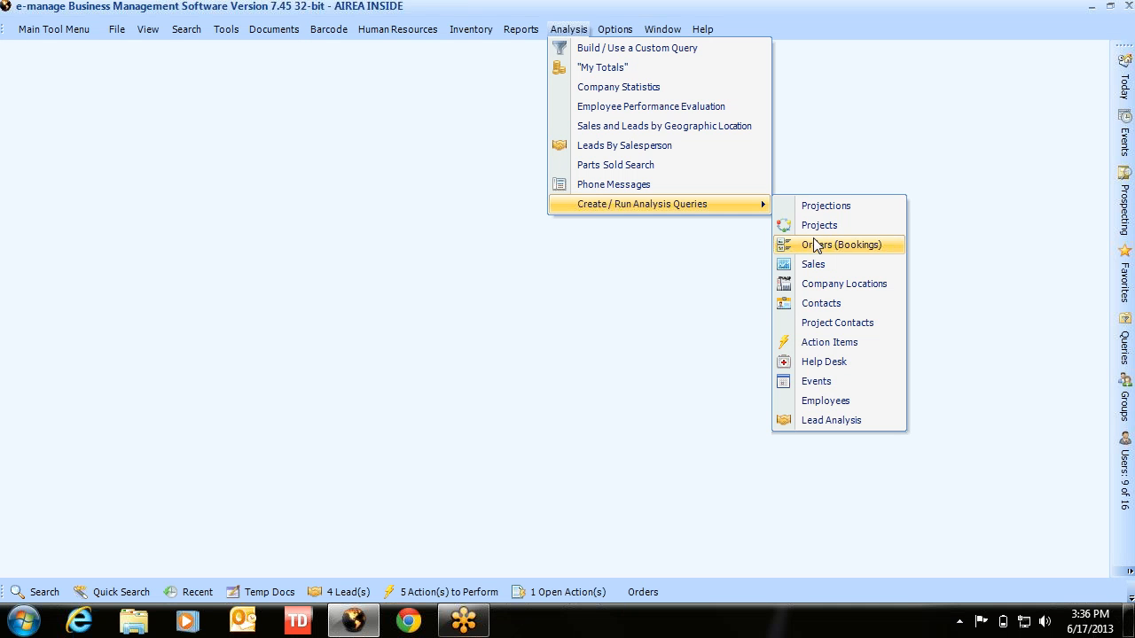
# - Run a Contacts query with Last Order Placed set to This Year and select all seven results
pyautogui.click(818, 305)
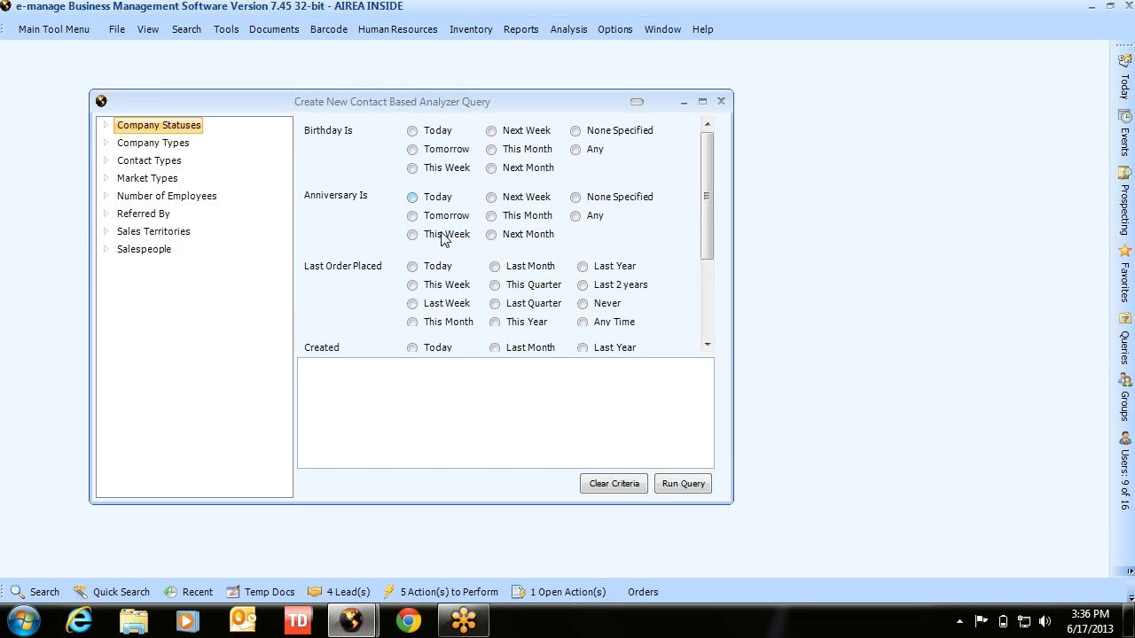
pyautogui.click(518, 323)
pyautogui.click(667, 487)
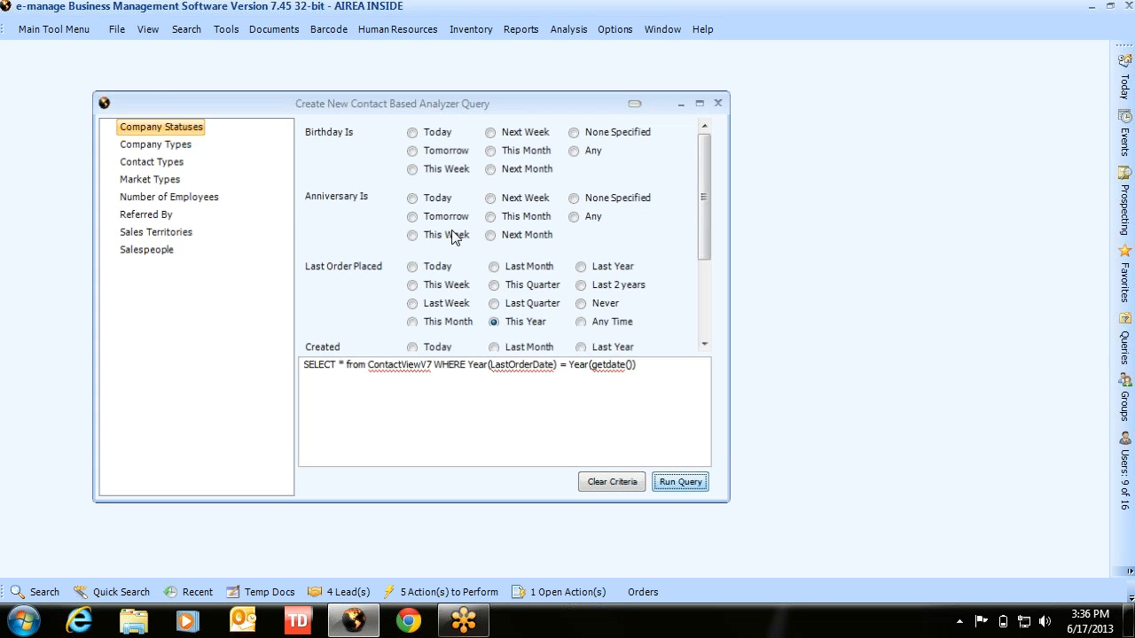
pyautogui.moveTo(22, 126); pyautogui.dragTo(18, 253)
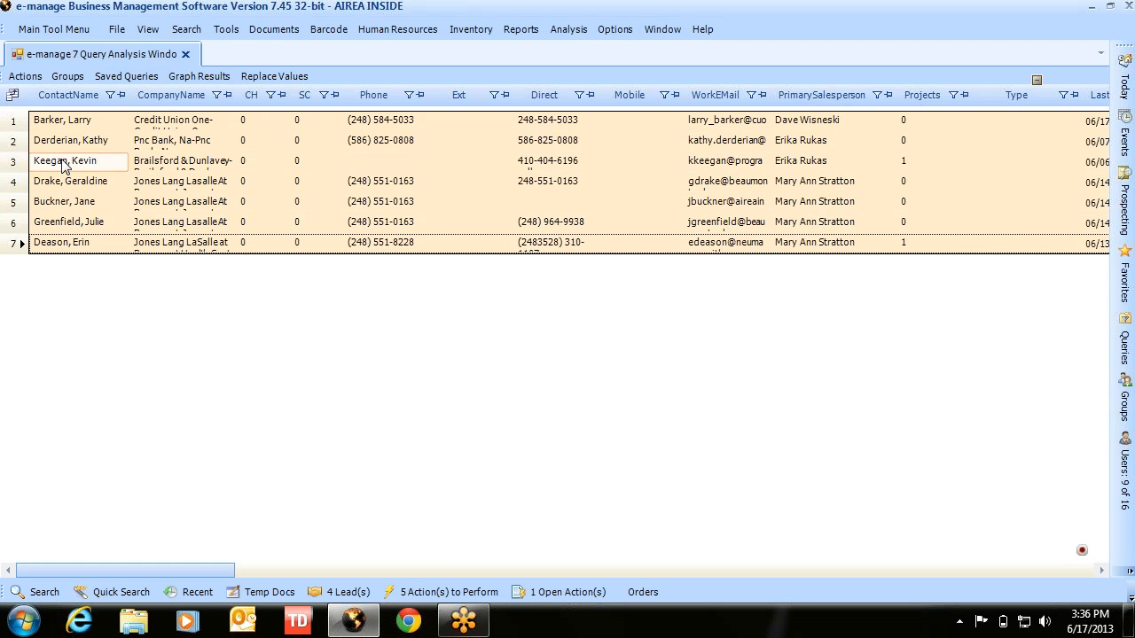
pyautogui.click(25, 76)
# - Start Write Letters for the seven contacts using the Standard Business Letter template from Letter Forms
pyautogui.click(45, 97)
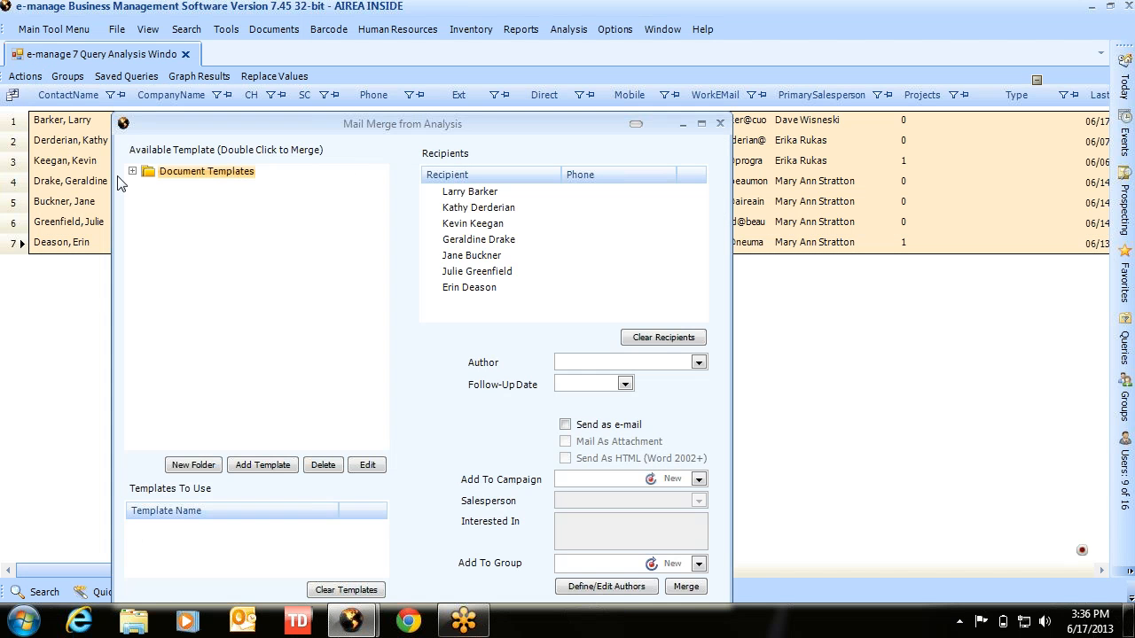
pyautogui.click(132, 171)
pyautogui.click(149, 185)
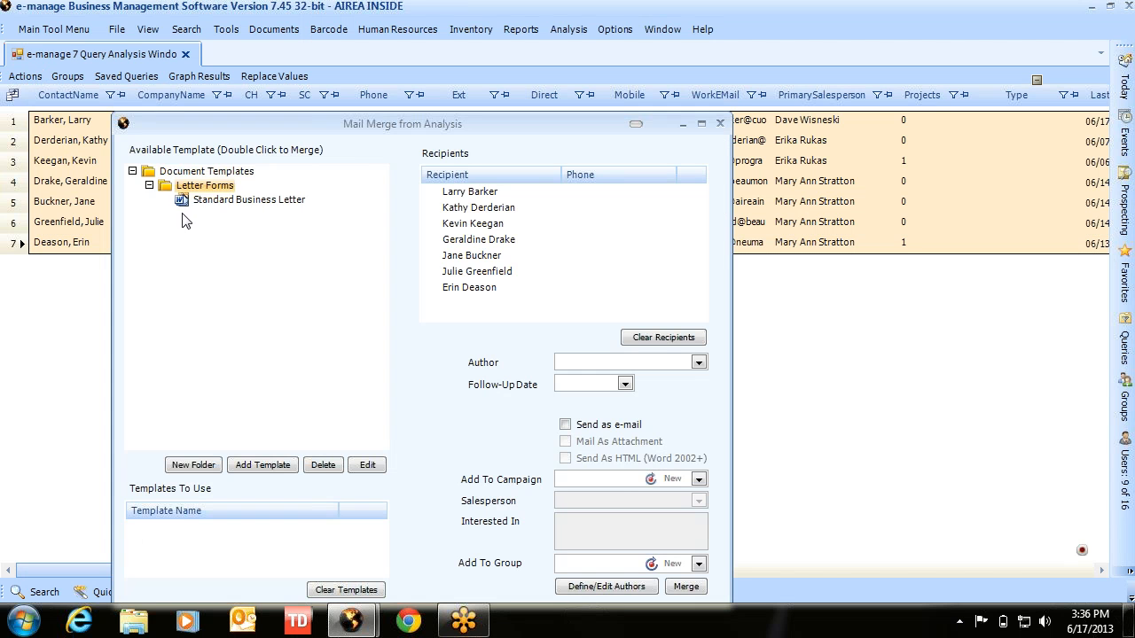
pyautogui.click(204, 203)
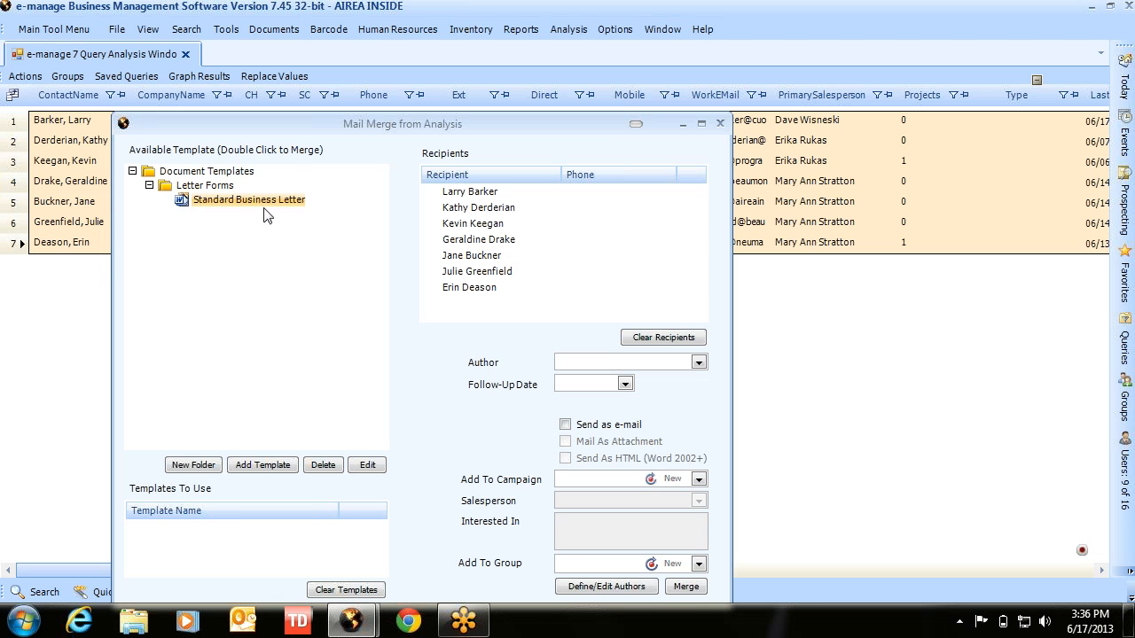
pyautogui.doubleClick(252, 202)
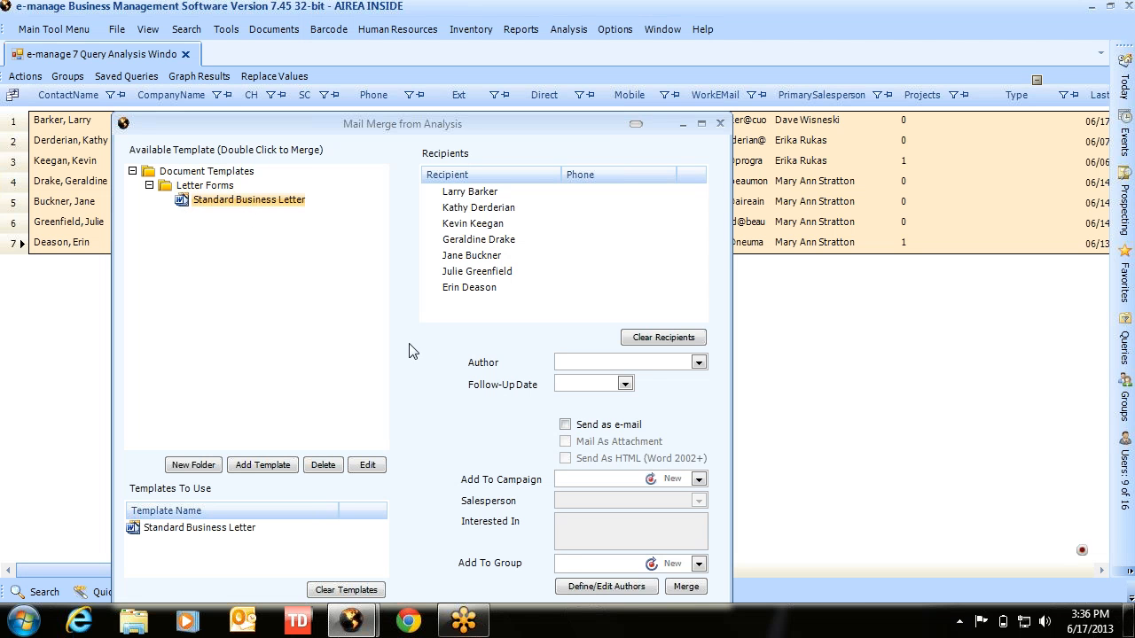
# - Set the letters' Author to New and bring up Define/Edit Authors
pyautogui.click(698, 364)
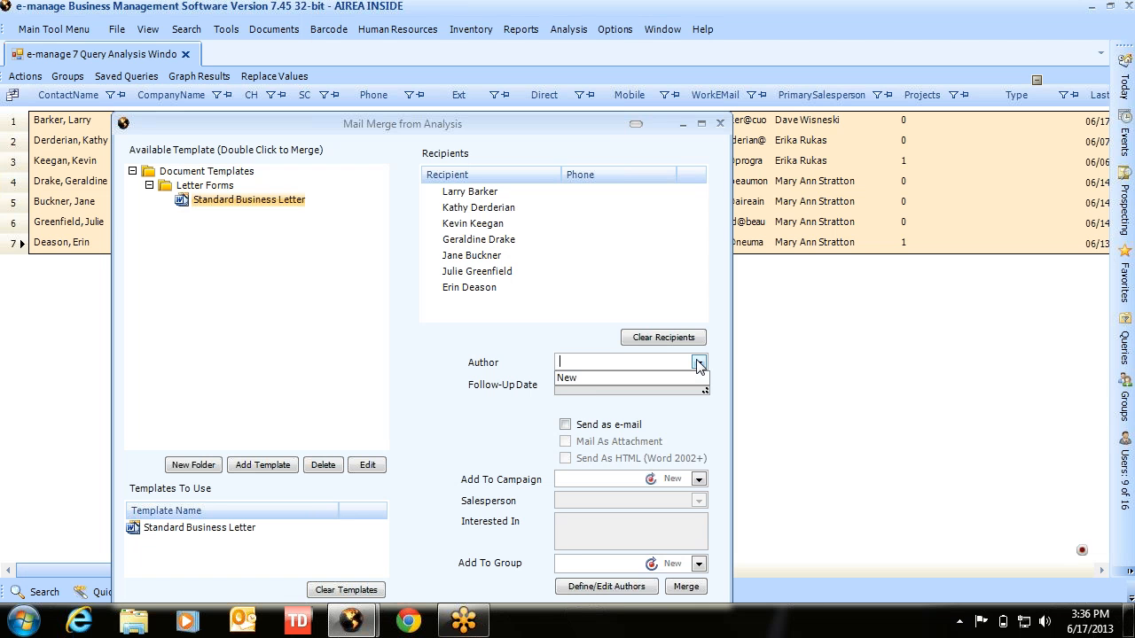
pyautogui.click(592, 378)
pyautogui.click(605, 588)
# - Enter the author's first and last name, Office Manager title, Accounting department, phone and fax numbers
pyautogui.click(228, 172)
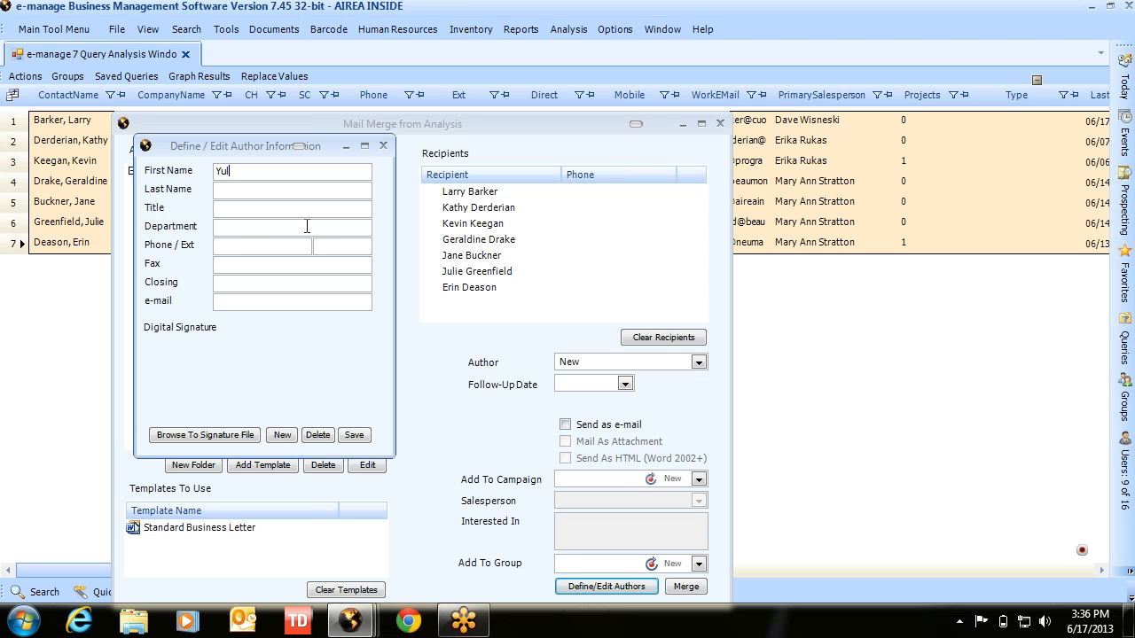
pyautogui.press('Tab')
pyautogui.write('Offi')
pyautogui.write('ce Manager')
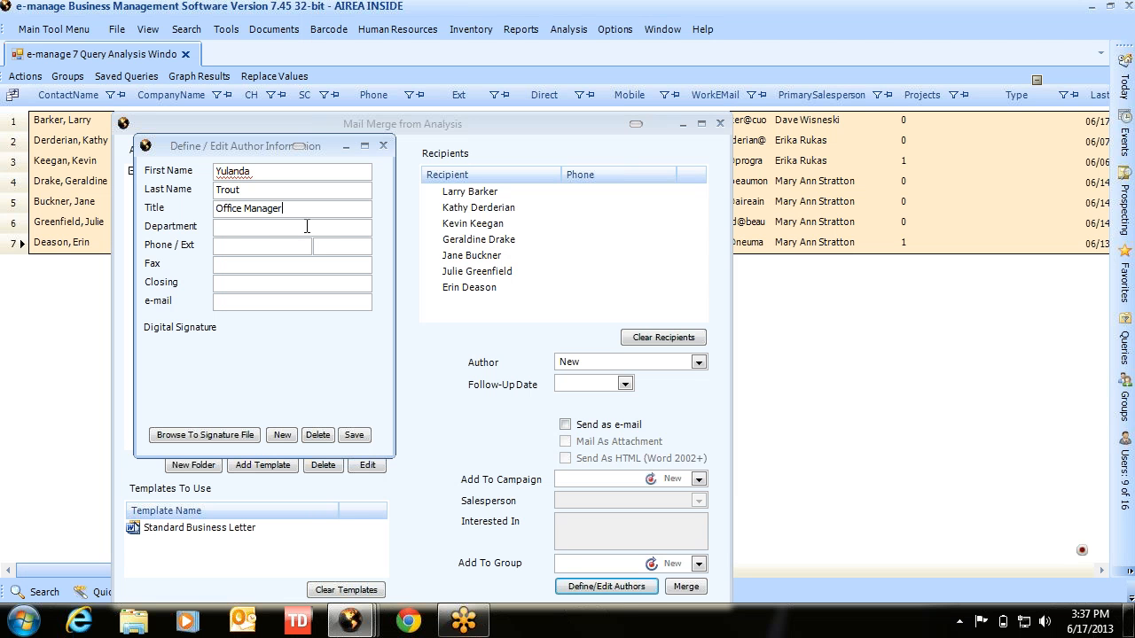
pyautogui.write('Accounting')
pyautogui.press('Tab')
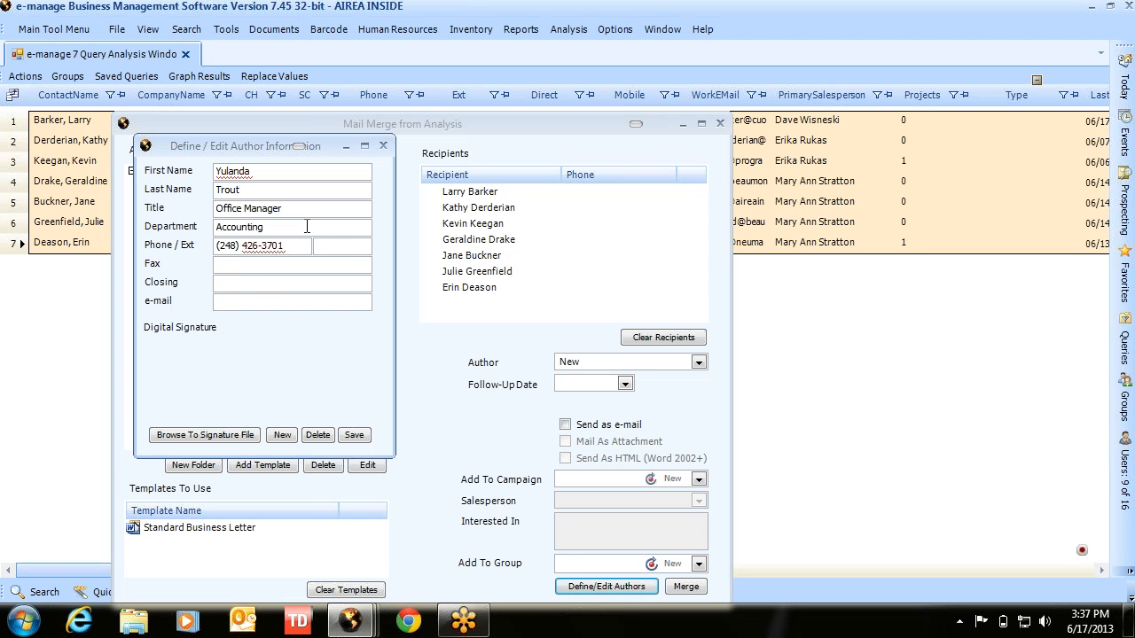
pyautogui.press('Tab')
# - Set the closing to 'Respectfully,', correct the author's e-mail address, and save the author
pyautogui.write('esp')
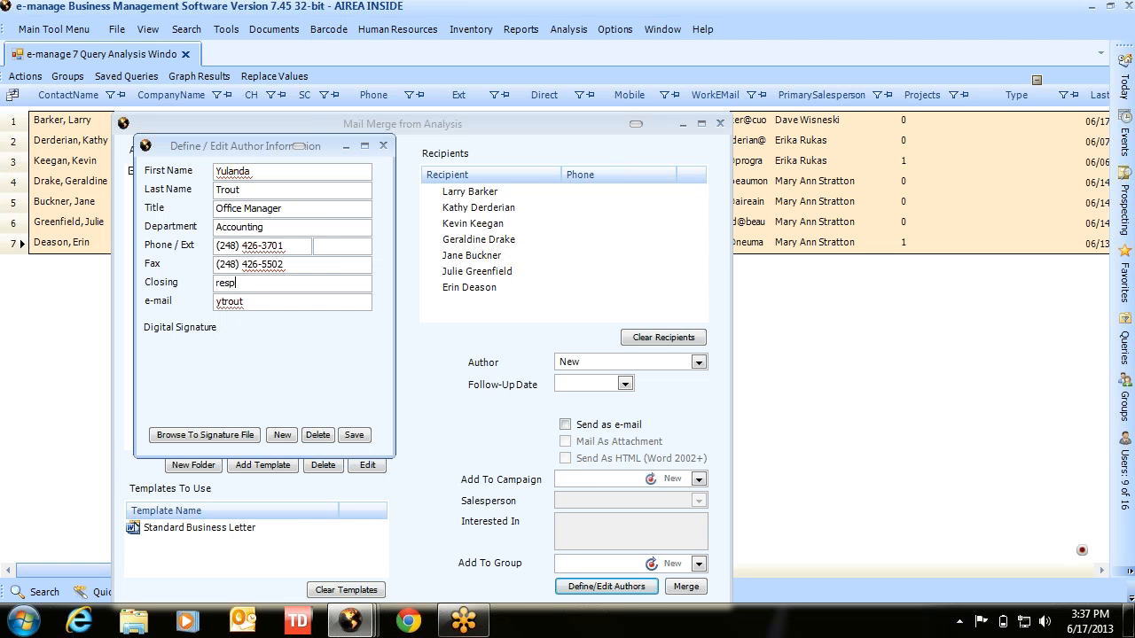
pyautogui.write('ectfully')
pyautogui.press('Left')
pyautogui.press('Left')
pyautogui.press('Left')
pyautogui.press('Left')
pyautogui.press('BackSpace')
pyautogui.write('R')
pyautogui.click(276, 303)
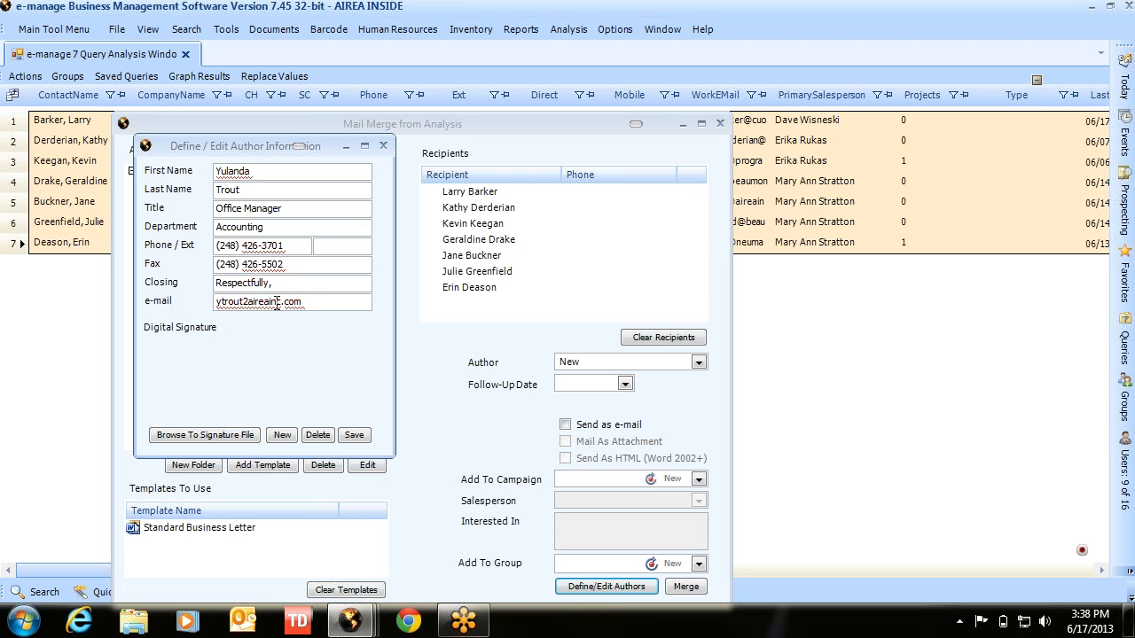
pyautogui.write('@')
pyautogui.click(354, 436)
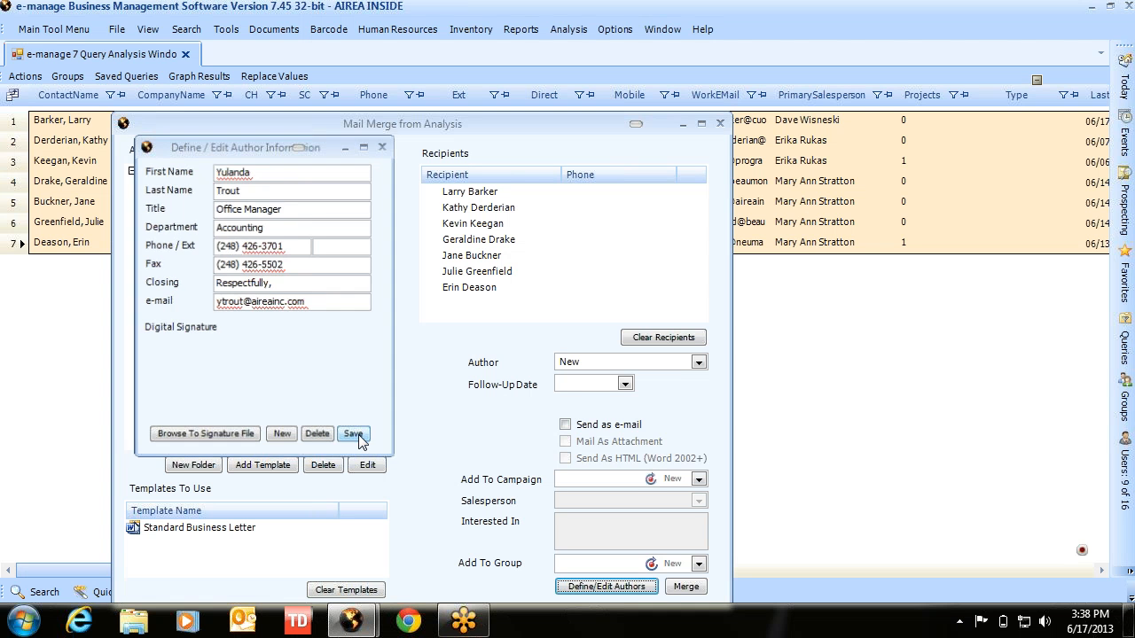
# - Choose the newly saved author in the Author list and run the merge into Word
pyautogui.click(692, 362)
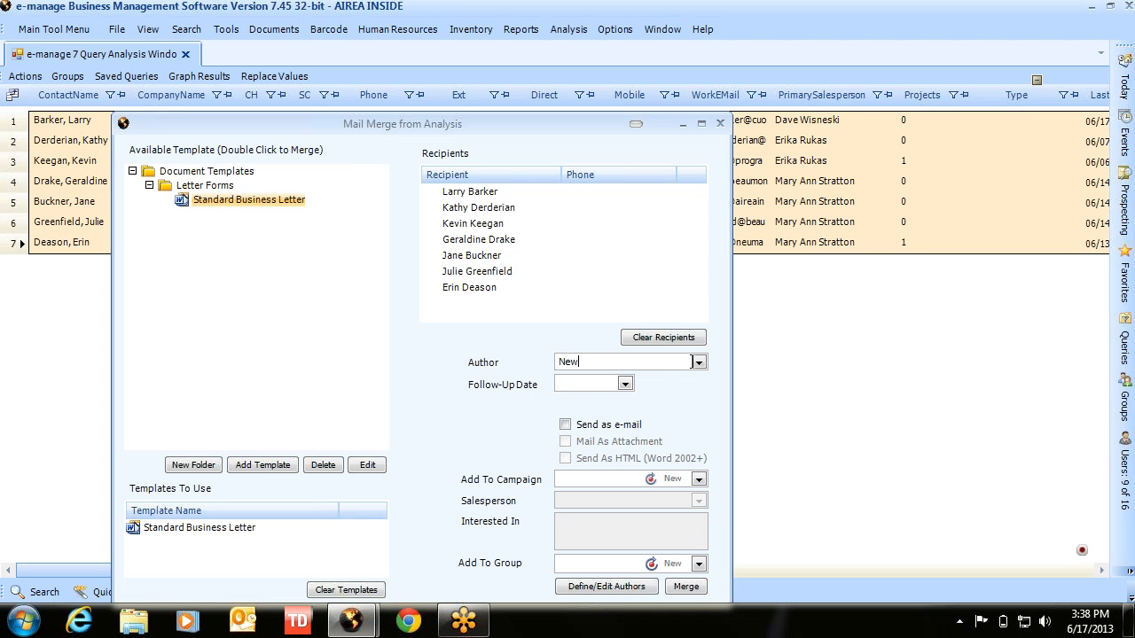
pyautogui.click(699, 362)
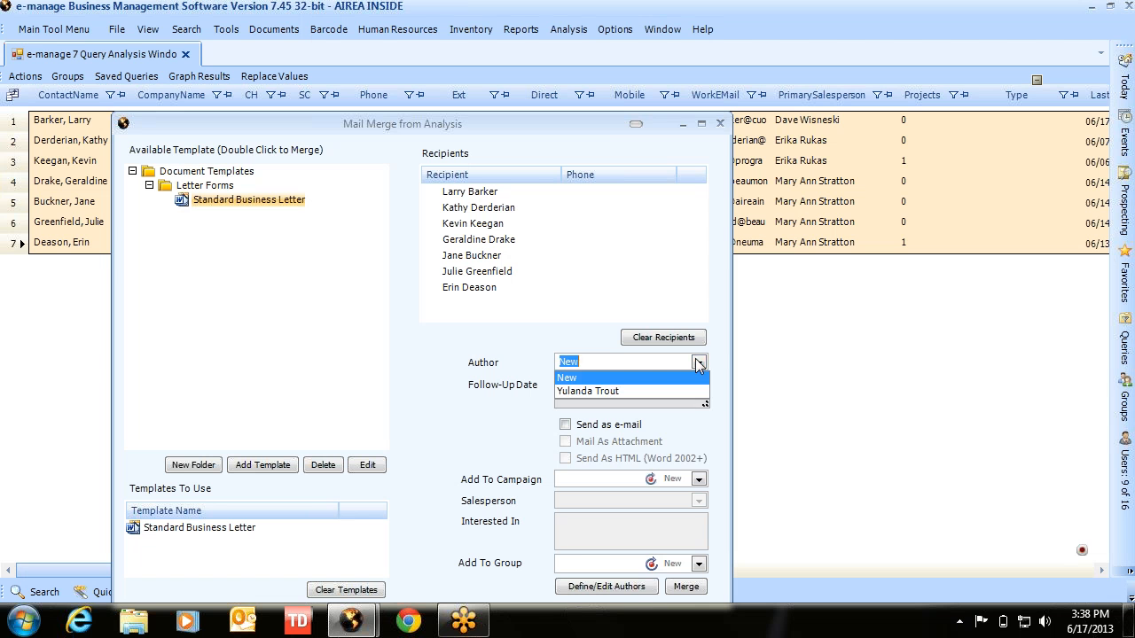
pyautogui.click(598, 393)
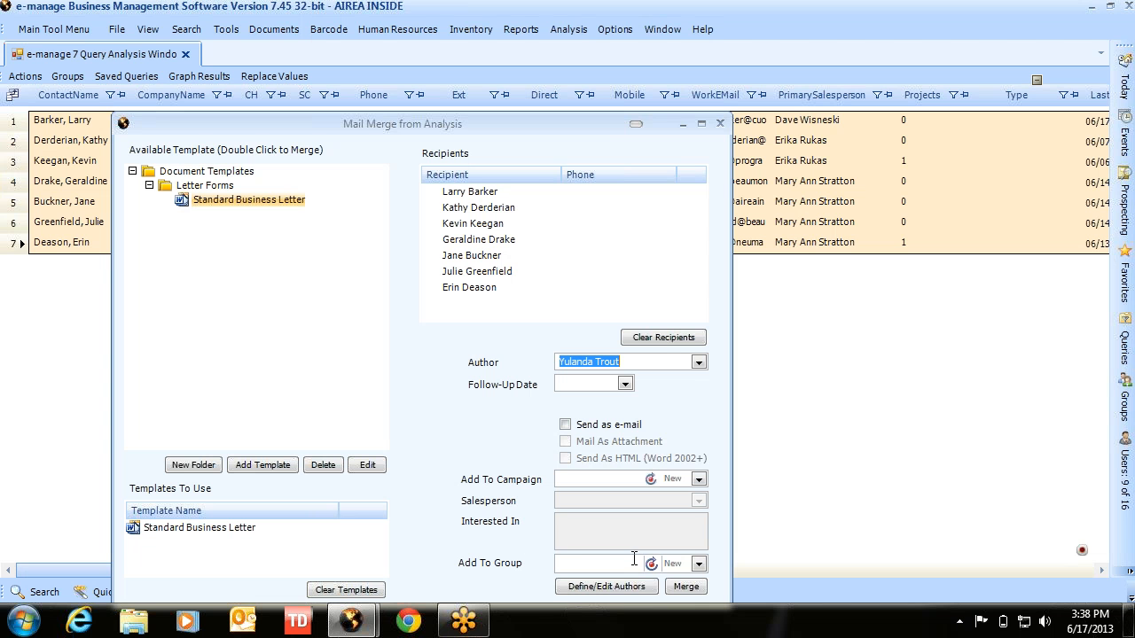
pyautogui.click(685, 587)
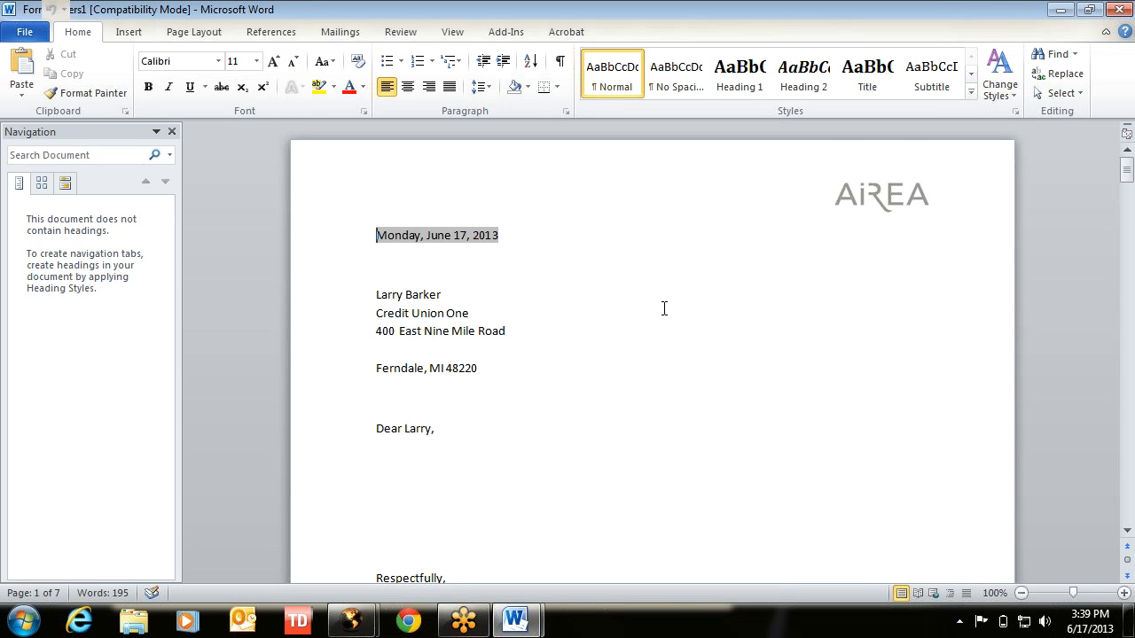
# - Scroll through the seven letters in Form Letters1, then close it without saving
pyautogui.scroll(-7, 661, 312)
pyautogui.scroll(-18, 664, 308)
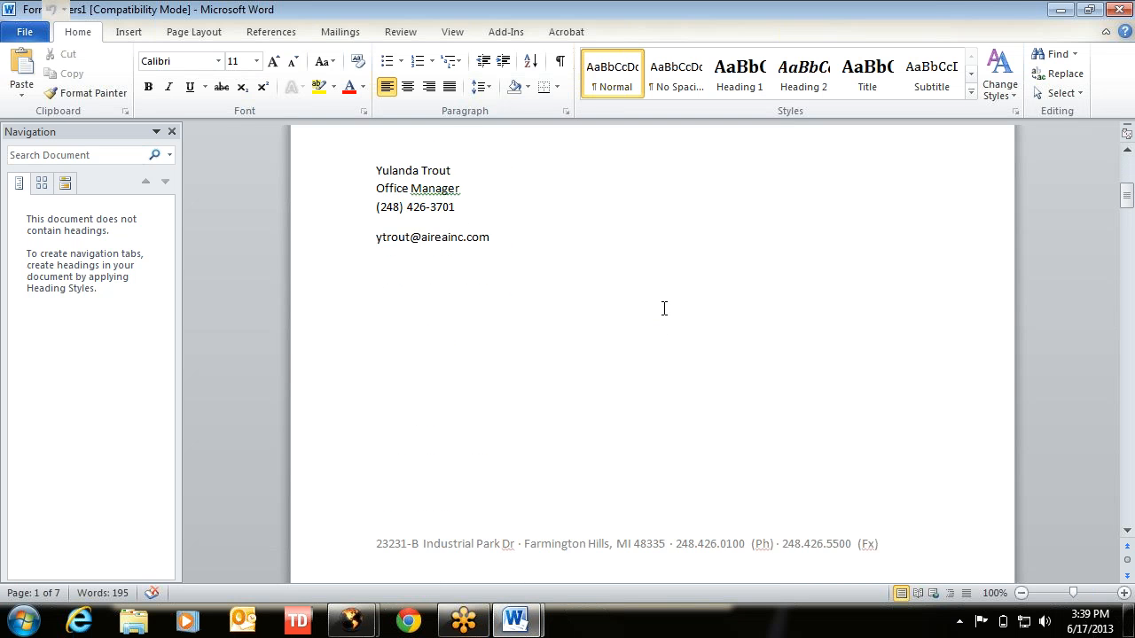
pyautogui.scroll(-5, 664, 307)
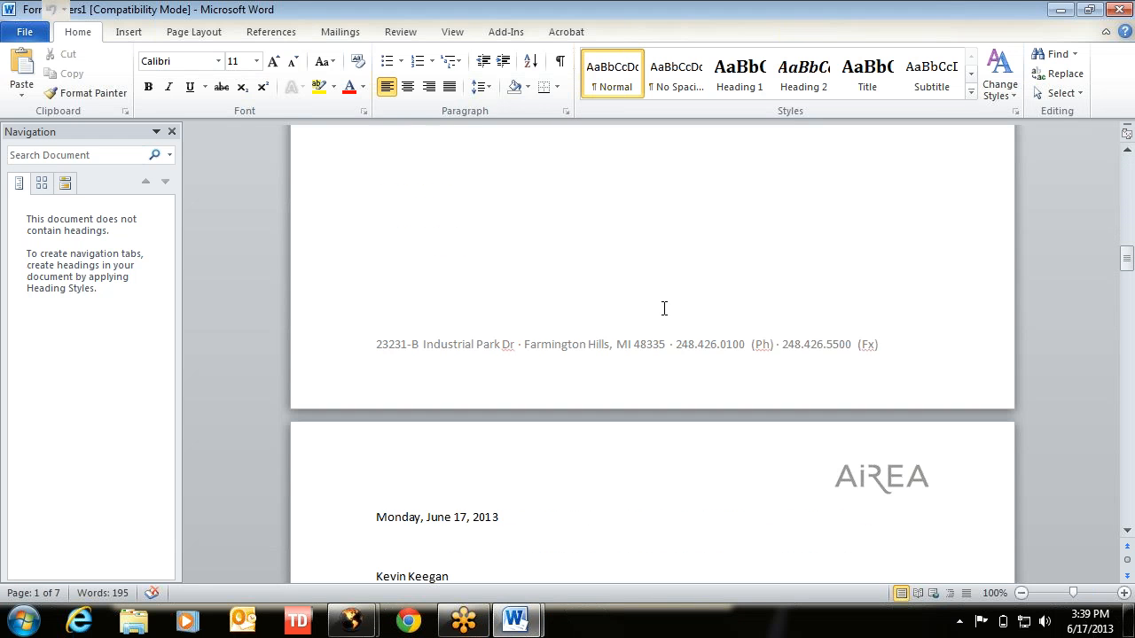
pyautogui.click(1119, 11)
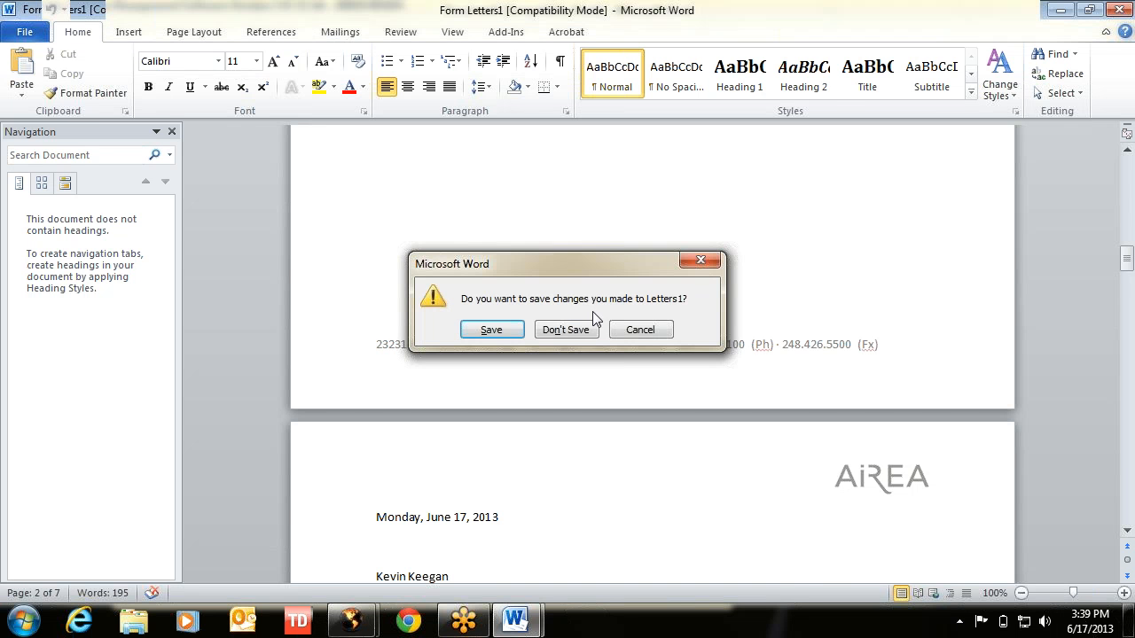
pyautogui.click(566, 330)
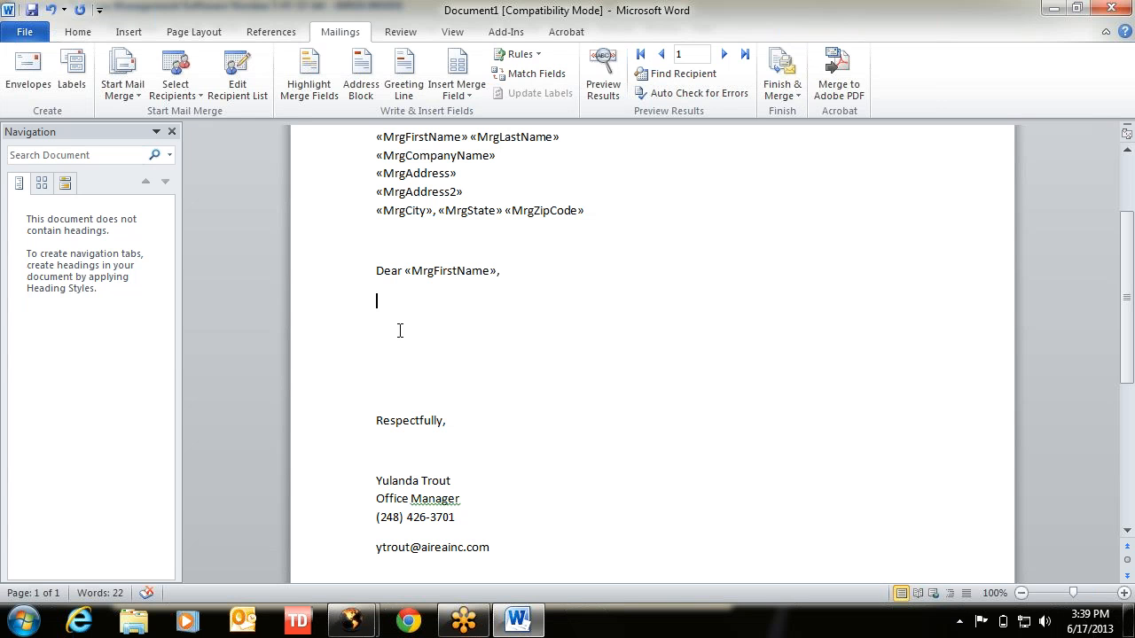
# - Write the Haworth #1 Dealer in America announcement plus 'Please congratulate us appropriately!', removing blank lines
pyautogui.write('We are pleased to anno')
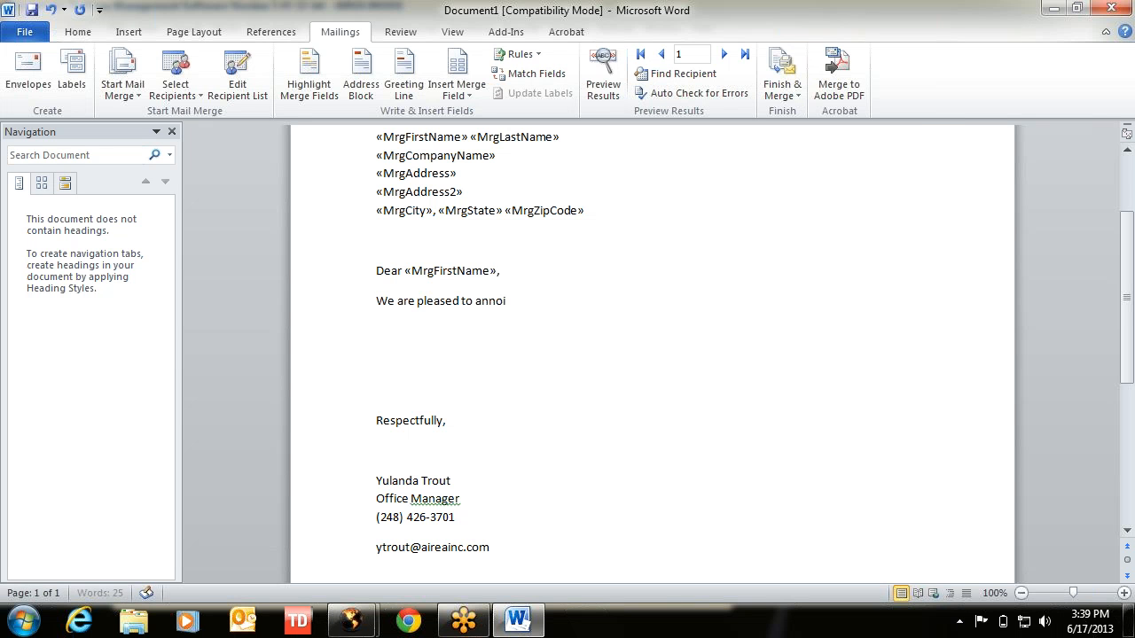
pyautogui.write('unce that Haworth has named Airea as the #')
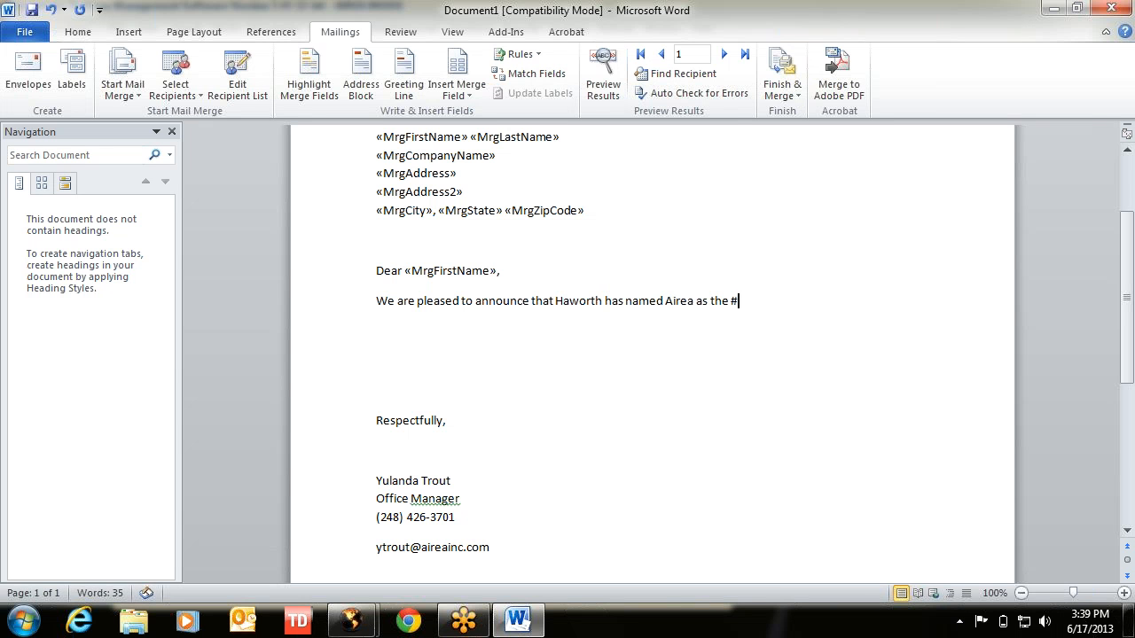
pyautogui.write('1 Dealer in America')
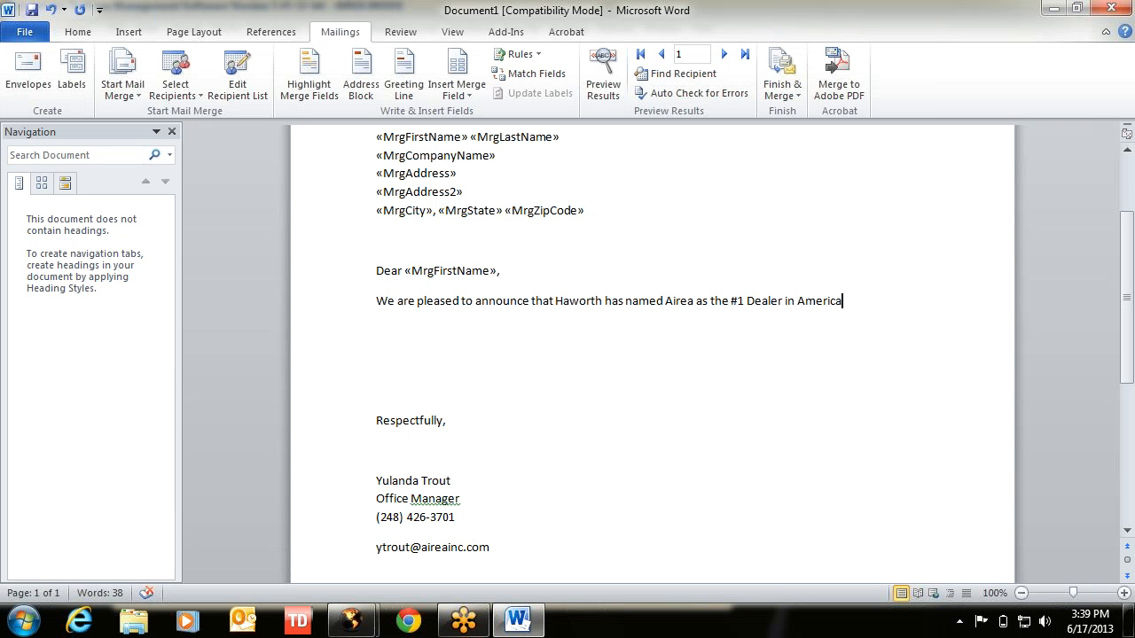
pyautogui.write('. ')
pyautogui.write('Please congra')
pyautogui.write('tulate us')
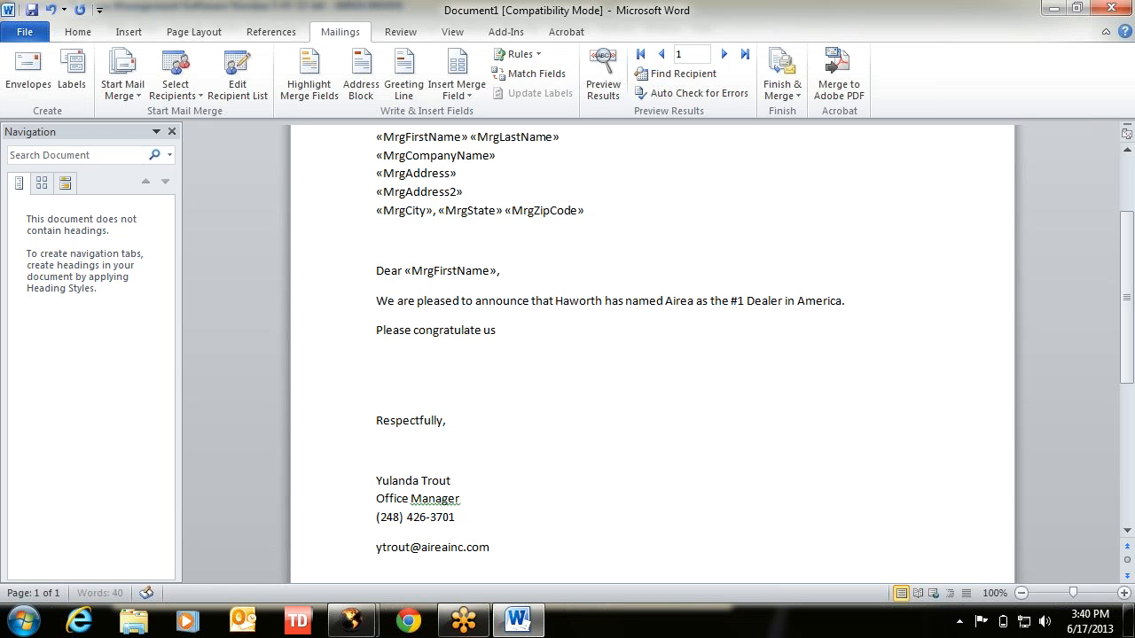
pyautogui.write(' appropriately')
pyautogui.click(412, 392)
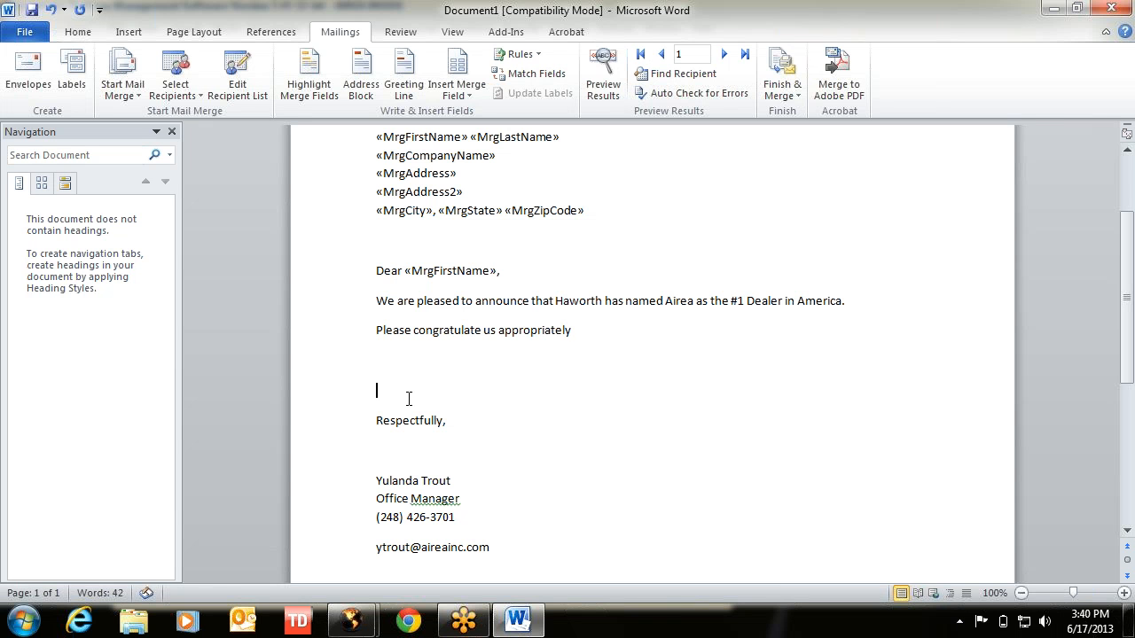
pyautogui.press('BackSpace')
pyautogui.press('BackSpace')
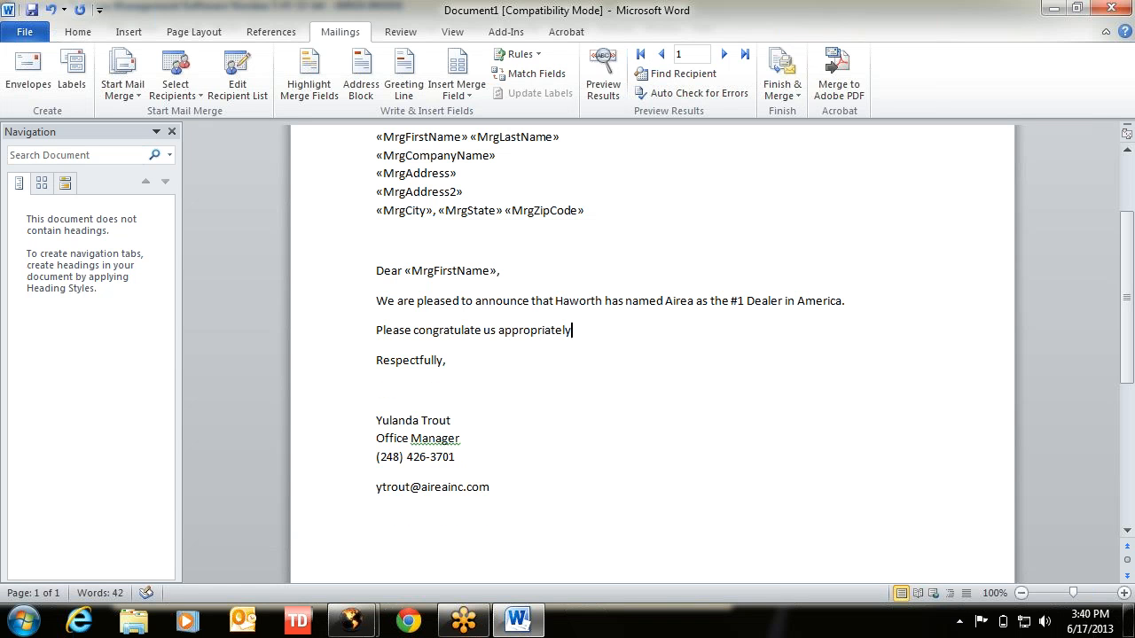
pyautogui.write('!')
pyautogui.press('Return')
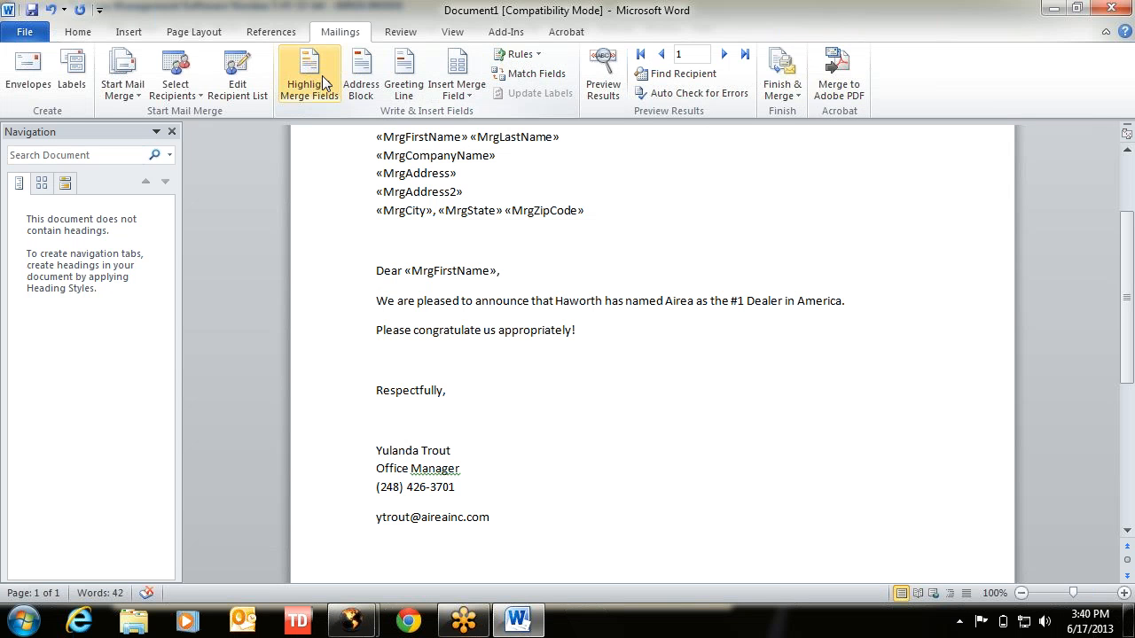
# - Make the document a Letters mail merge and preview the next and first recipients' letters
pyautogui.click(129, 92)
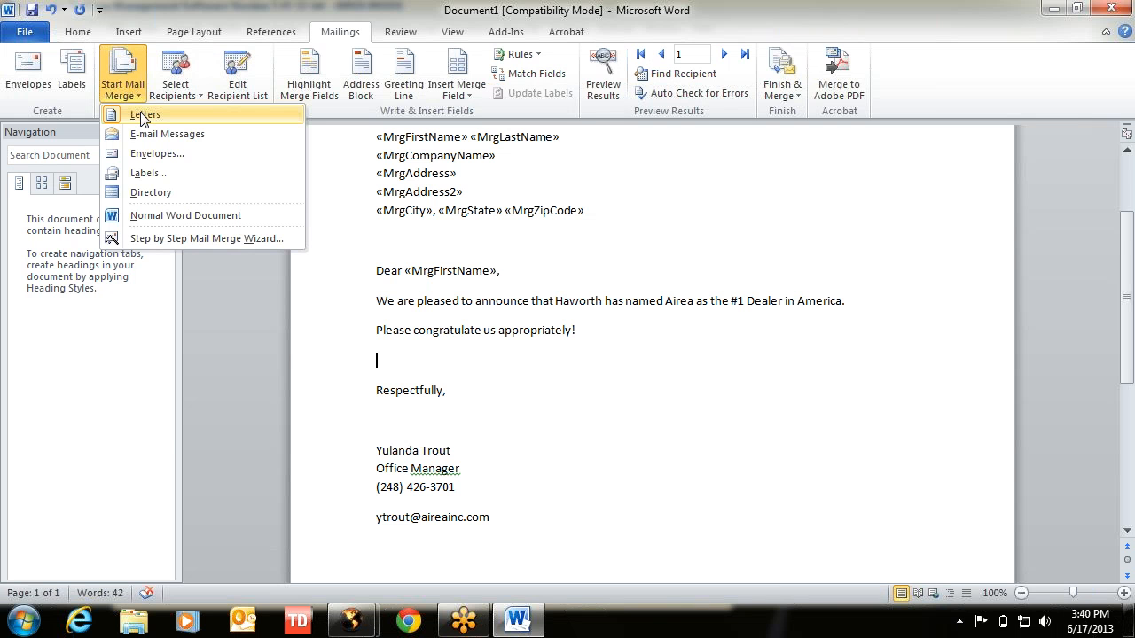
pyautogui.click(142, 116)
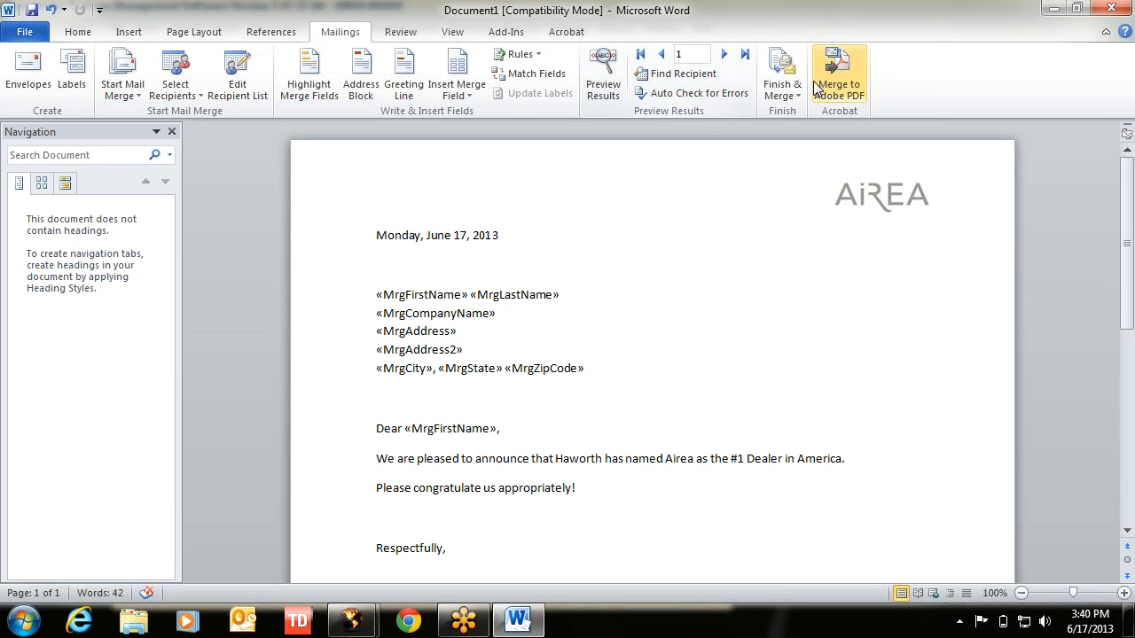
pyautogui.click(780, 83)
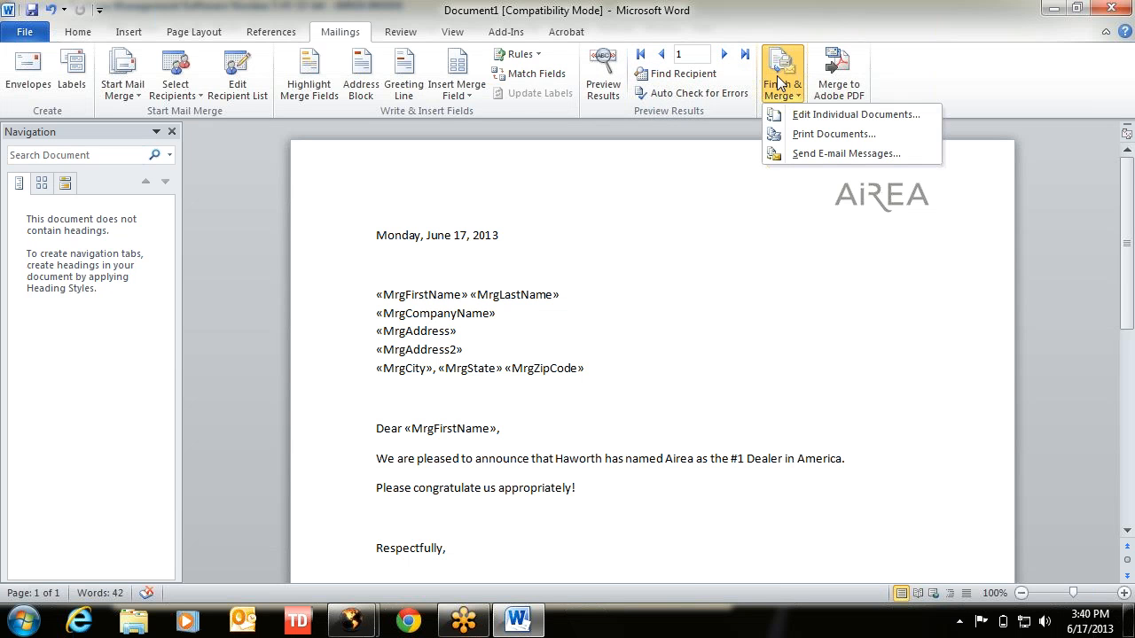
pyautogui.click(781, 81)
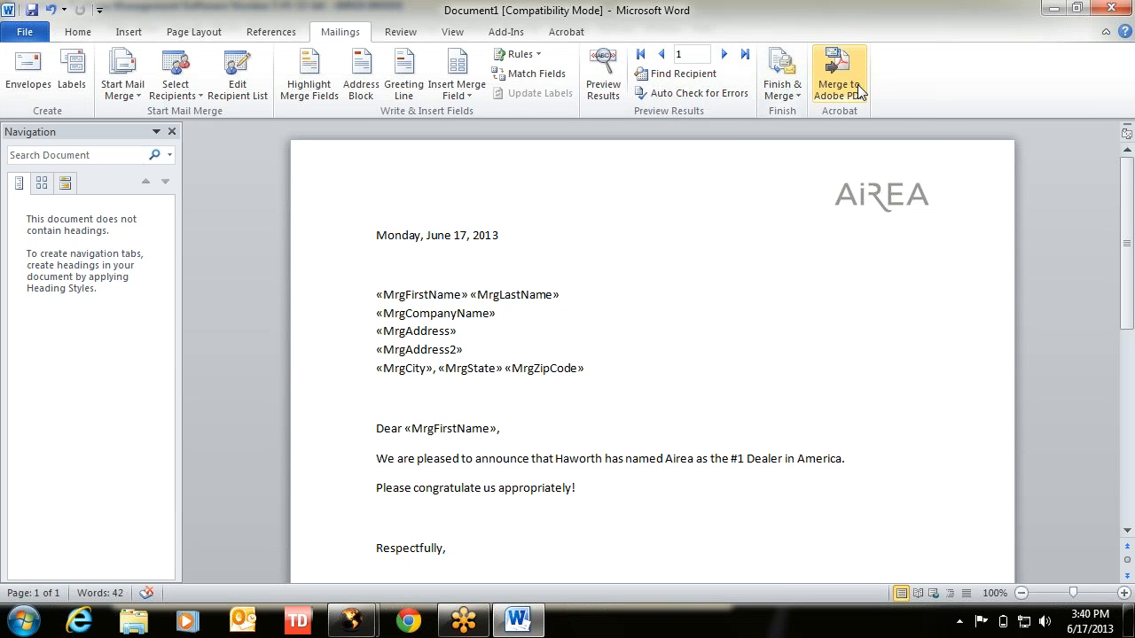
pyautogui.click(792, 75)
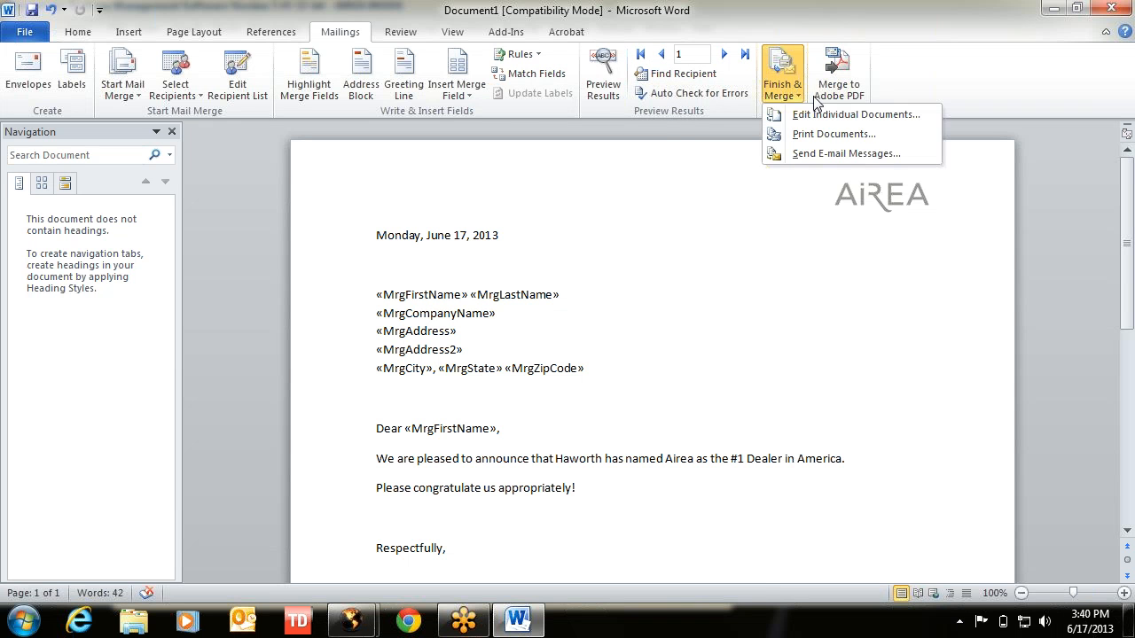
pyautogui.click(909, 66)
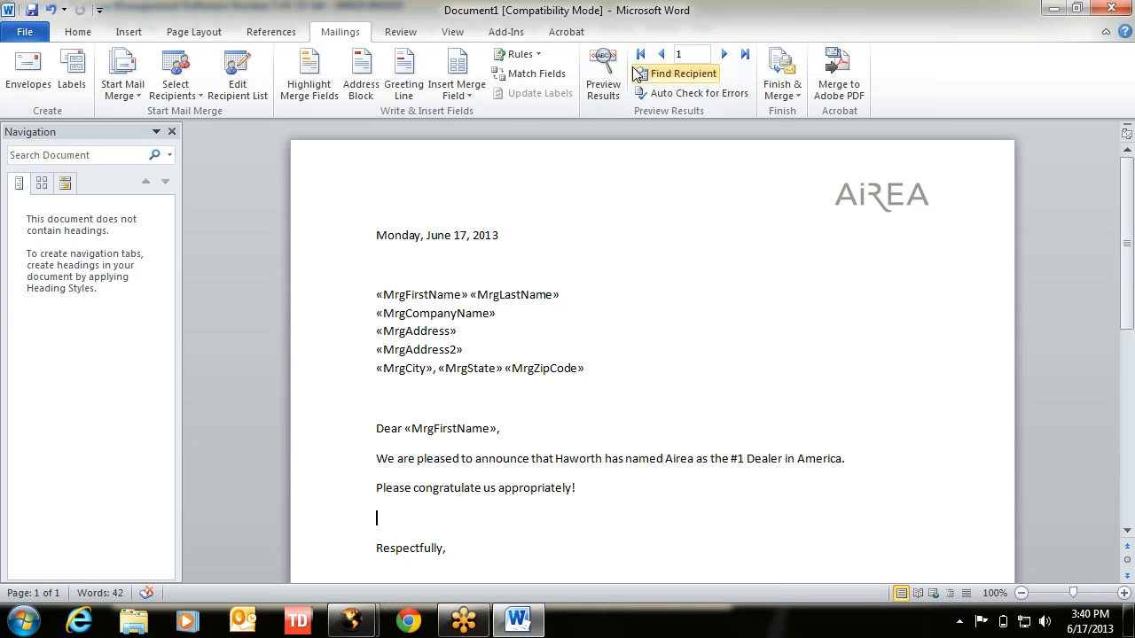
pyautogui.click(724, 55)
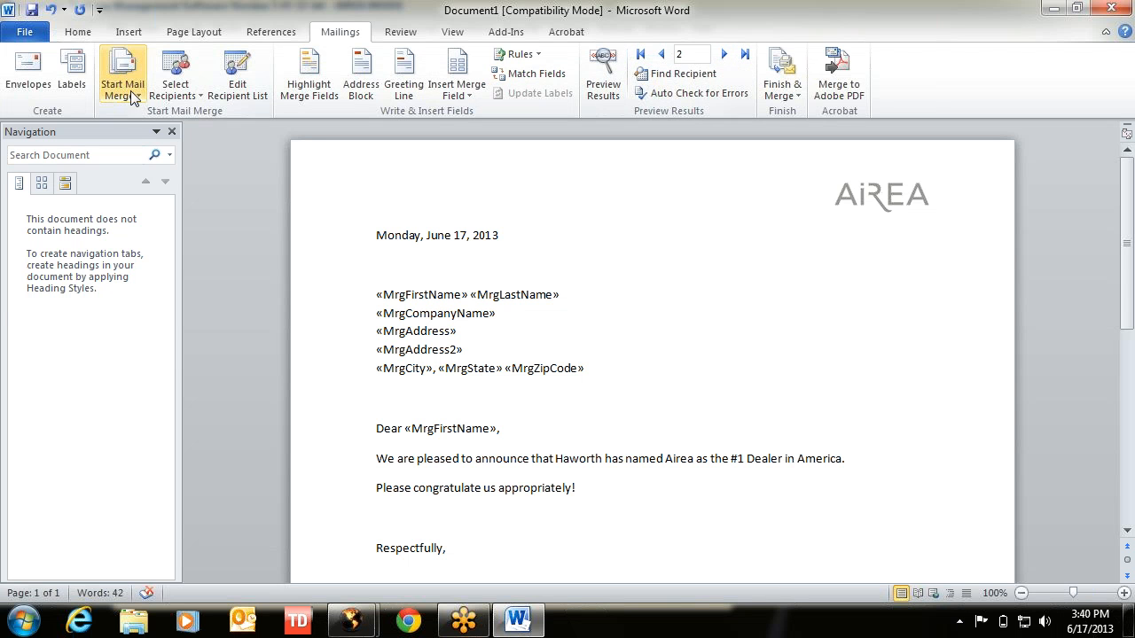
pyautogui.click(660, 55)
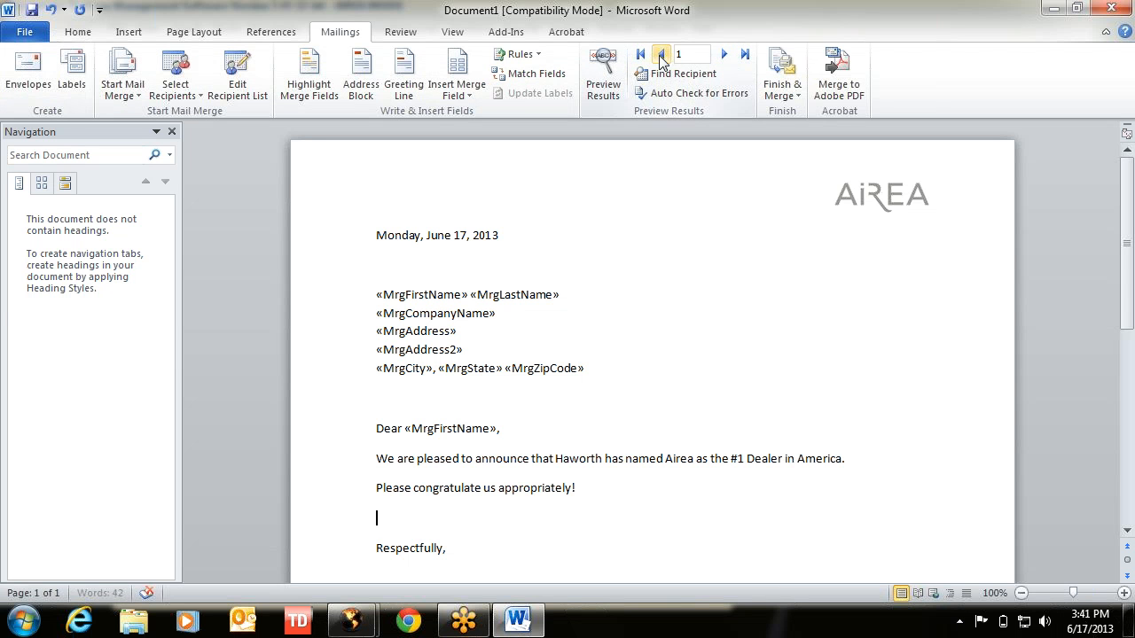
# - Browse the Finish & Merge options and the Acrobat, Add-Ins, Home and Insert ribbon commands
pyautogui.click(786, 80)
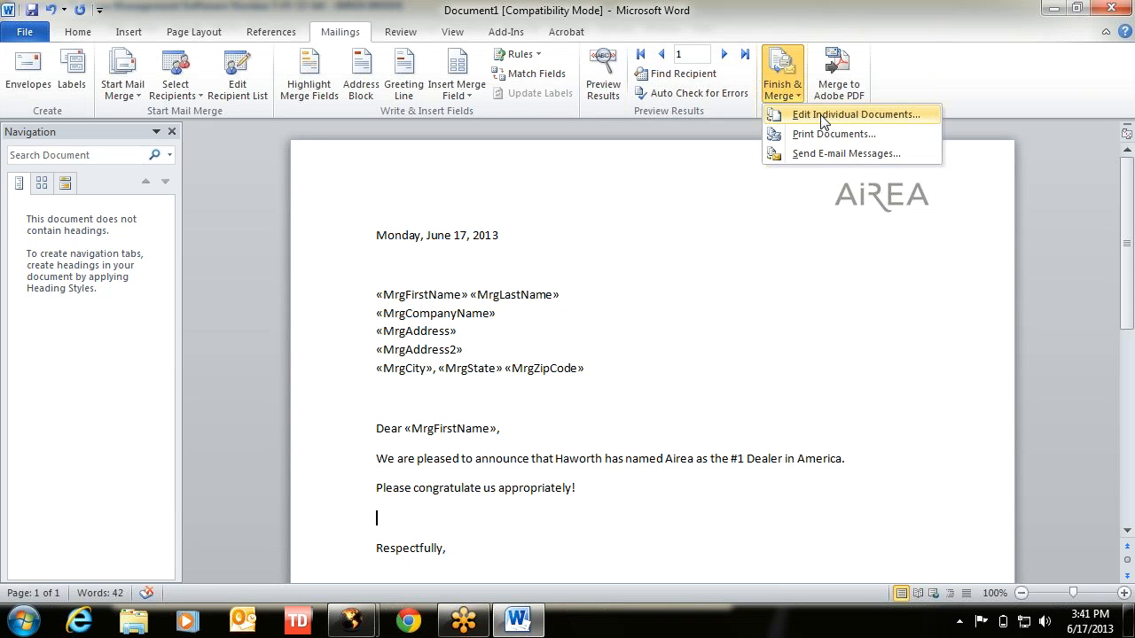
pyautogui.click(585, 31)
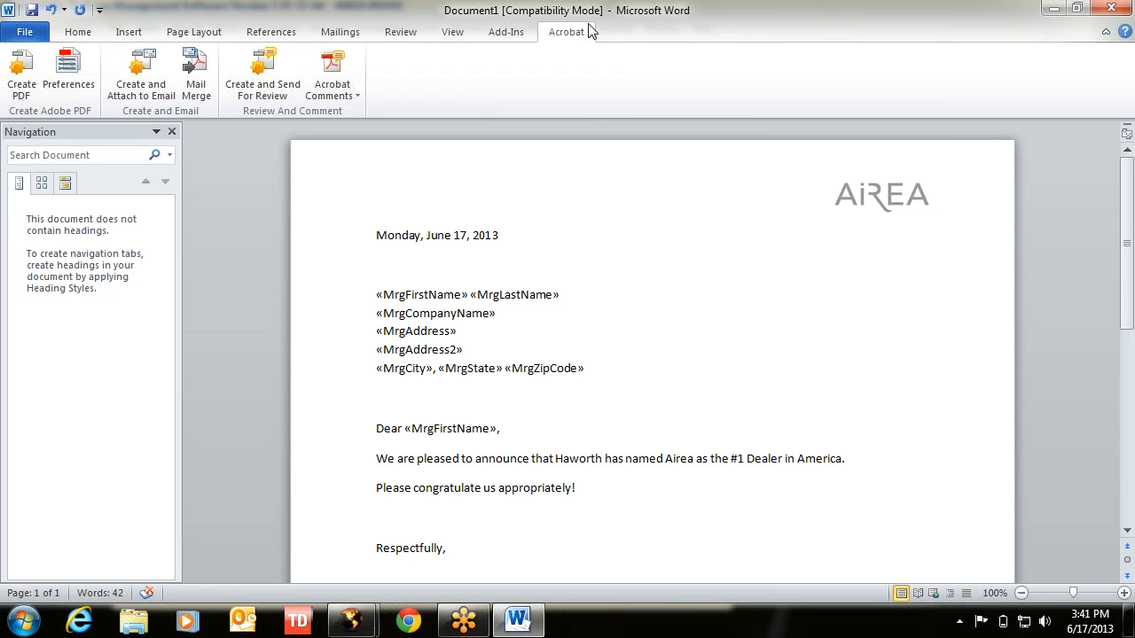
pyautogui.click(499, 36)
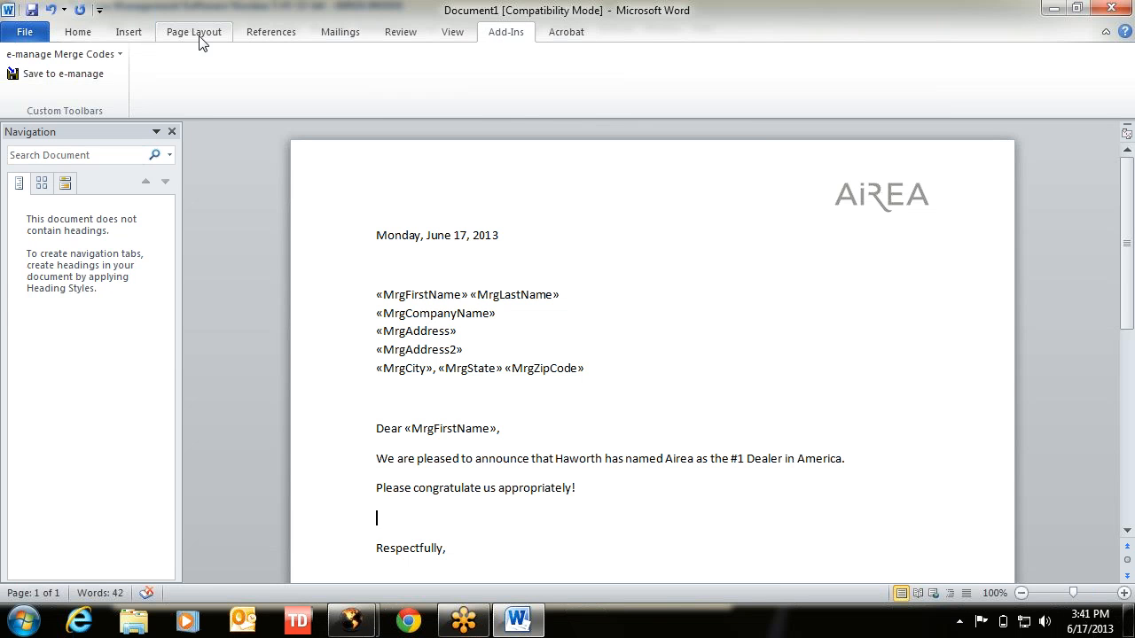
pyautogui.click(81, 35)
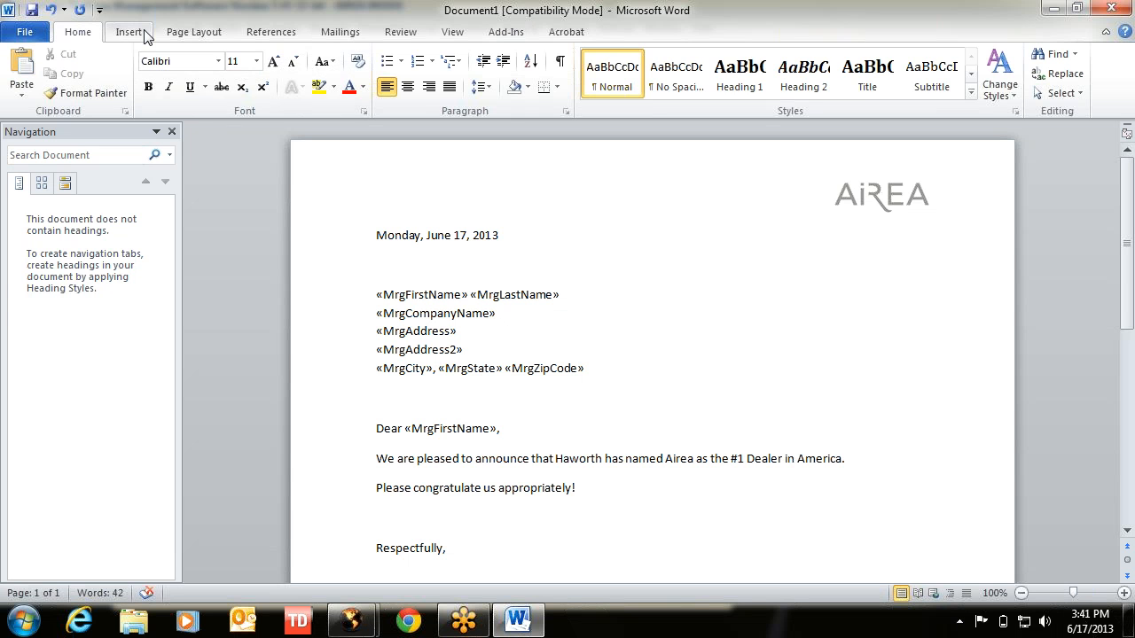
pyautogui.click(145, 36)
pyautogui.click(352, 34)
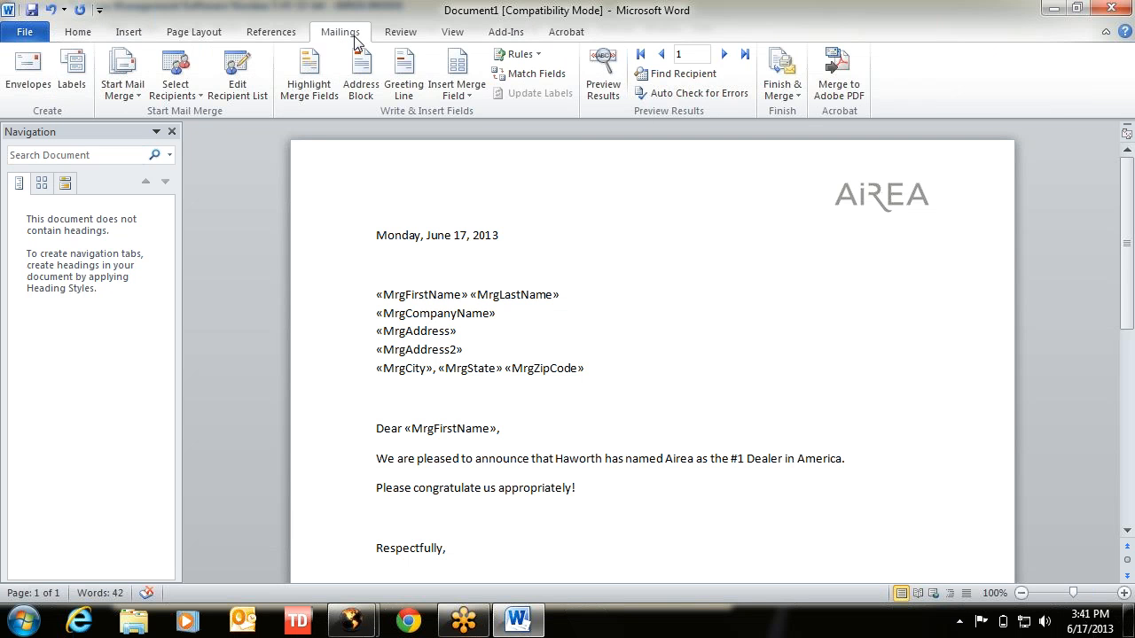
pyautogui.click(796, 96)
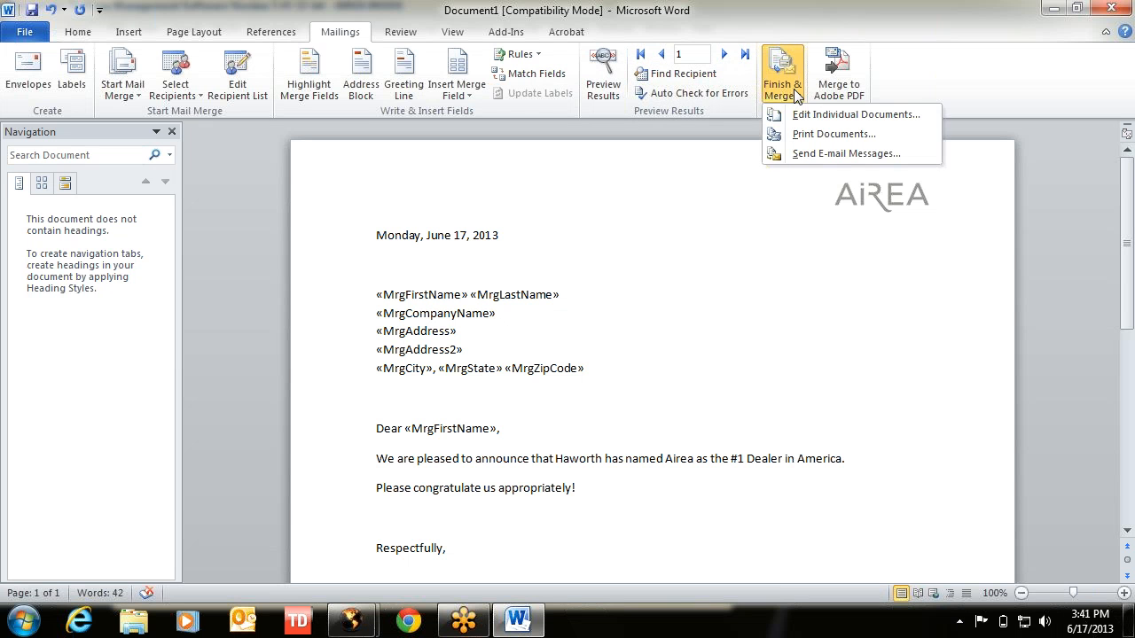
pyautogui.click(123, 75)
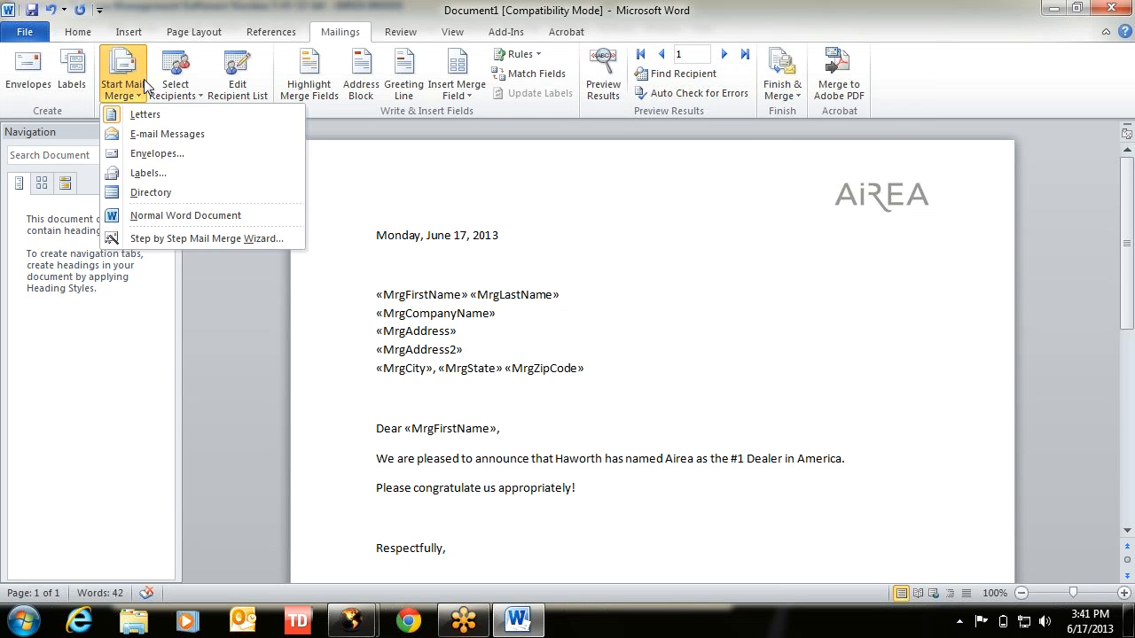
# - Revert the letter to a normal Word document, set the merge type back to Letters, and reopen Start Mail Merge
pyautogui.click(153, 217)
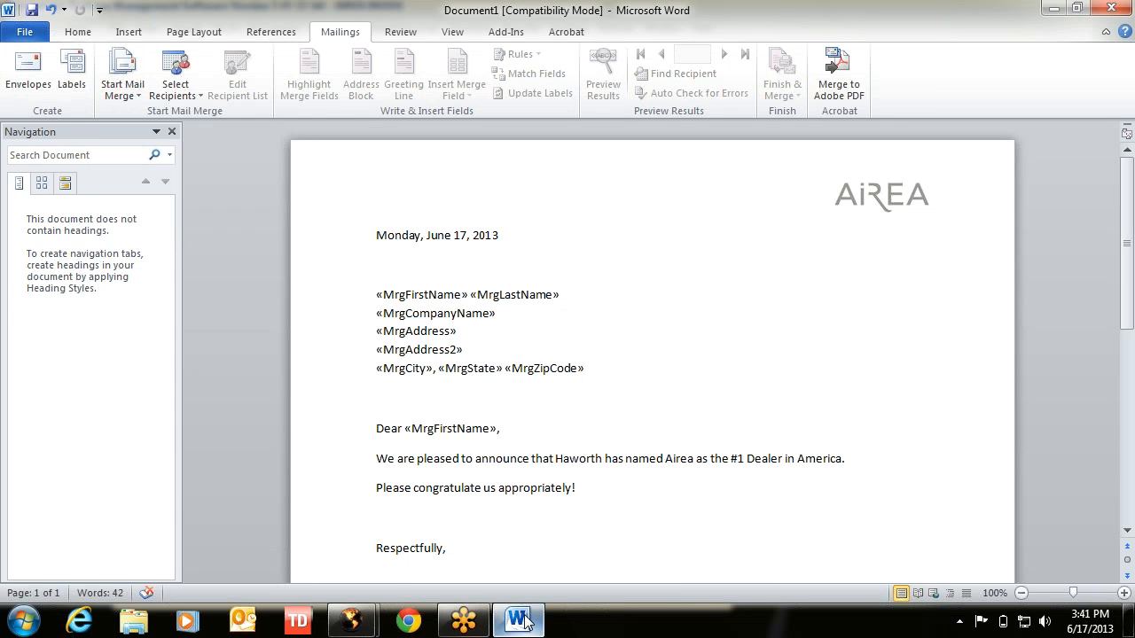
pyautogui.click(117, 72)
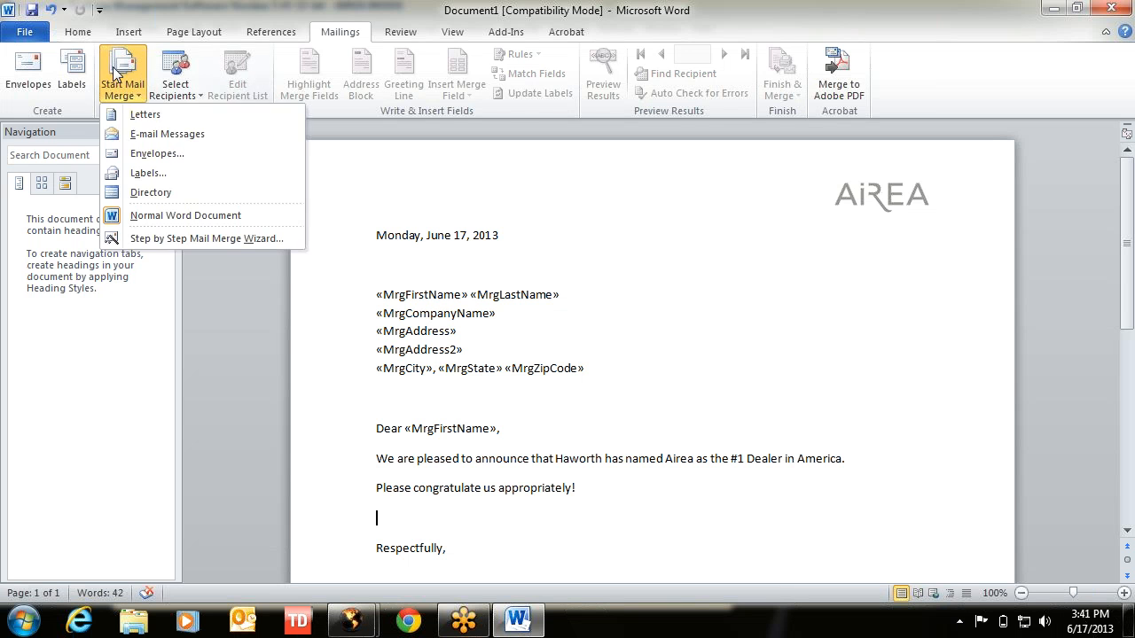
pyautogui.click(137, 115)
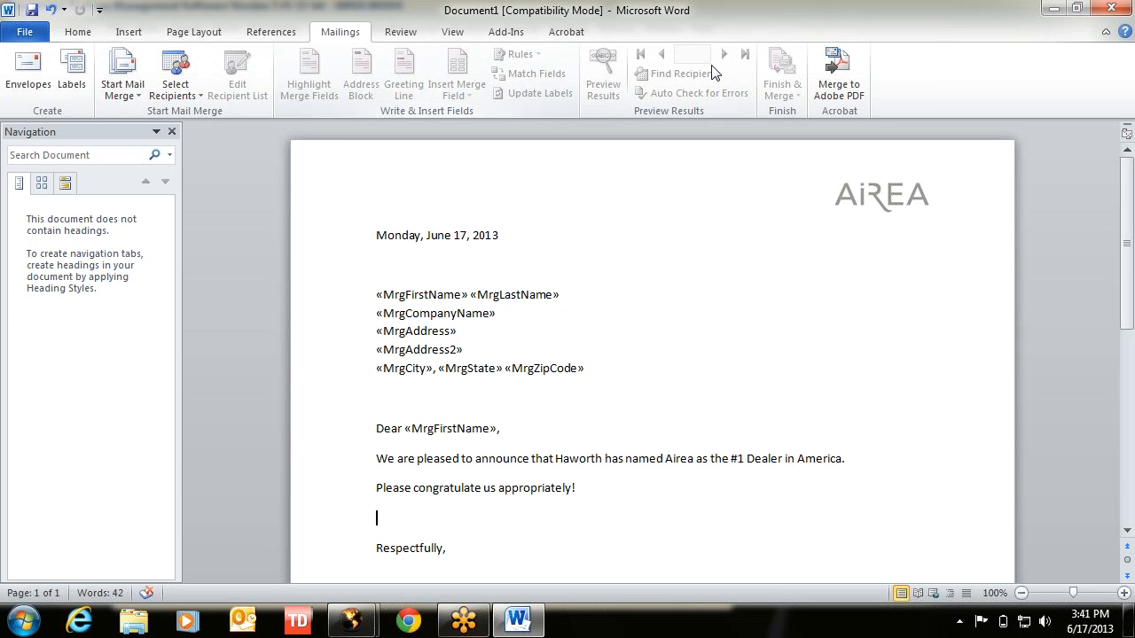
pyautogui.click(123, 78)
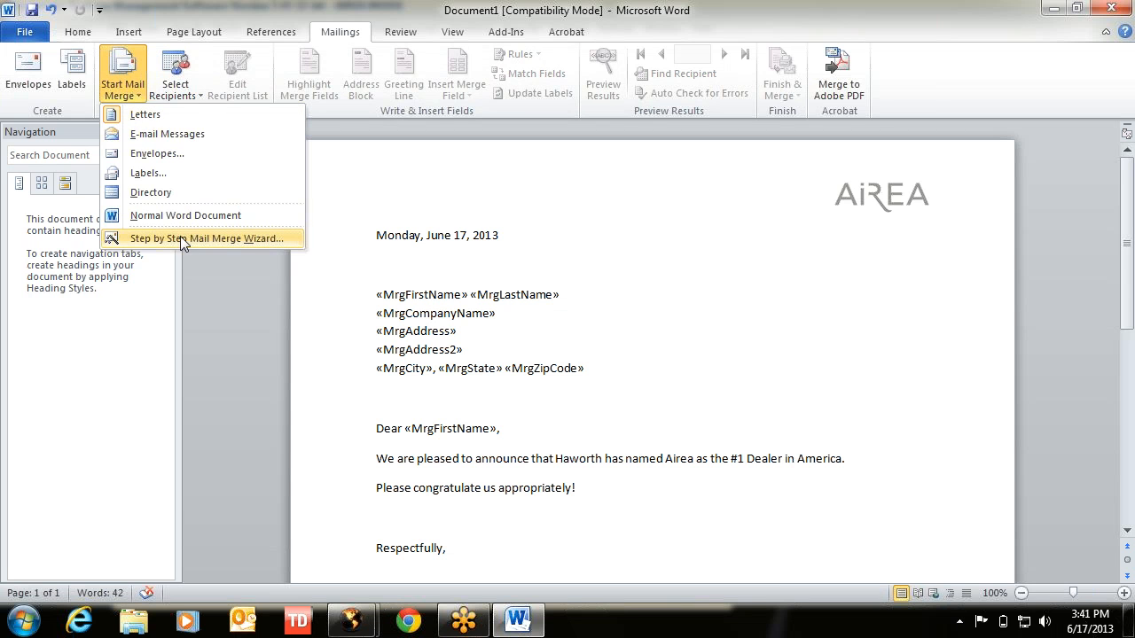
# - Advance the Step-by-Step Mail Merge Wizard to recipient selection with an existing list, cancelling the data-source browse
pyautogui.click(206, 241)
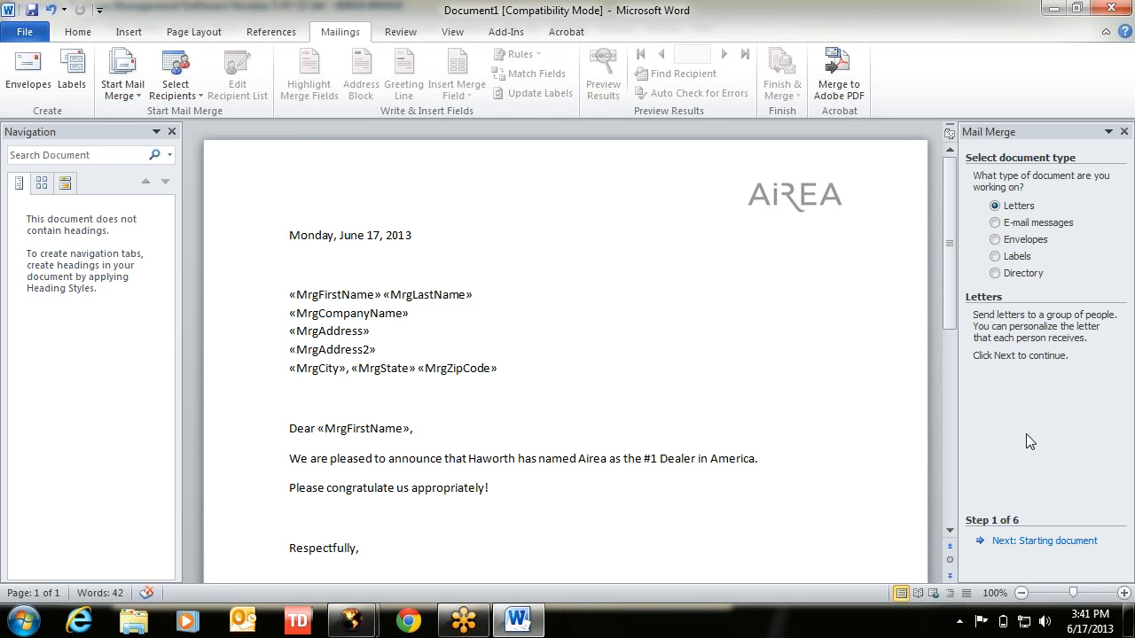
pyautogui.click(1043, 540)
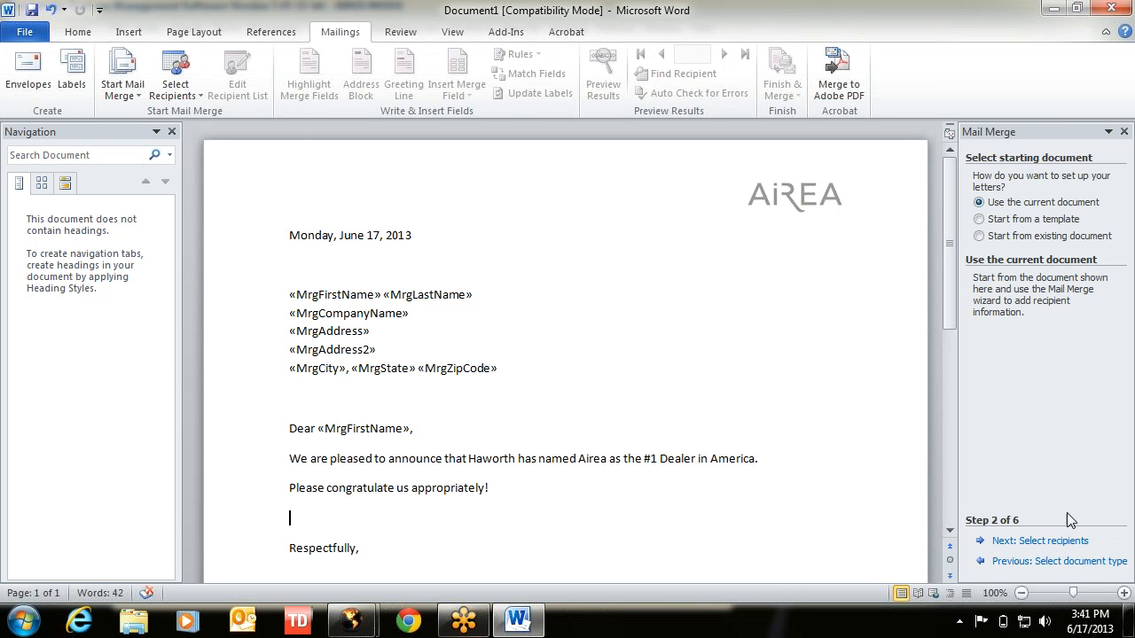
pyautogui.click(1040, 543)
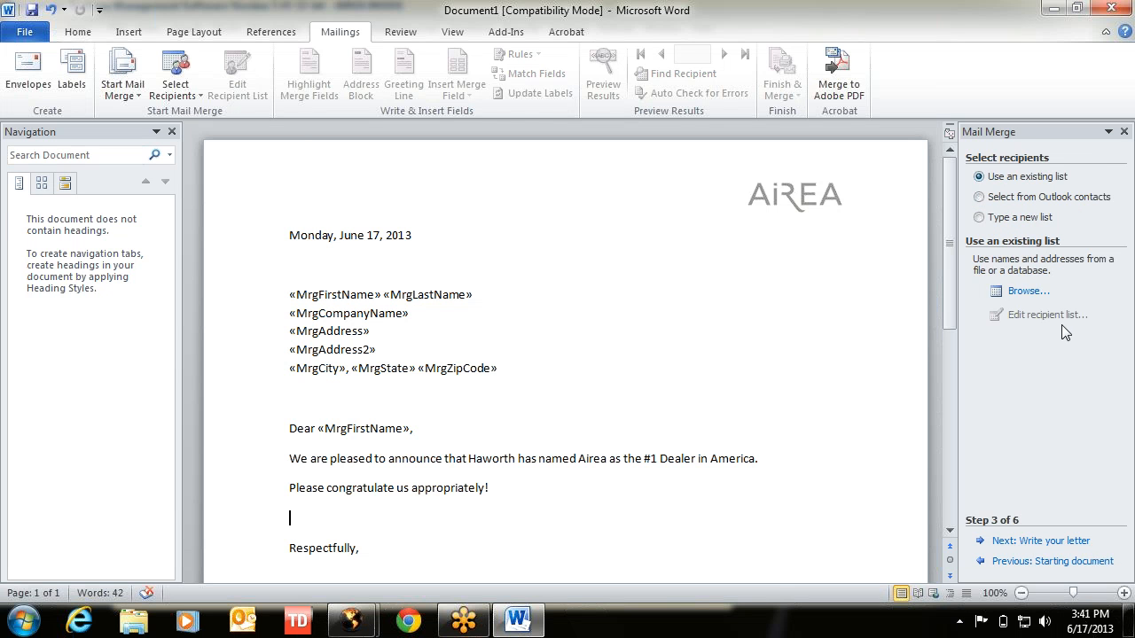
pyautogui.click(1035, 542)
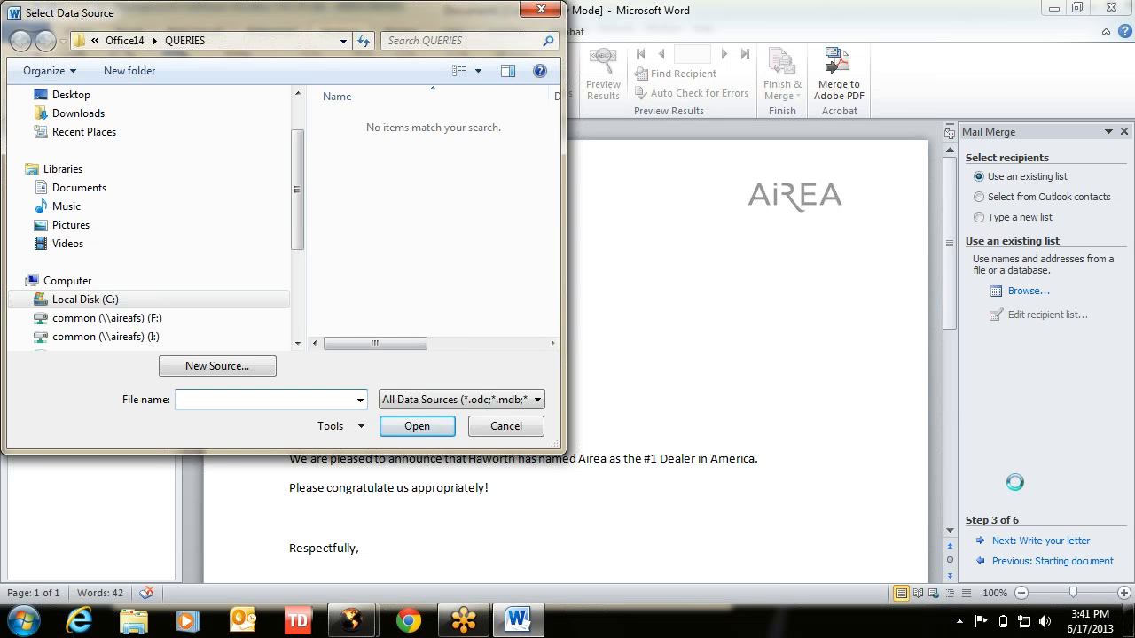
pyautogui.click(502, 427)
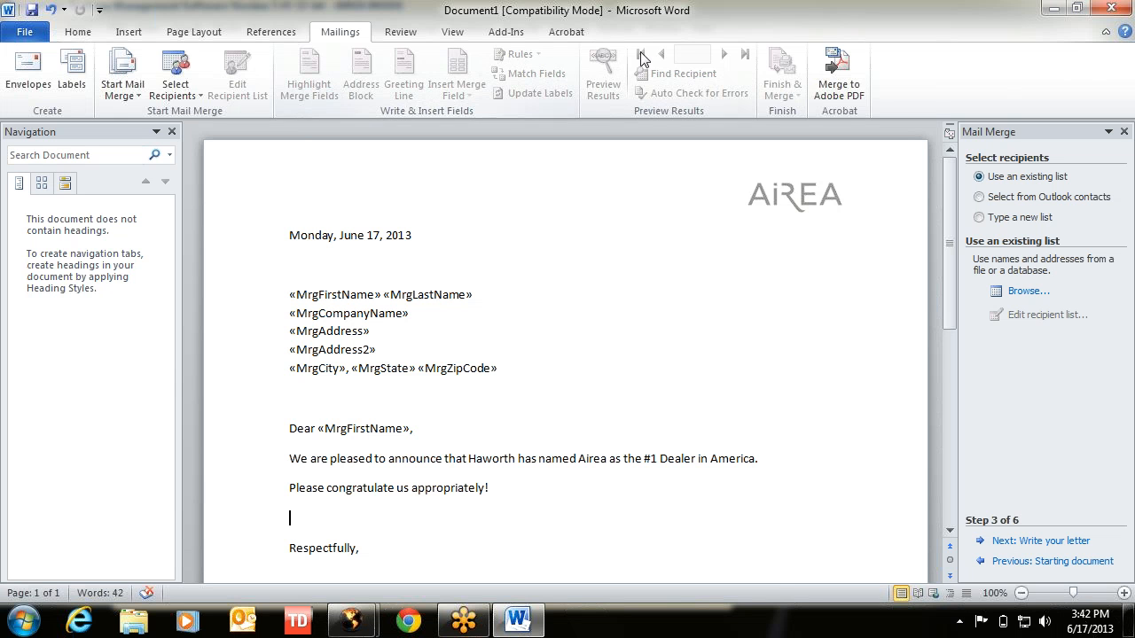
pyautogui.click(171, 80)
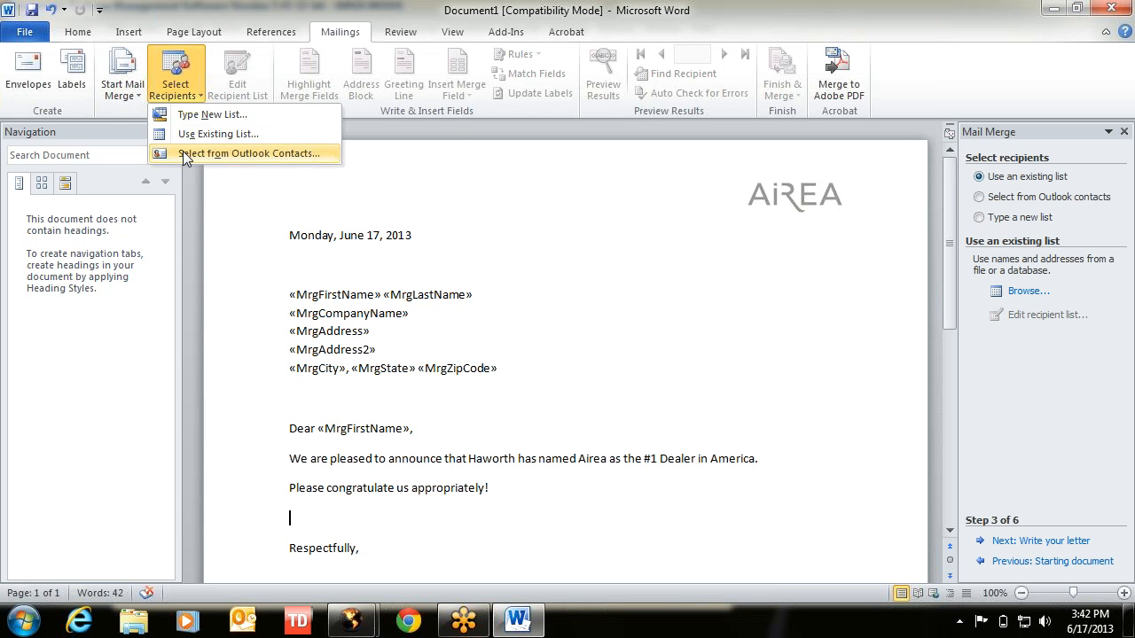
pyautogui.click(909, 78)
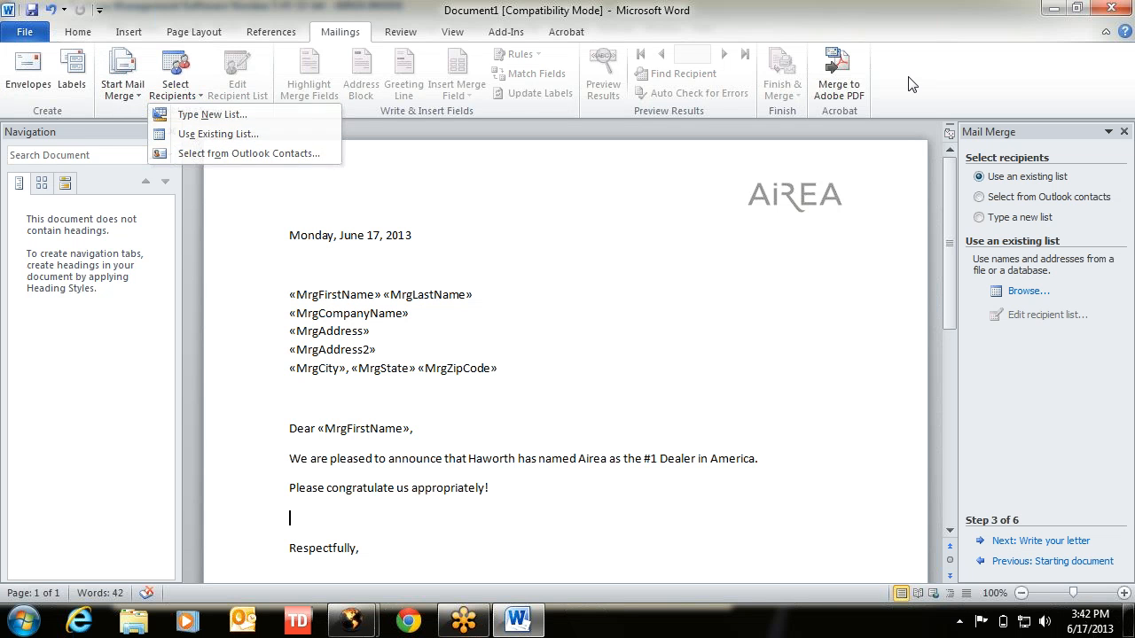
pyautogui.click(118, 75)
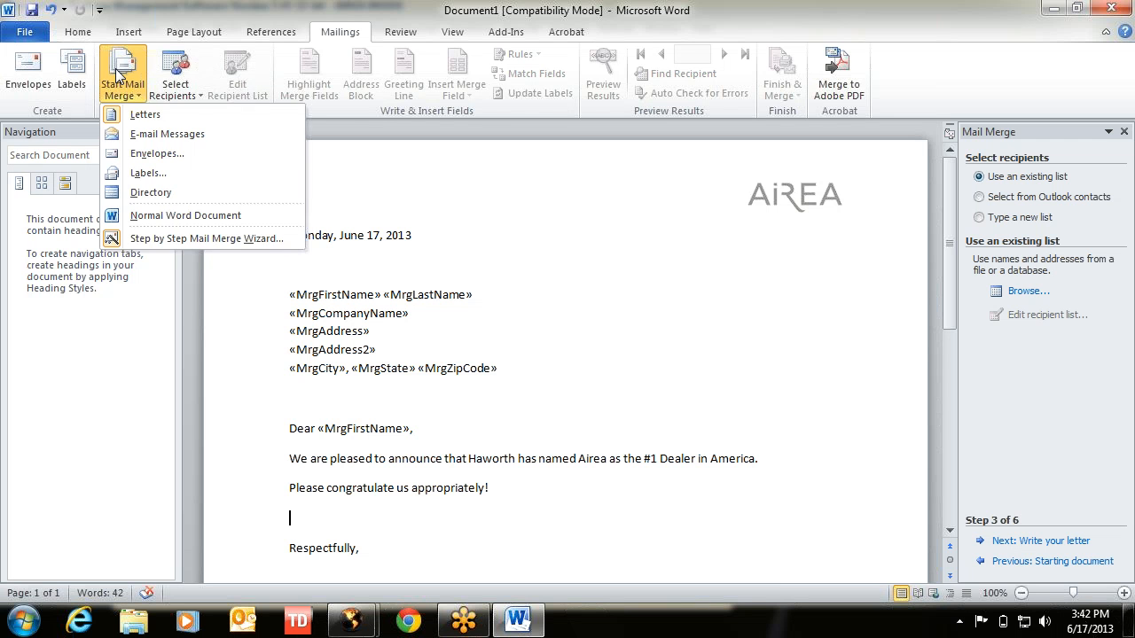
pyautogui.click(120, 83)
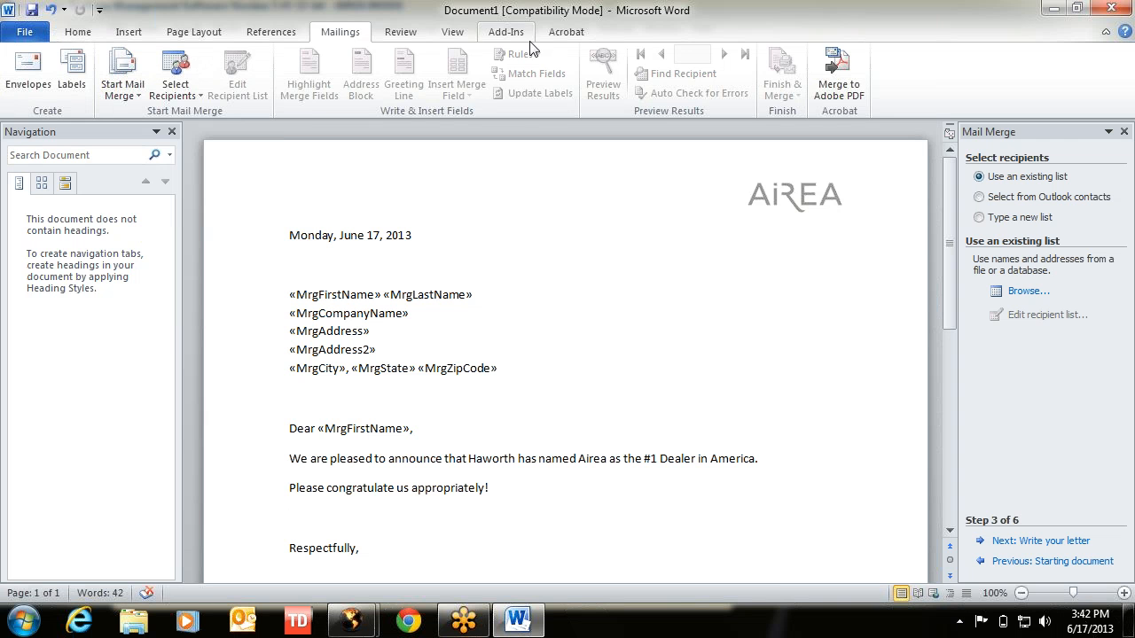
pyautogui.click(25, 34)
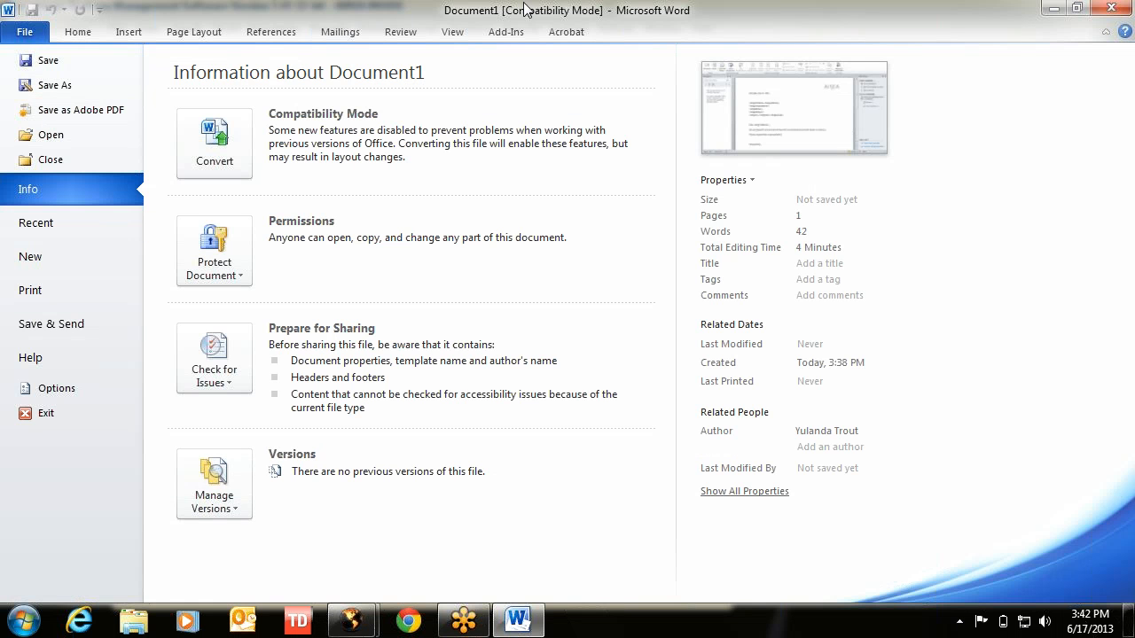
pyautogui.click(23, 34)
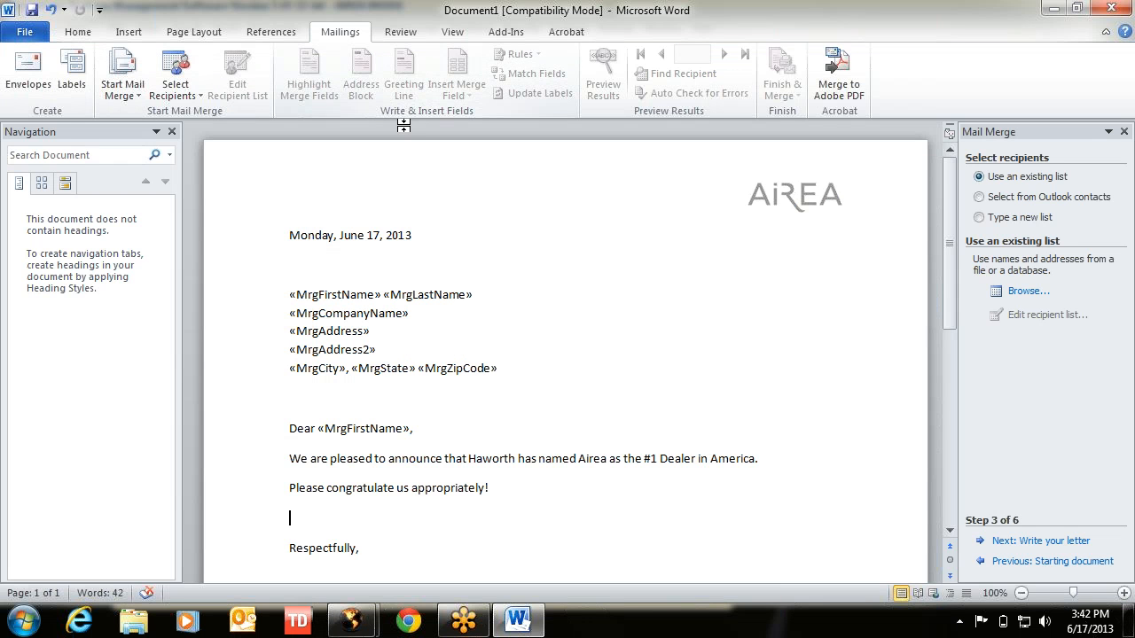
# - Close Document1 without saving, close the e-manage Mail Merge window, and minimize e-manage
pyautogui.click(1110, 8)
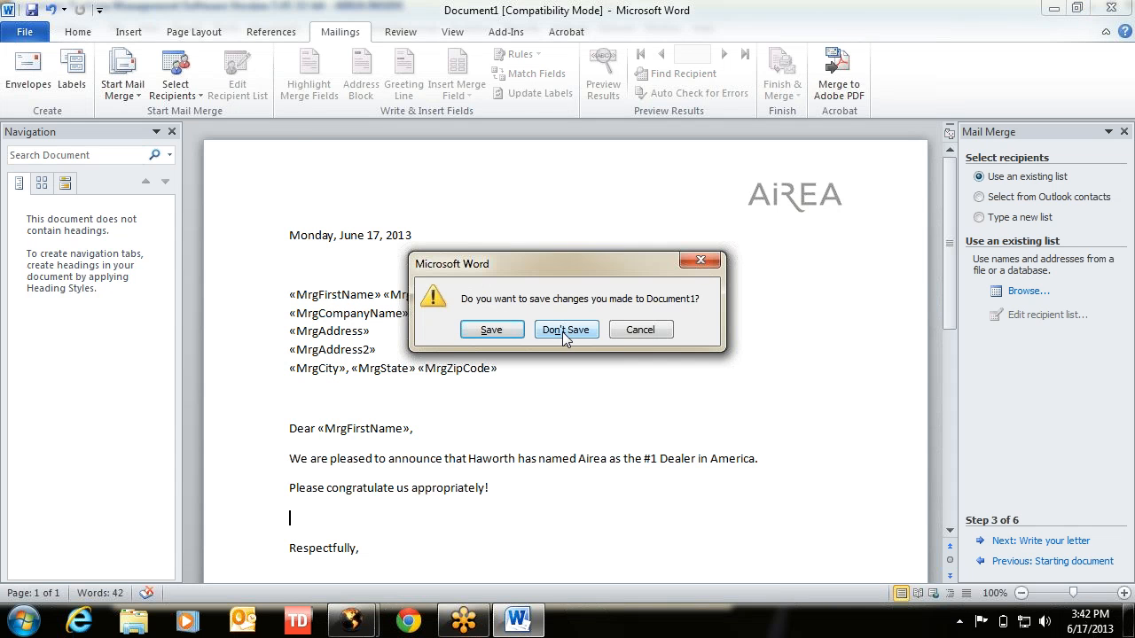
pyautogui.click(564, 332)
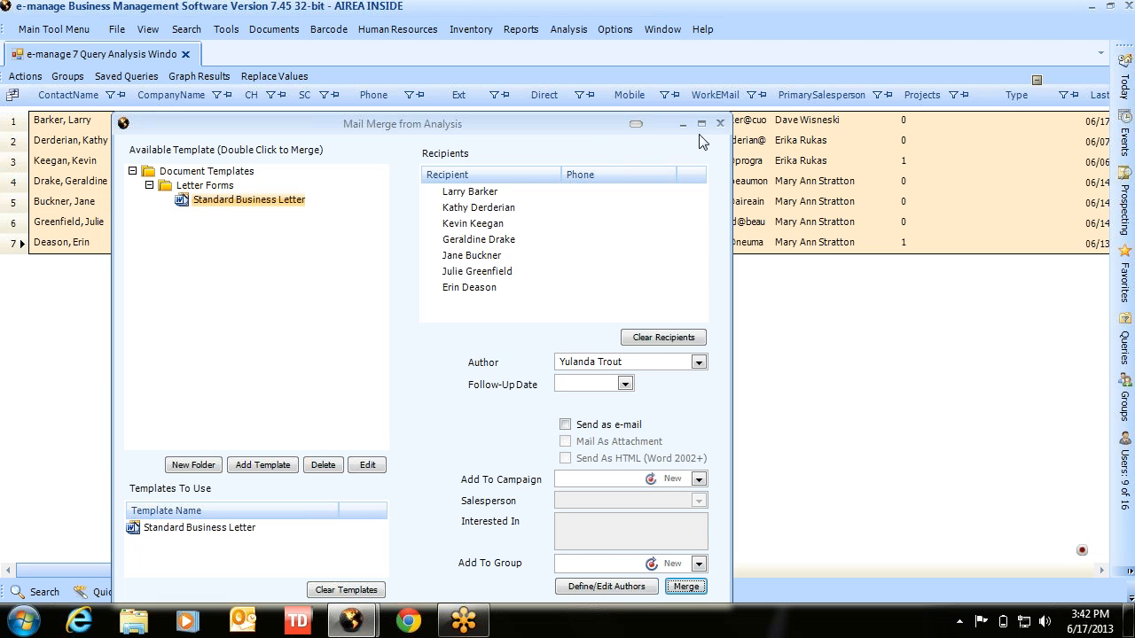
pyautogui.click(720, 123)
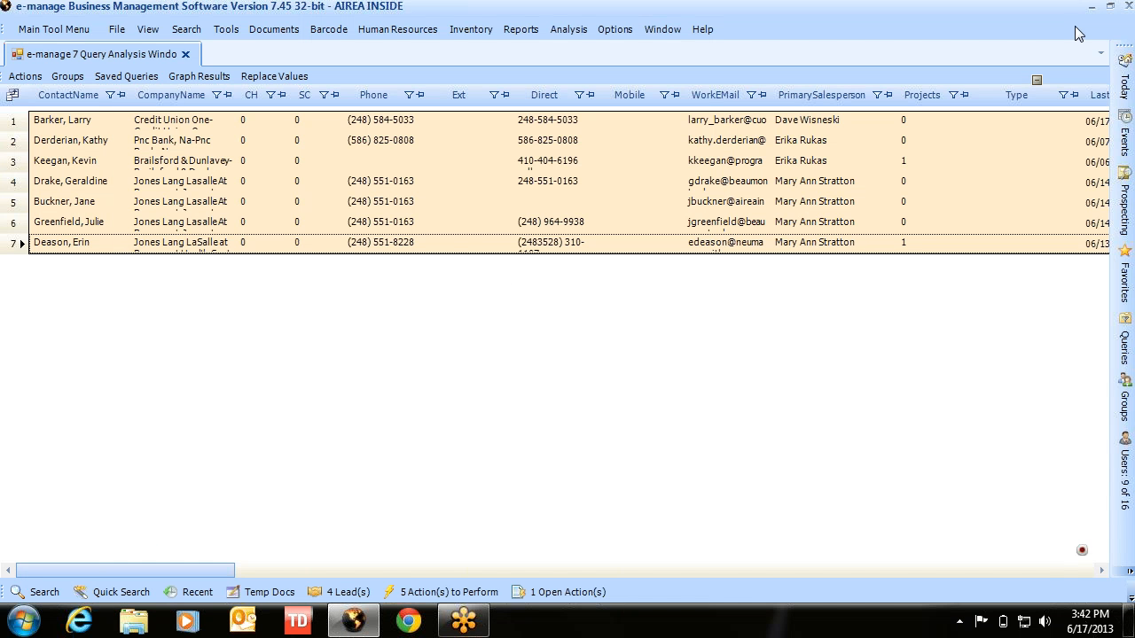
pyautogui.click(1088, 8)
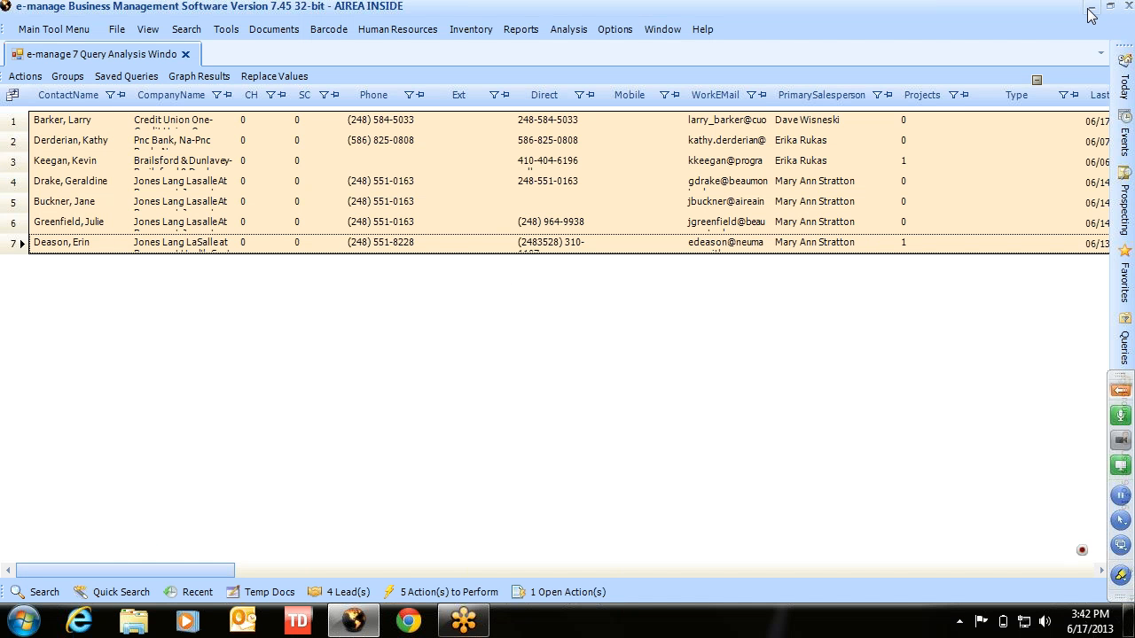
pyautogui.click(1089, 9)
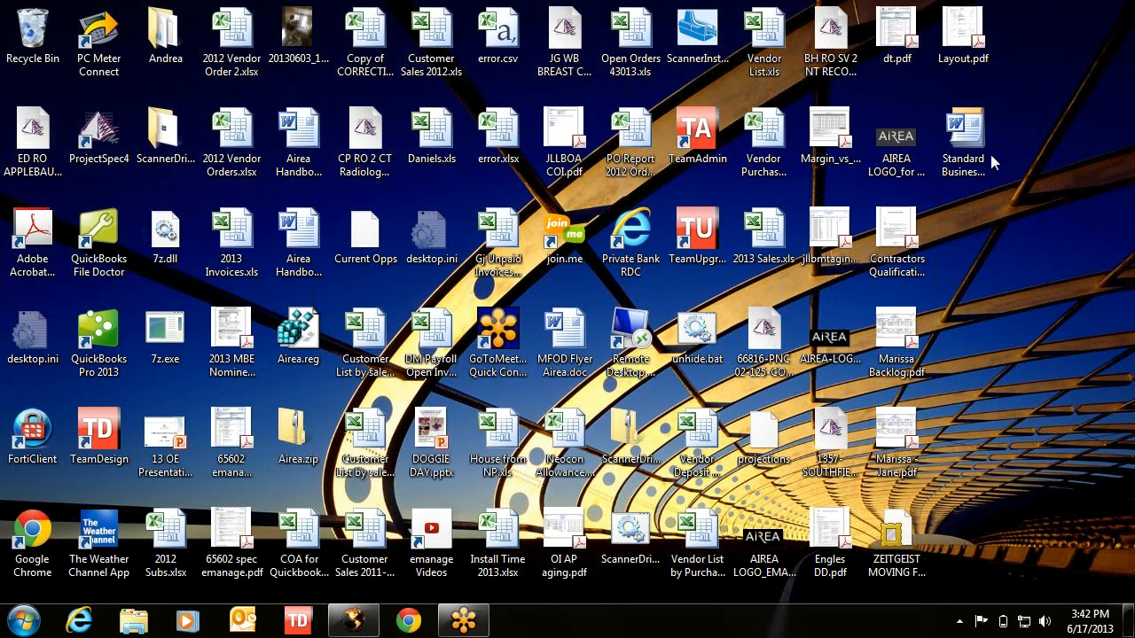
# - Delete Standard Business Letter.dot from the desktop to the Recycle Bin and restore e-manage
pyautogui.moveTo(1026, 241); pyautogui.dragTo(952, 138)
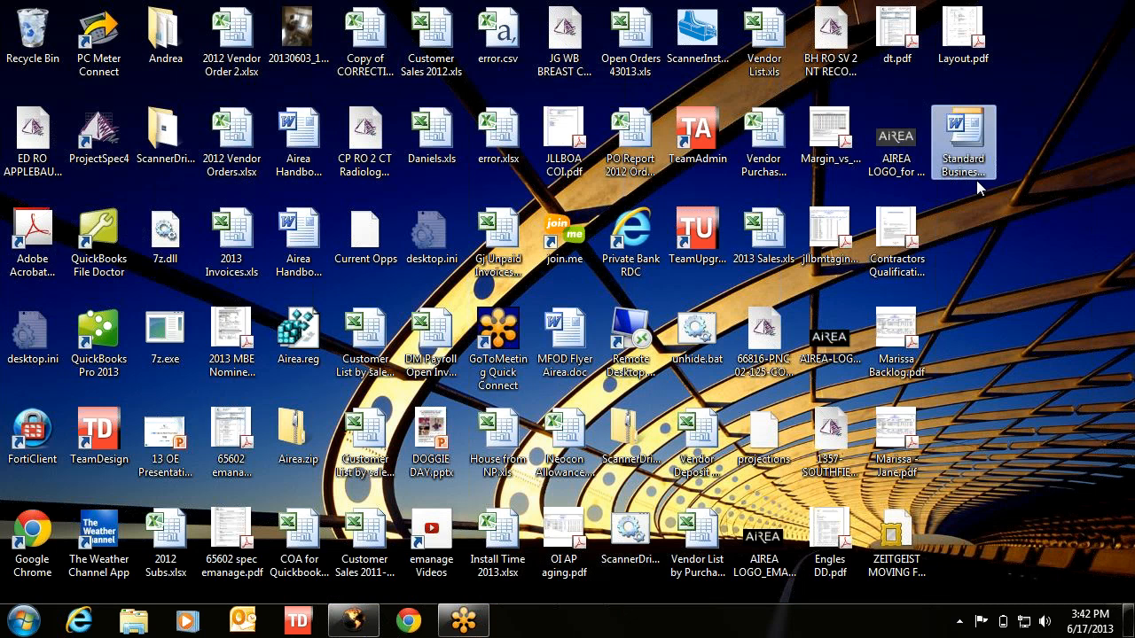
pyautogui.click(980, 180)
pyautogui.press('Delete')
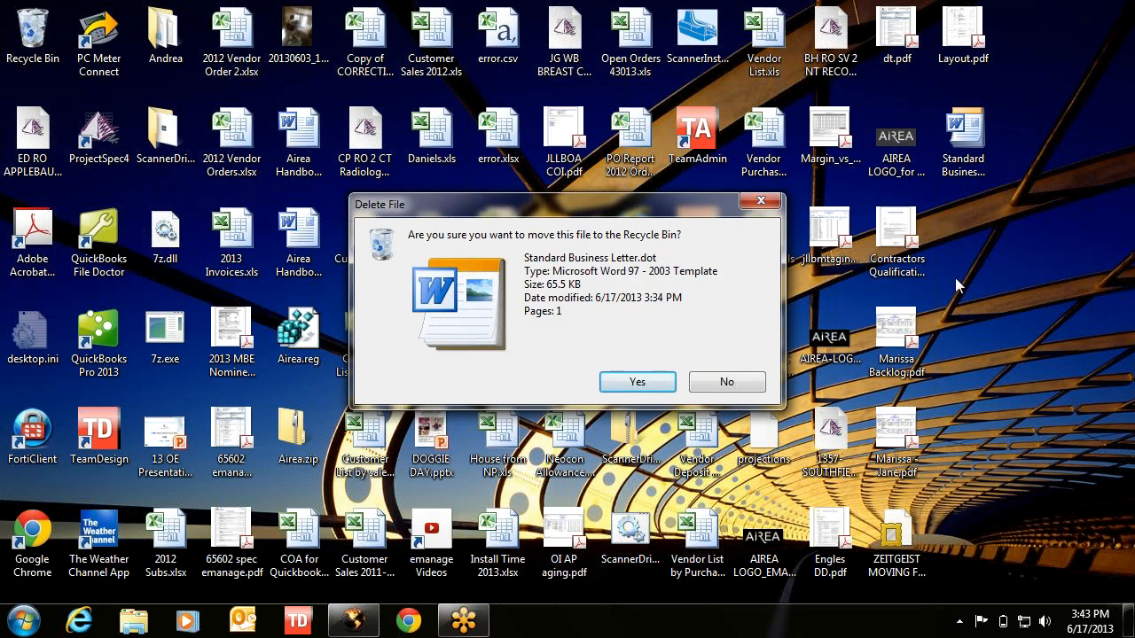
pyautogui.click(637, 381)
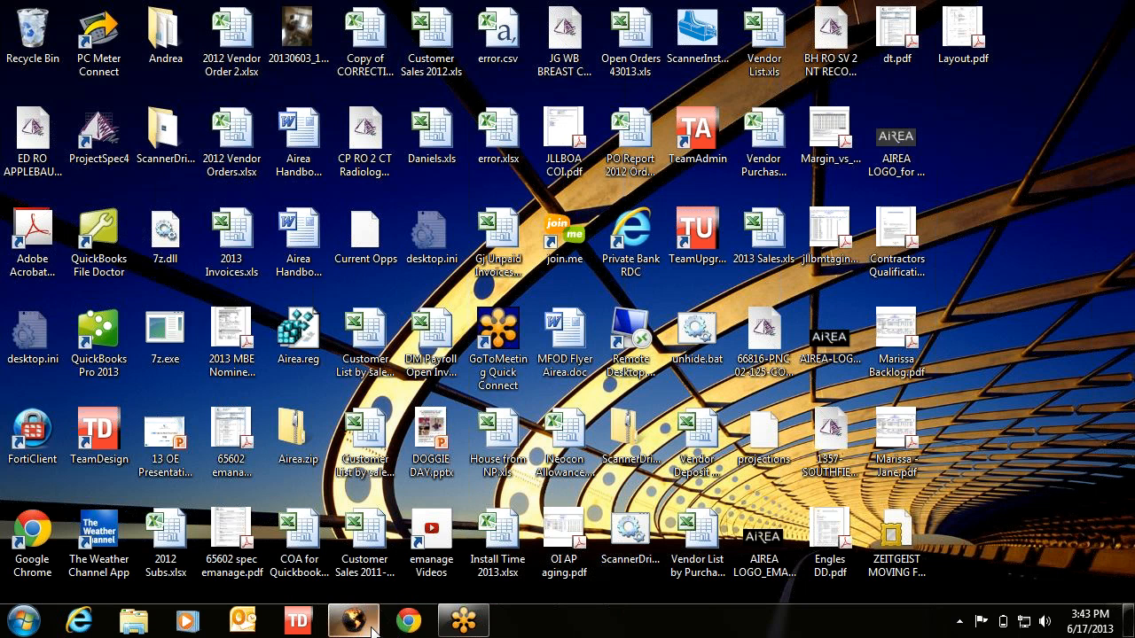
pyautogui.click(355, 625)
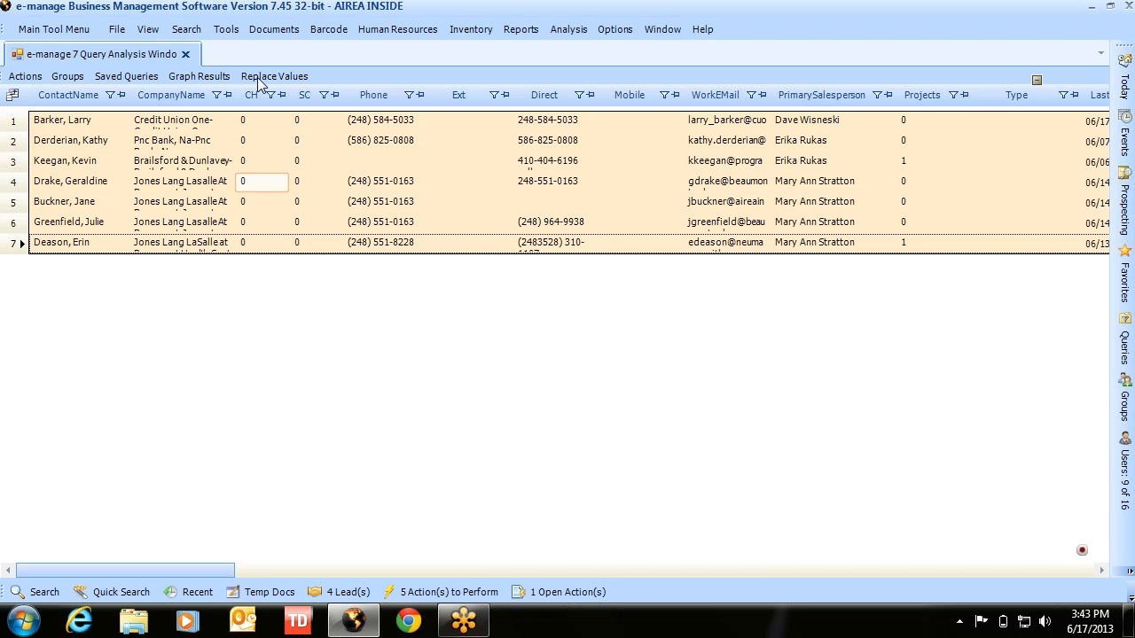
# - Edit Standard Business Letter from Document Templates > Letter Forms, saving it to the desktop, then open the file's context menu
pyautogui.click(227, 29)
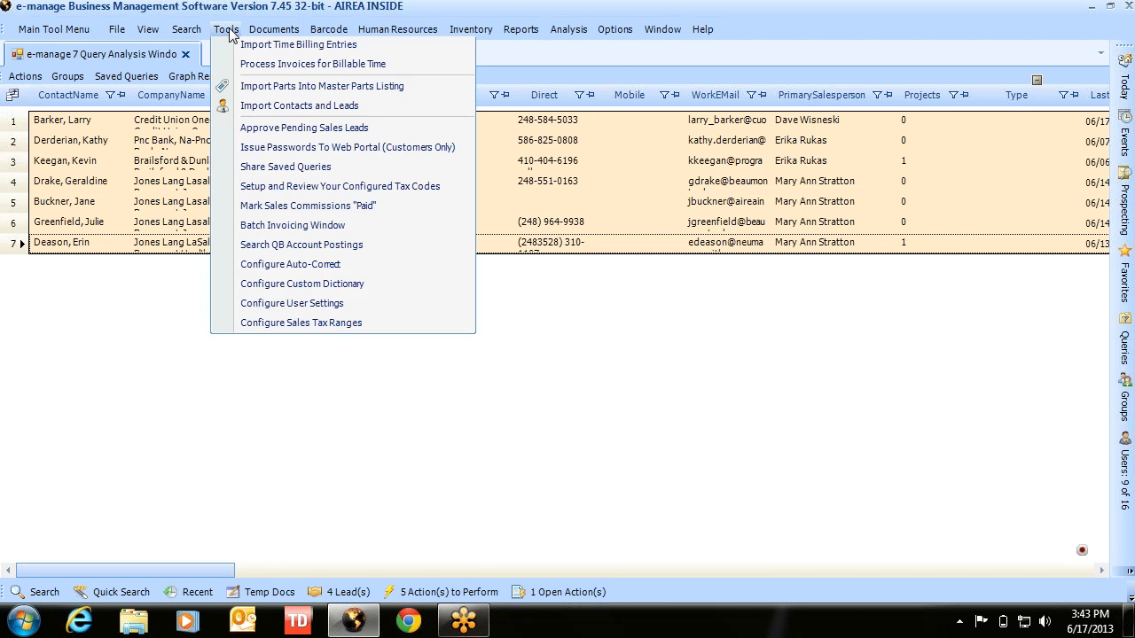
pyautogui.click(233, 53)
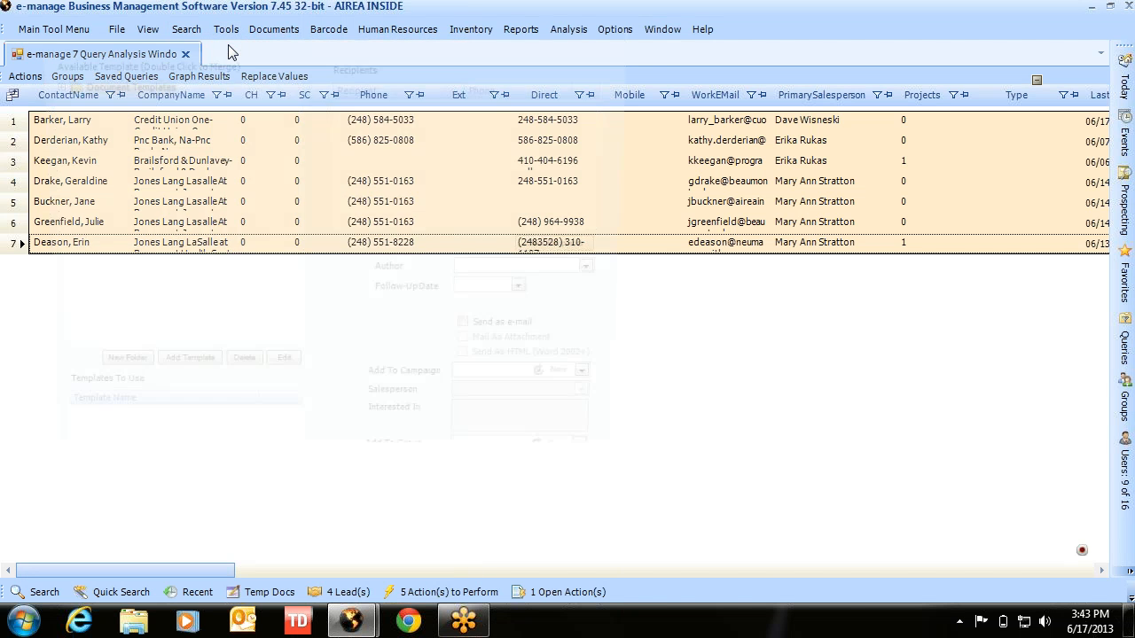
pyautogui.click(43, 82)
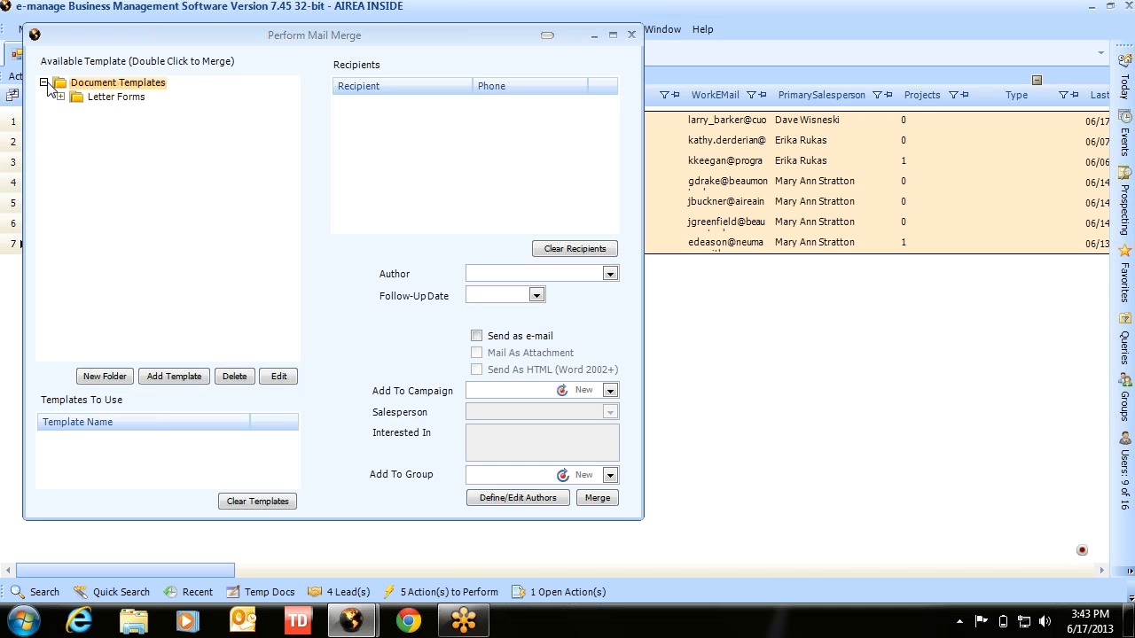
pyautogui.click(60, 96)
pyautogui.click(103, 114)
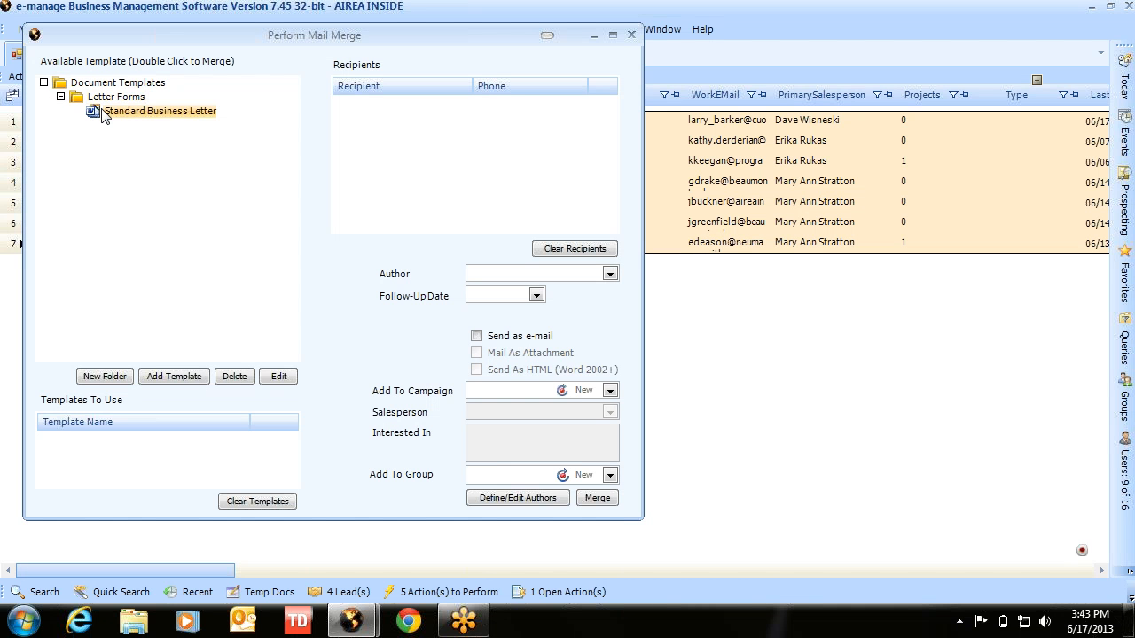
pyautogui.click(271, 379)
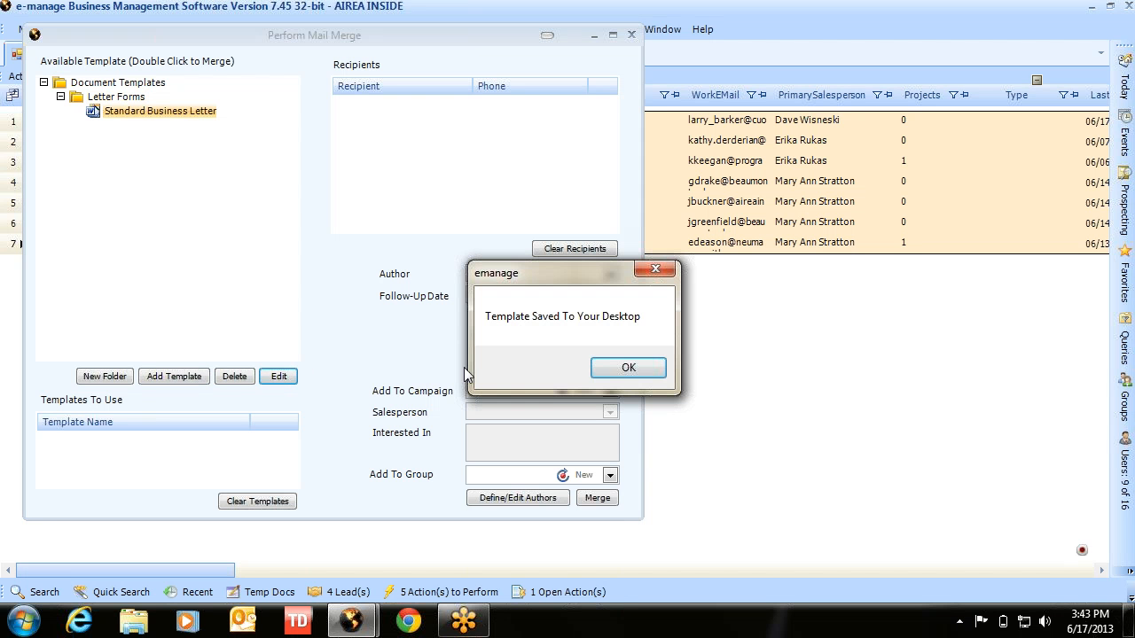
pyautogui.click(625, 369)
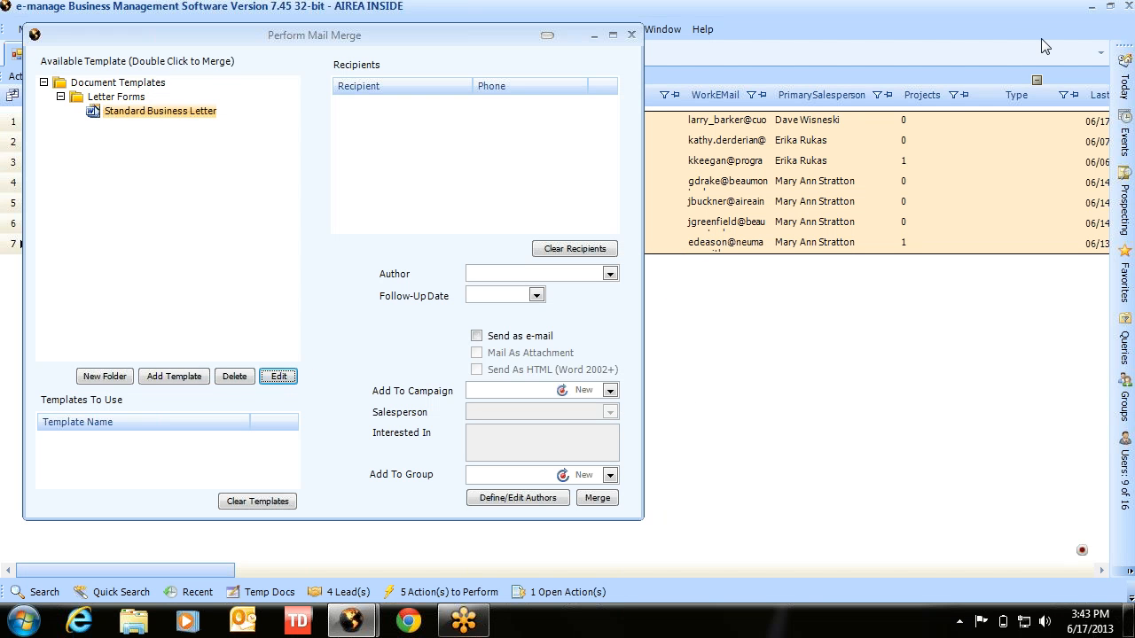
pyautogui.click(1092, 11)
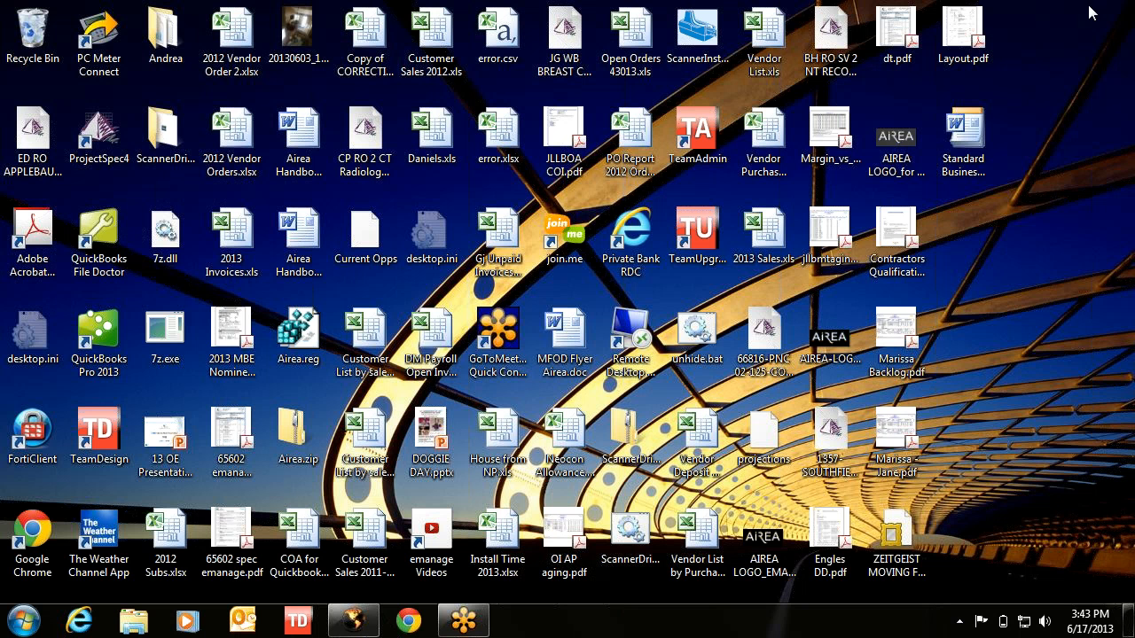
pyautogui.rightClick(965, 144)
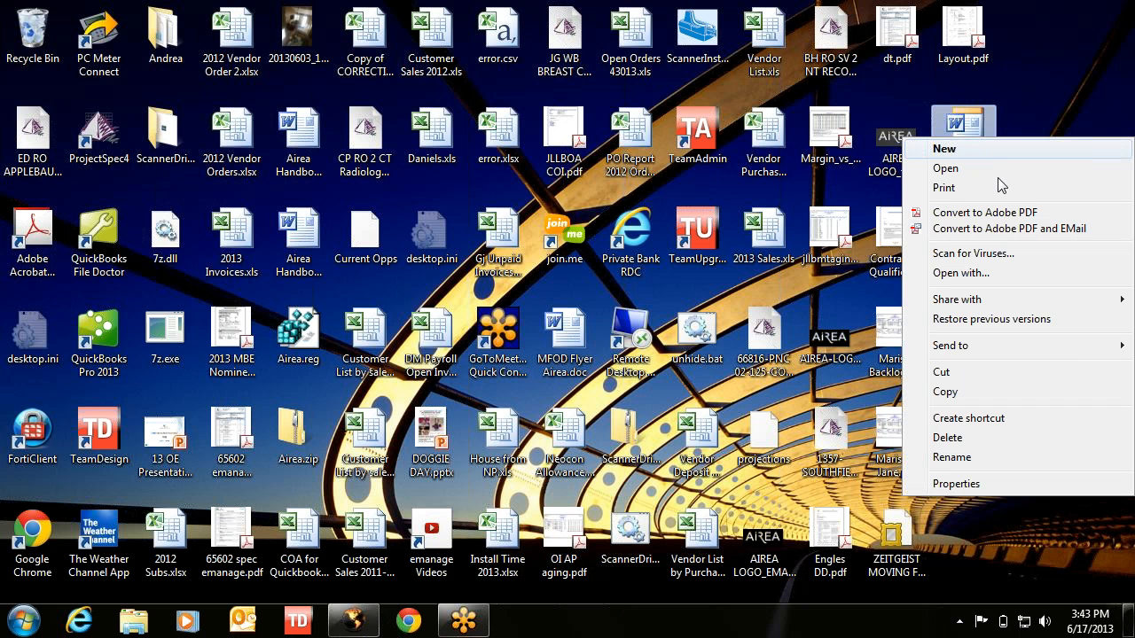
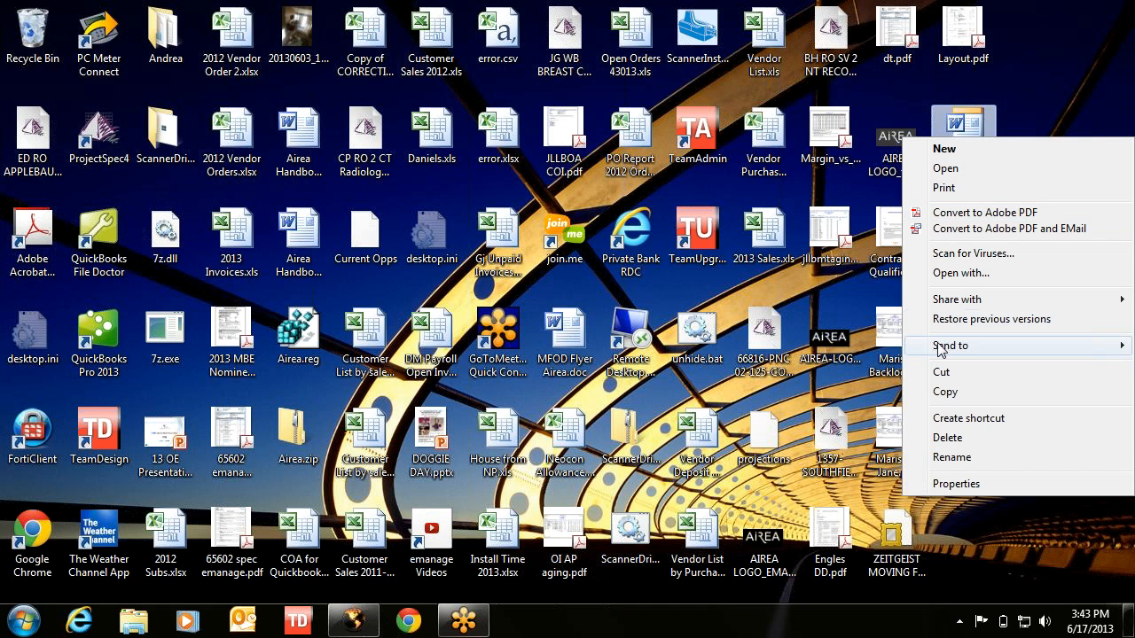
# - Type the '#1 Haworth Dealer in America' announcement and a 'Yay US!' line below the greeting
pyautogui.click(943, 170)
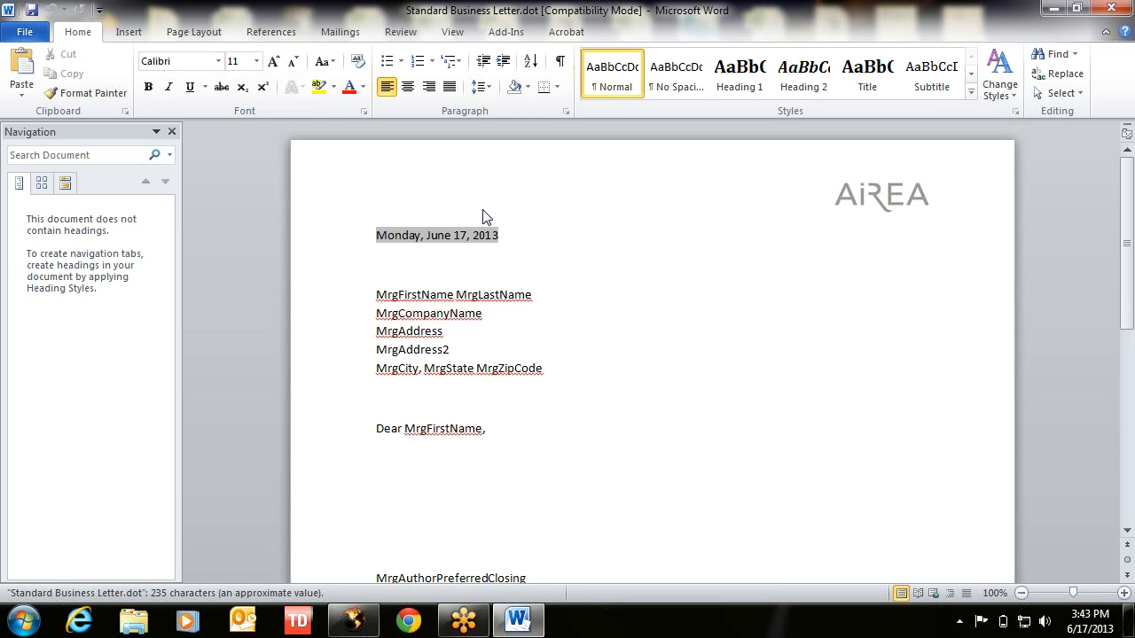
pyautogui.click(442, 475)
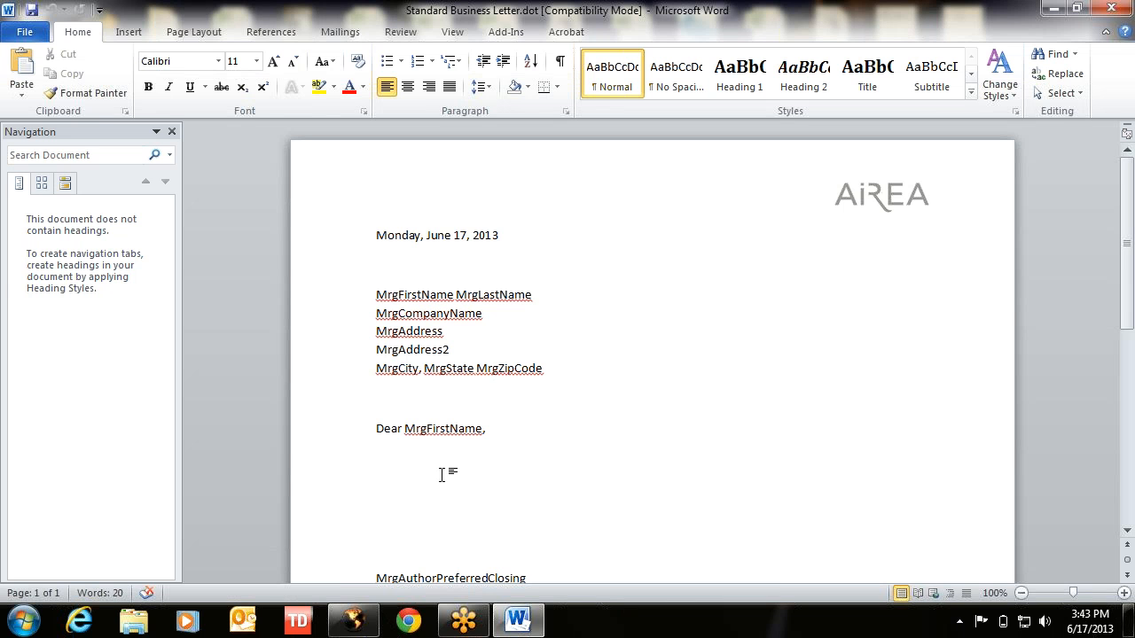
pyautogui.write('We are pleased to')
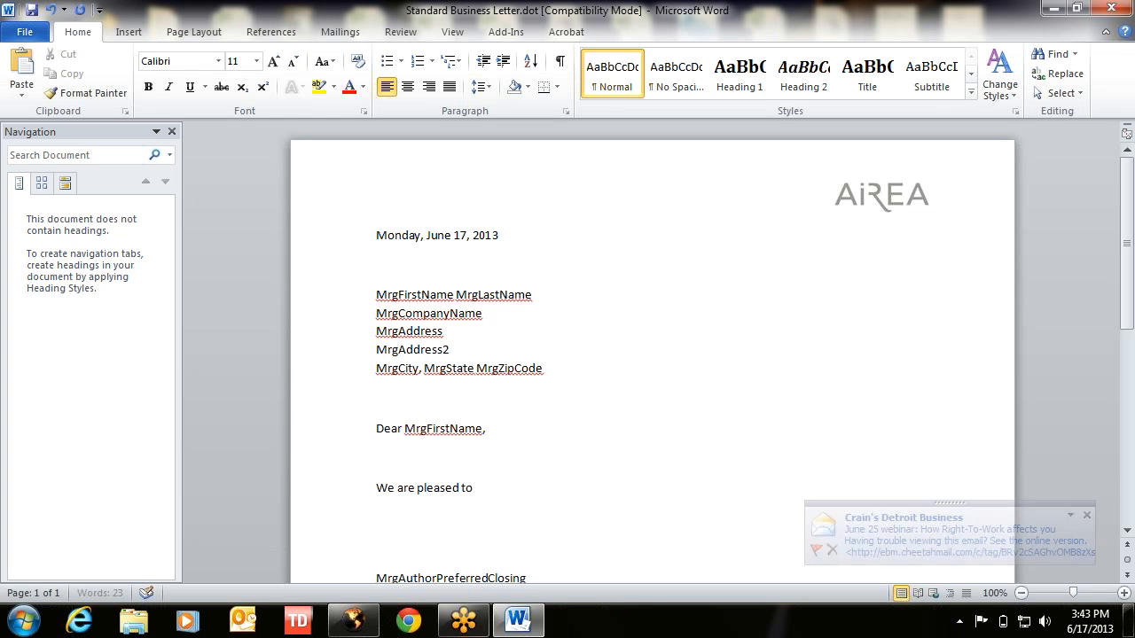
pyautogui.write(' announce that we ')
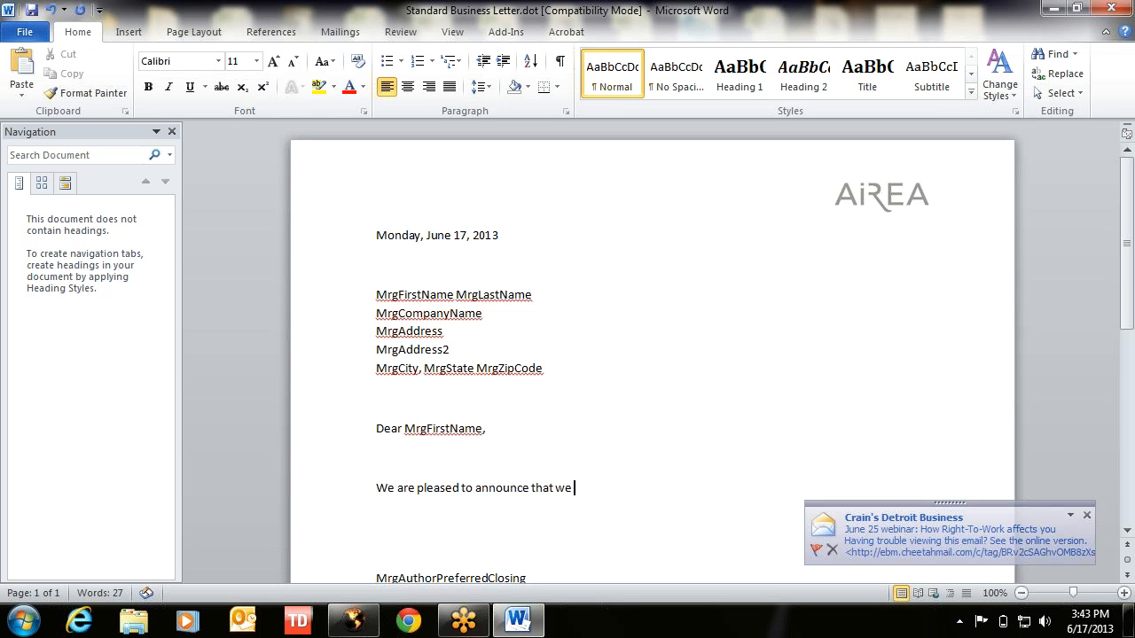
pyautogui.write('have been')
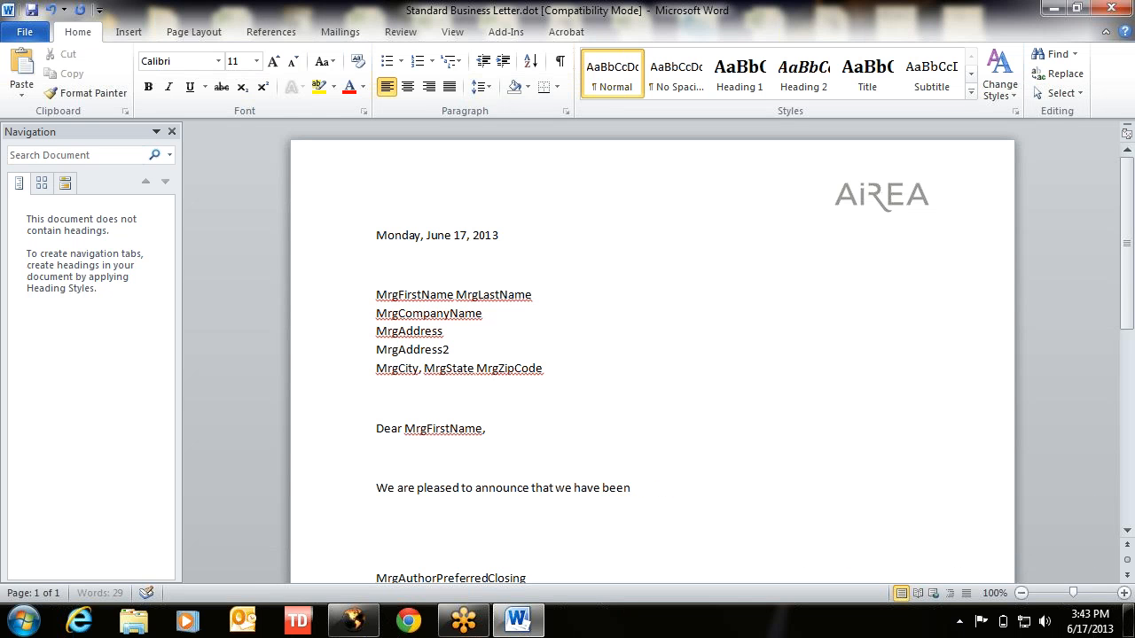
pyautogui.write(' named the #1 Haworth D')
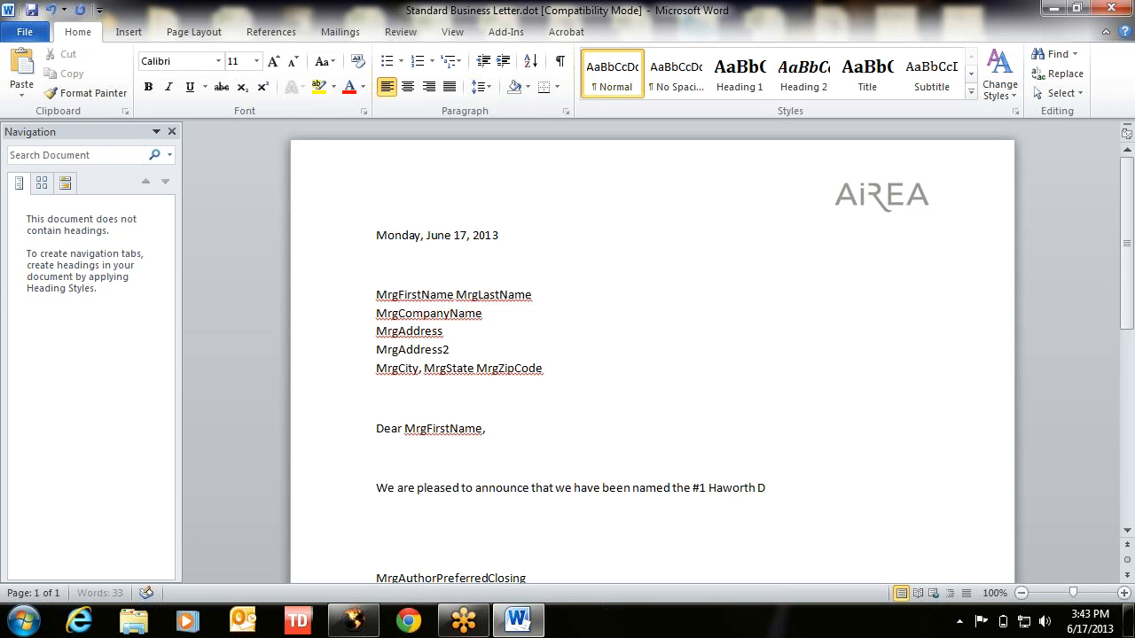
pyautogui.write('ealer in America')
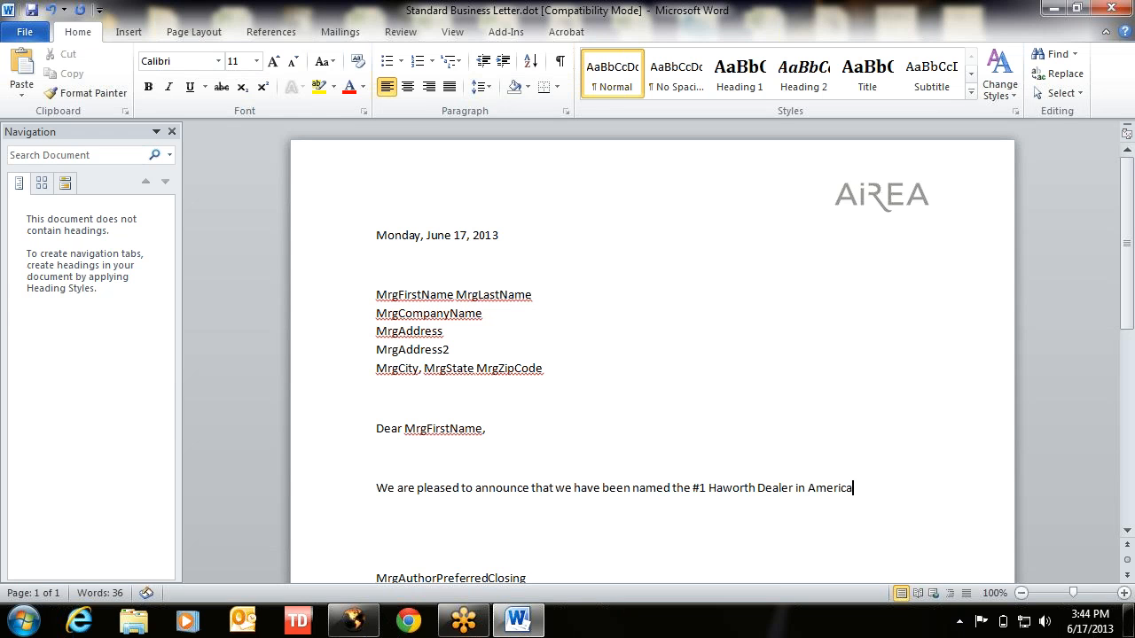
pyautogui.press('Return')
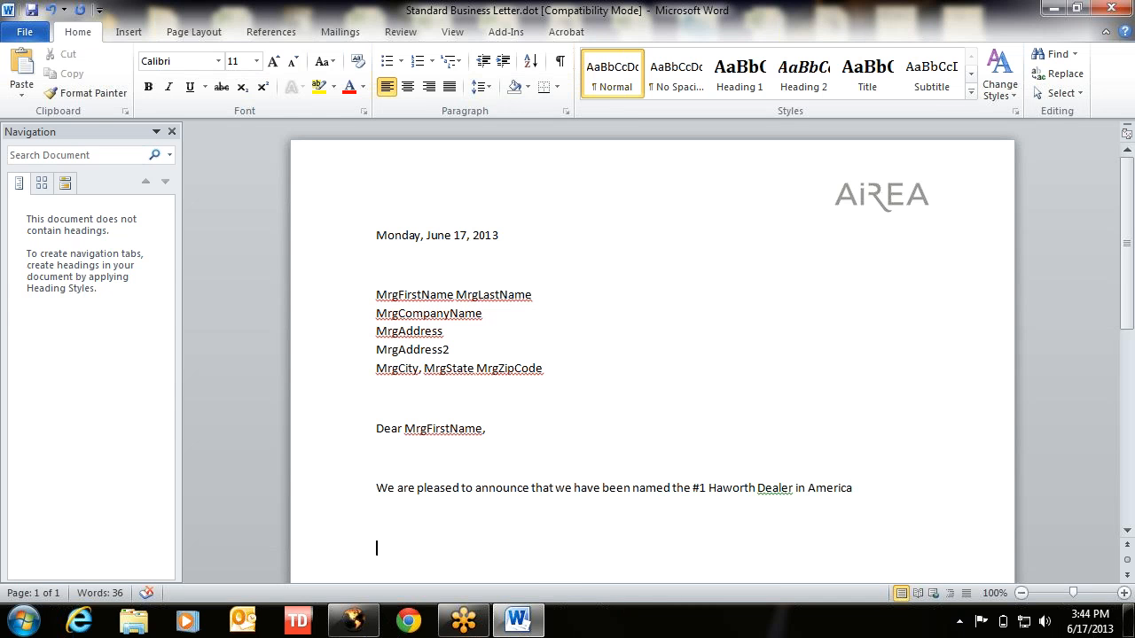
pyautogui.write('Yay US!')
# - Style 'Yay US!' as Heading 2, save the template, and quit Word
pyautogui.click(26, 32)
pyautogui.click(29, 29)
pyautogui.click(32, 10)
pyautogui.click(801, 89)
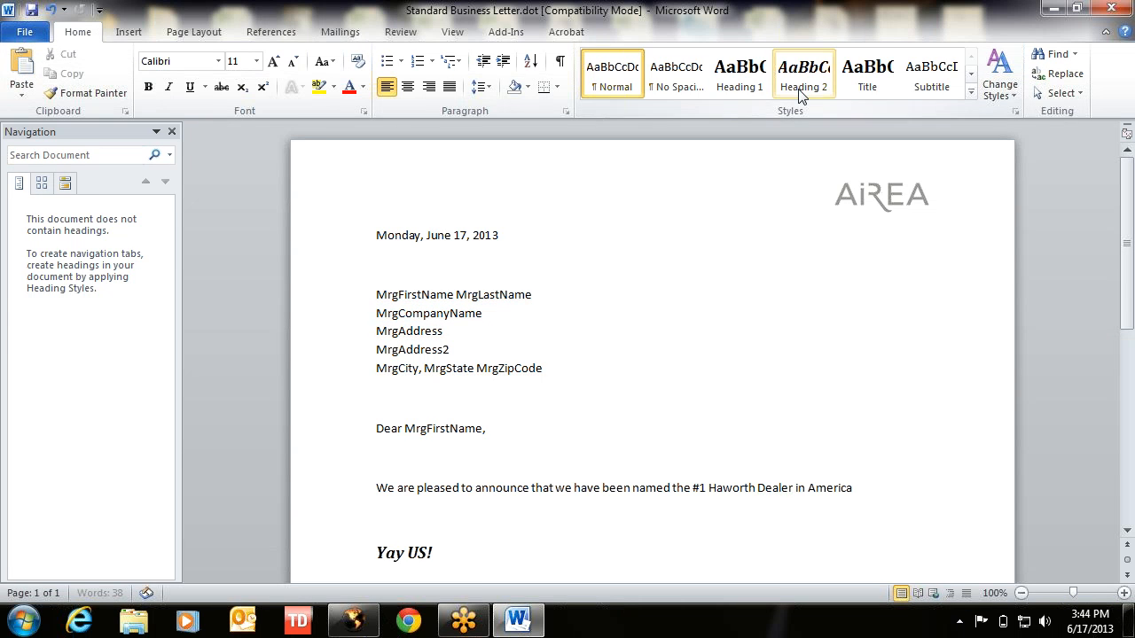
pyautogui.click(1119, 11)
pyautogui.click(1119, 10)
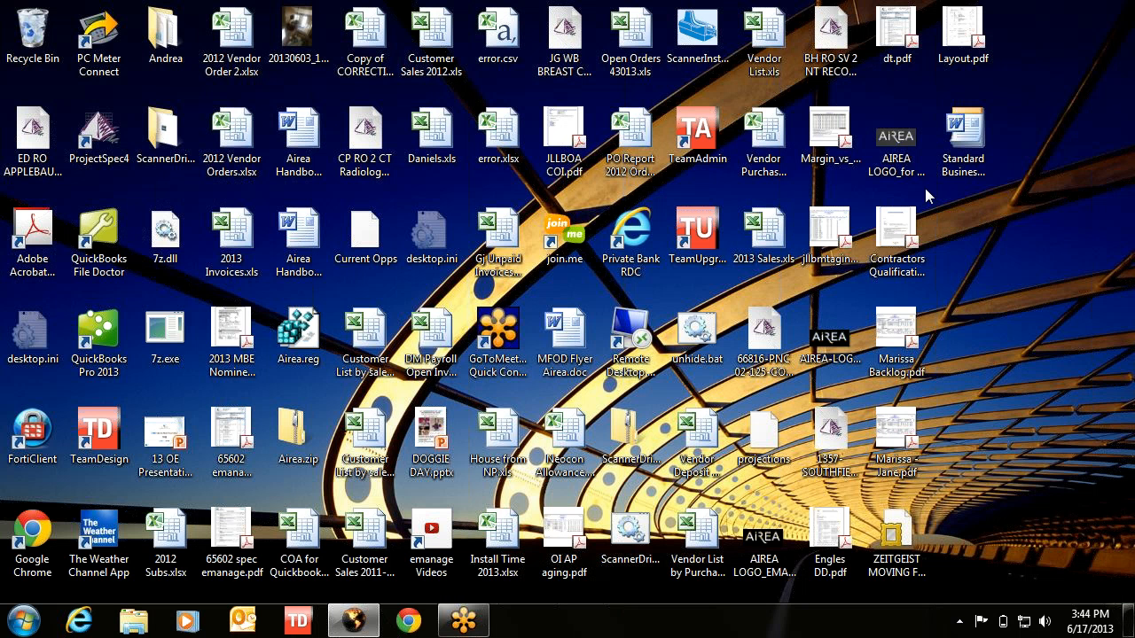
# - Start adding a Letter Forms mail-merge template from the Standard Business Letter .dot file
pyautogui.click(353, 621)
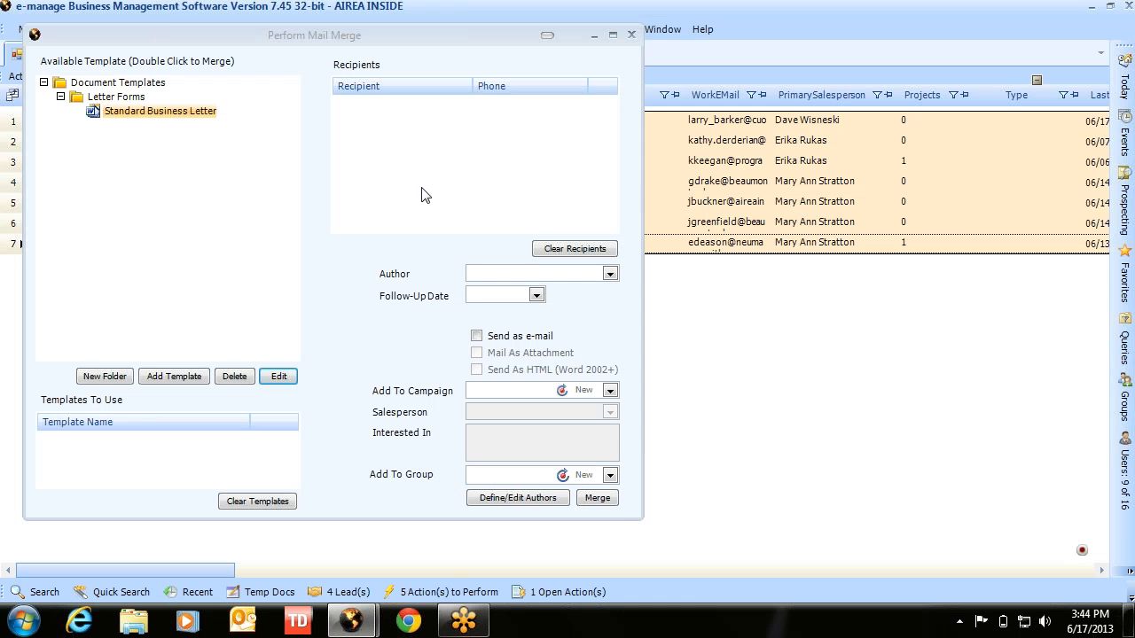
pyautogui.click(89, 98)
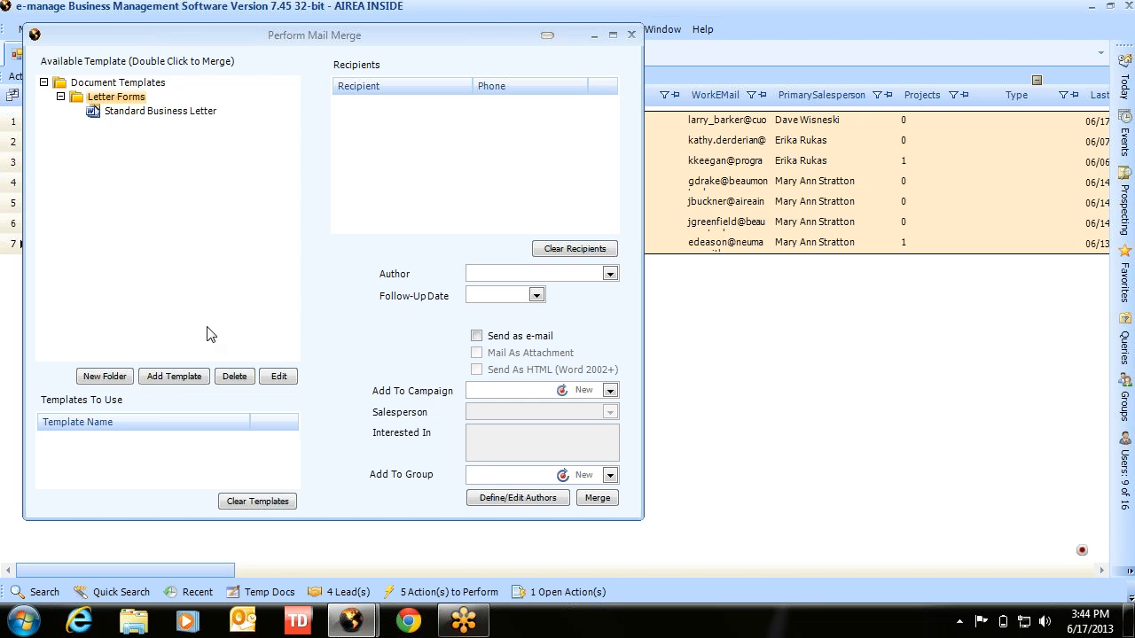
pyautogui.click(180, 382)
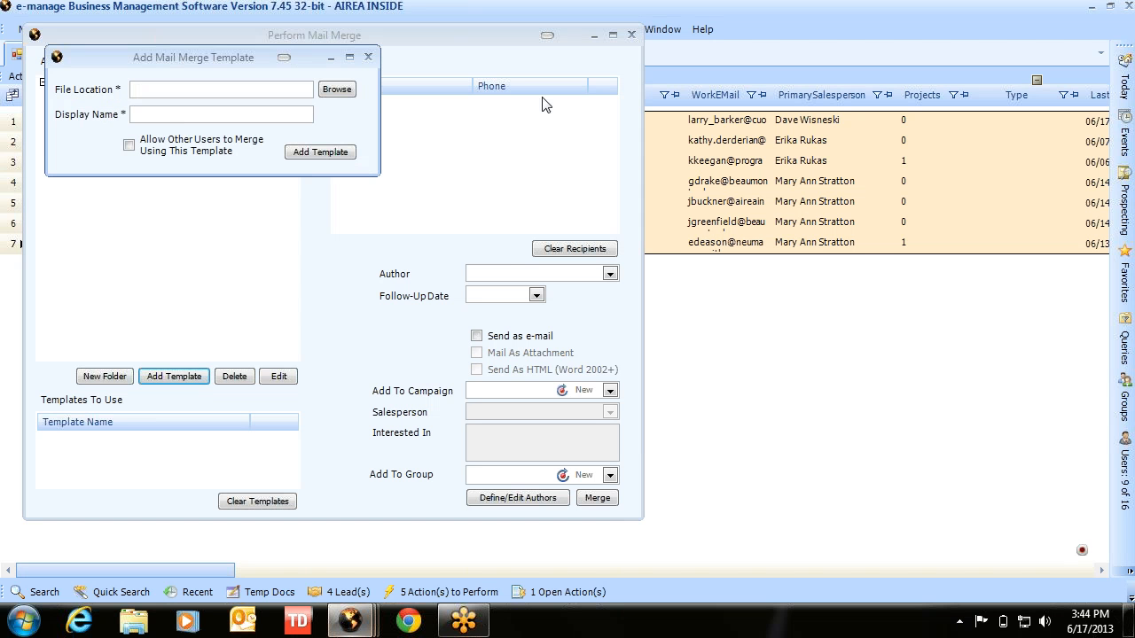
pyautogui.click(337, 90)
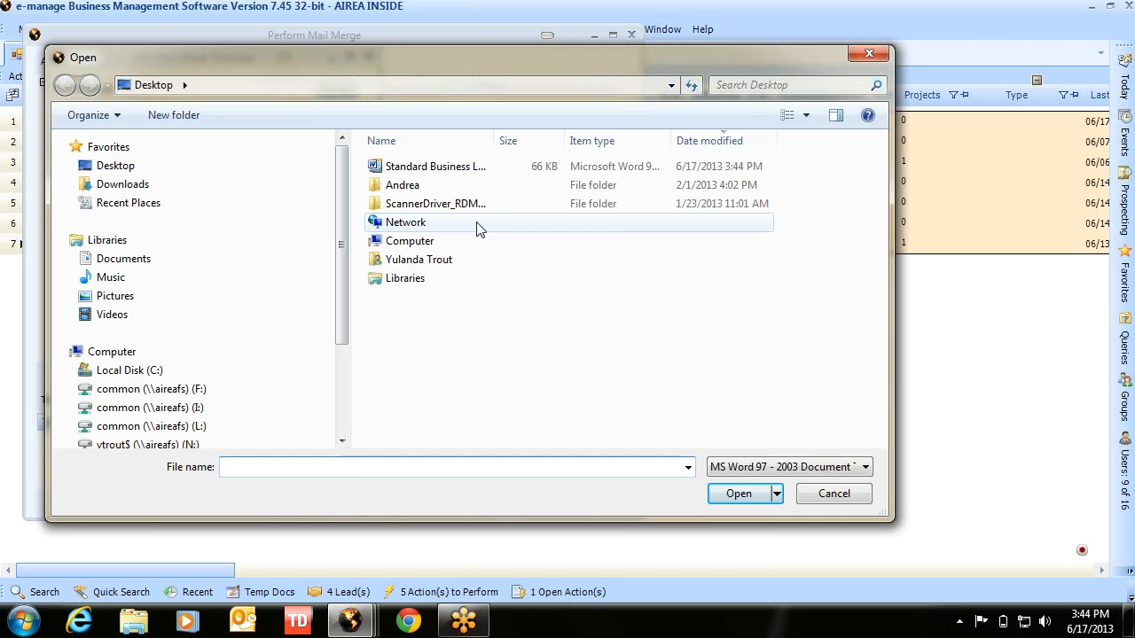
pyautogui.doubleClick(441, 168)
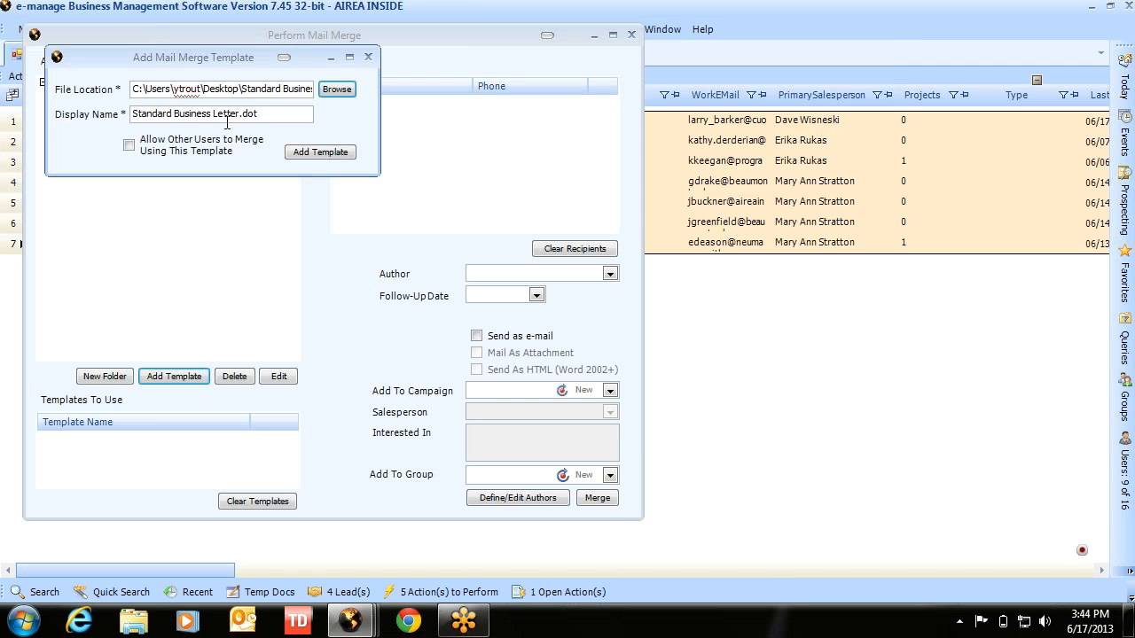
# - Allow other users, name the template Number One Dealer, add it, and close the window
pyautogui.click(140, 147)
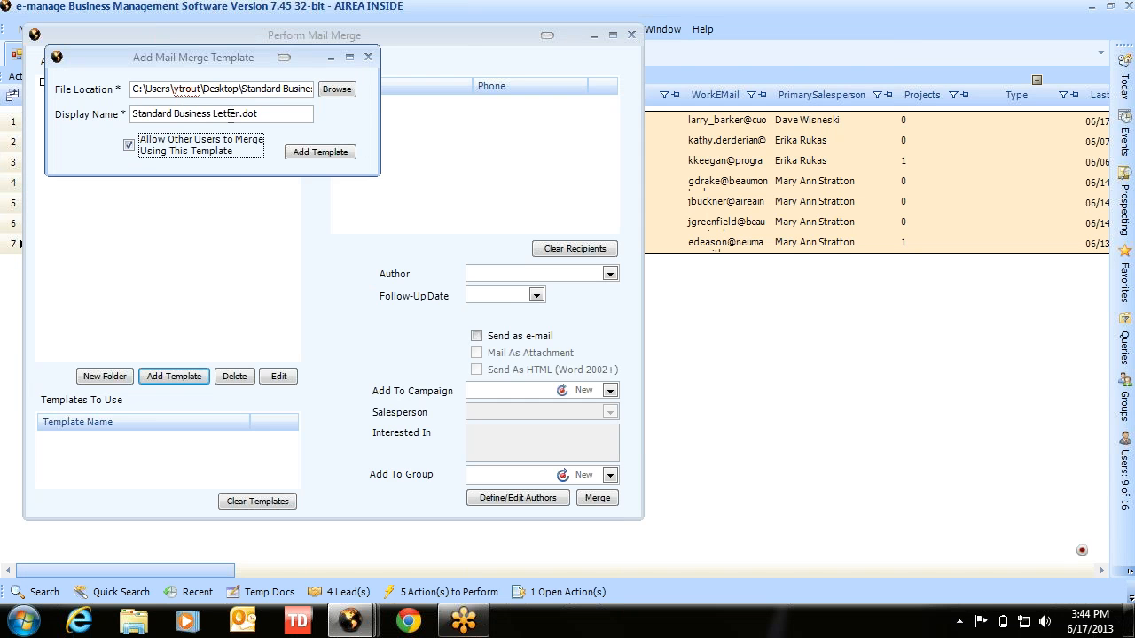
pyautogui.moveTo(257, 115); pyautogui.dragTo(88, 104)
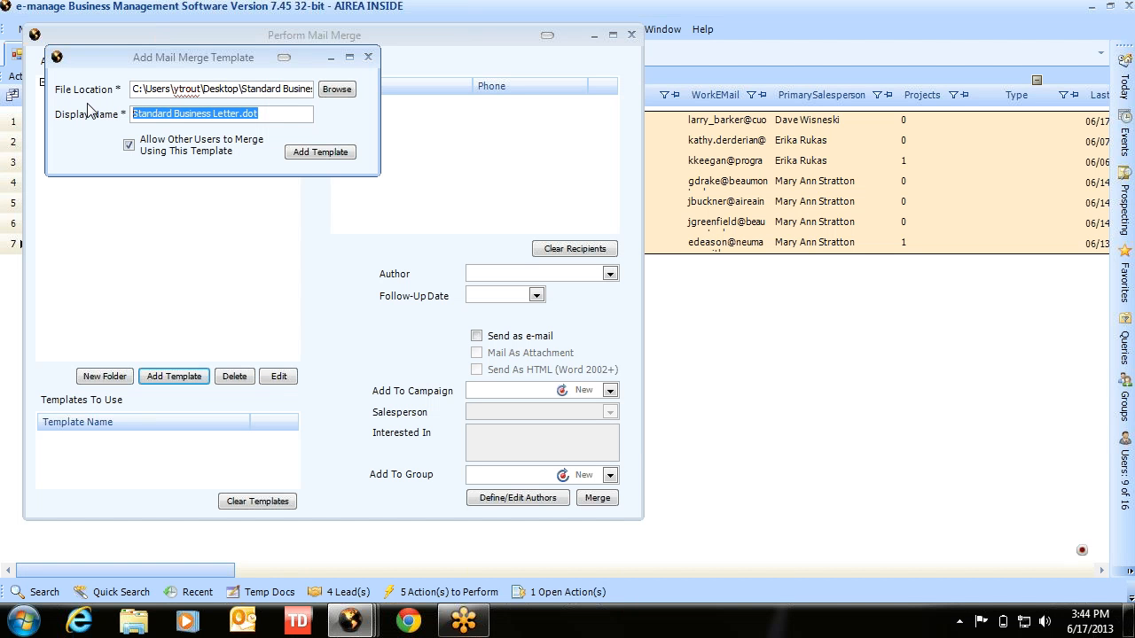
pyautogui.write('Number On')
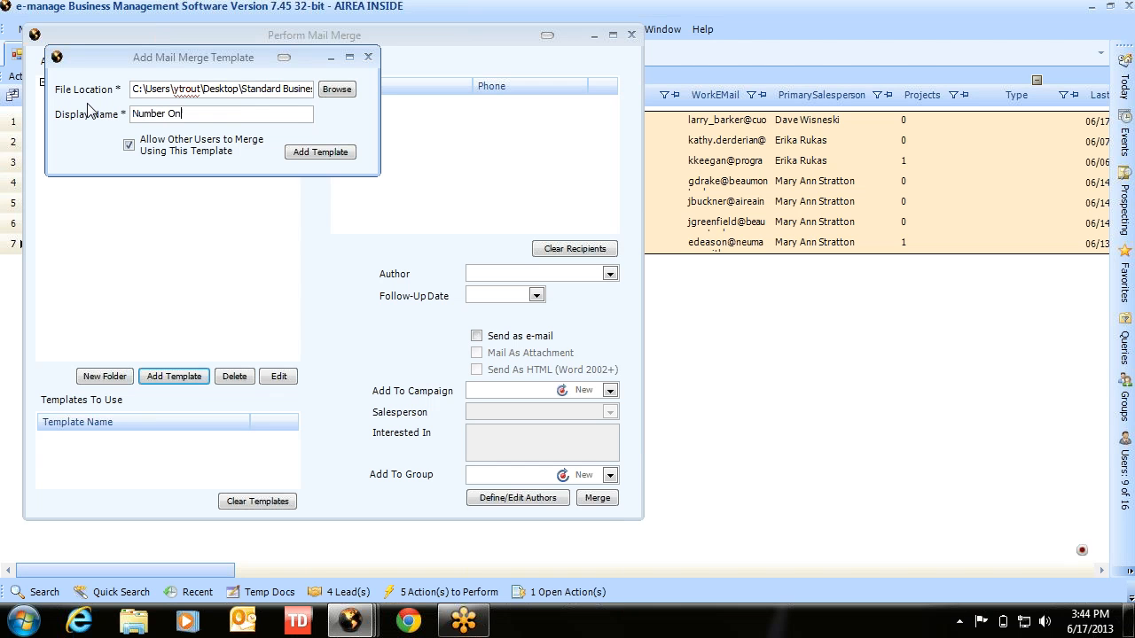
pyautogui.write('e Dealer')
pyautogui.click(317, 154)
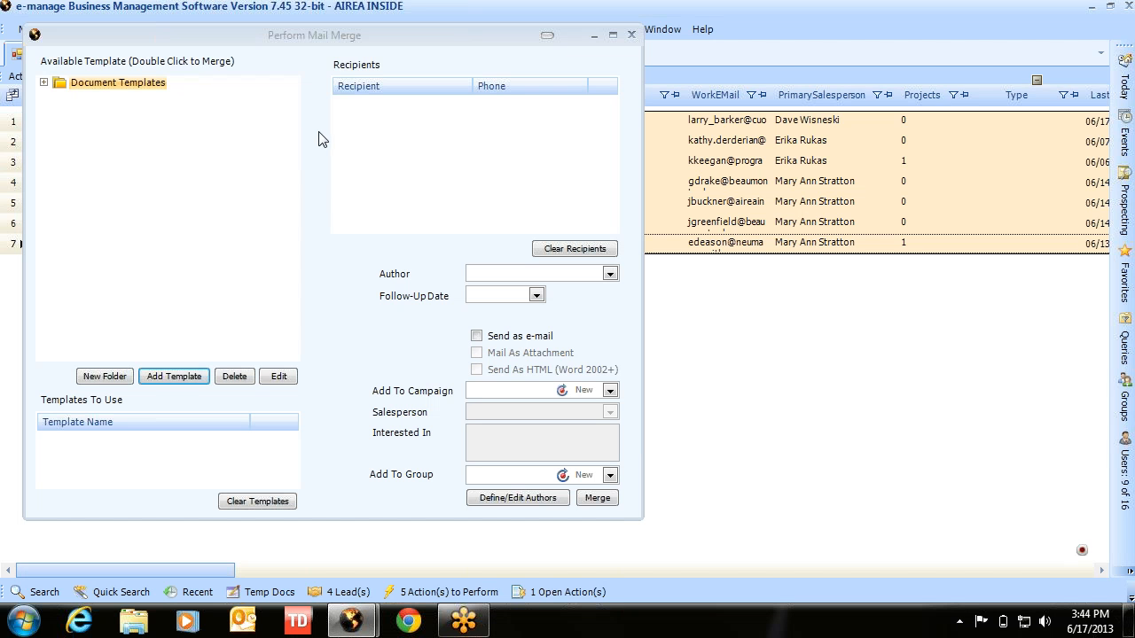
pyautogui.click(630, 36)
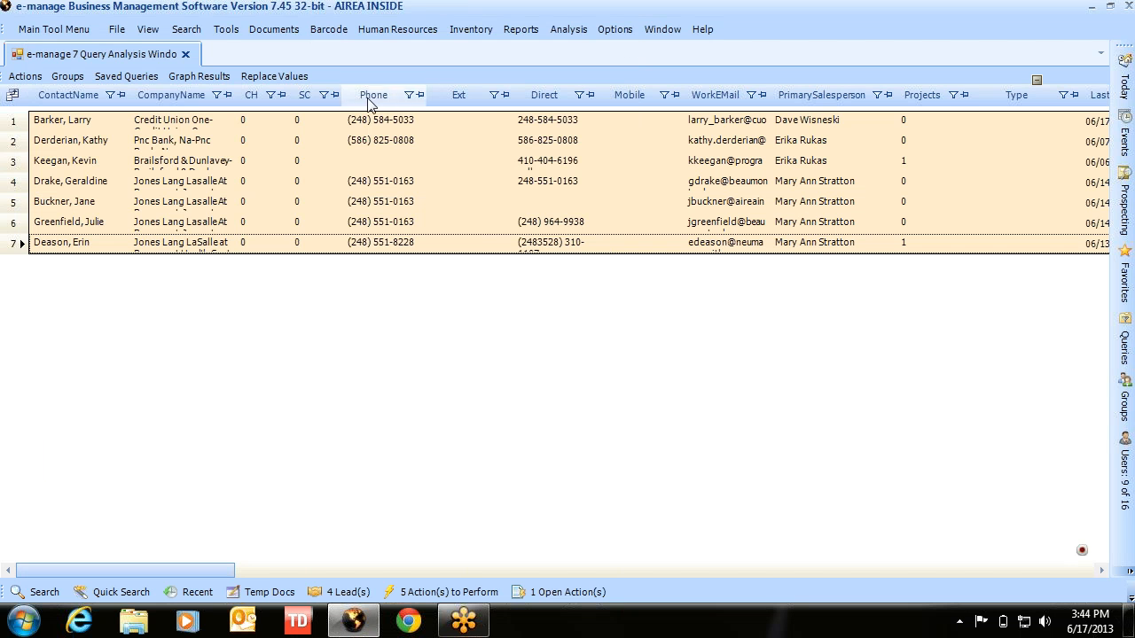
# - Start a new mail merge and add lead rows 3–6 as recipients
pyautogui.click(227, 30)
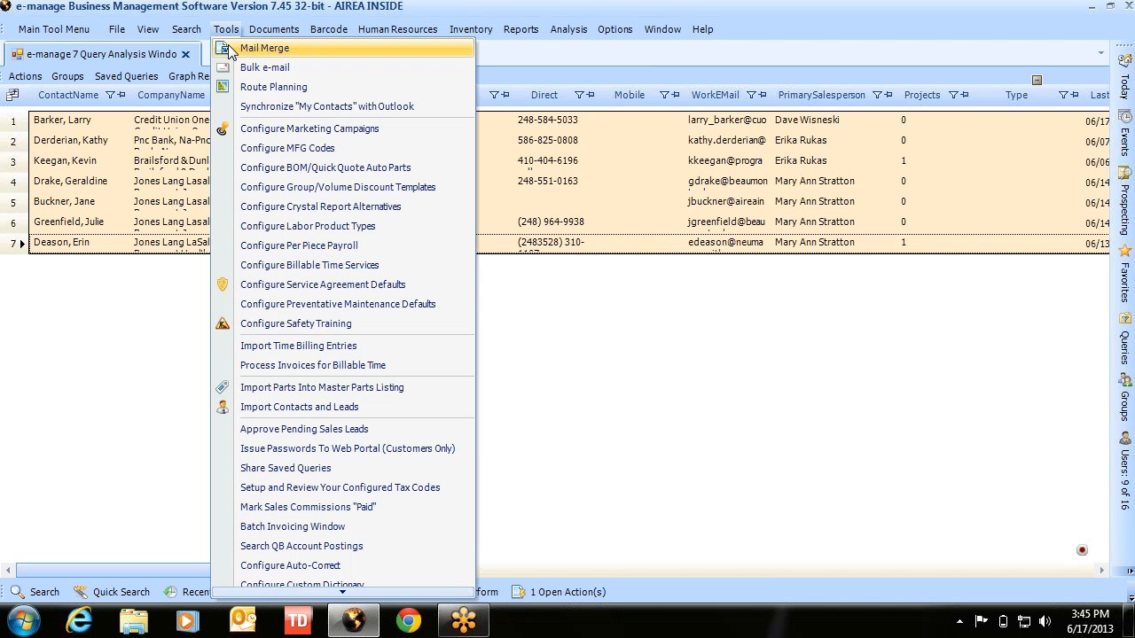
pyautogui.click(228, 49)
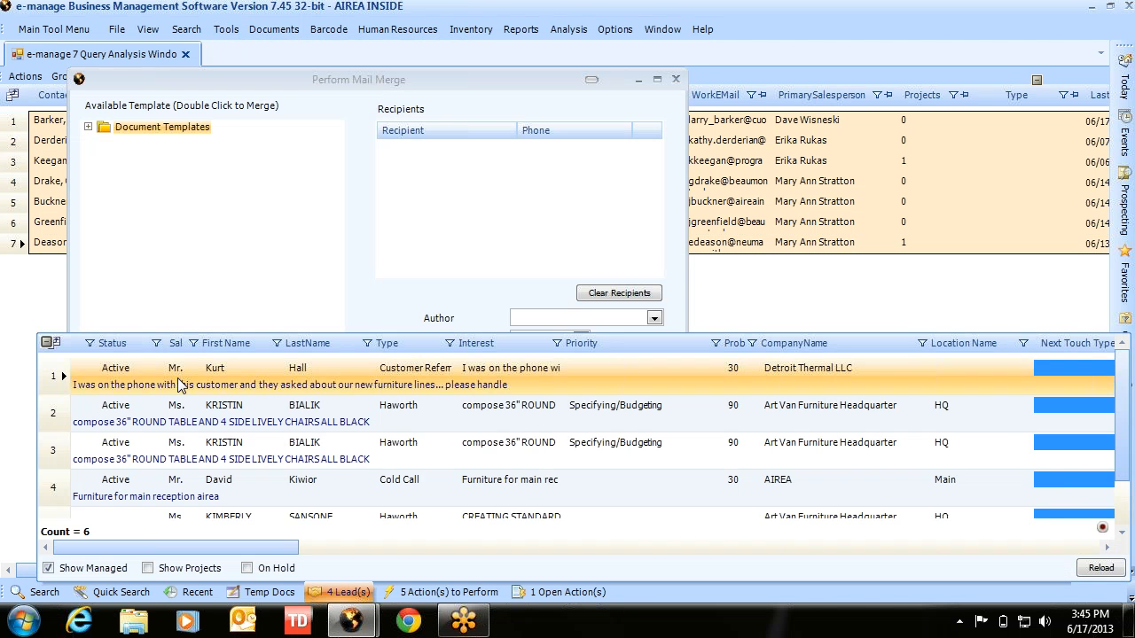
pyautogui.click(162, 520)
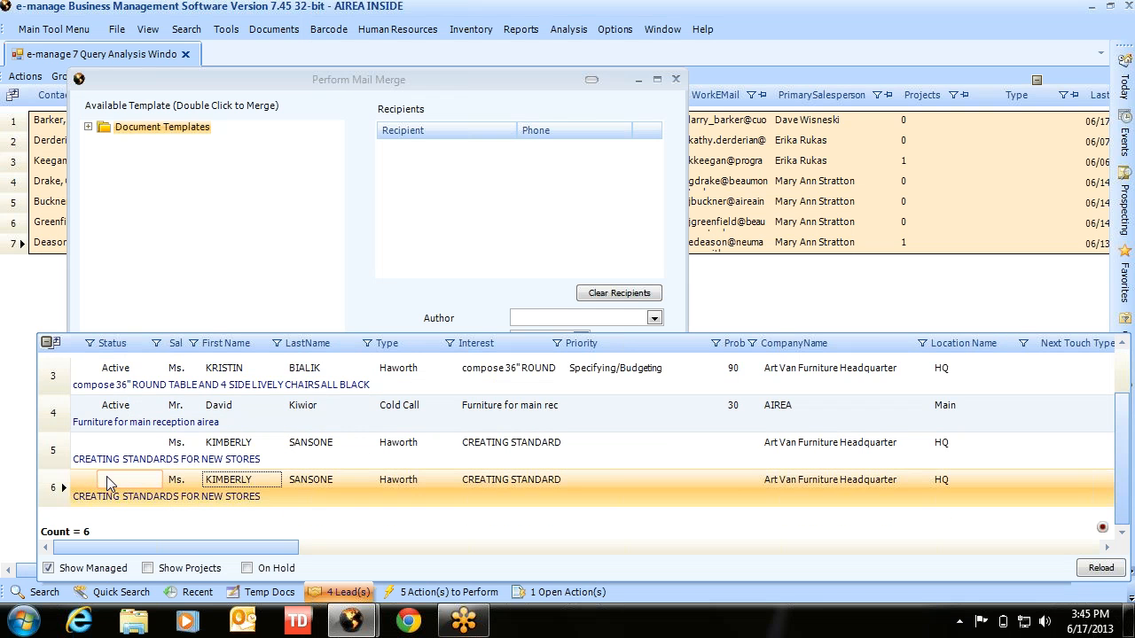
pyautogui.scroll(2, 136, 478)
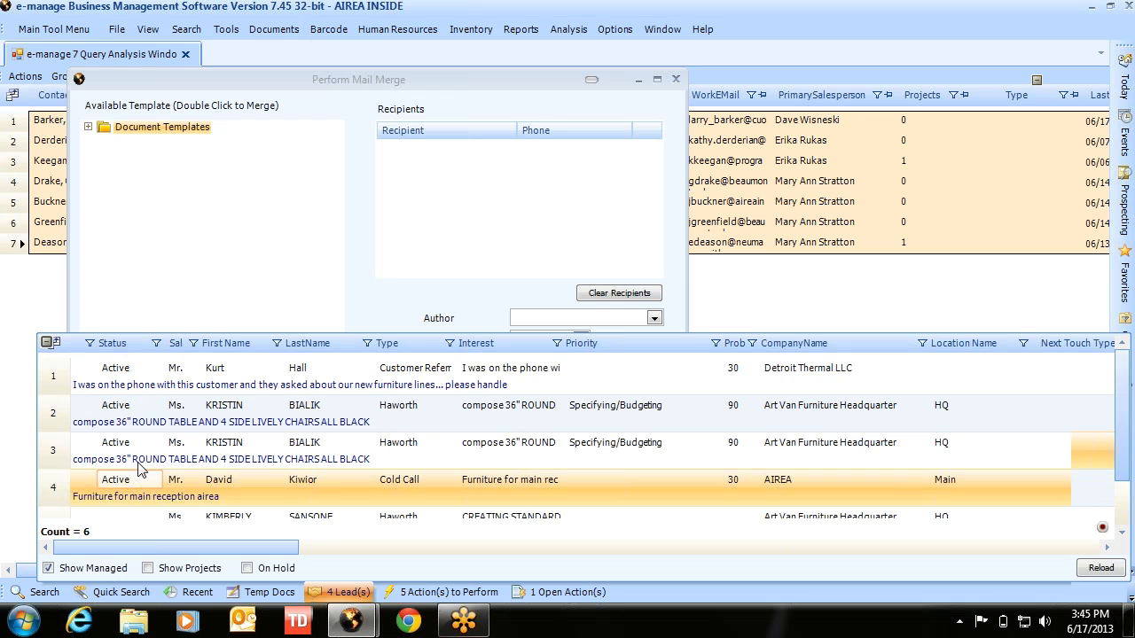
pyautogui.click(111, 376)
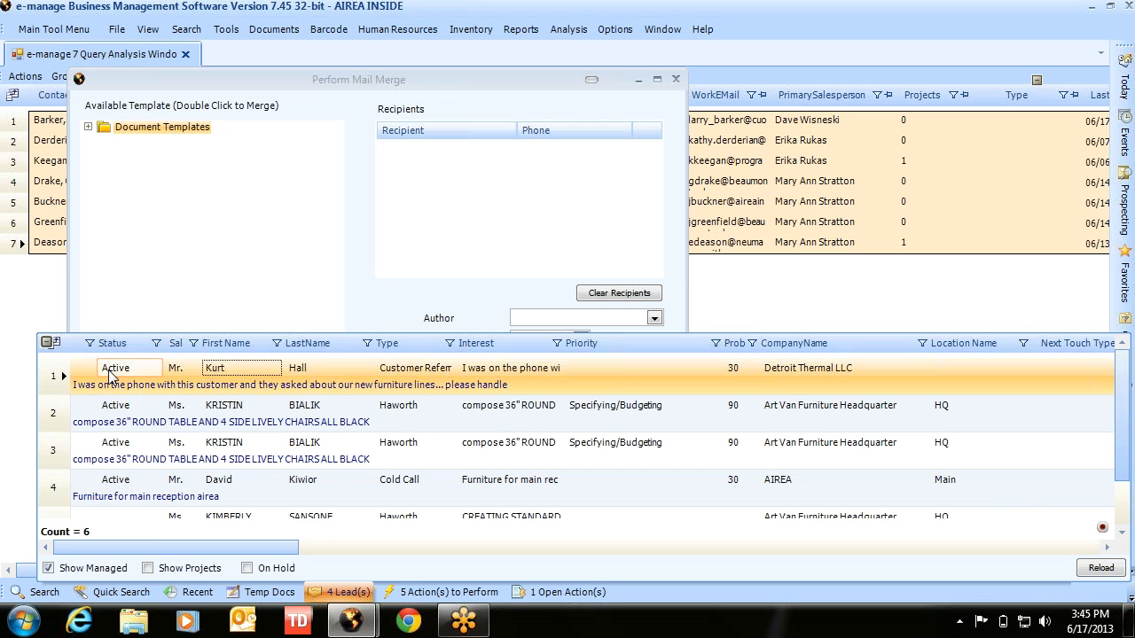
pyautogui.click(113, 413)
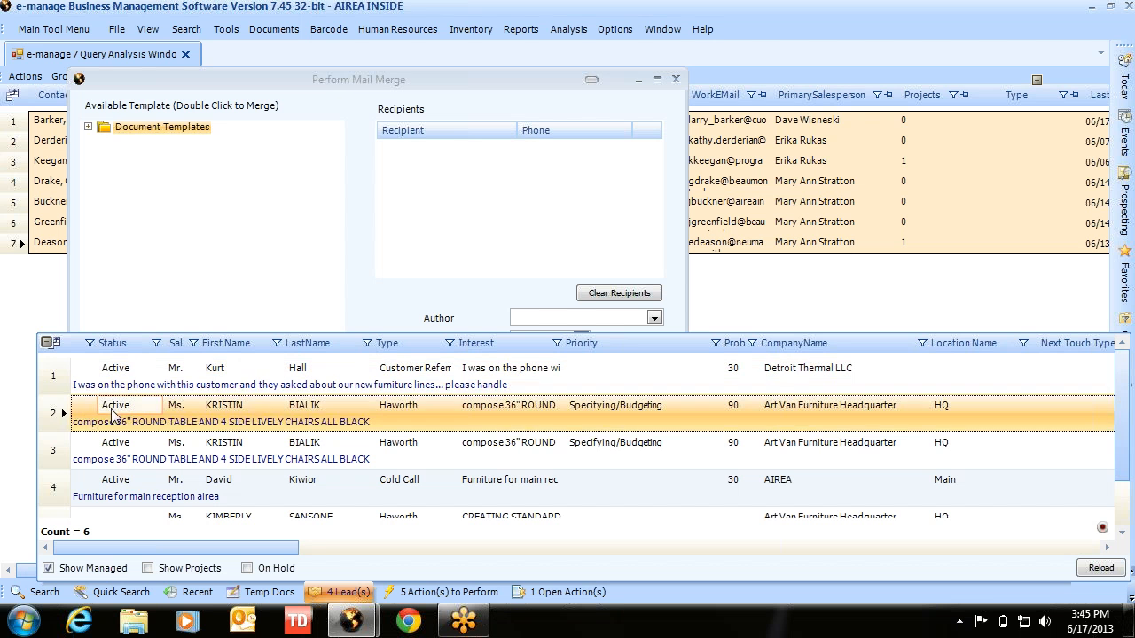
pyautogui.click(58, 377)
pyautogui.keyDown('ctrl'); pyautogui.click(56, 421); pyautogui.keyUp('ctrl')
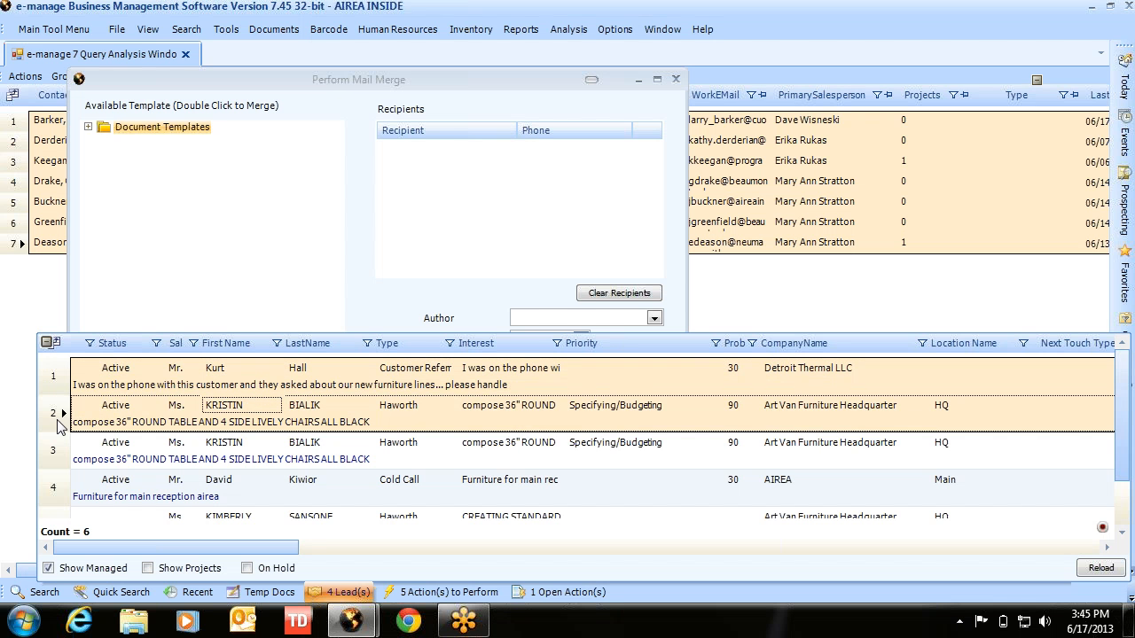
pyautogui.keyDown('ctrl'); pyautogui.click(56, 453); pyautogui.keyUp('ctrl')
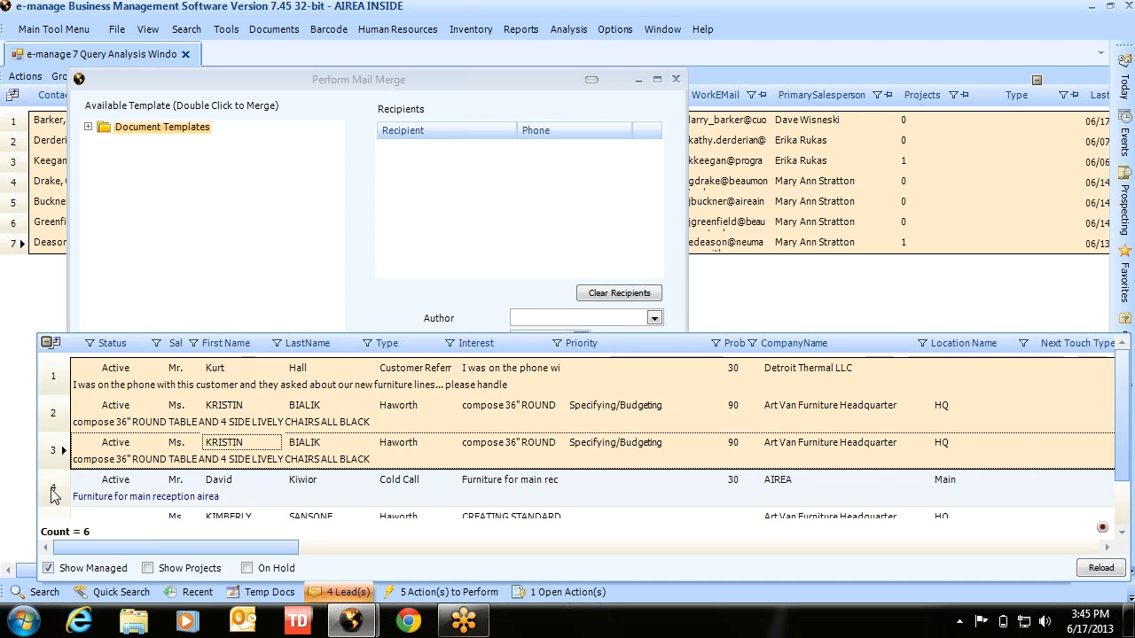
pyautogui.keyDown('ctrl'); pyautogui.click(52, 493); pyautogui.keyUp('ctrl')
pyautogui.keyDown('ctrl'); pyautogui.click(56, 461); pyautogui.keyUp('ctrl')
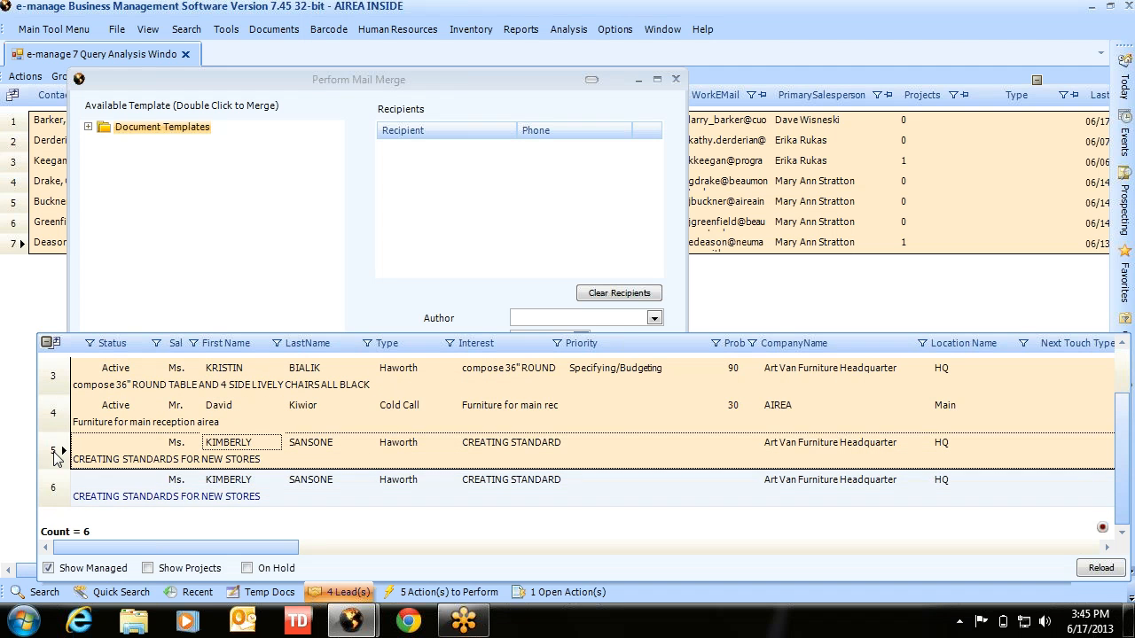
pyautogui.keyDown('ctrl'); pyautogui.click(64, 499); pyautogui.keyUp('ctrl')
pyautogui.moveTo(98, 498); pyautogui.dragTo(448, 206)
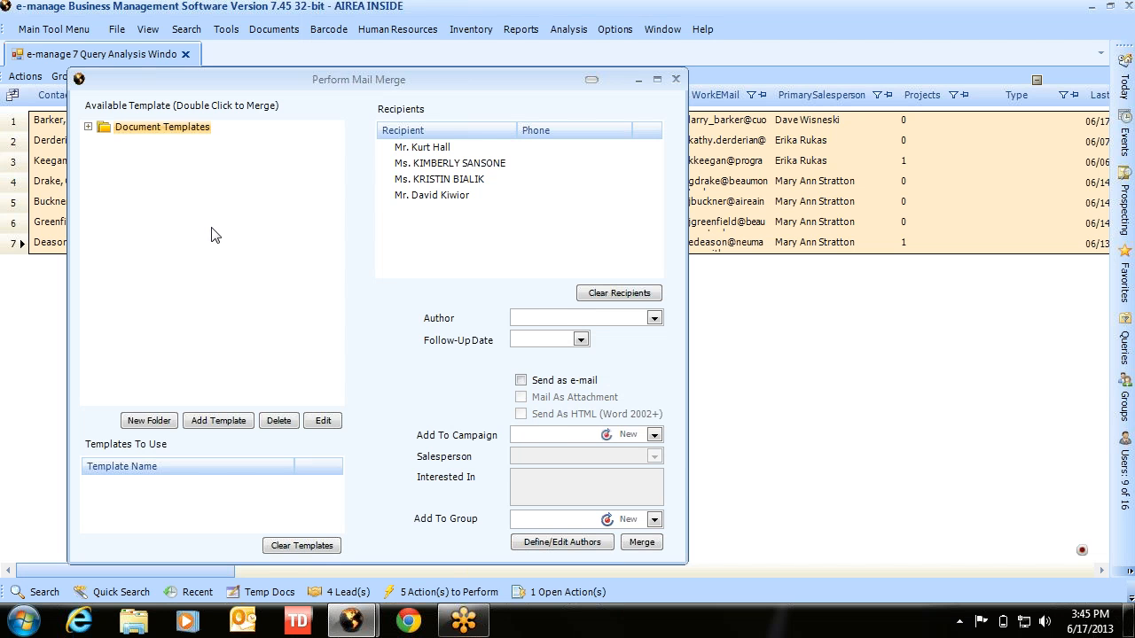
# - Choose the Number One Dealer template from Letter Forms, assign an author, and run the merge
pyautogui.click(88, 127)
pyautogui.click(105, 141)
pyautogui.doubleClick(142, 168)
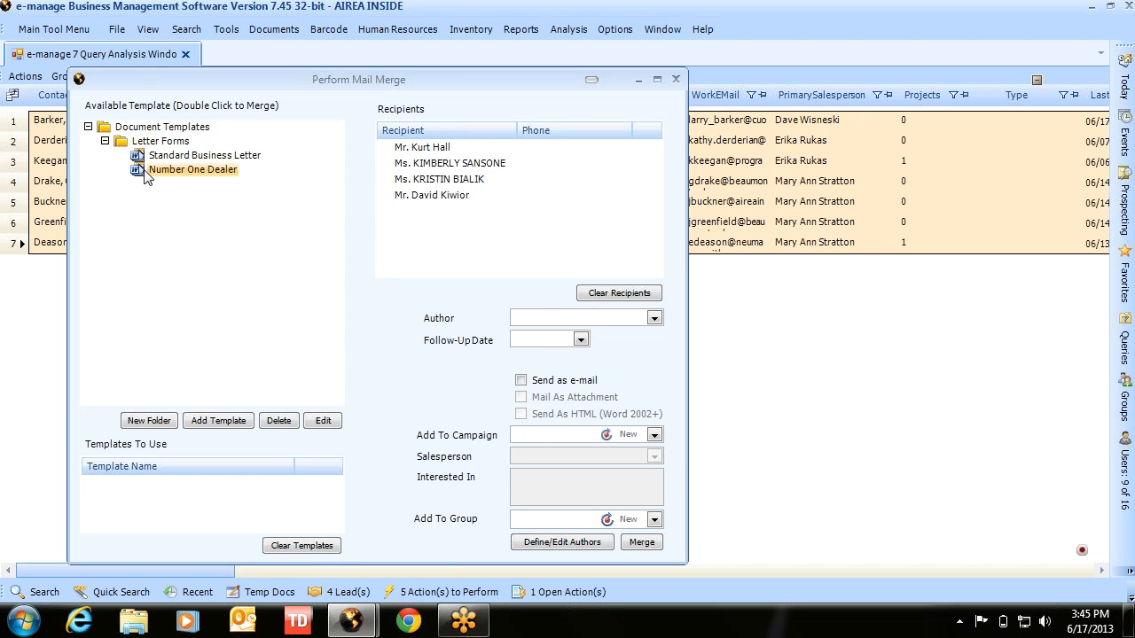
pyautogui.click(654, 318)
pyautogui.click(567, 347)
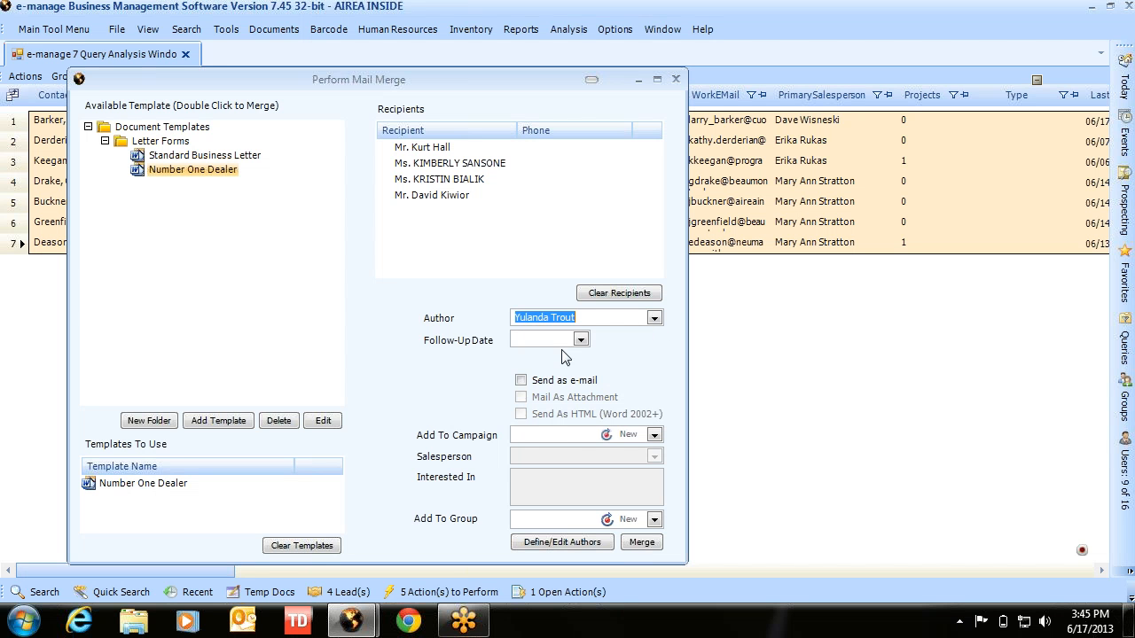
pyautogui.click(652, 550)
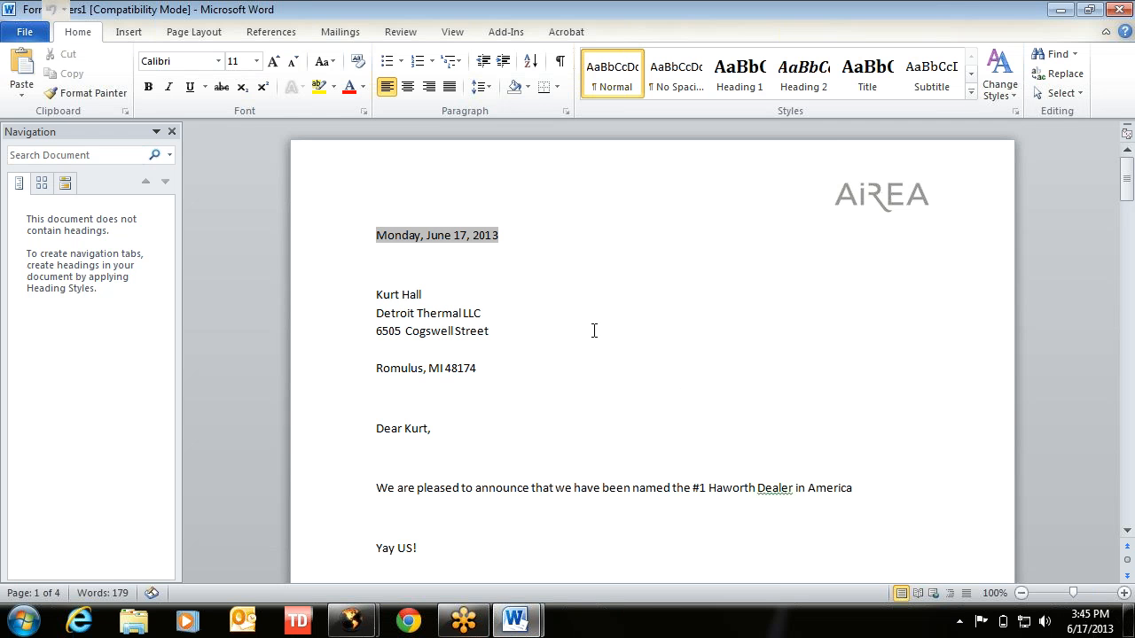
# - Review the four merged letters, close Word discarding both documents, and close the mail merge window
pyautogui.scroll(-9, 596, 328)
pyautogui.scroll(-8, 593, 332)
pyautogui.scroll(-20, 593, 332)
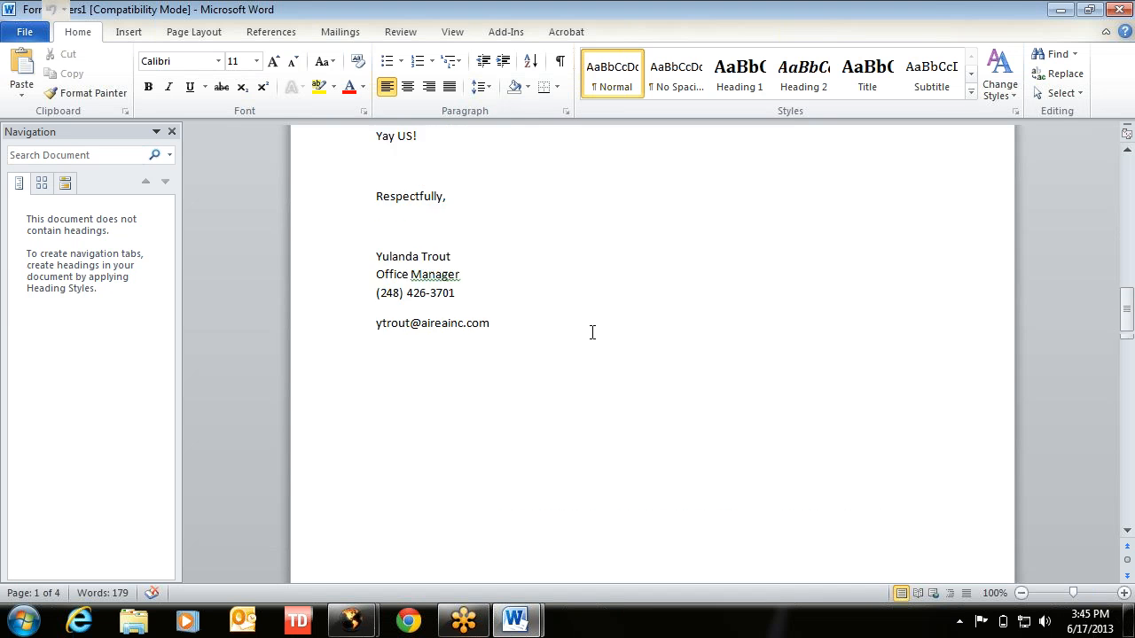
pyautogui.scroll(-15, 593, 332)
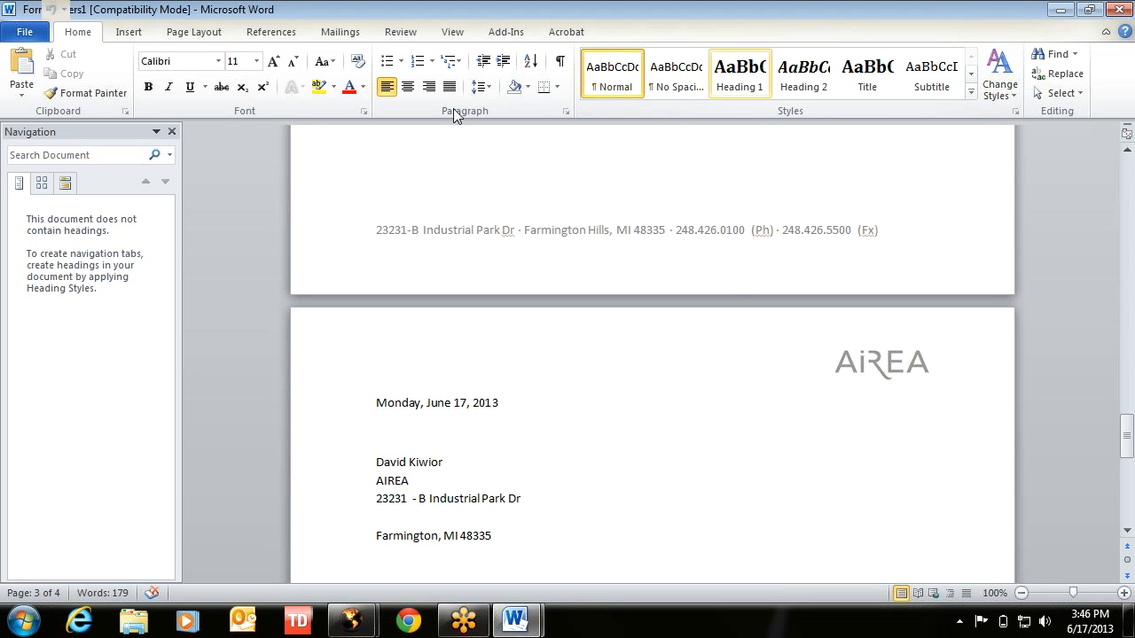
pyautogui.click(1121, 11)
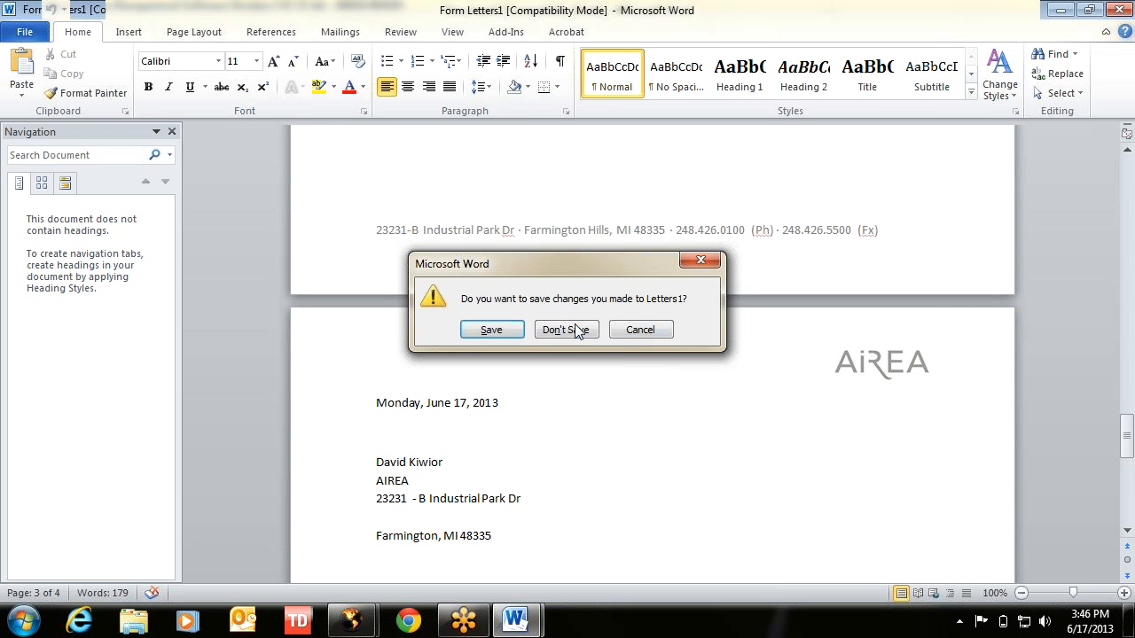
pyautogui.click(580, 330)
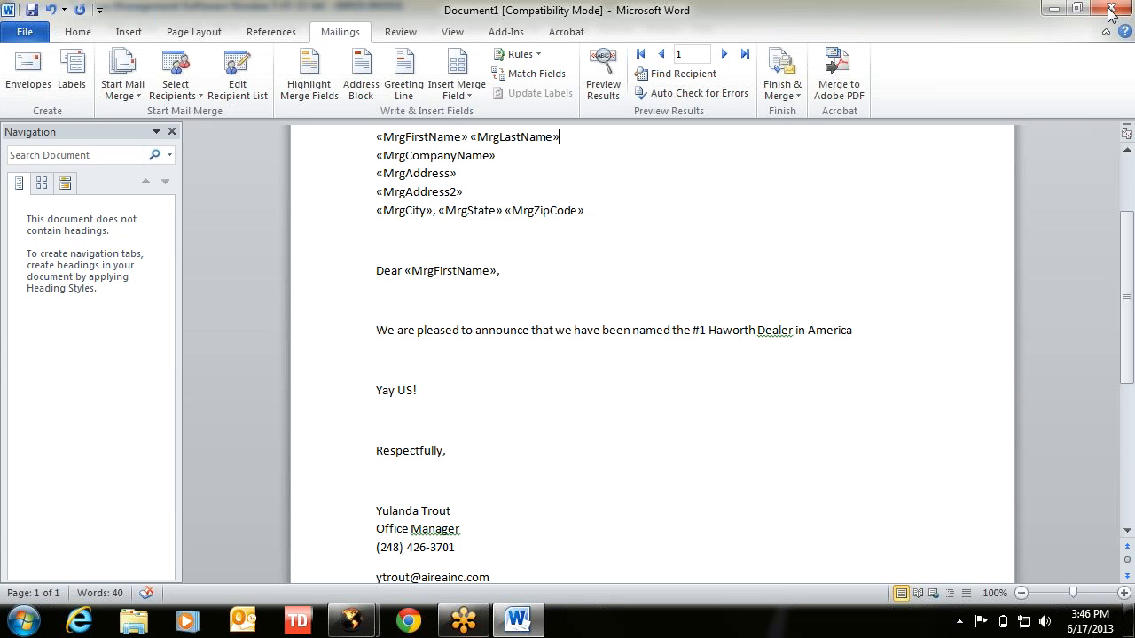
pyautogui.click(1119, 8)
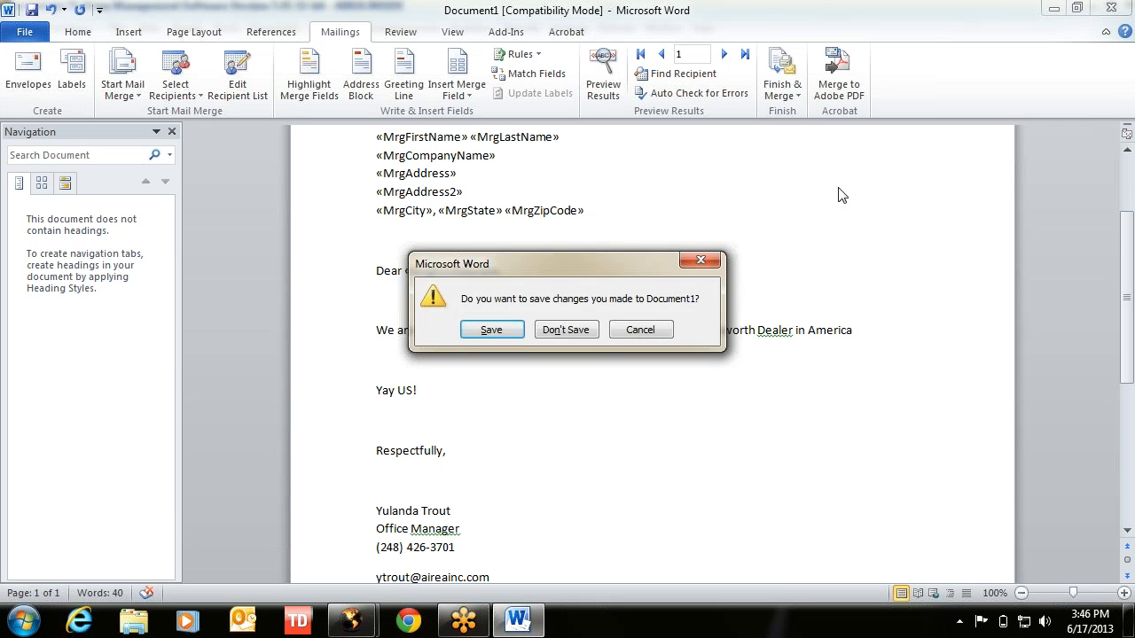
pyautogui.click(564, 328)
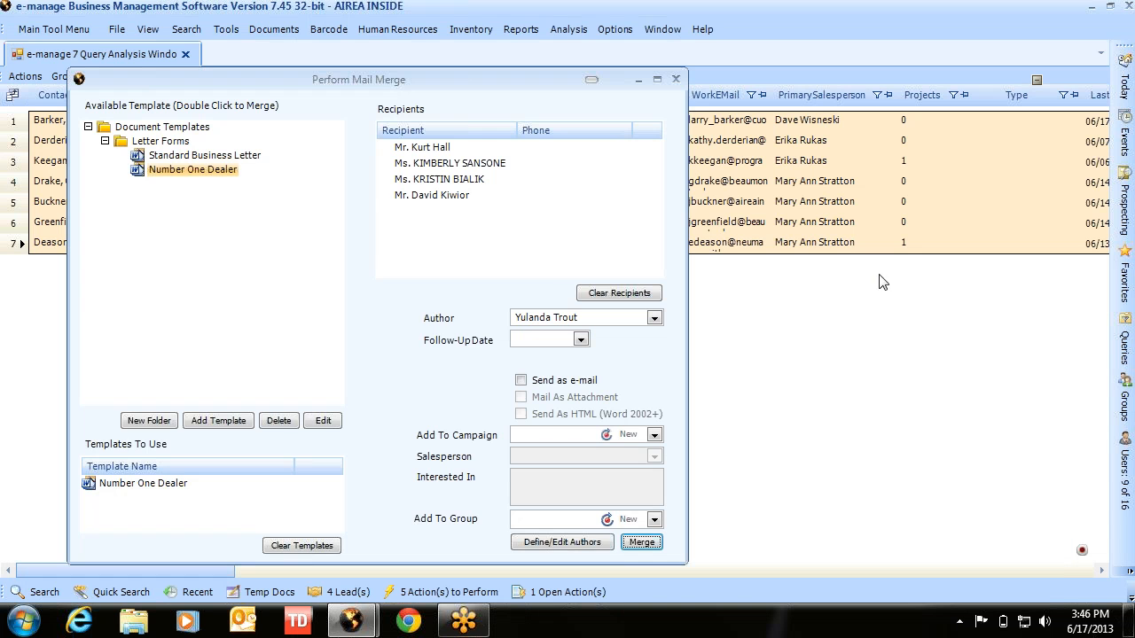
pyautogui.click(674, 83)
# - Launch Word, then browse to haworth.com and open the WALLS > Enclose product page
pyautogui.click(24, 621)
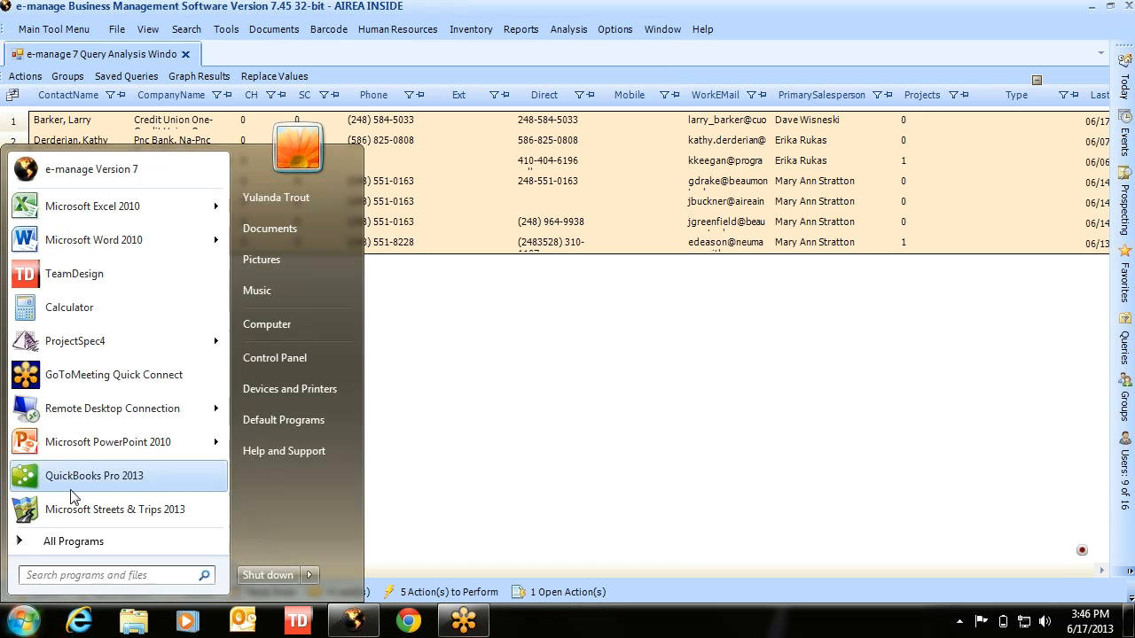
pyautogui.click(64, 253)
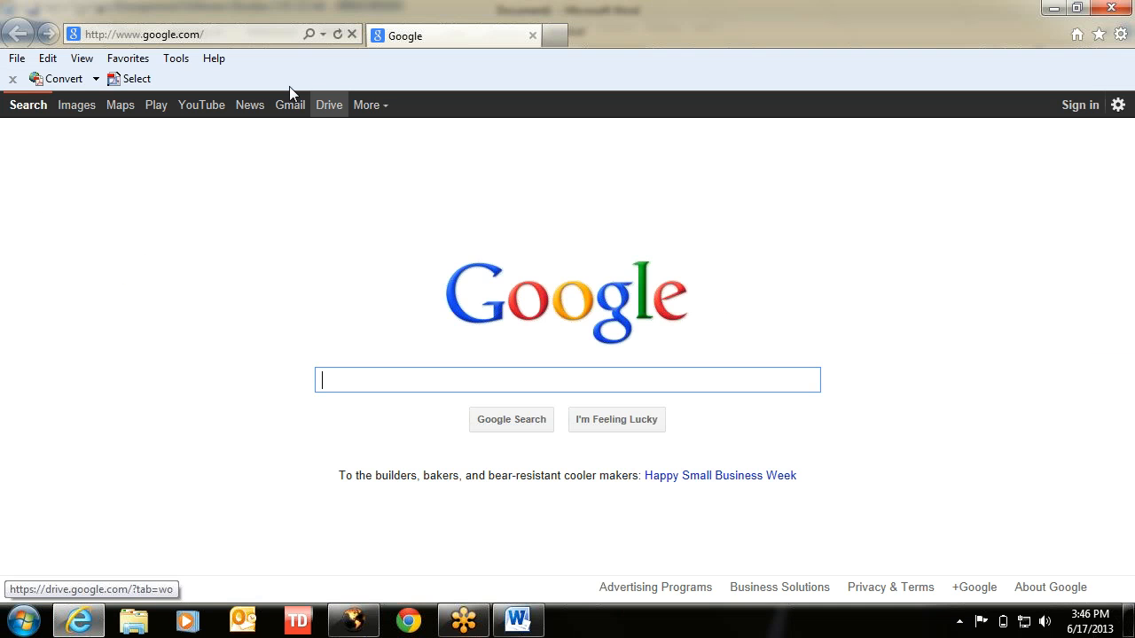
pyautogui.click(228, 36)
pyautogui.write('haw')
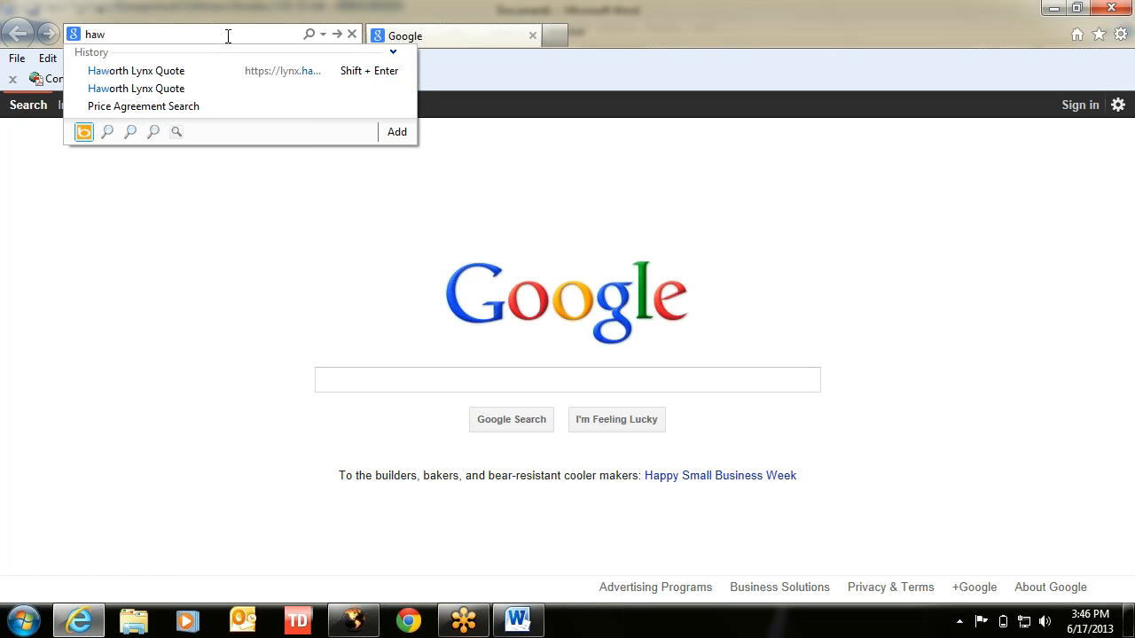
pyautogui.write('orth.com')
pyautogui.press('Return')
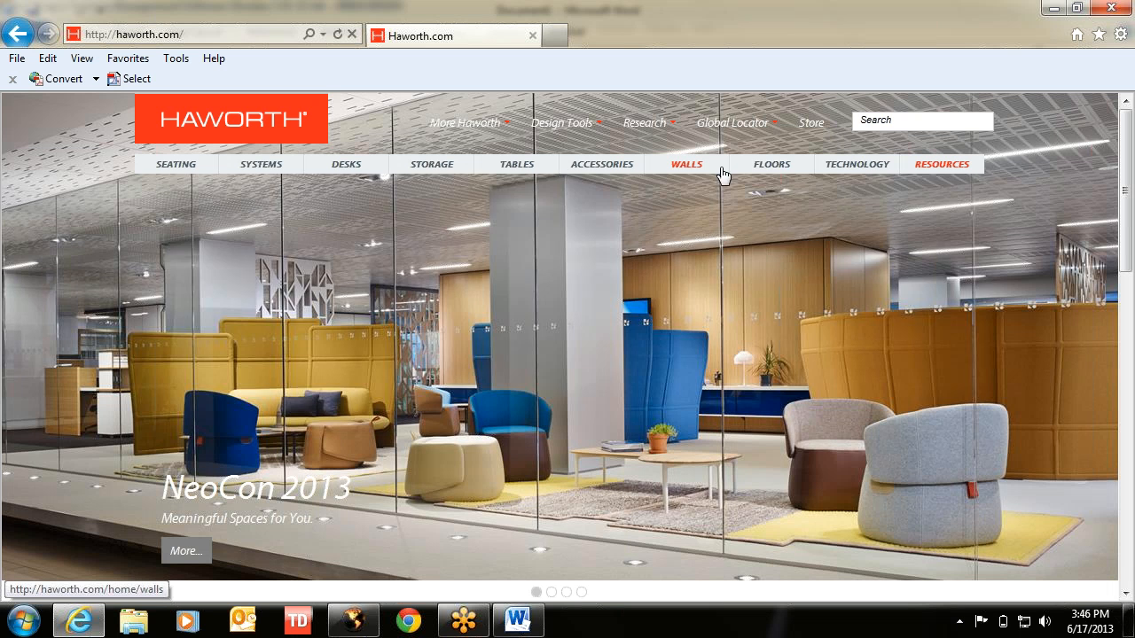
pyautogui.moveTo(694, 170)
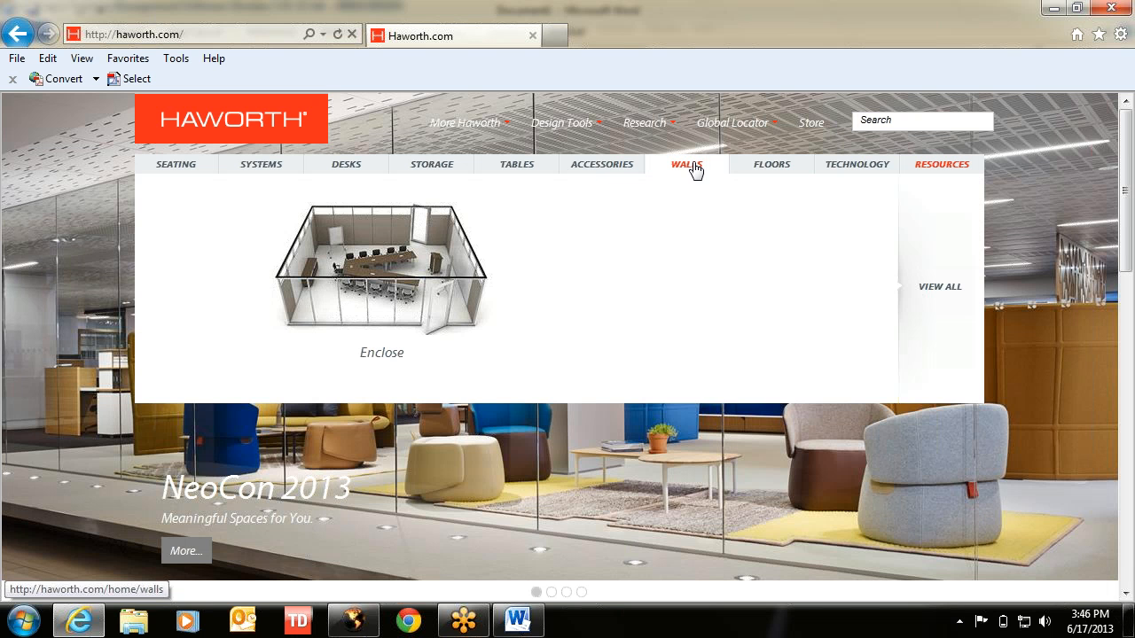
pyautogui.click(371, 284)
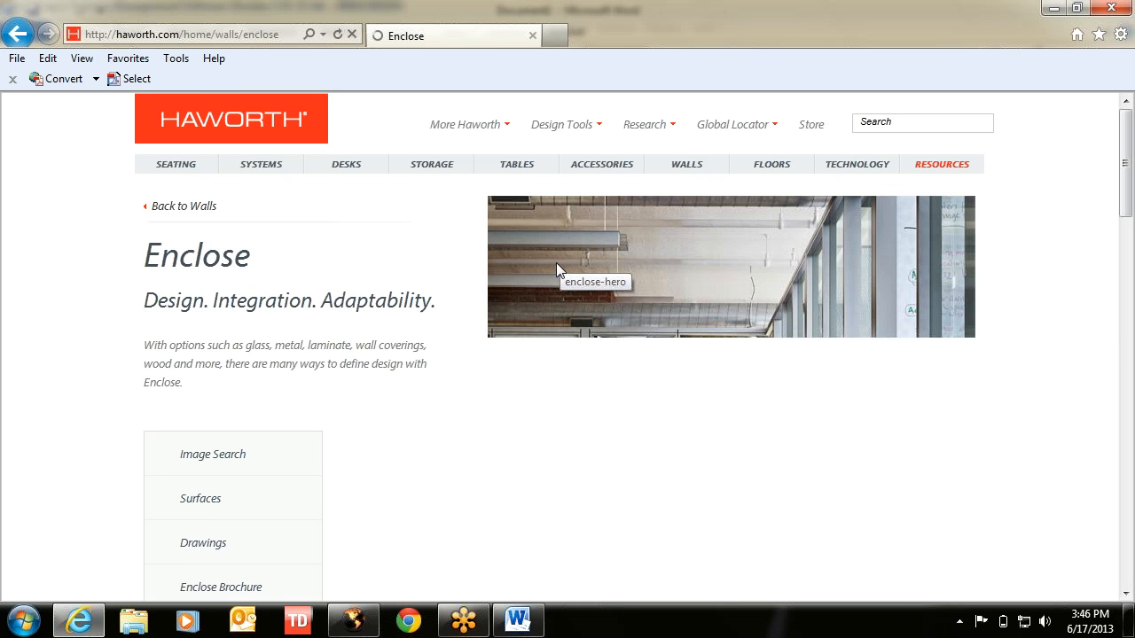
# - Select all of the Enclose page's content to copy it
pyautogui.scroll(-3, 557, 264)
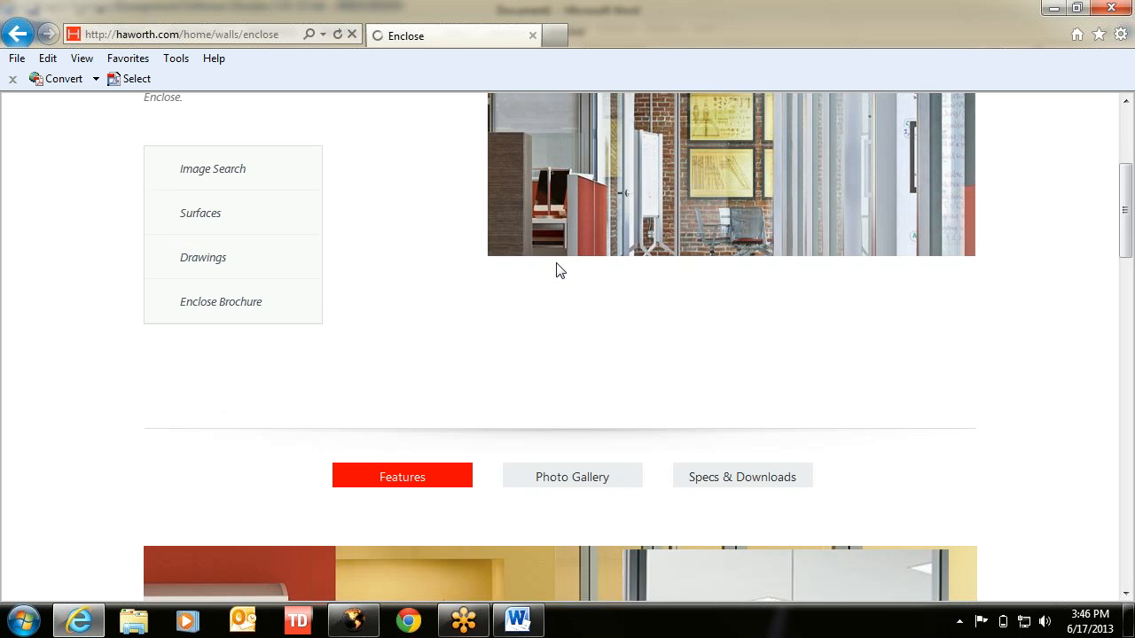
pyautogui.scroll(2, 559, 271)
pyautogui.scroll(1, 556, 263)
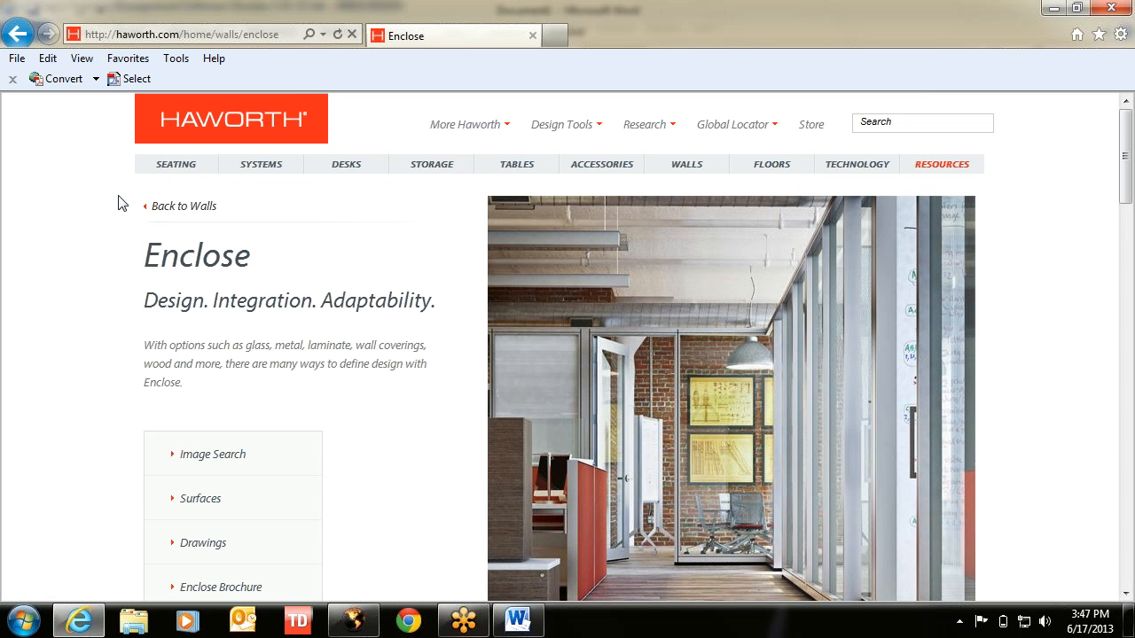
pyautogui.hotkey('ctrl', 'a')
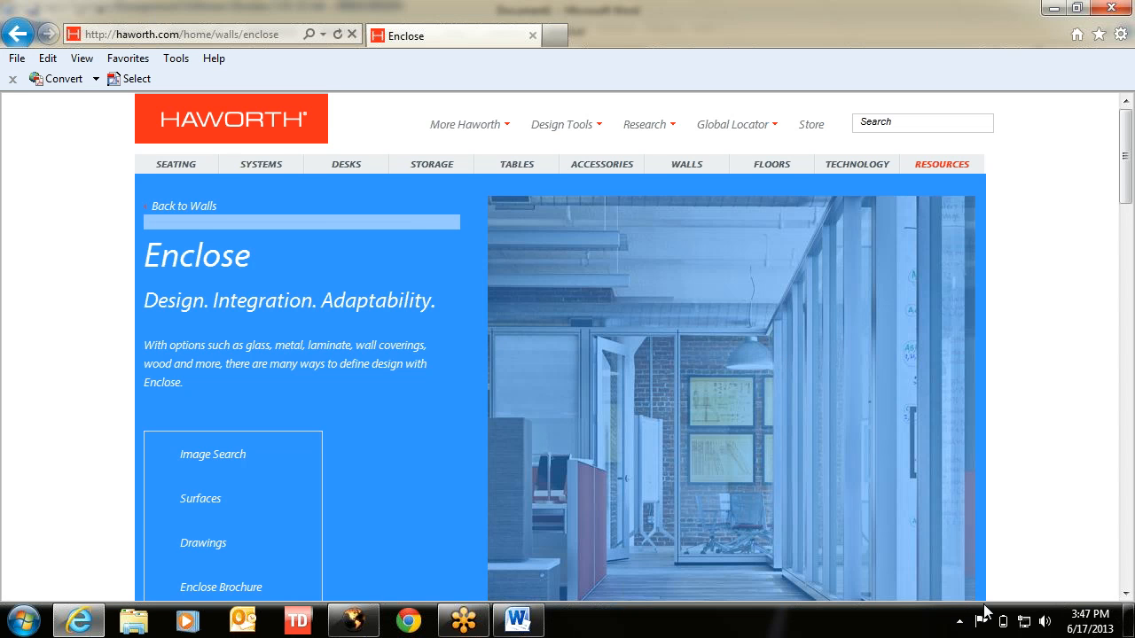
pyautogui.moveTo(983, 606); pyautogui.dragTo(982, 636)
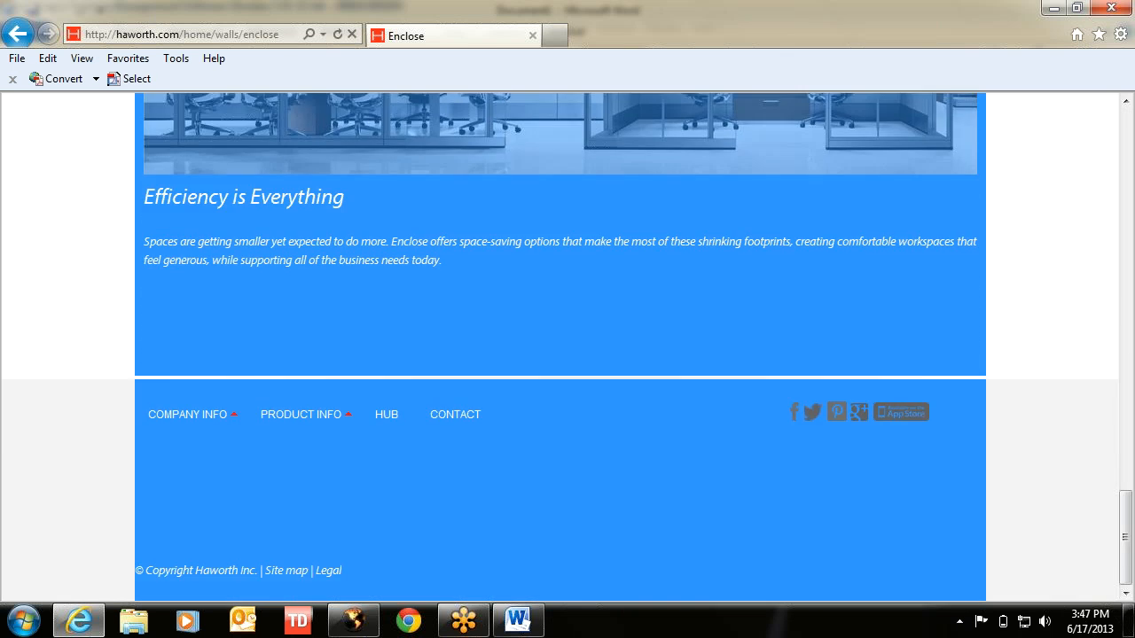
pyautogui.click(993, 387)
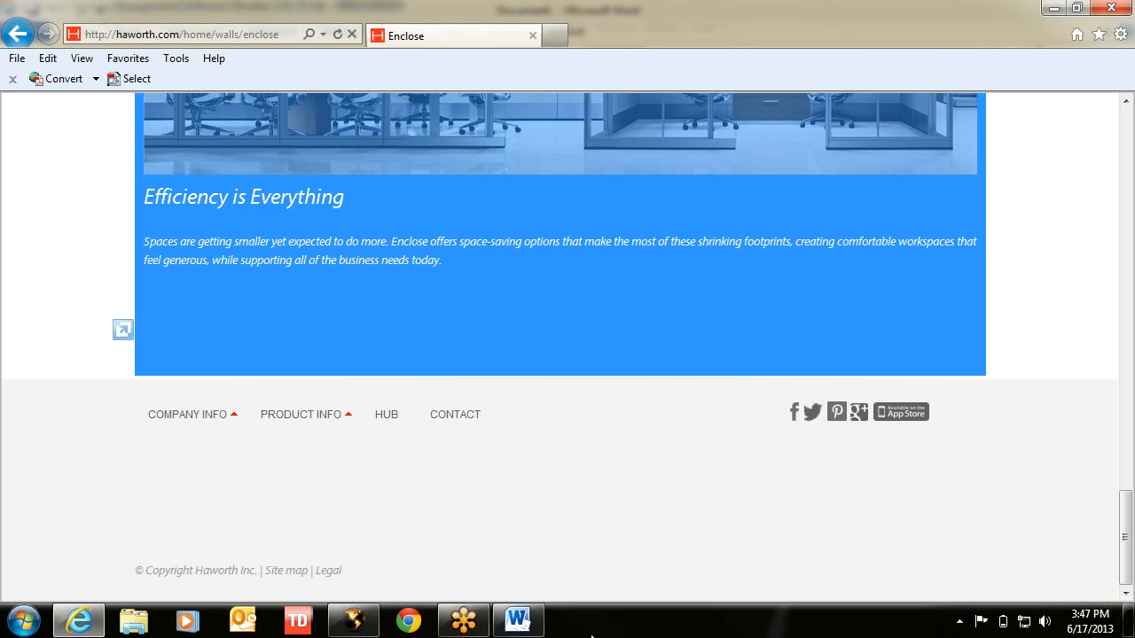
# - Paste the Enclose page into the blank Word document and return to its top
pyautogui.click(518, 620)
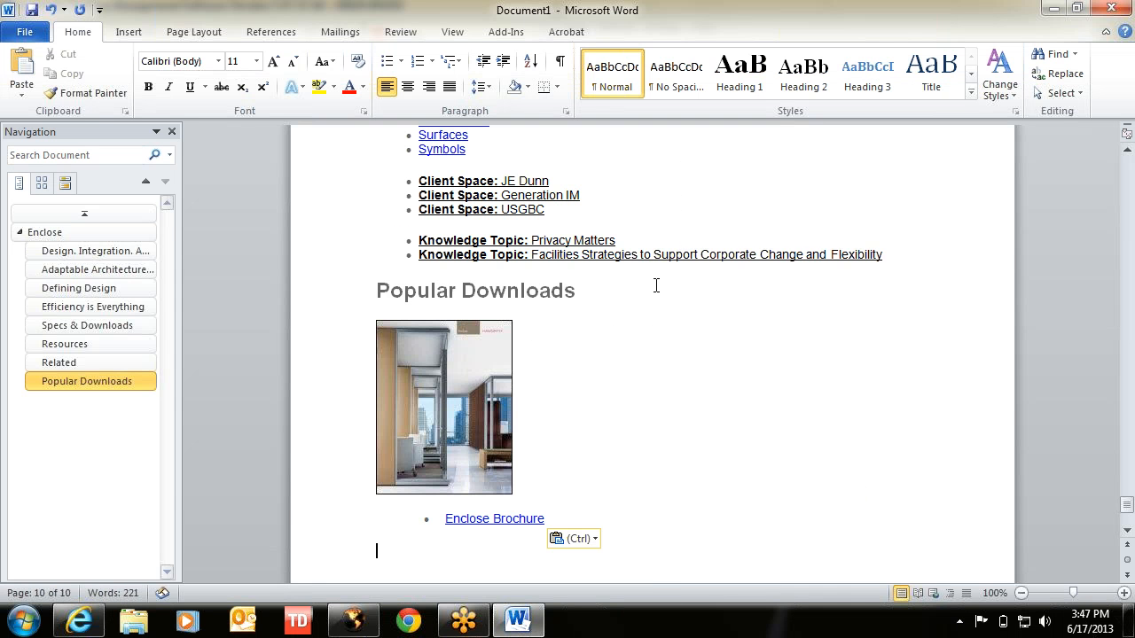
pyautogui.scroll(15, 656, 285)
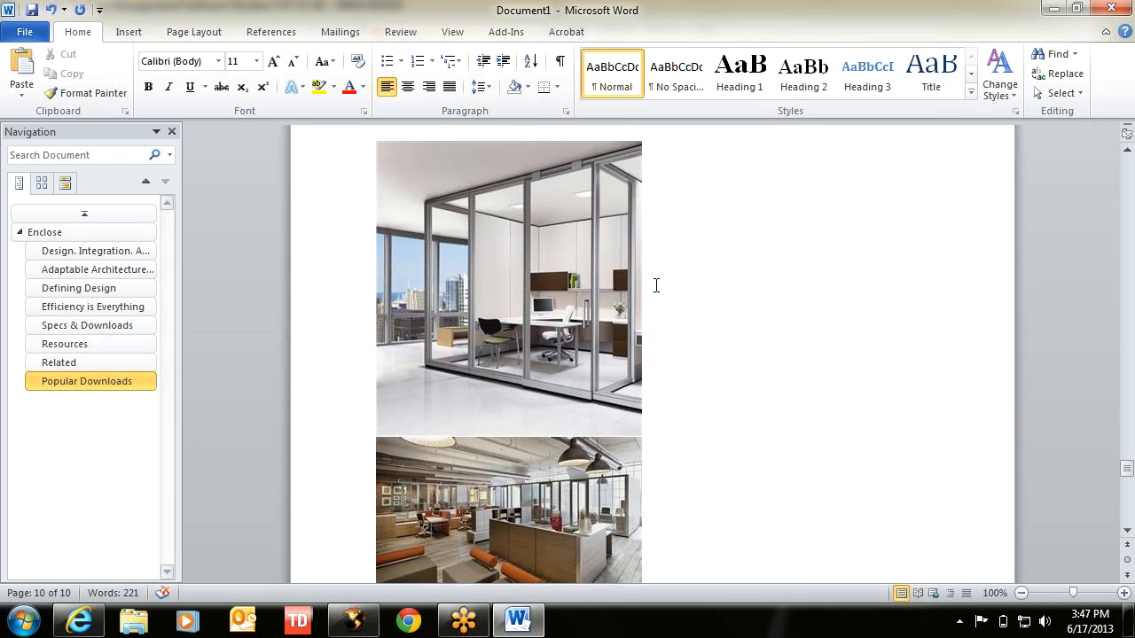
pyautogui.scroll(10, 657, 285)
pyautogui.scroll(10, 656, 285)
pyautogui.scroll(10, 653, 286)
pyautogui.scroll(10, 654, 287)
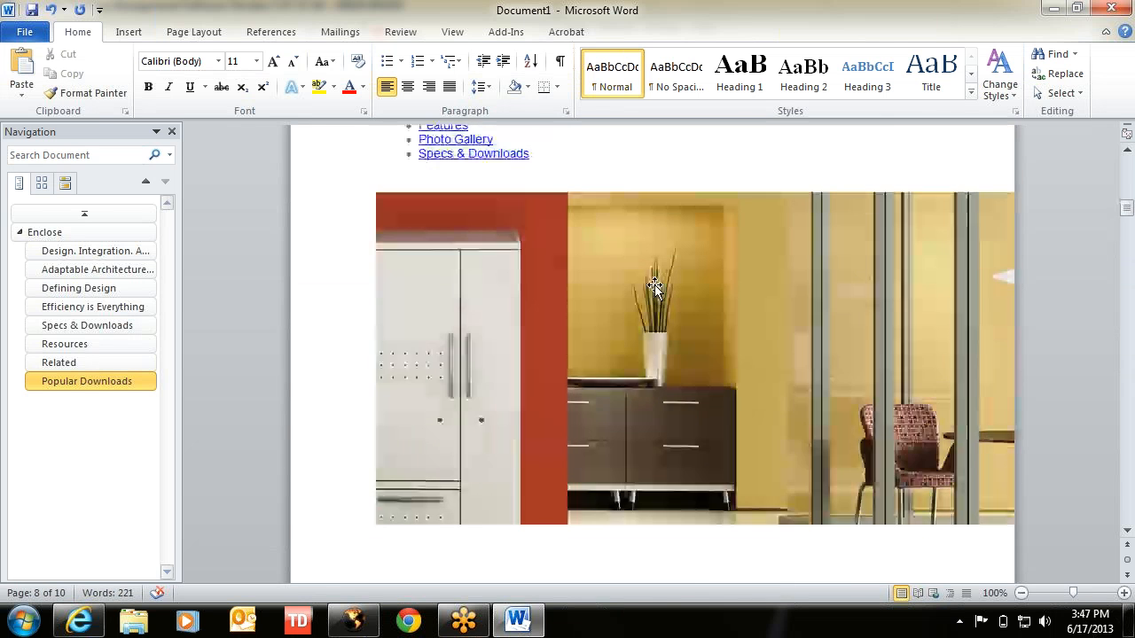
pyautogui.scroll(10, 654, 284)
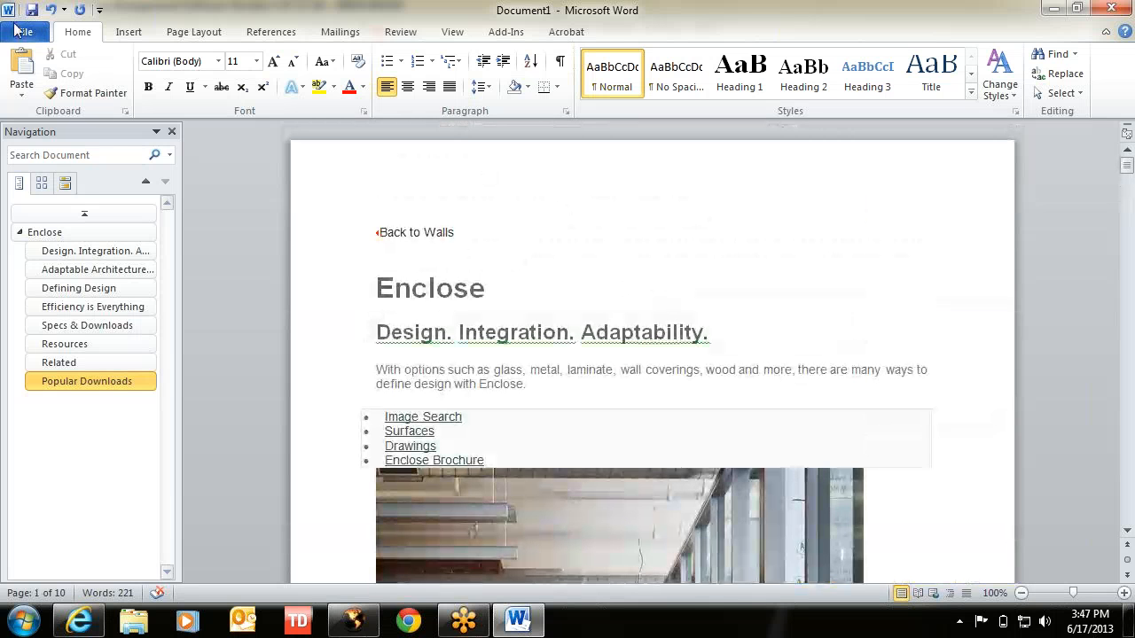
# - Browse the e-manage Merge Codes Contact and Lead fields, then place the cursor at the document's top
pyautogui.click(24, 34)
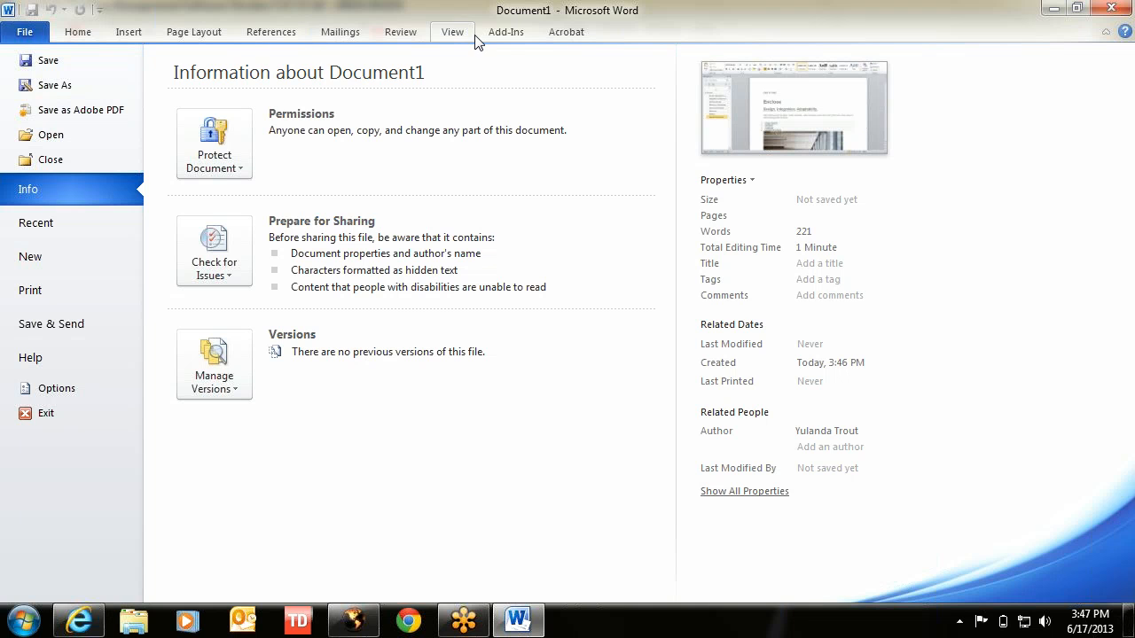
pyautogui.click(507, 36)
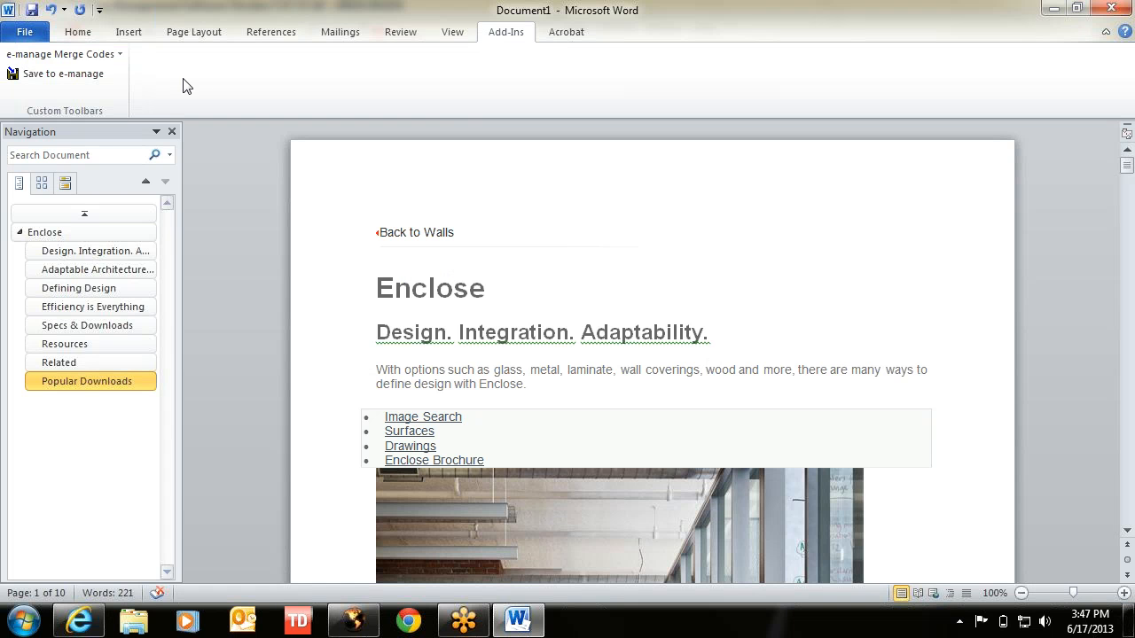
pyautogui.click(27, 57)
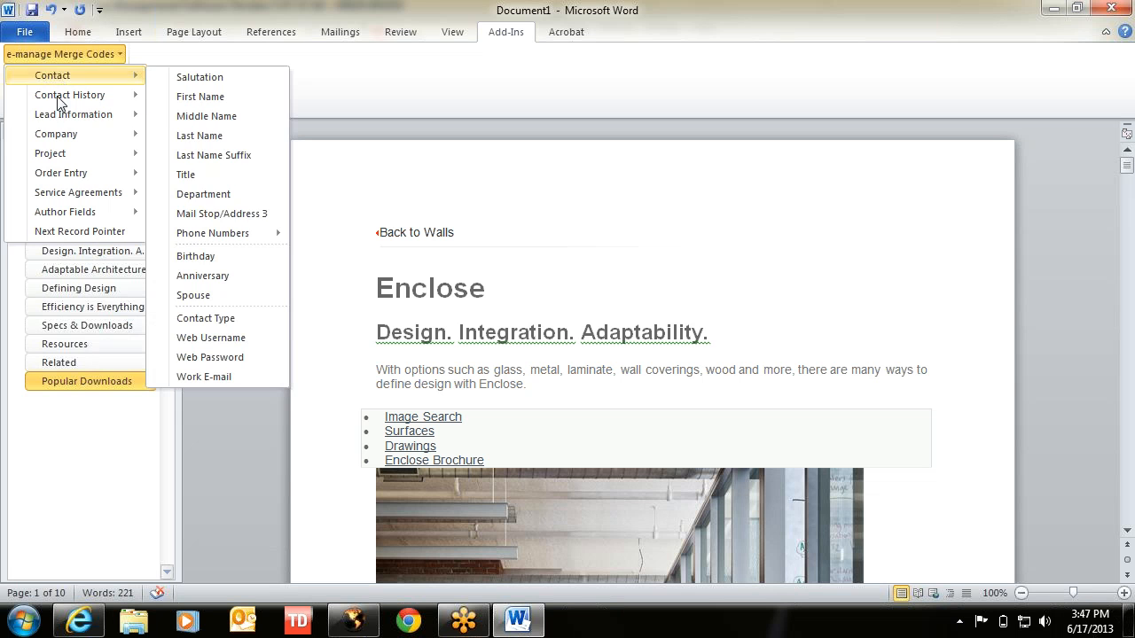
pyautogui.moveTo(54, 115)
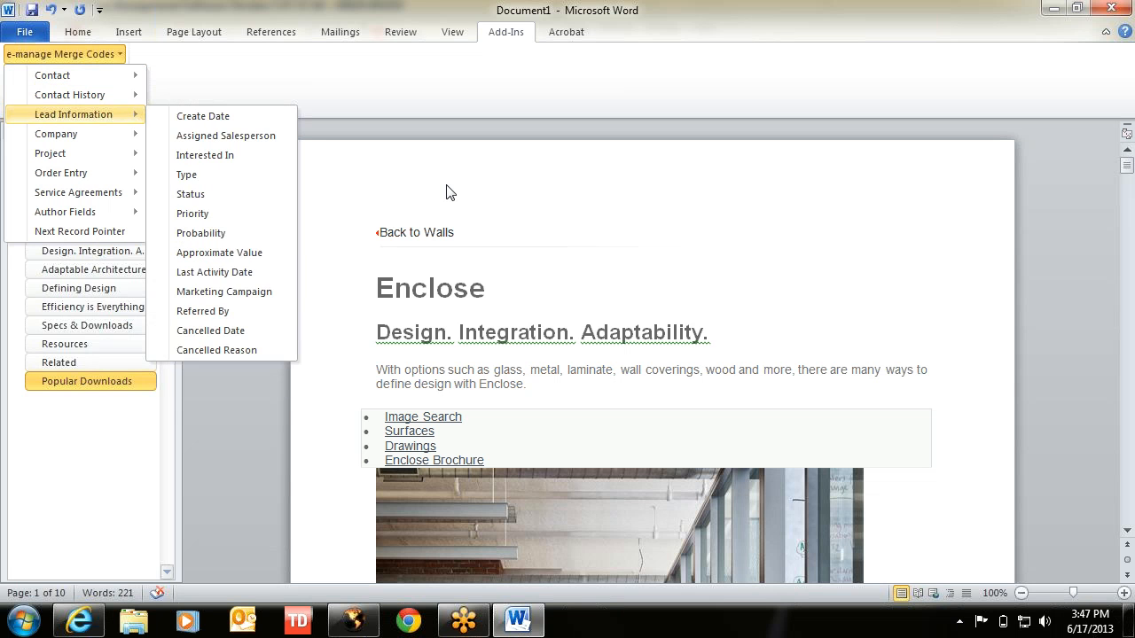
pyautogui.click(350, 206)
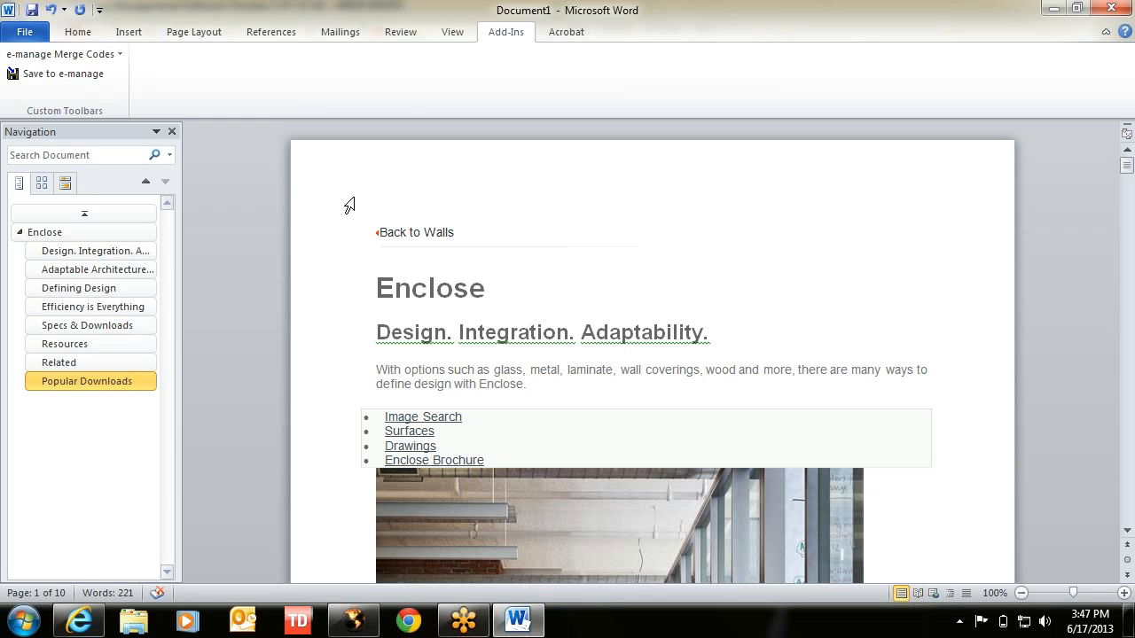
pyautogui.click(376, 230)
pyautogui.click(621, 235)
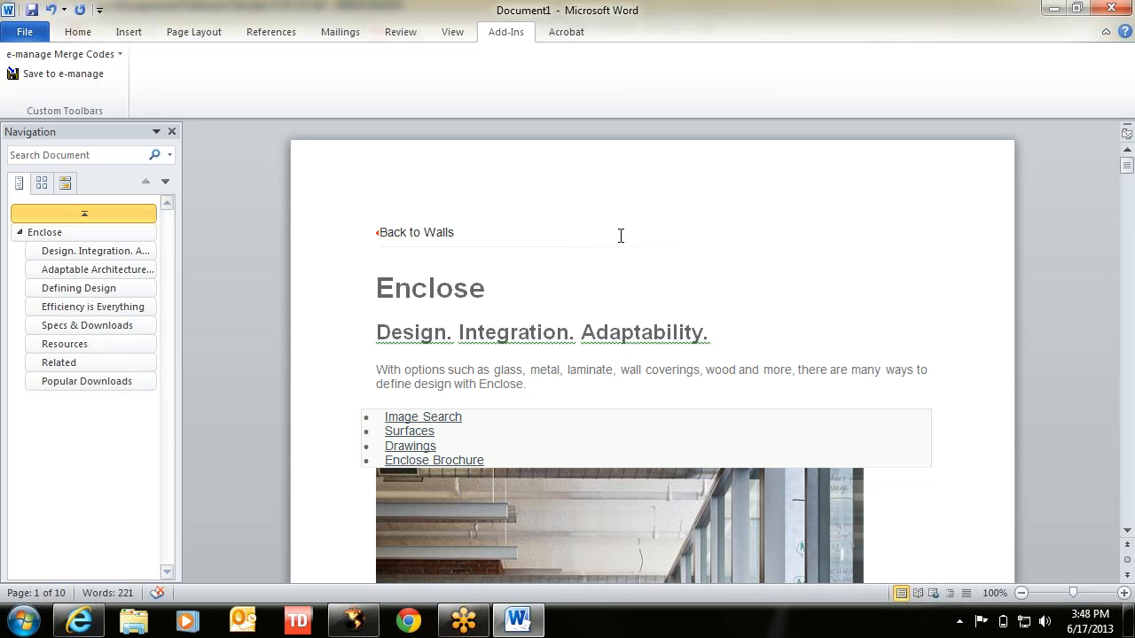
# - Insert 'NEW PRODUCT ANNOUNCEMENT' on a new first line and make it bold
pyautogui.press('Return')
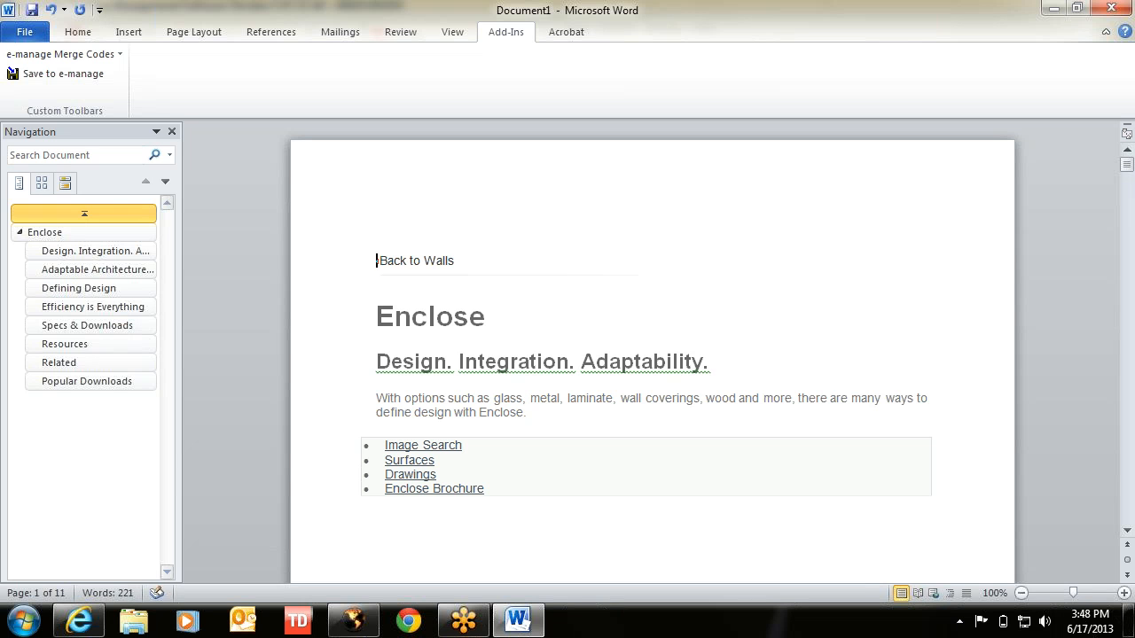
pyautogui.write('NEW P')
pyautogui.write('ROJECT')
pyautogui.press('BackSpace')
pyautogui.press('BackSpace')
pyautogui.press('BackSpace')
pyautogui.press('BackSpace')
pyautogui.write('DUC')
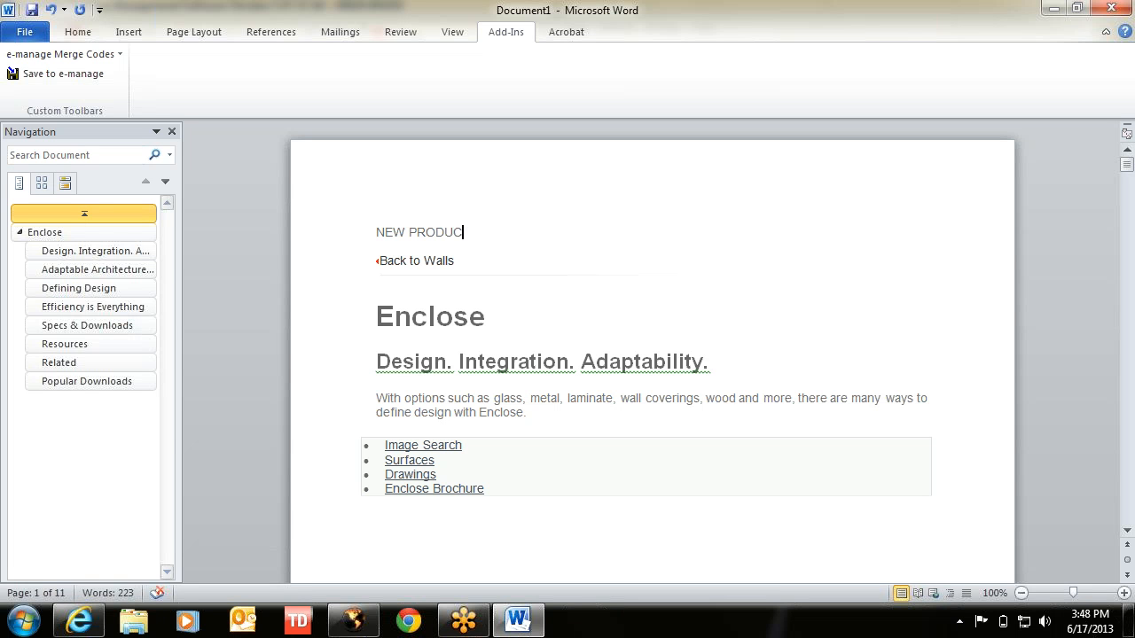
pyautogui.write('K ANNOUN')
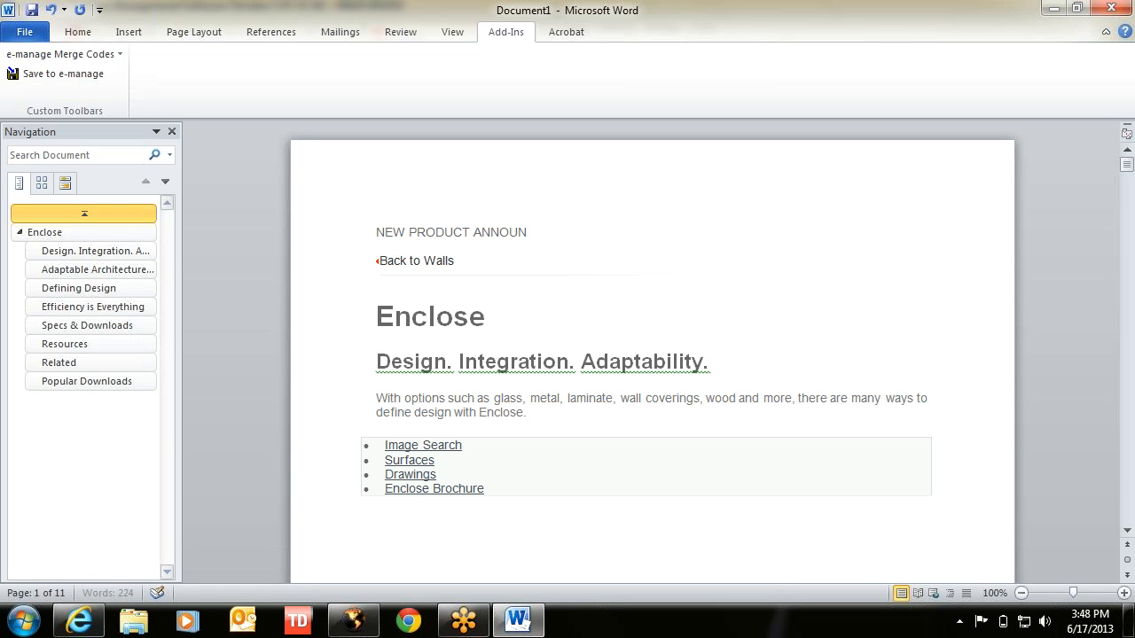
pyautogui.write('CEMENT')
pyautogui.moveTo(585, 232); pyautogui.dragTo(362, 223)
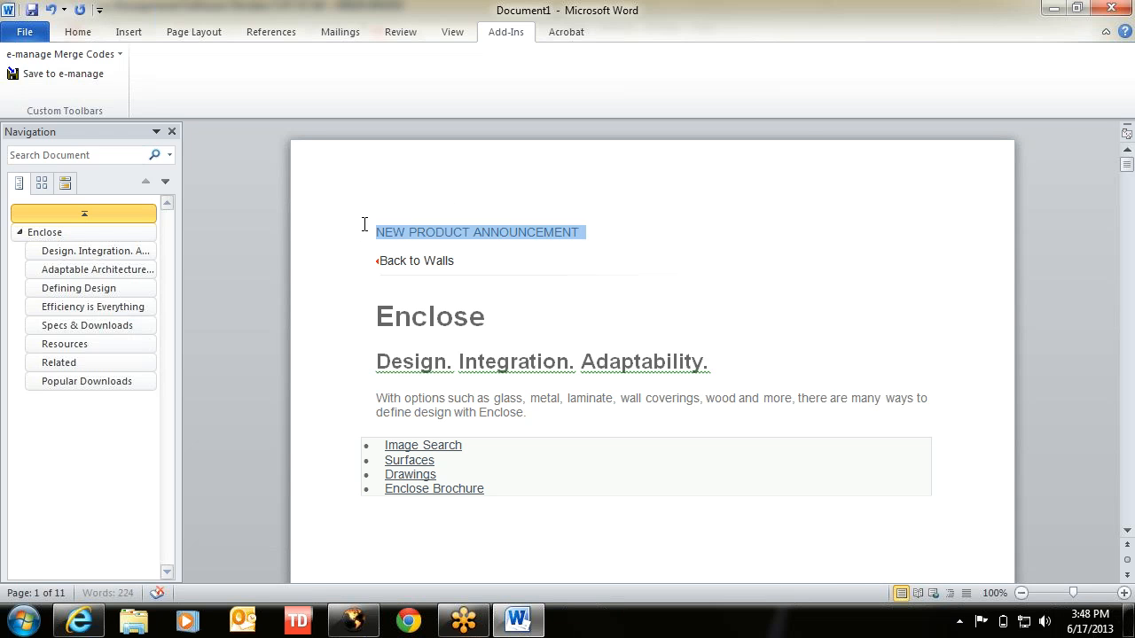
pyautogui.hotkey('ctrl', 'b')
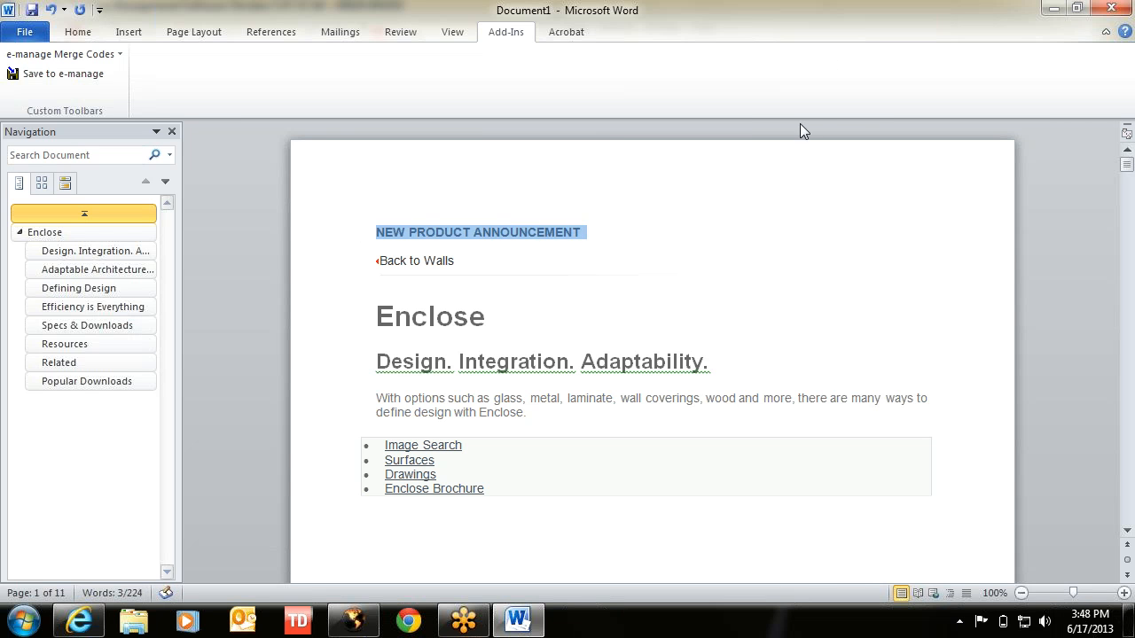
# - Save As NEW PRODUCT ANNOUNCEMENT.dot in Word 97-2003 Template format, continuing past the compatibility check
pyautogui.click(24, 33)
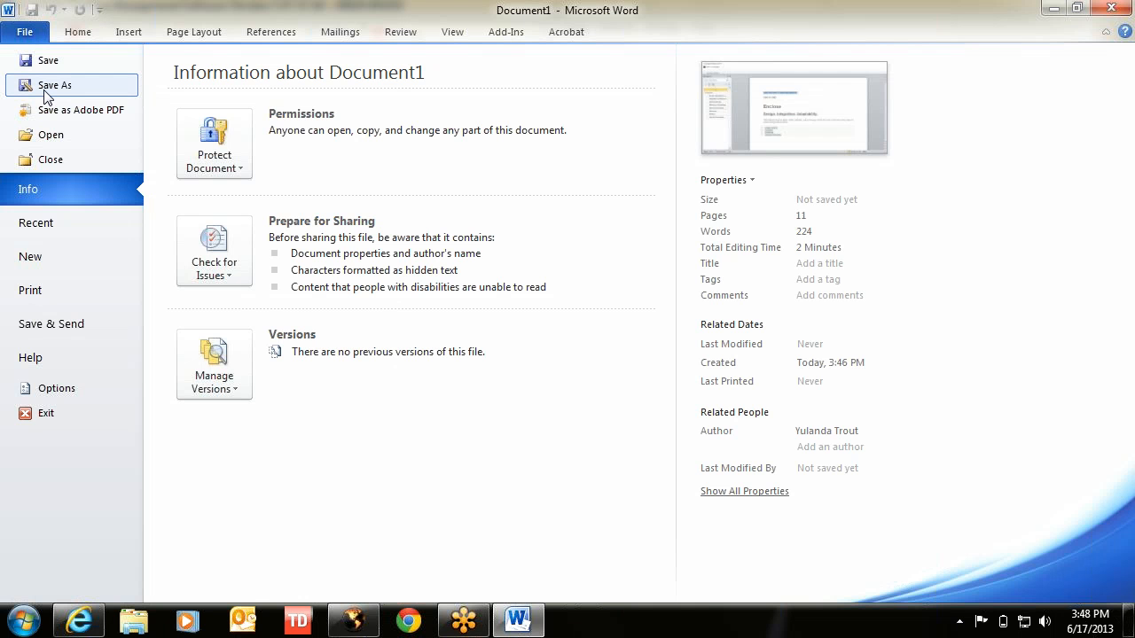
pyautogui.click(47, 87)
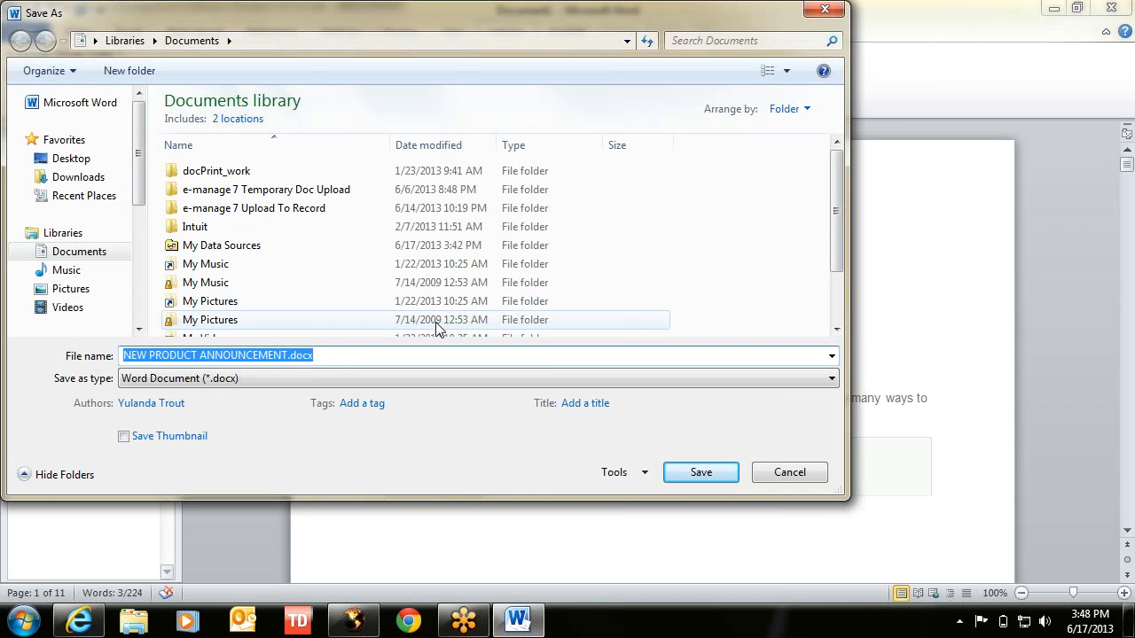
pyautogui.click(325, 376)
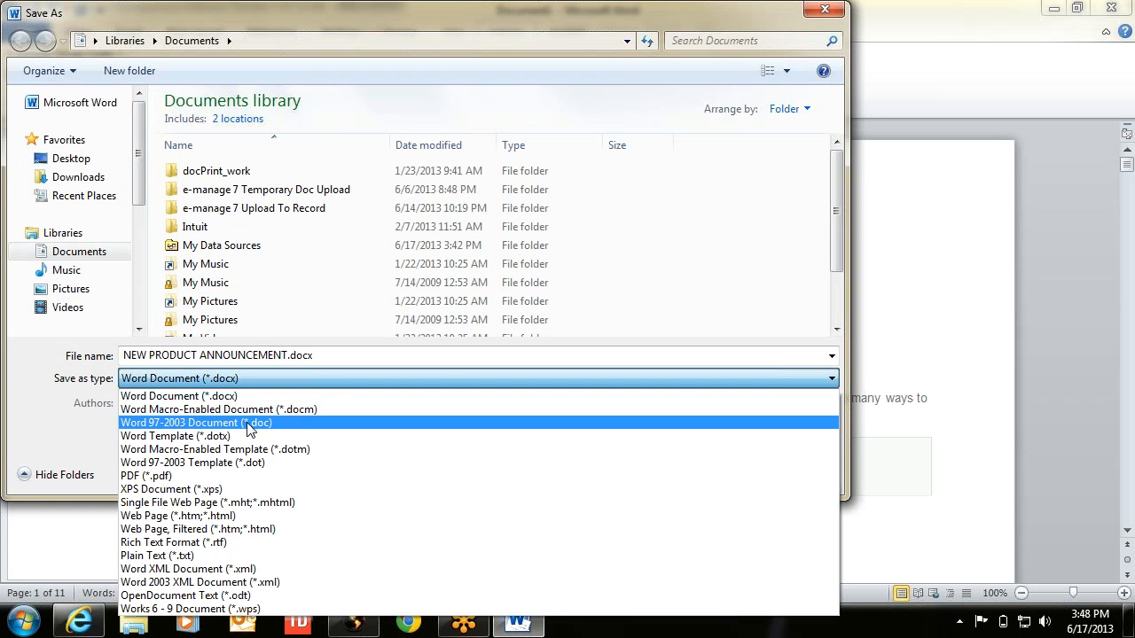
pyautogui.click(221, 464)
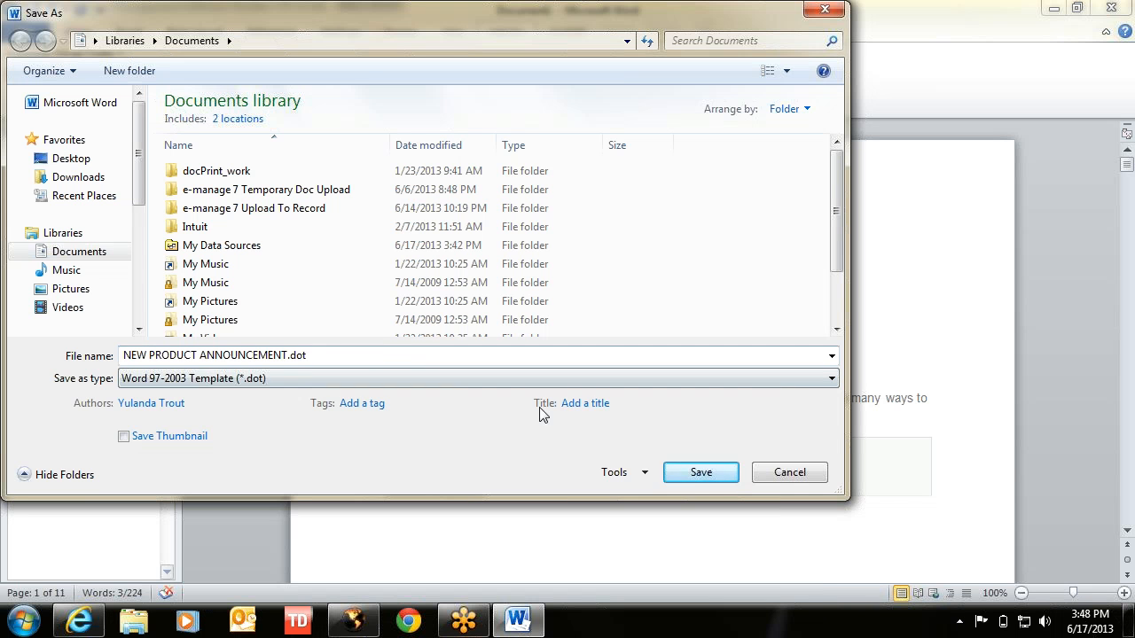
pyautogui.click(698, 476)
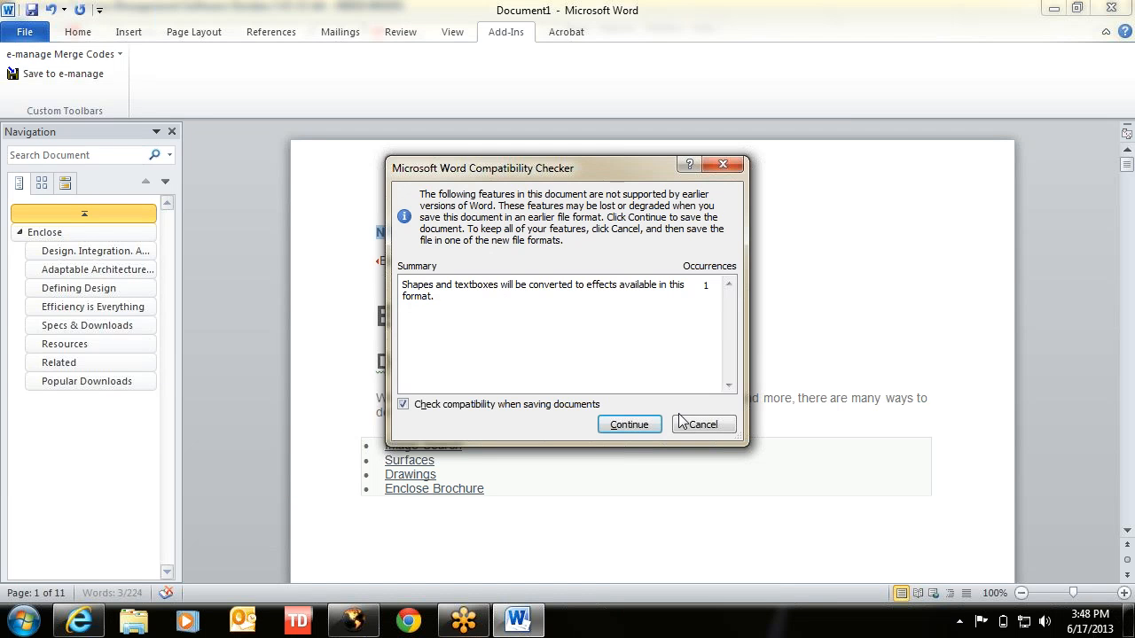
pyautogui.click(627, 427)
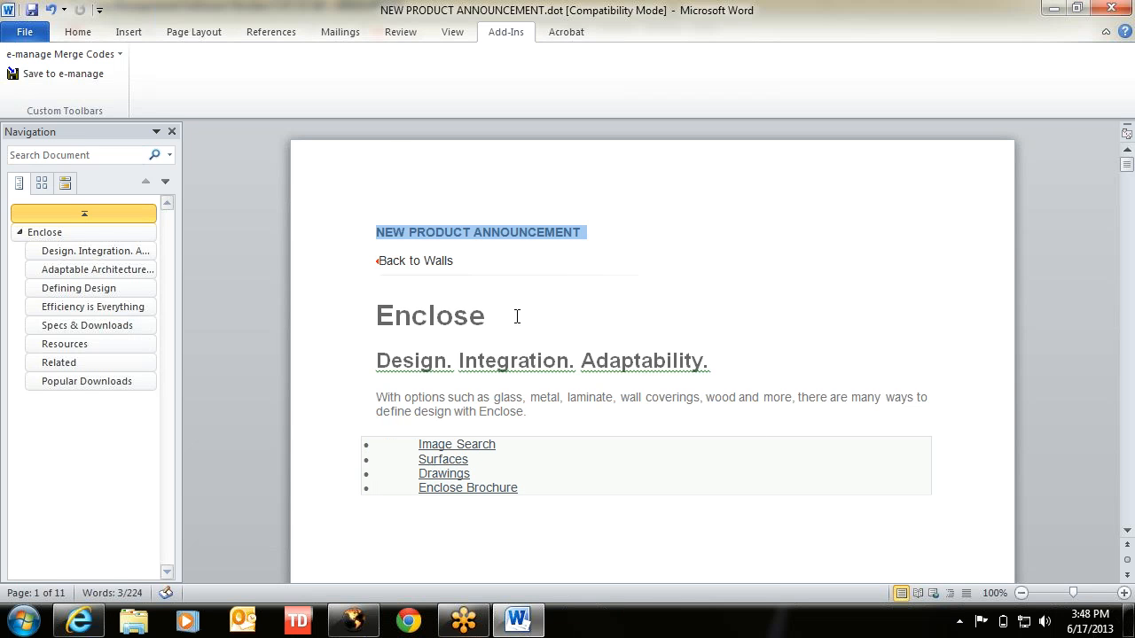
# - Close Word and start a new mail merge from e-manage's Tools menu
pyautogui.click(353, 621)
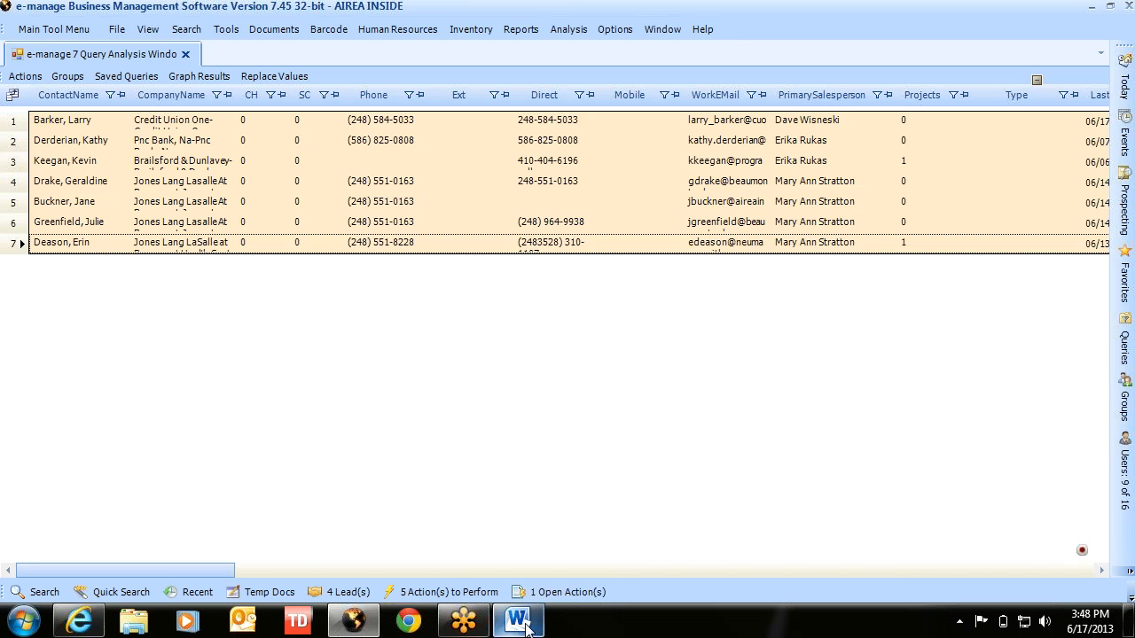
pyautogui.click(518, 620)
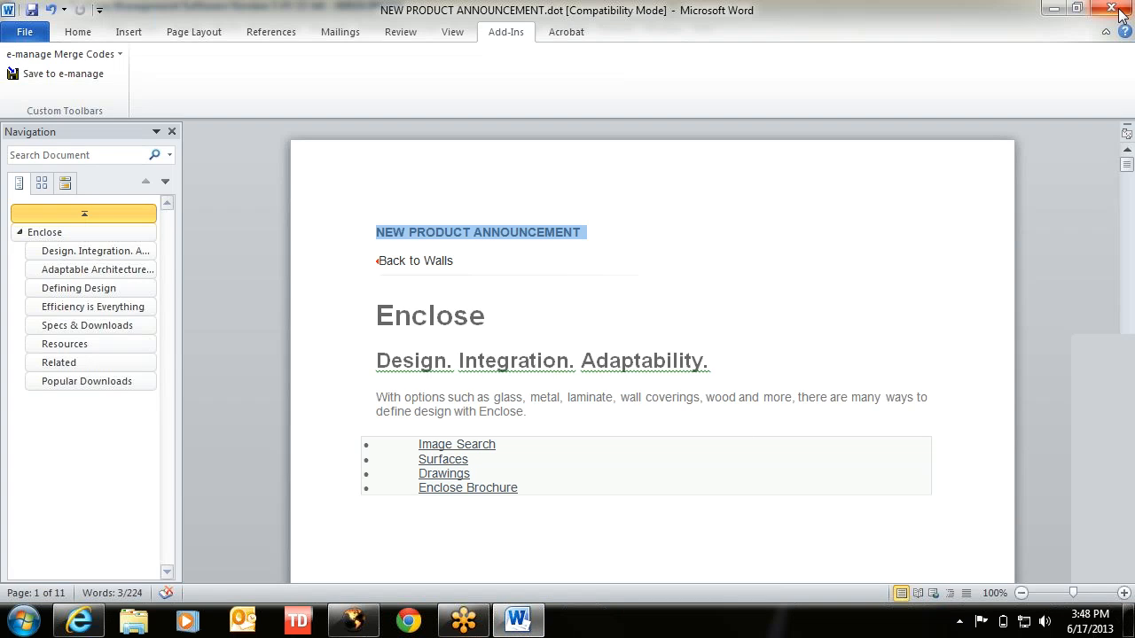
pyautogui.click(1111, 8)
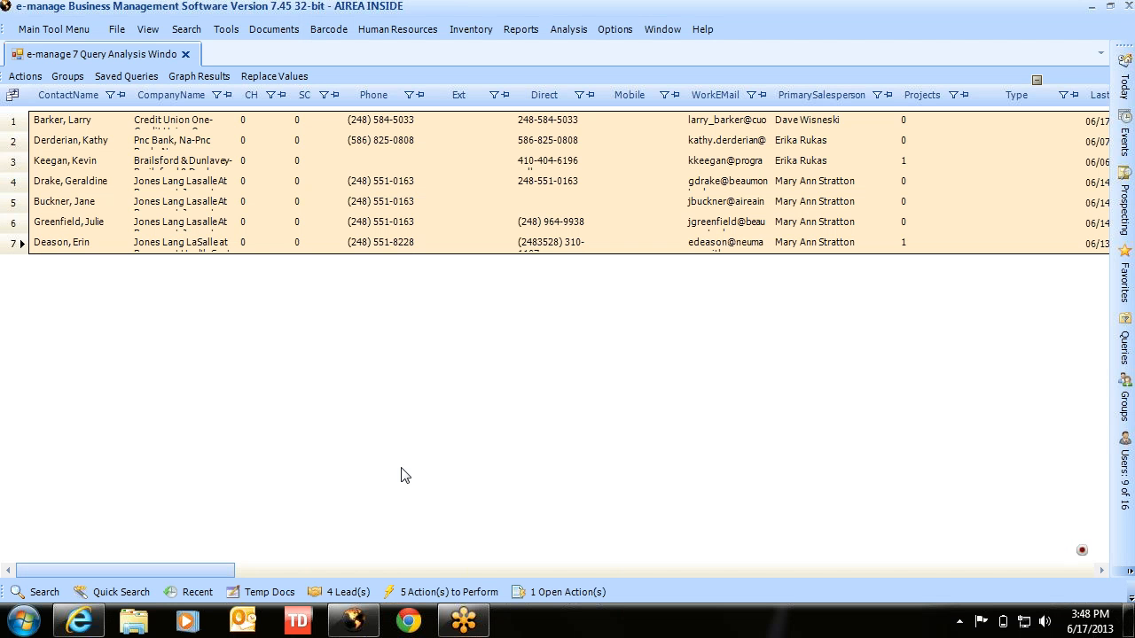
pyautogui.click(226, 29)
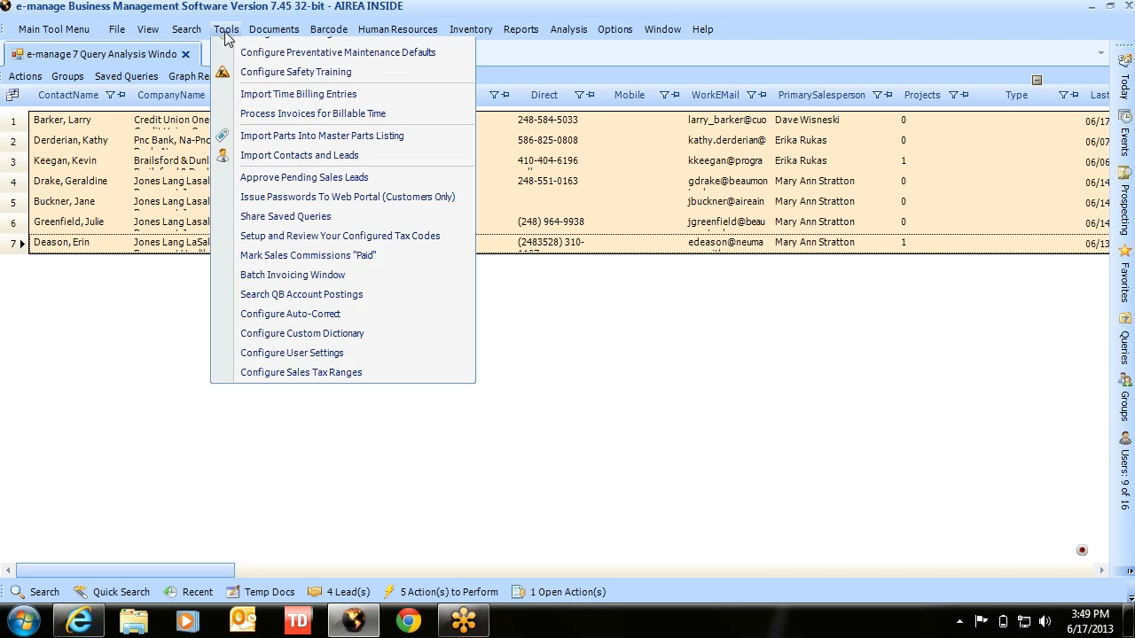
pyautogui.click(228, 51)
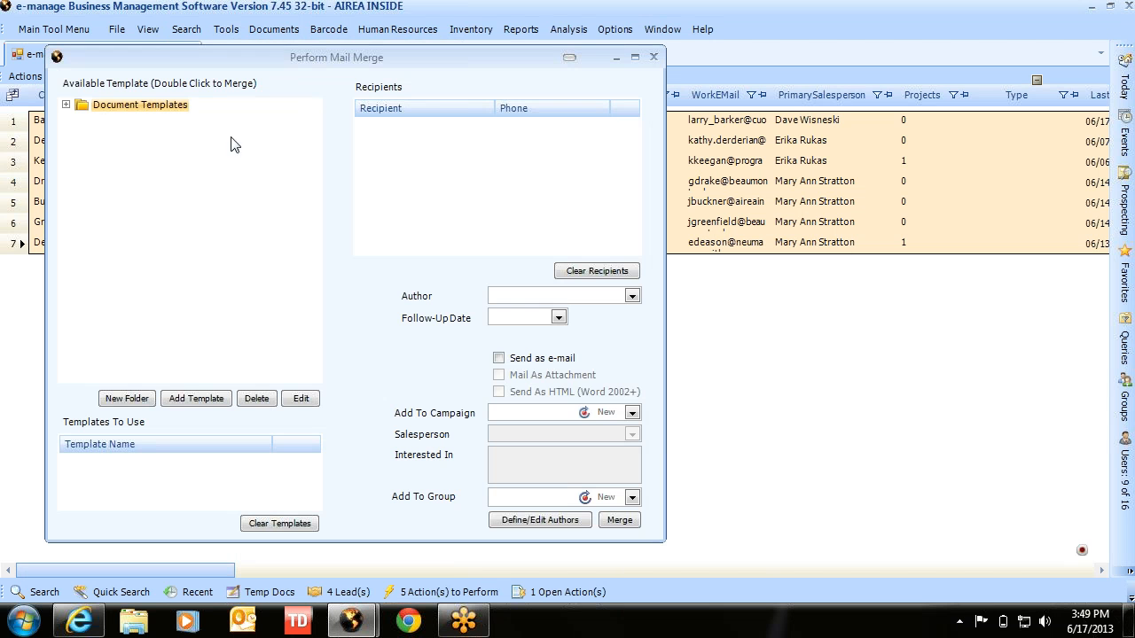
# - Create an enterprise-wide E-MAILING folder under Document Templates and select it
pyautogui.click(67, 106)
pyautogui.click(83, 118)
pyautogui.click(86, 107)
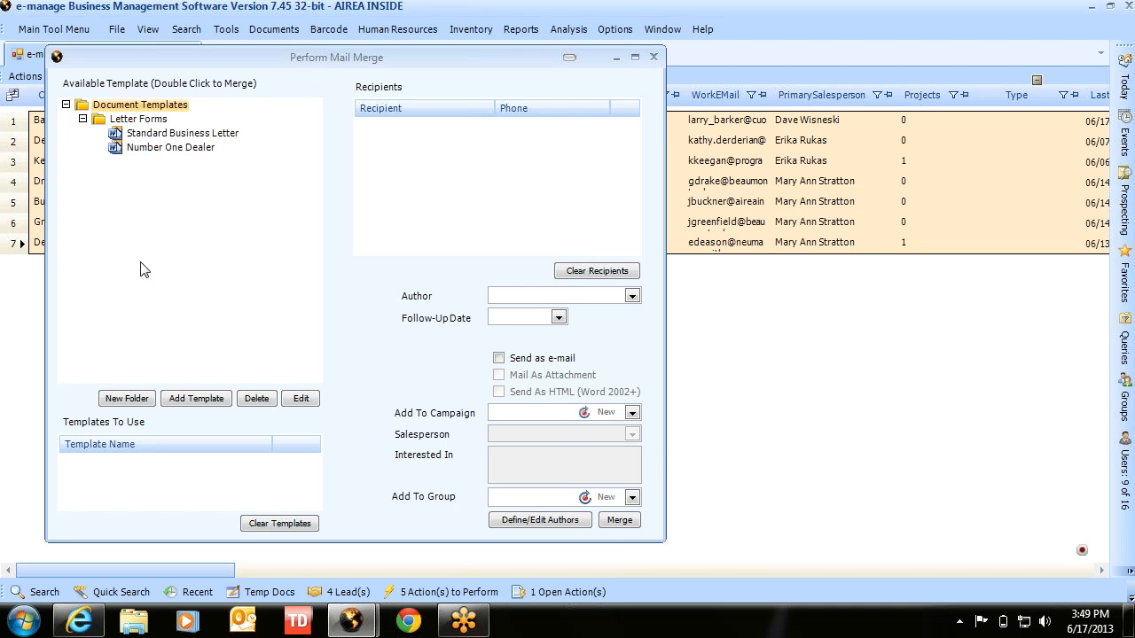
pyautogui.click(127, 401)
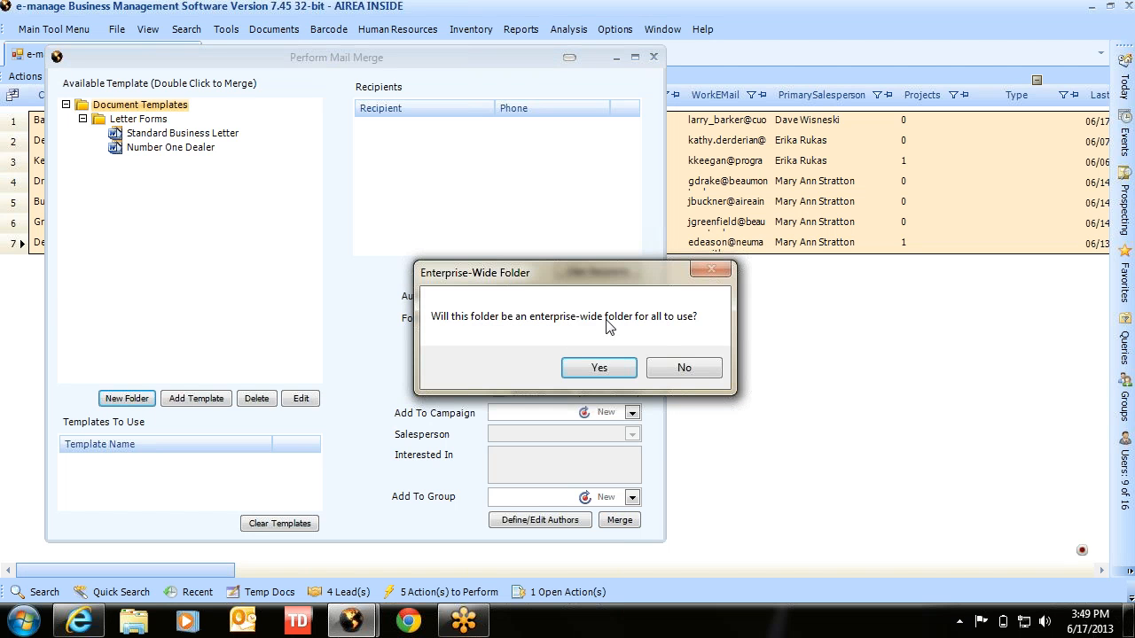
pyautogui.click(589, 365)
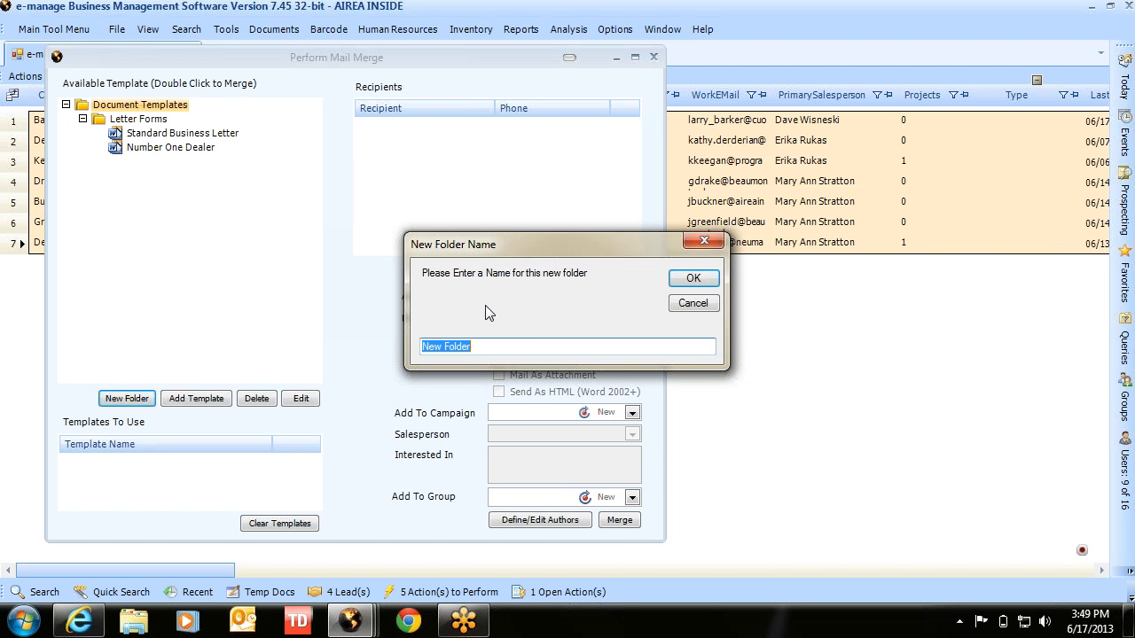
pyautogui.write('E-MAILING')
pyautogui.press('Return')
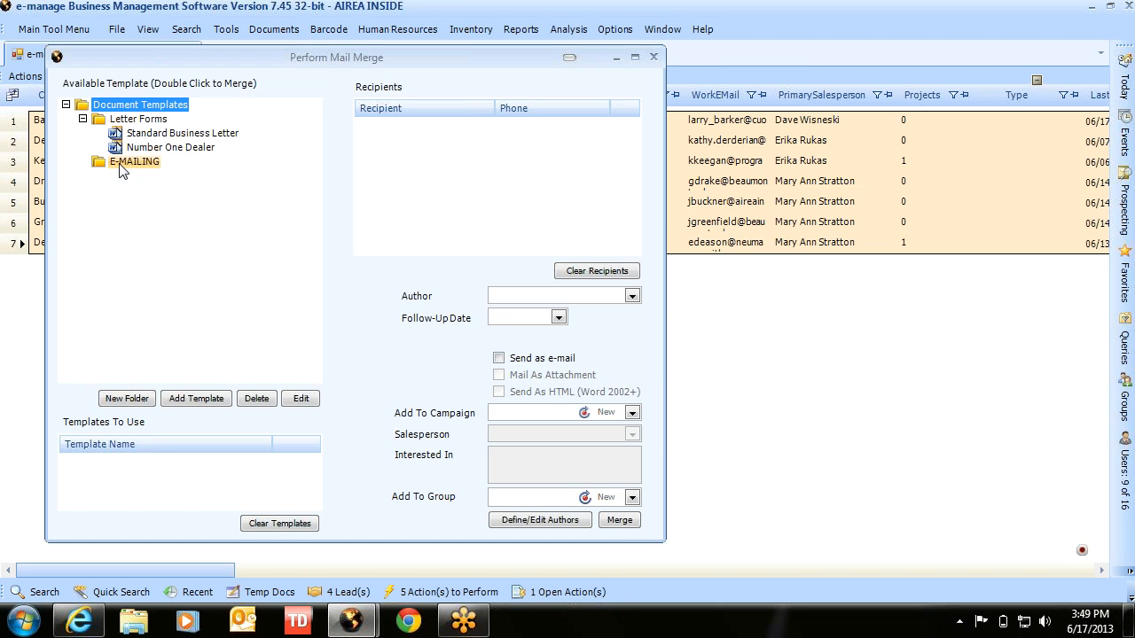
pyautogui.click(96, 163)
# - Add NEW PRODUCT ANNOUNCEMENT.dot from the Documents library as an E-MAILING merge template
pyautogui.click(186, 399)
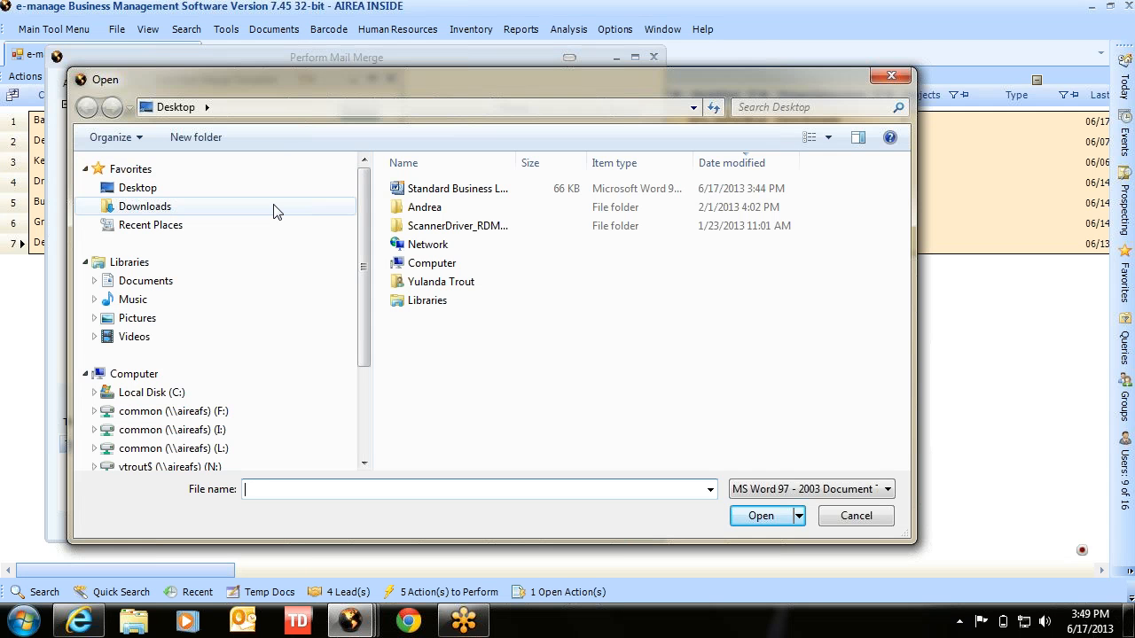
pyautogui.click(340, 283)
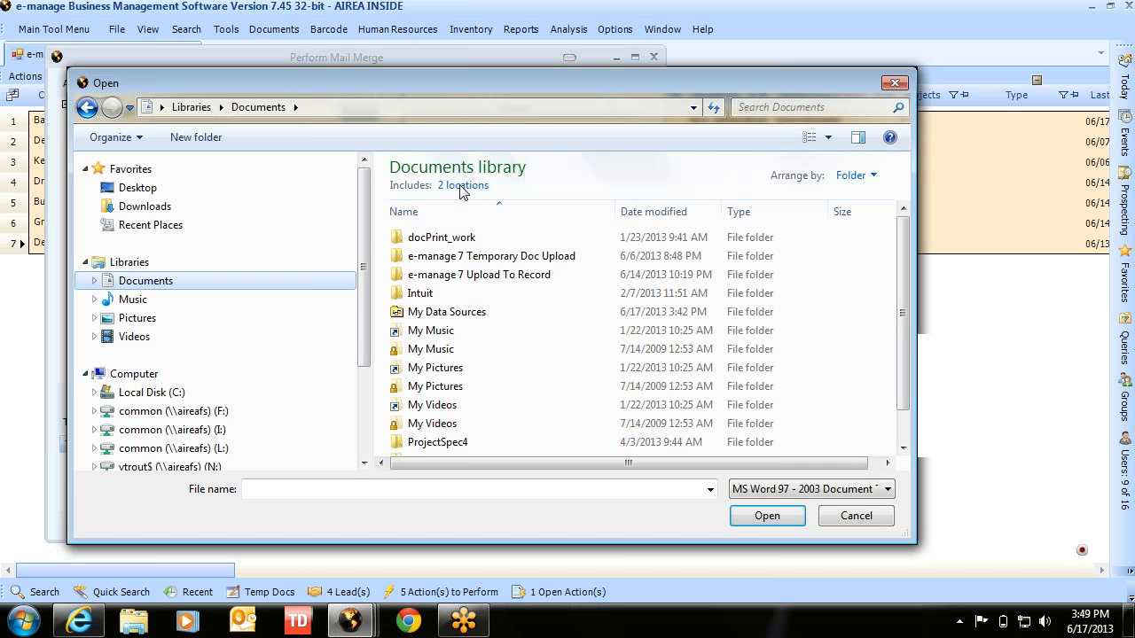
pyautogui.click(664, 215)
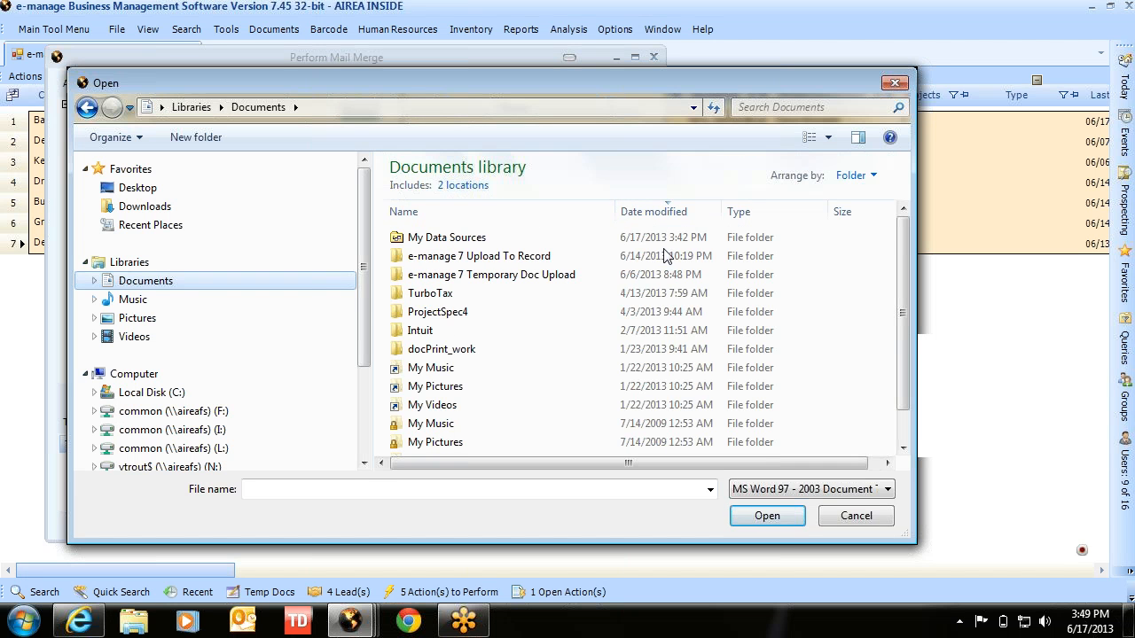
pyautogui.click(504, 331)
pyautogui.scroll(-1, 577, 332)
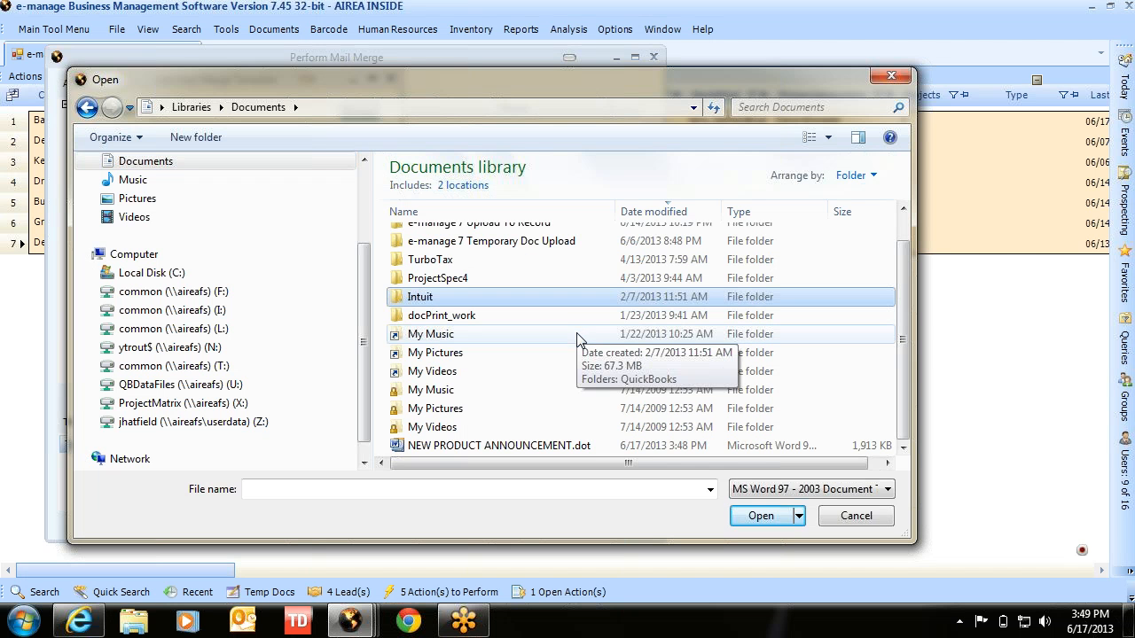
pyautogui.doubleClick(510, 446)
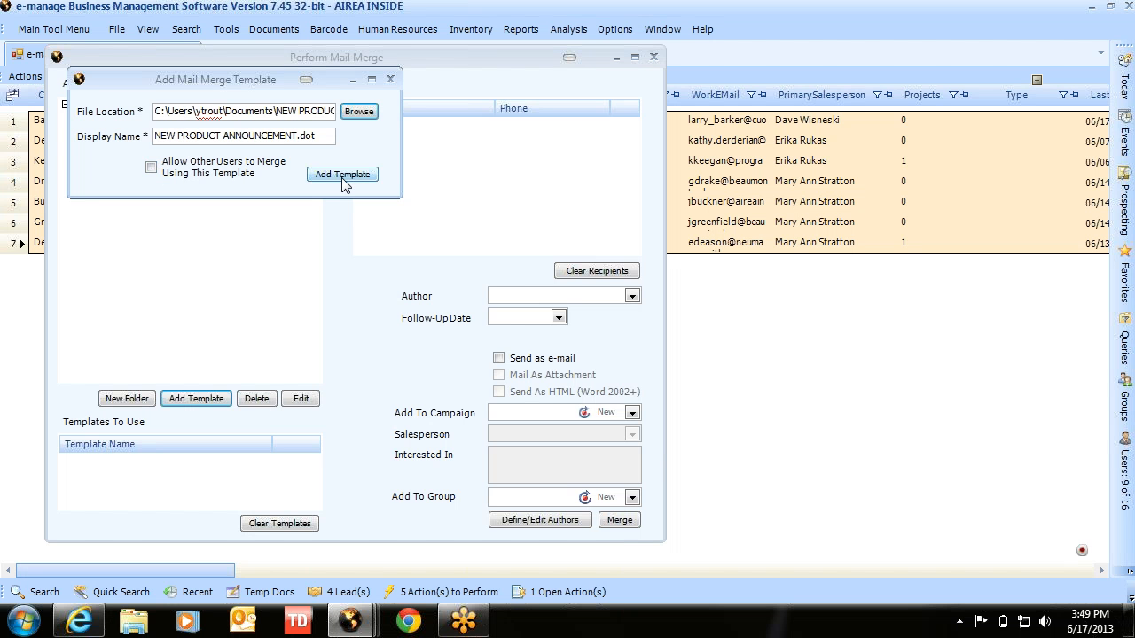
pyautogui.click(341, 175)
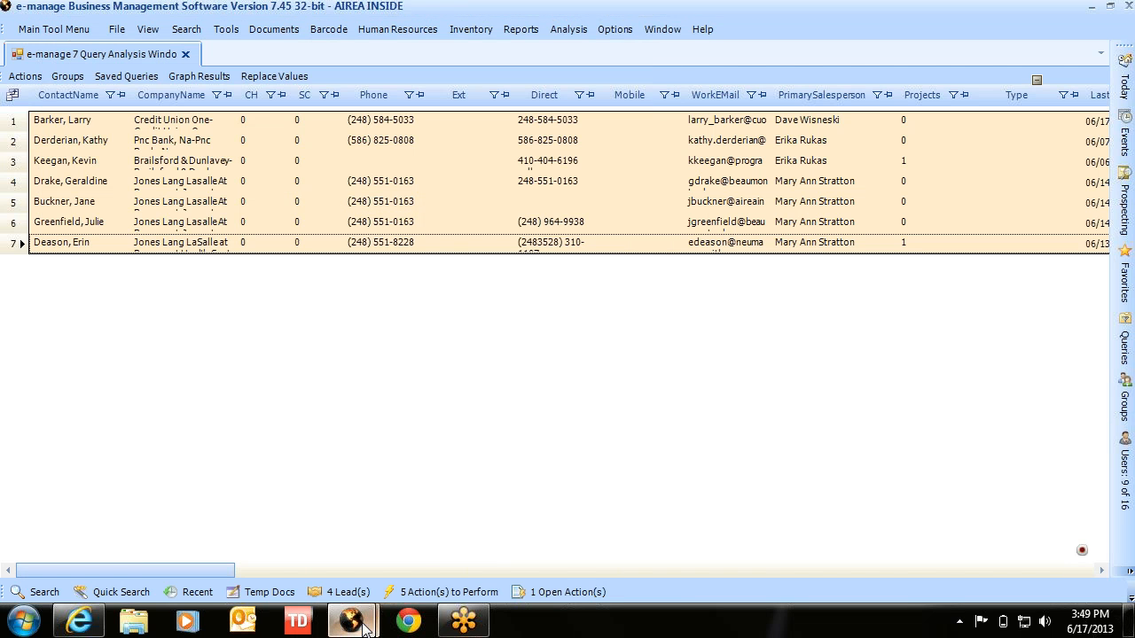
# - Put NEW PRODUCT ANNOUNCEMENT.dot from E-MAILING under Templates To Use and open the Search panel
pyautogui.moveTo(351, 620)
pyautogui.click(417, 549)
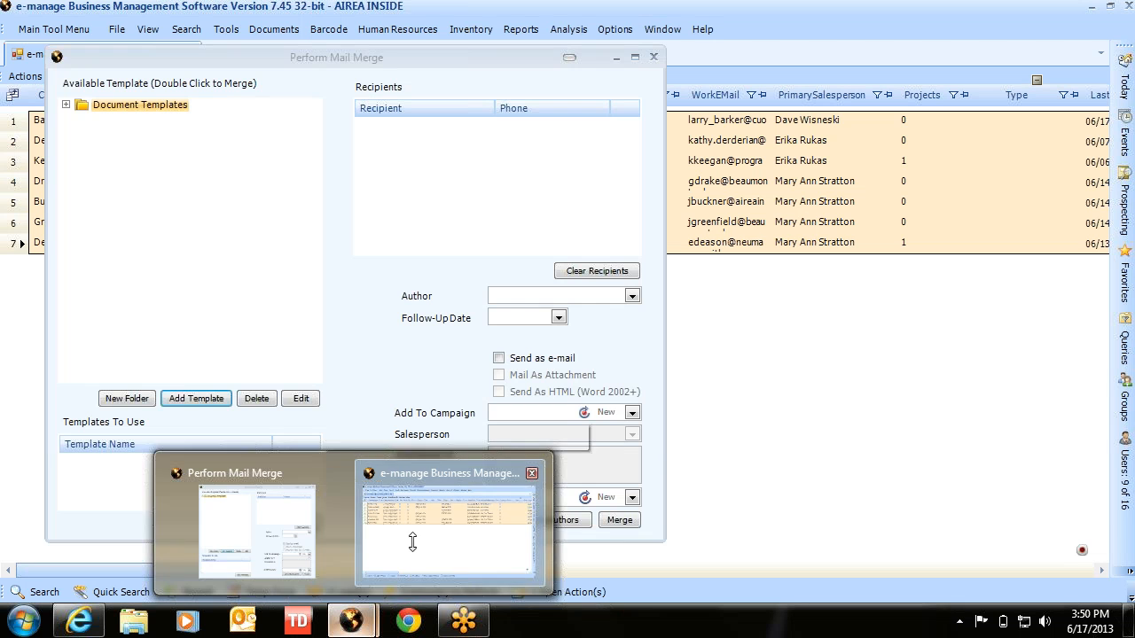
pyautogui.click(65, 104)
pyautogui.click(82, 133)
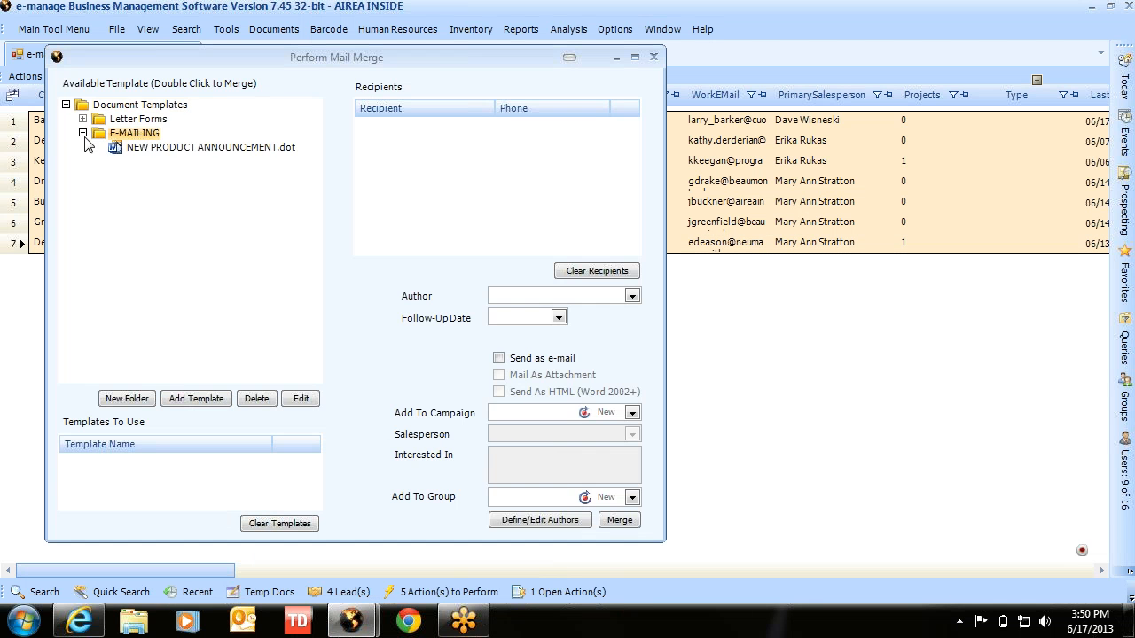
pyautogui.click(137, 149)
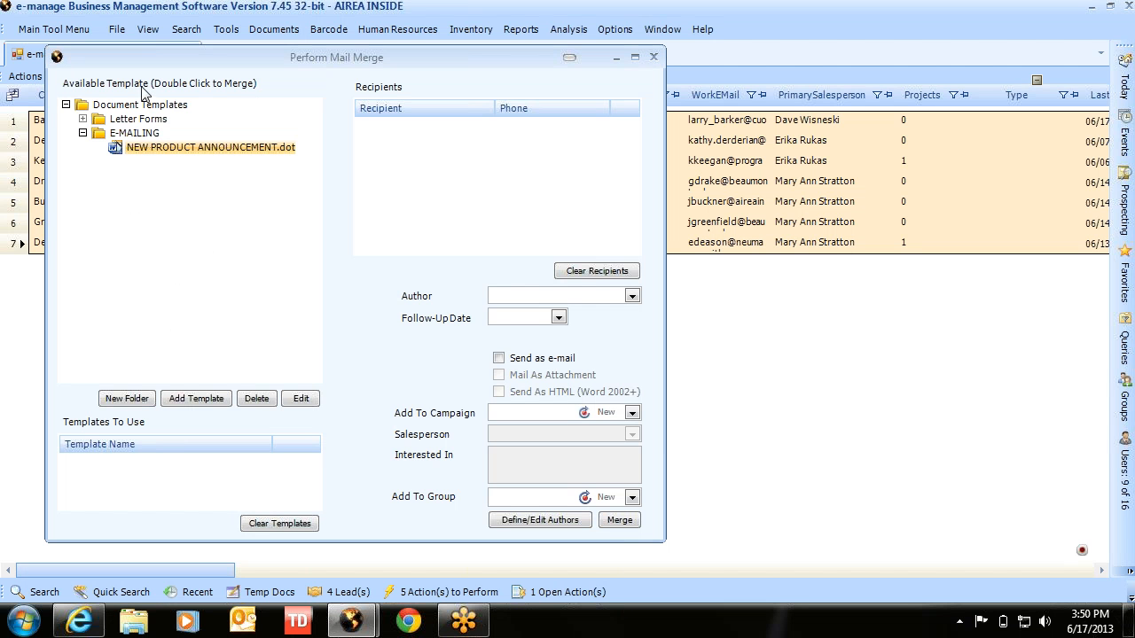
pyautogui.click(128, 134)
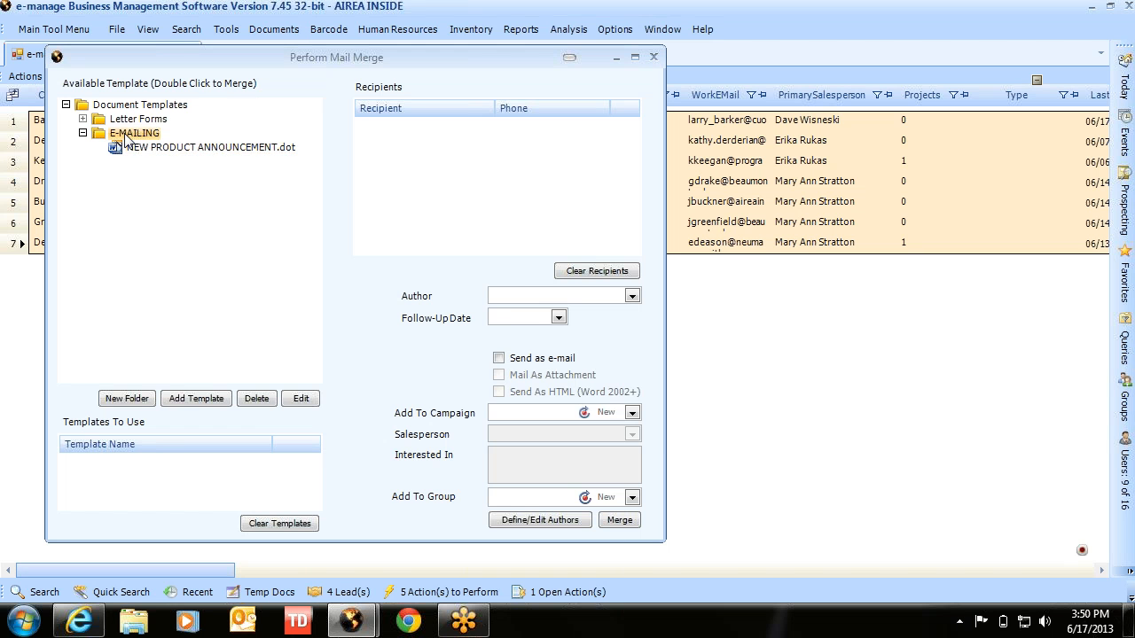
pyautogui.click(133, 147)
pyautogui.doubleClick(133, 148)
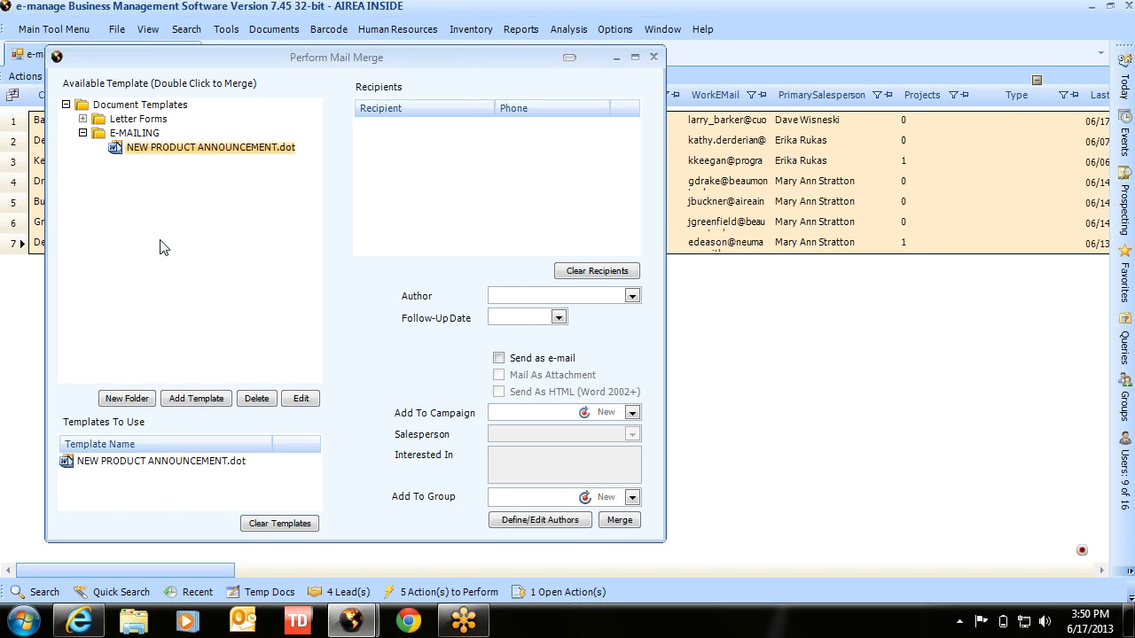
pyautogui.click(44, 593)
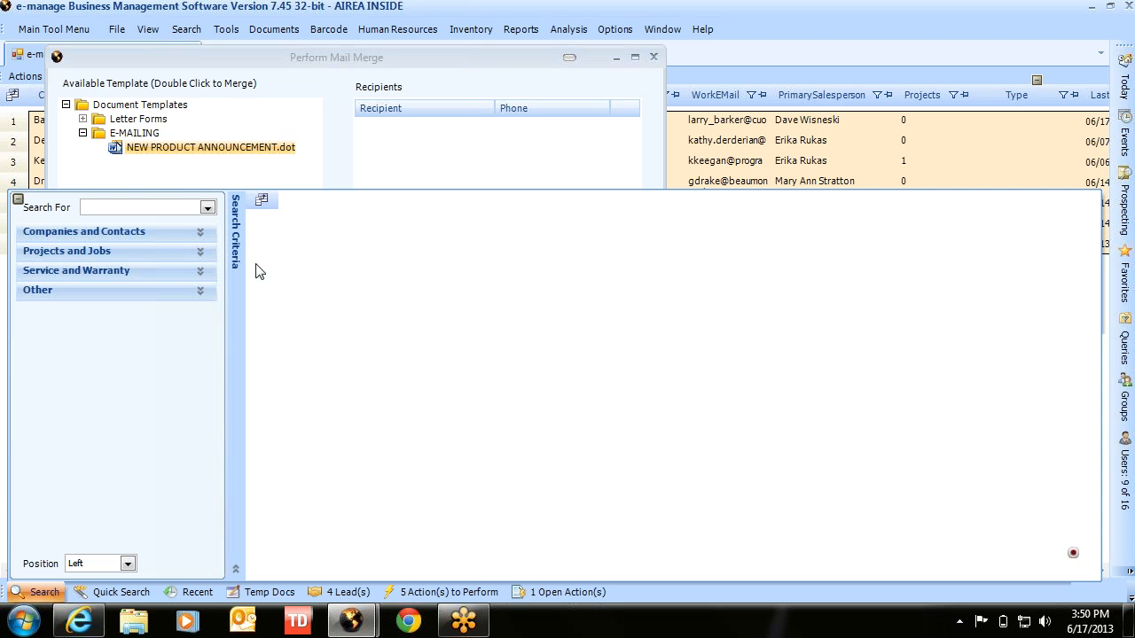
# - Search companies for 'airea', then switch the search type to Contacts
pyautogui.click(122, 233)
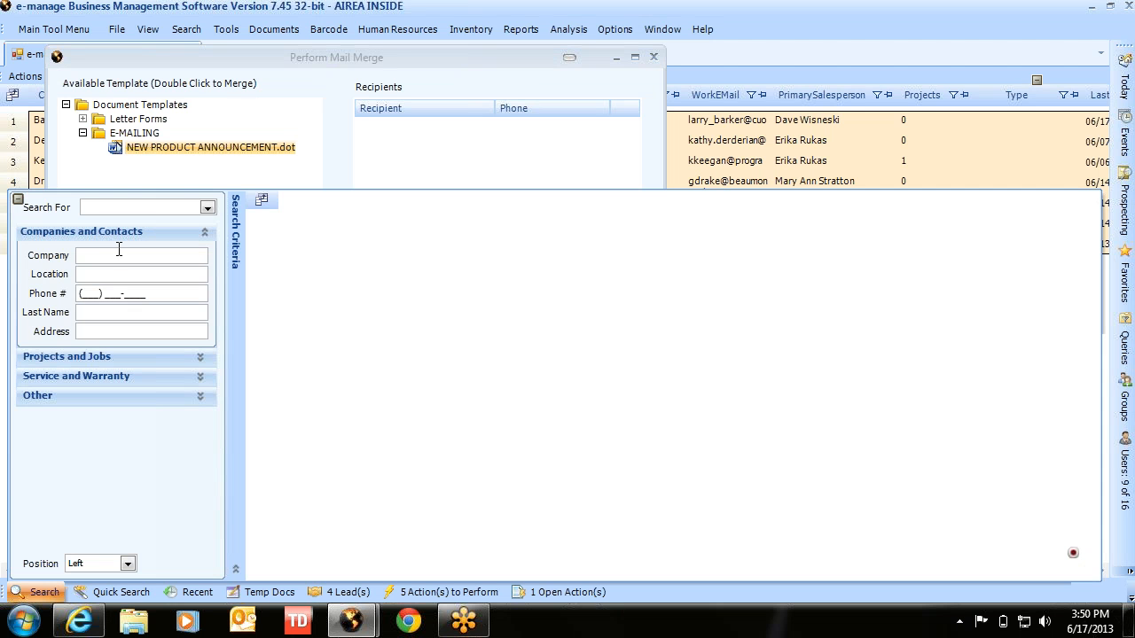
pyautogui.click(116, 257)
pyautogui.write('airea')
pyautogui.press('Return')
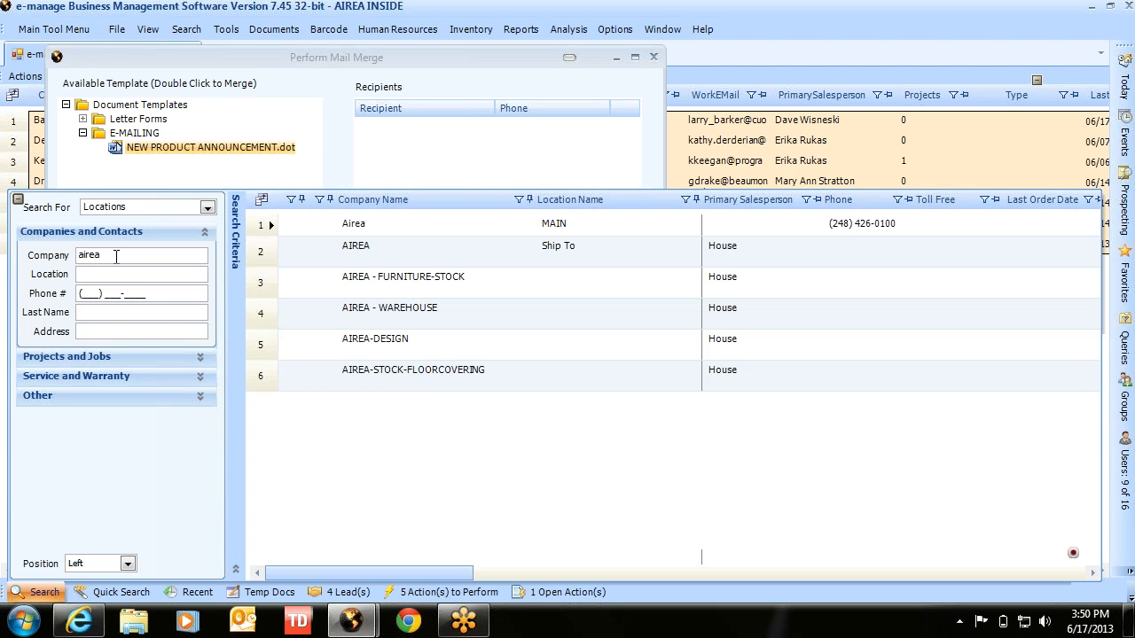
pyautogui.click(132, 206)
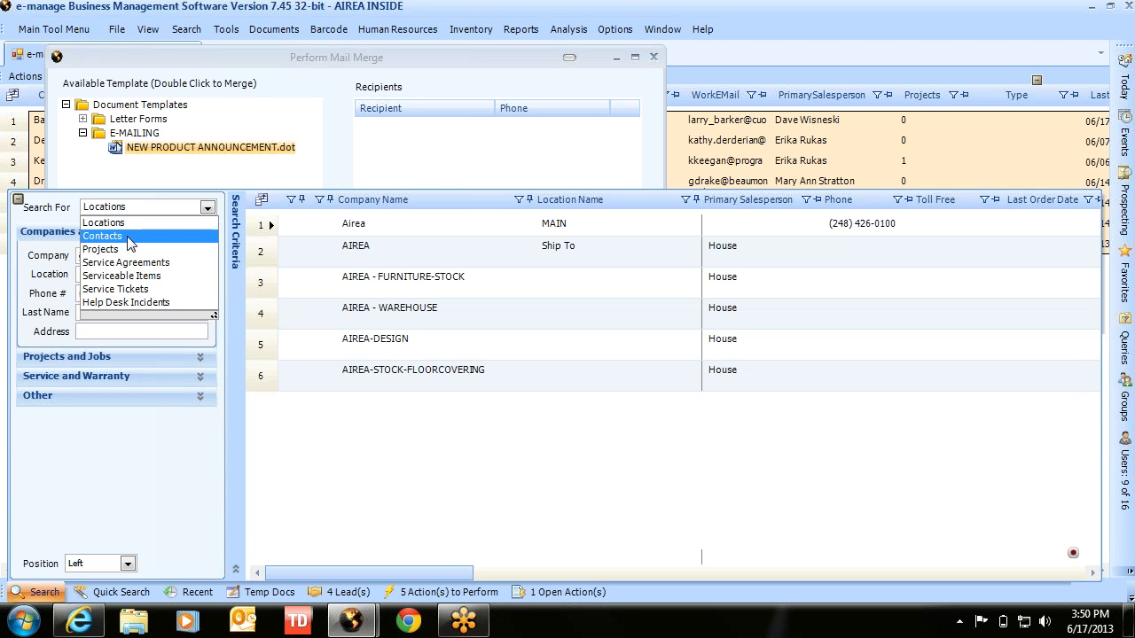
pyautogui.click(128, 237)
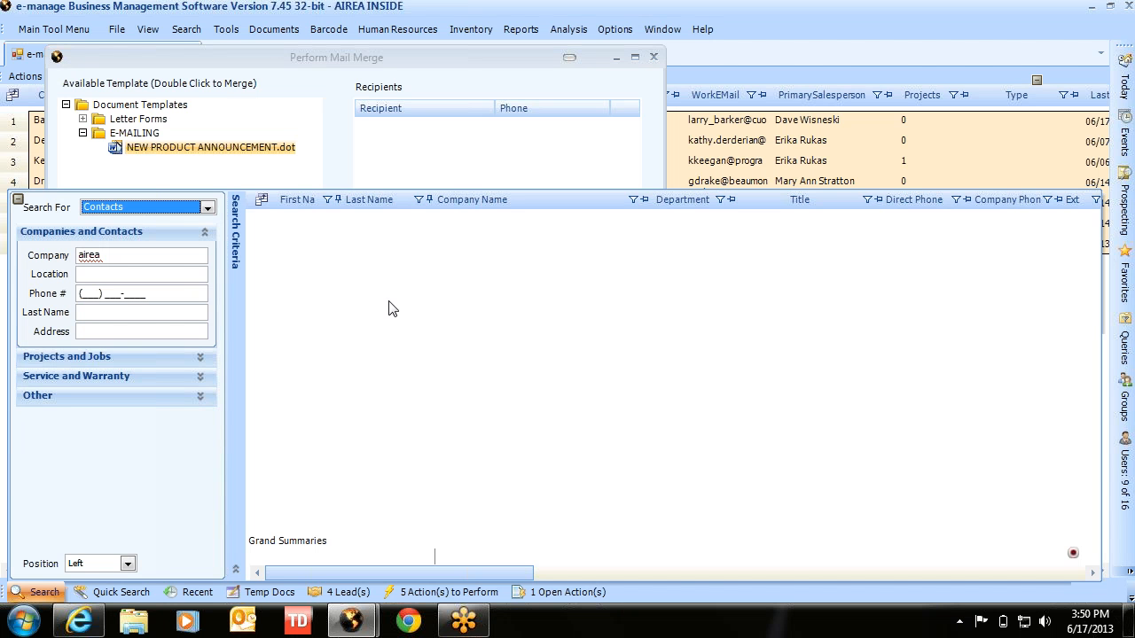
# - Run the last-name contact search and add the AIREA-Main contact to Recipients
pyautogui.scroll(-1, 146, 255)
pyautogui.click(146, 254)
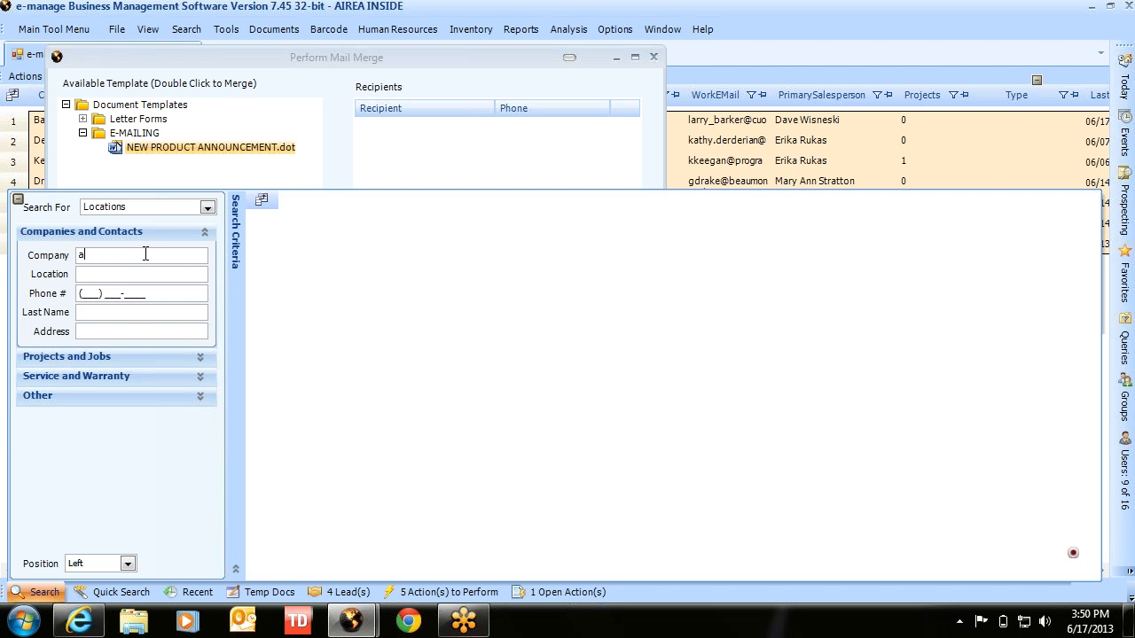
pyautogui.scroll(1, 145, 254)
pyautogui.press('Return')
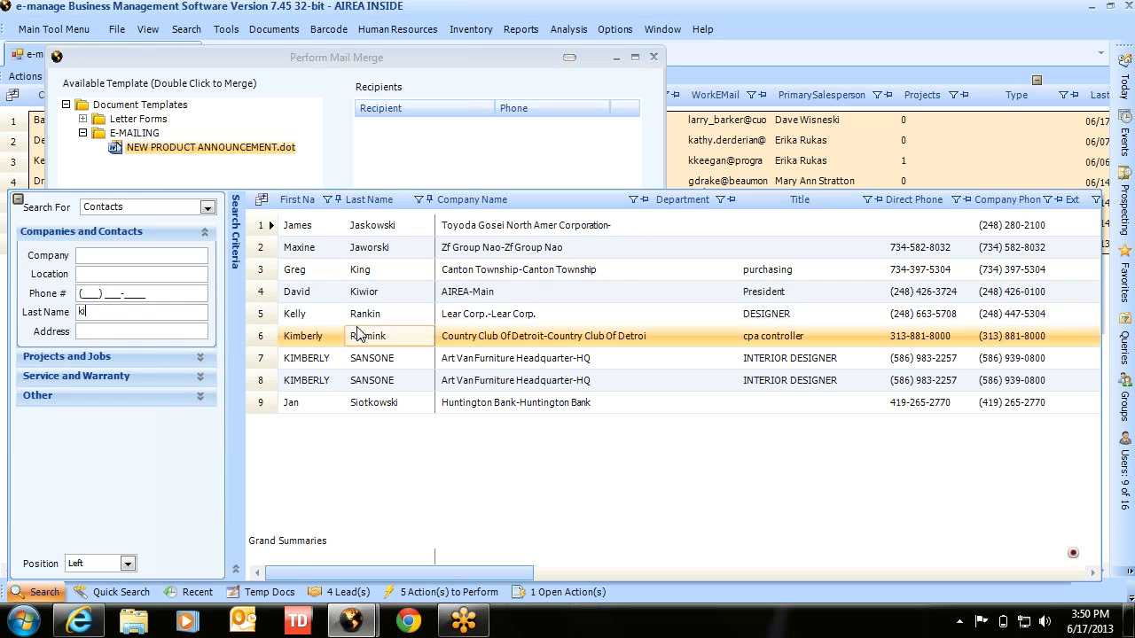
pyautogui.click(346, 296)
pyautogui.moveTo(519, 300); pyautogui.dragTo(426, 137)
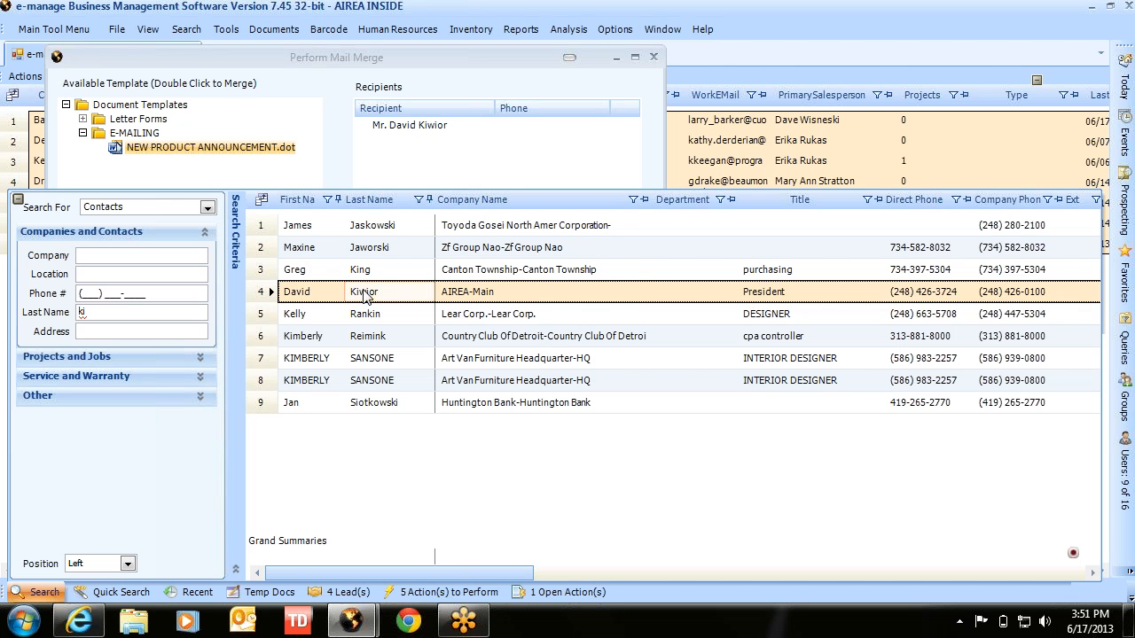
pyautogui.click(131, 311)
pyautogui.press('BackSpace')
pyautogui.press('BackSpace')
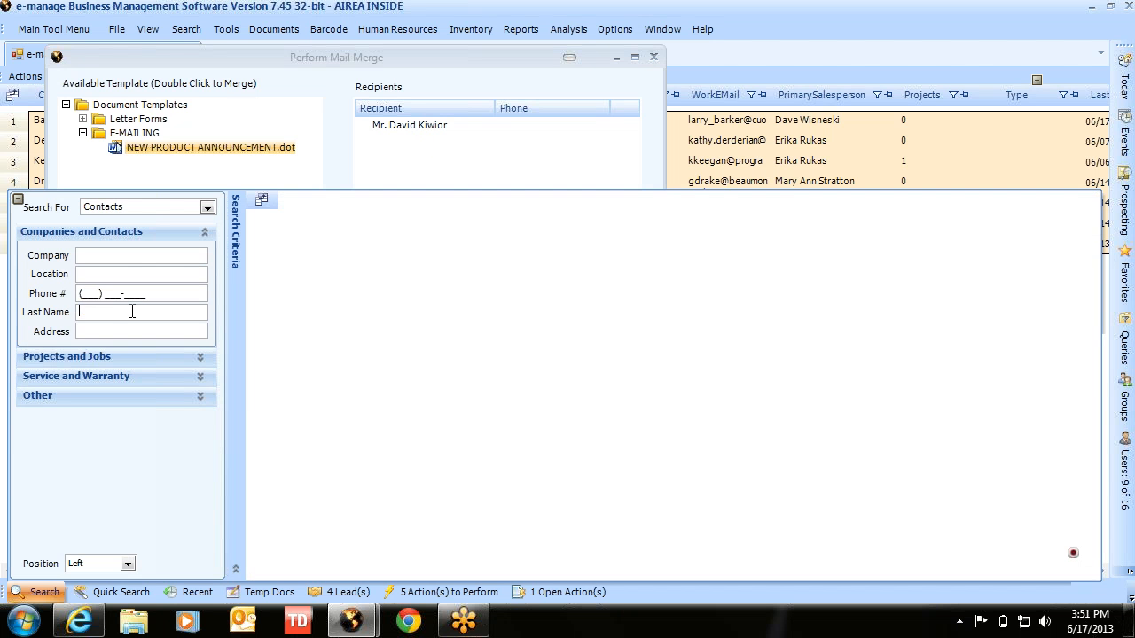
pyautogui.write('trout')
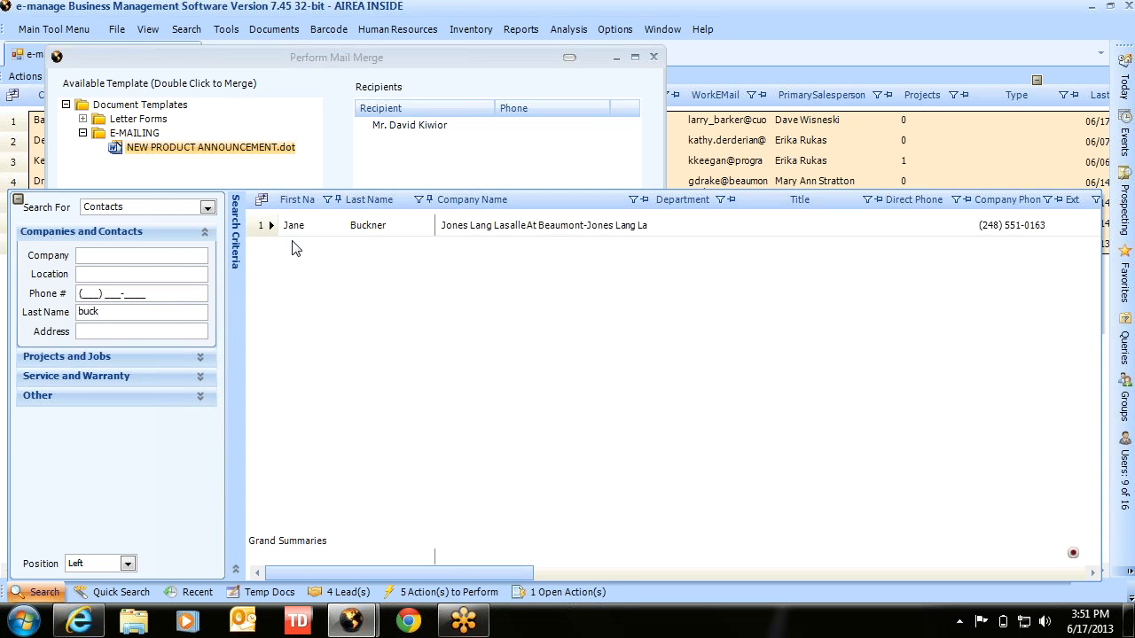
pyautogui.click(351, 228)
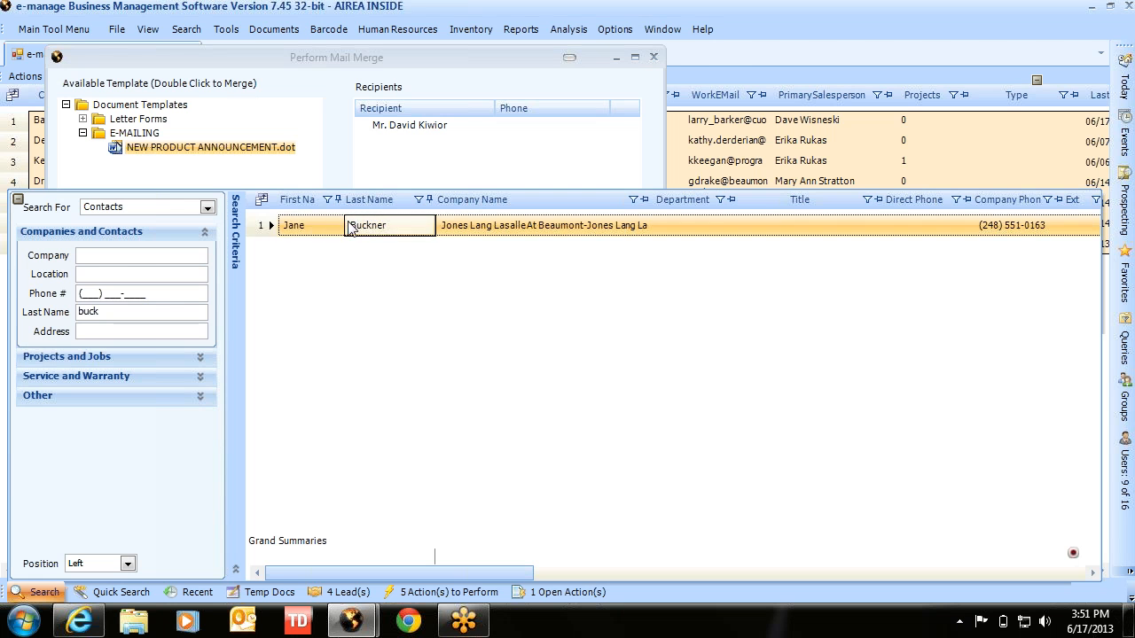
pyautogui.click(467, 229)
pyautogui.moveTo(468, 229); pyautogui.dragTo(468, 177)
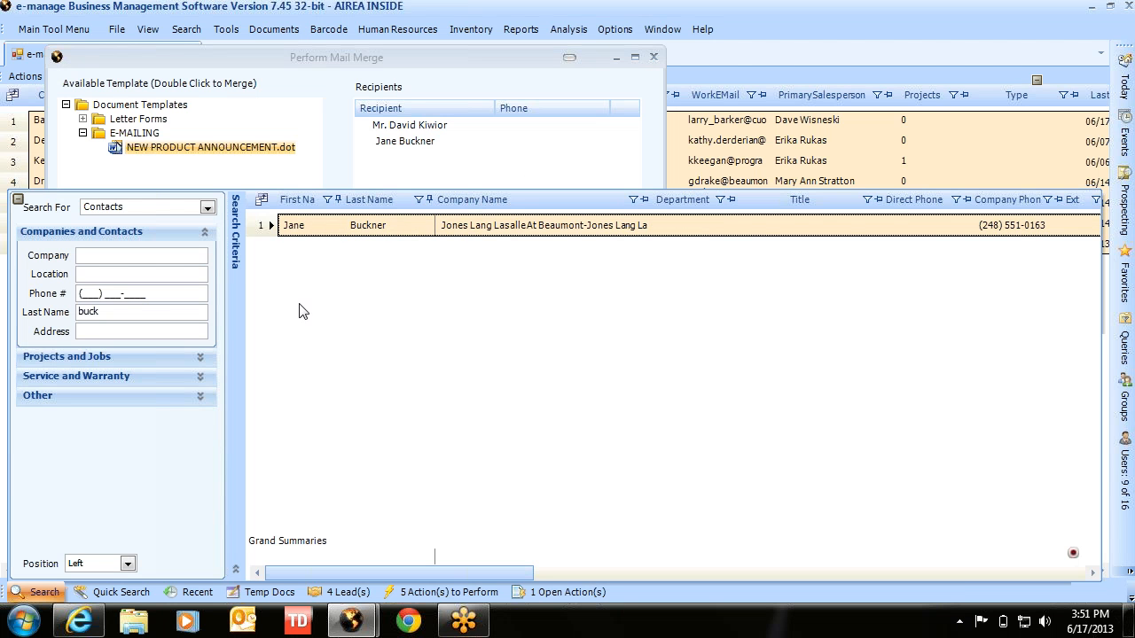
pyautogui.click(448, 165)
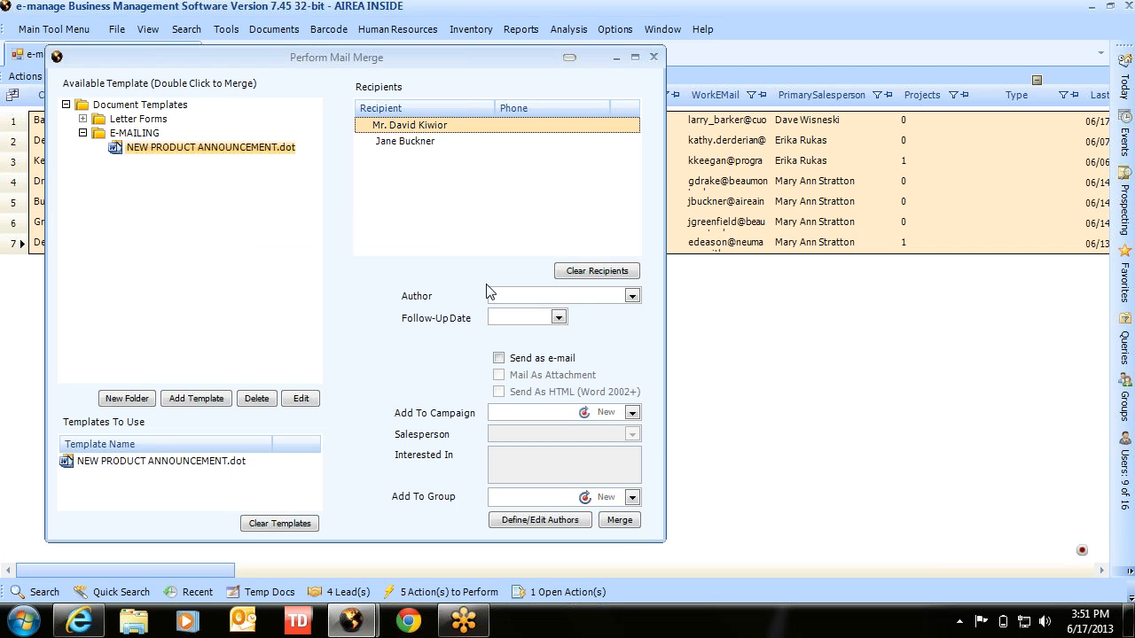
# - Choose the author and set the merge to send as HTML e-mail
pyautogui.click(633, 297)
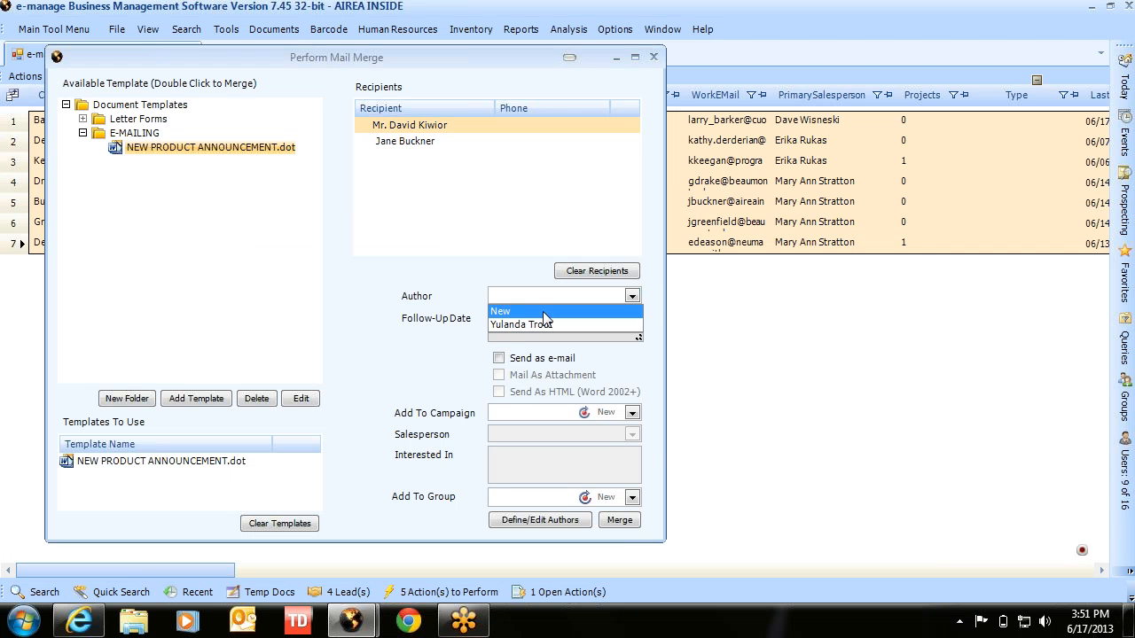
pyautogui.click(523, 325)
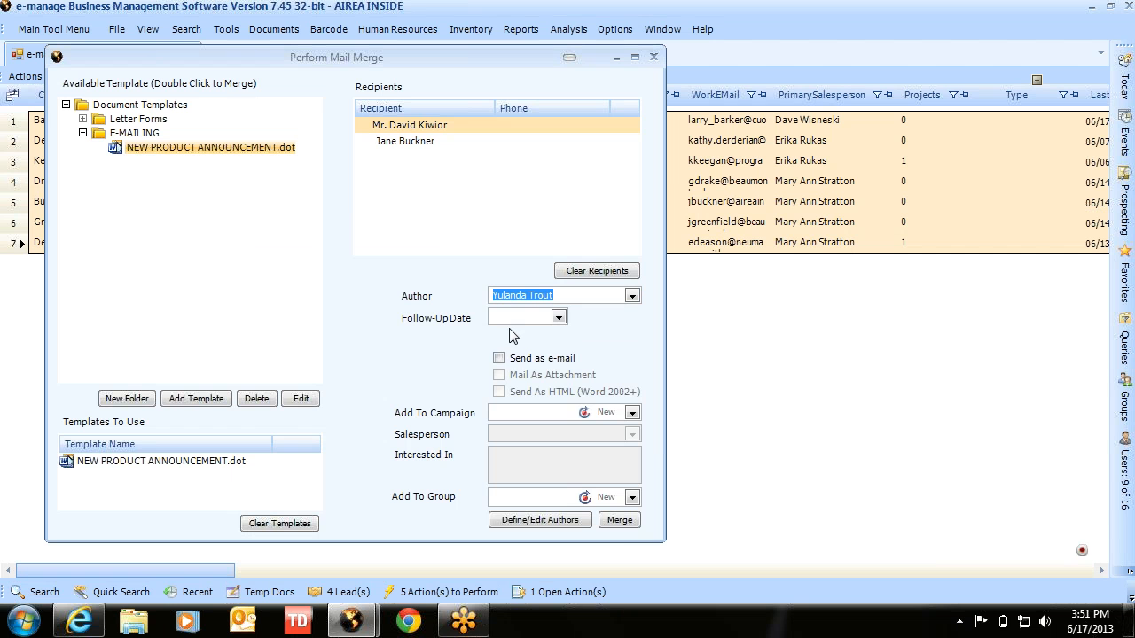
pyautogui.click(499, 359)
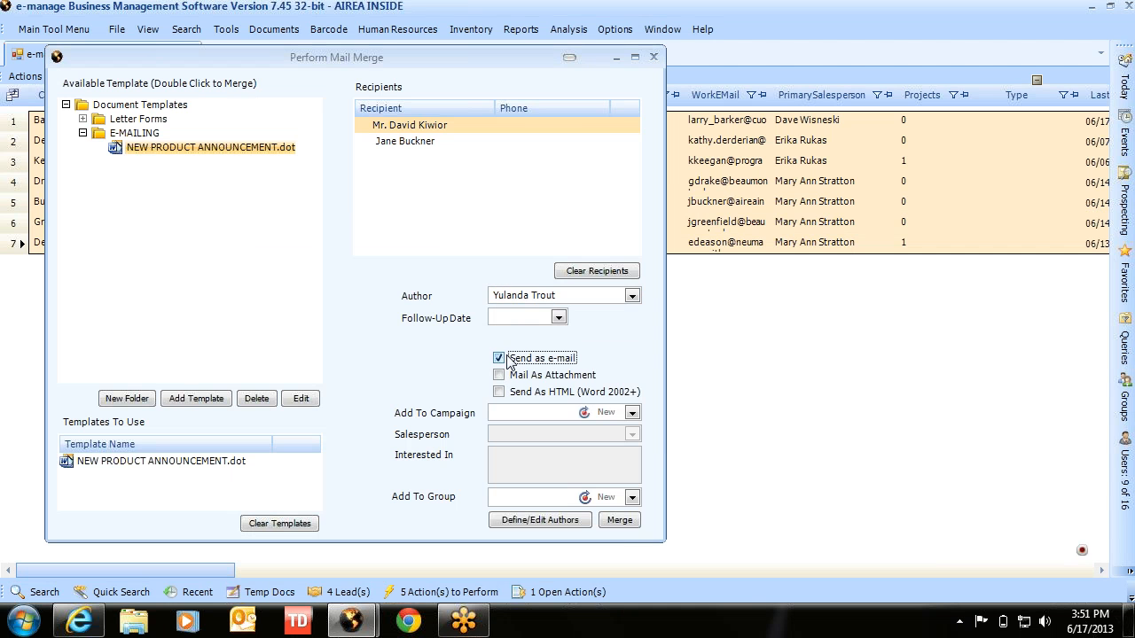
pyautogui.click(499, 393)
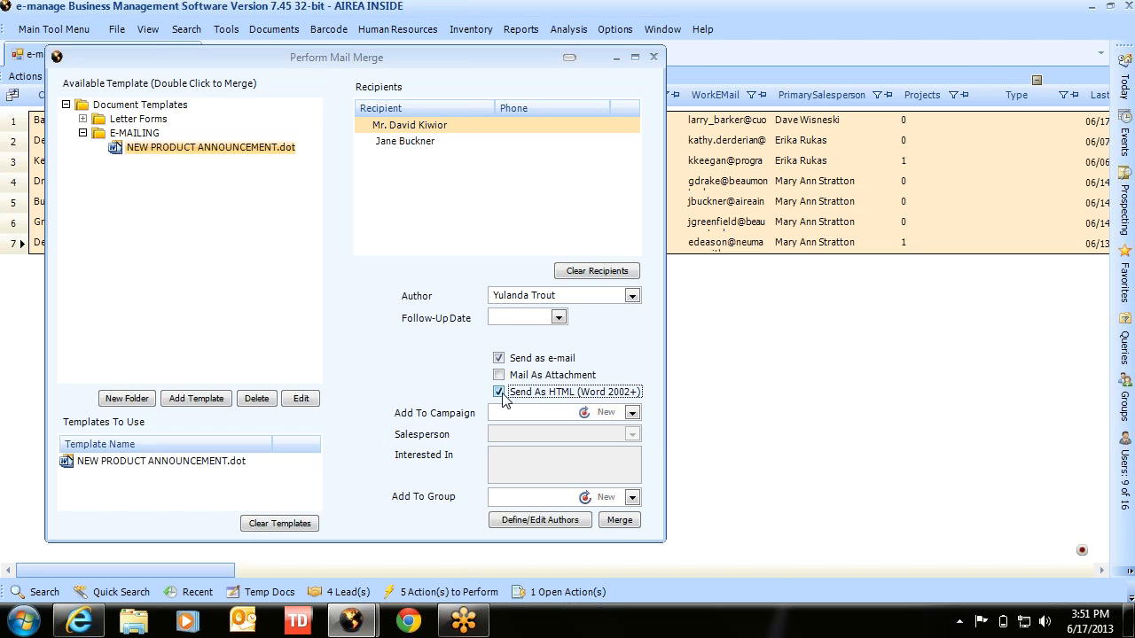
# - Start the merge with the subject line 'WOW! Look at this!'
pyautogui.click(621, 521)
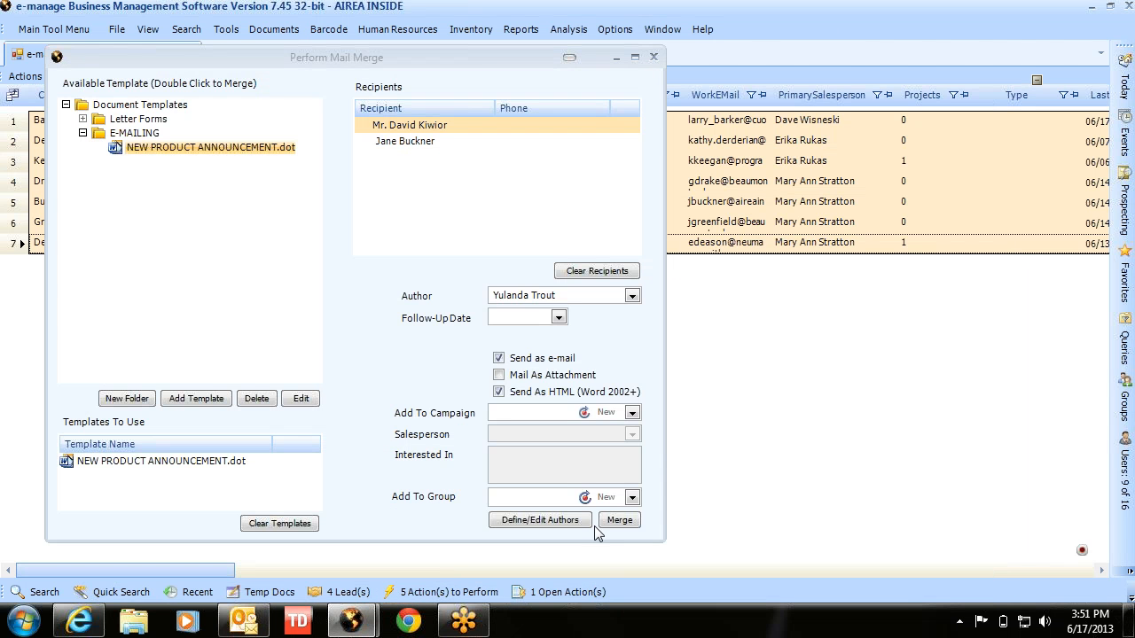
pyautogui.click(619, 520)
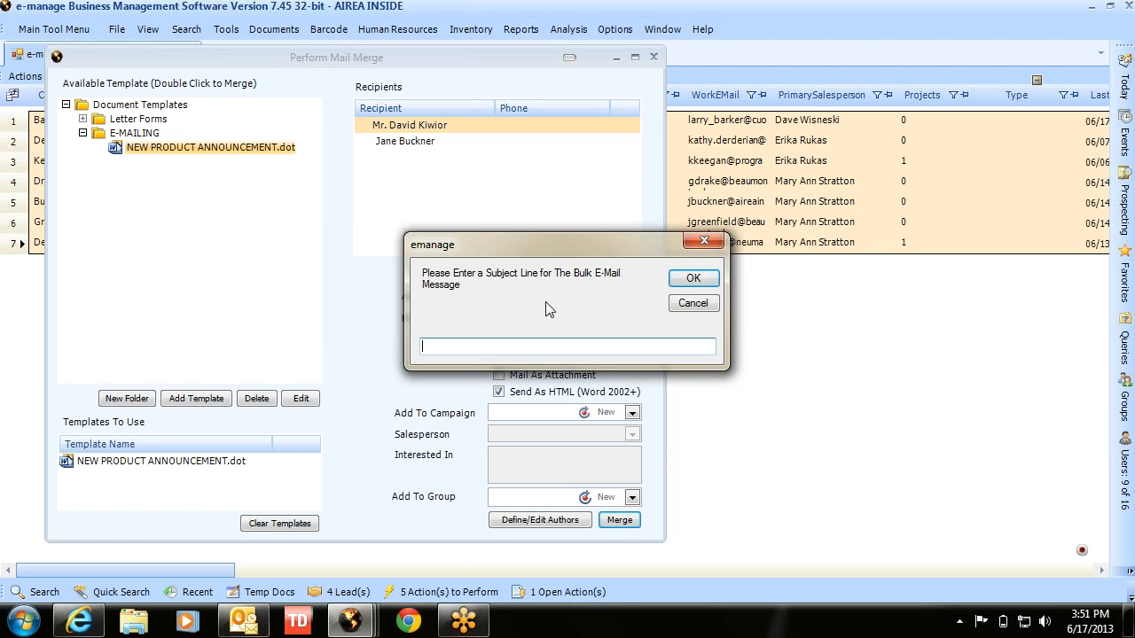
pyautogui.write('WOW! Look at this!')
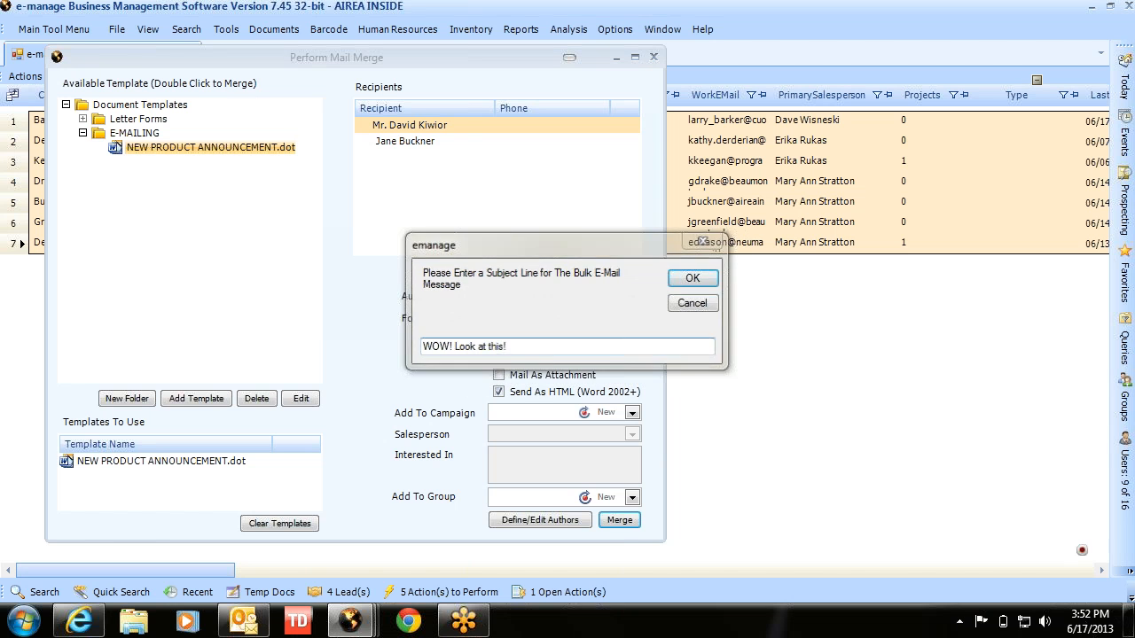
pyautogui.press('Return')
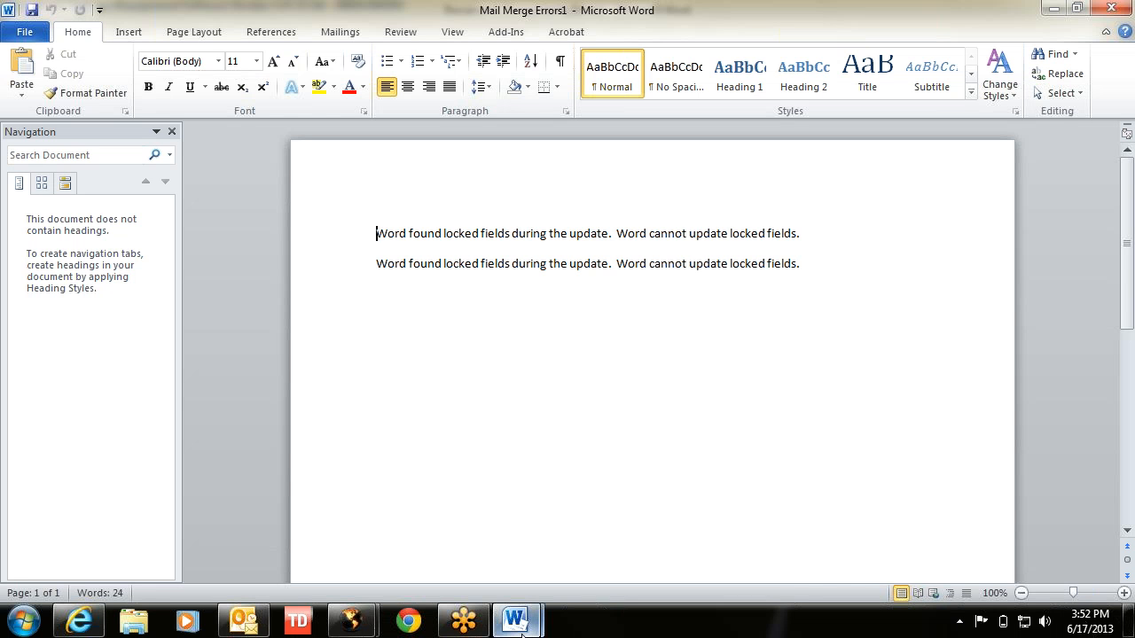
# - Open one of the 'WOW! Look at this!' messages from Outlook's Sent Items folder
pyautogui.moveTo(517, 619)
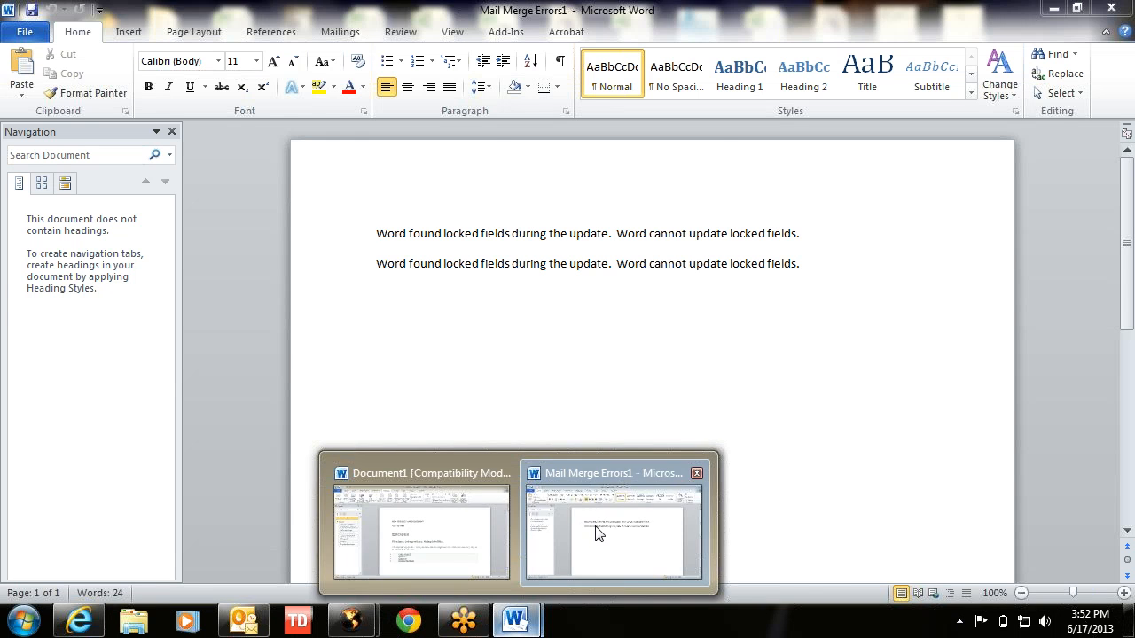
pyautogui.click(596, 533)
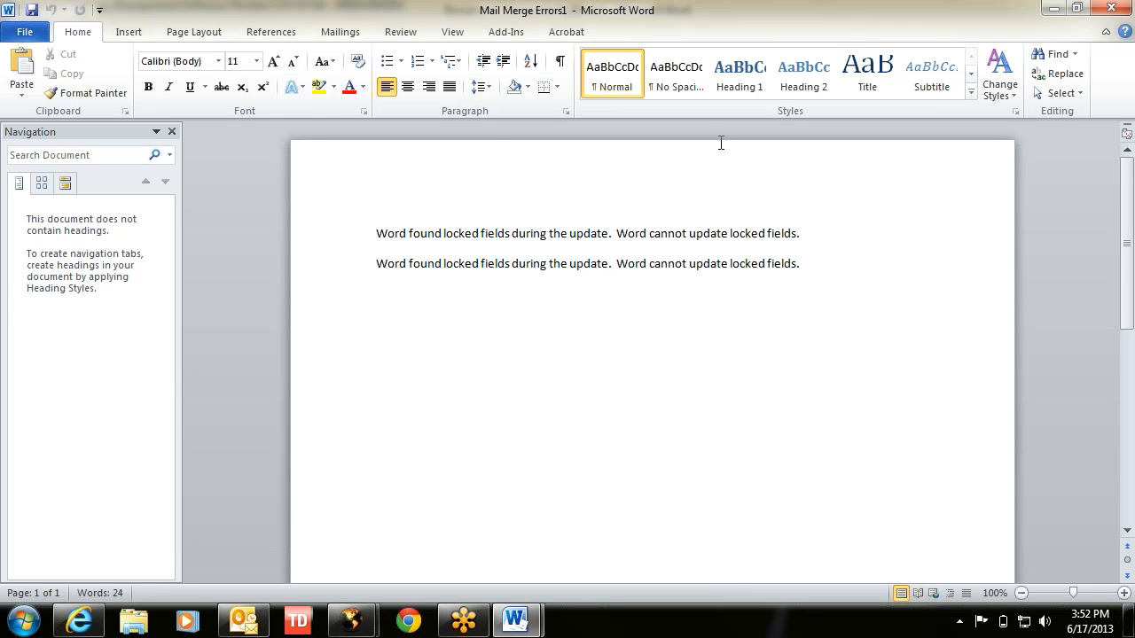
pyautogui.click(251, 623)
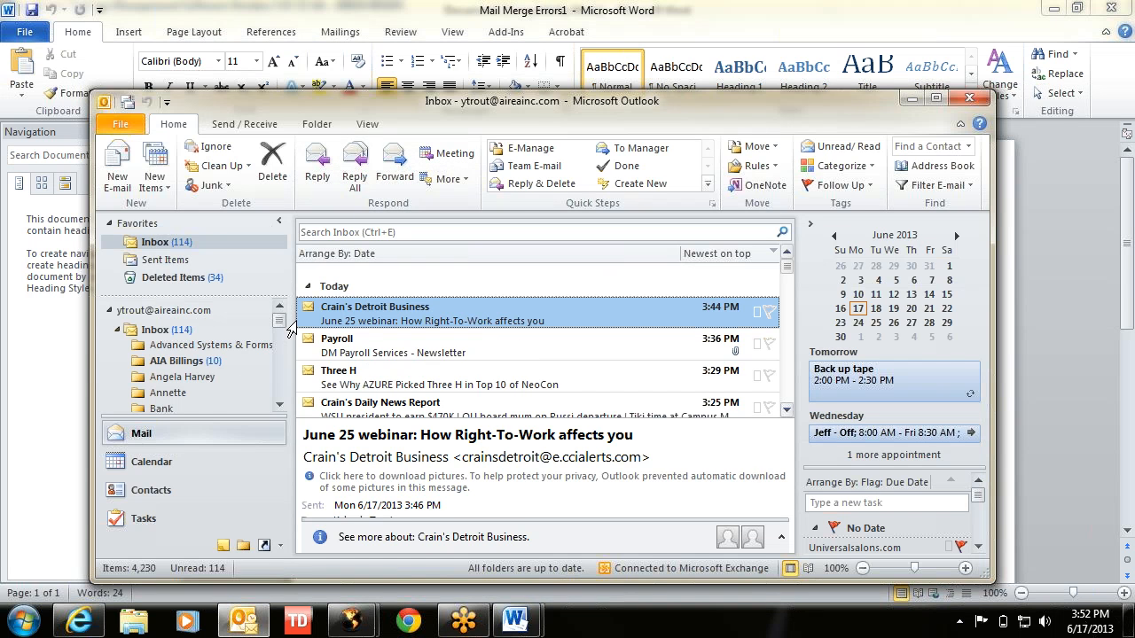
pyautogui.click(279, 404)
pyautogui.click(280, 407)
pyautogui.click(280, 406)
pyautogui.click(281, 406)
pyautogui.click(280, 406)
pyautogui.click(281, 406)
pyautogui.click(280, 406)
pyautogui.click(281, 406)
pyautogui.click(281, 406)
pyautogui.click(280, 406)
pyautogui.click(280, 406)
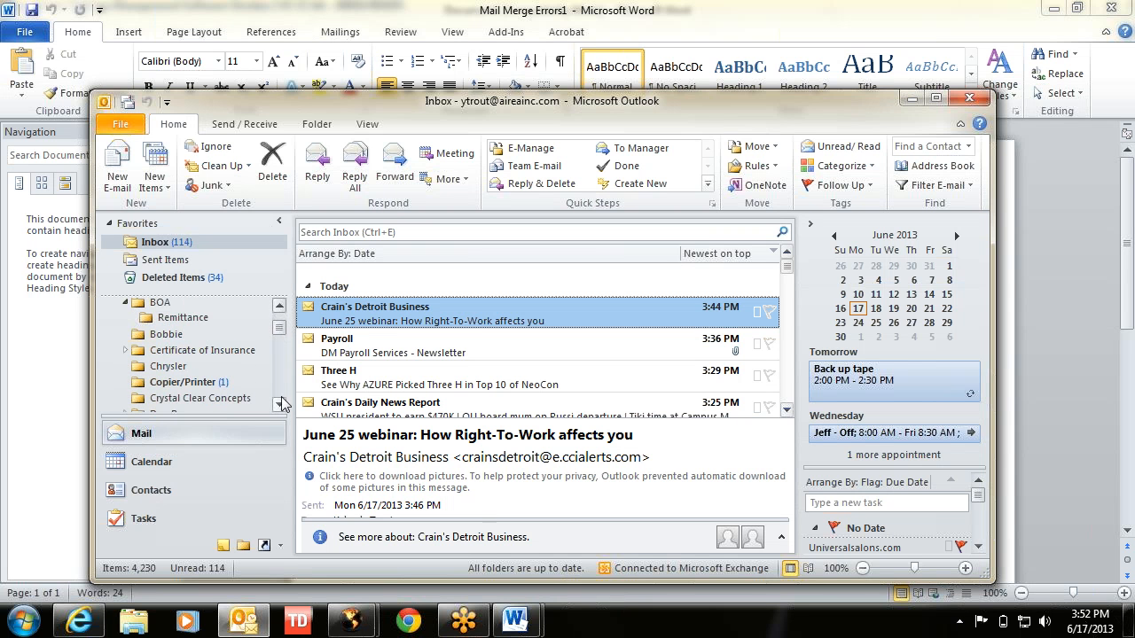
pyautogui.click(168, 265)
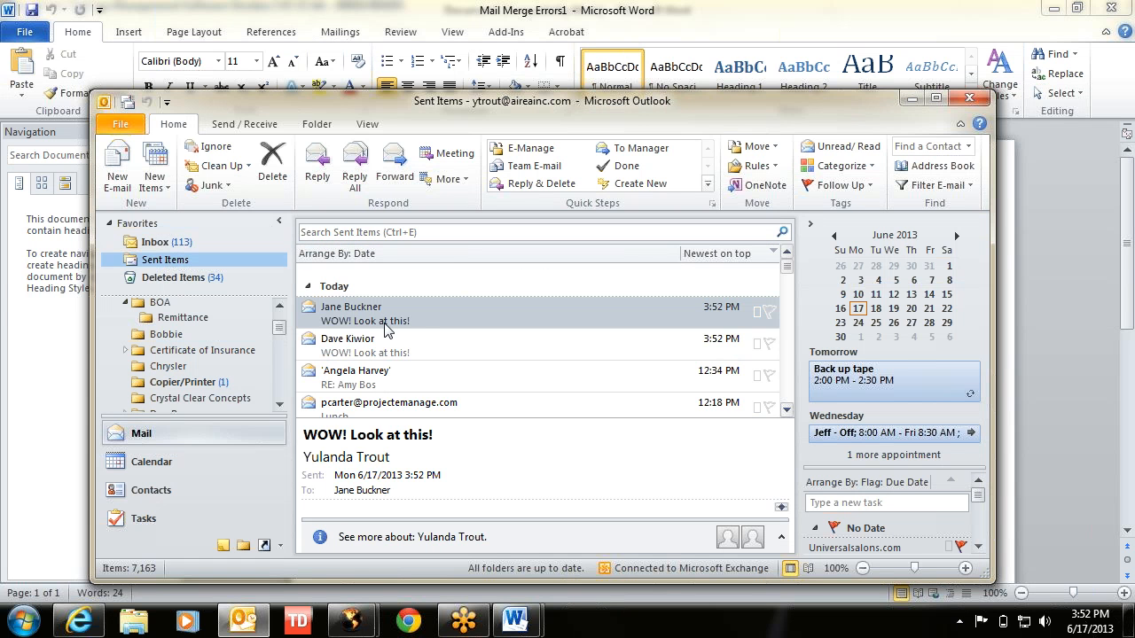
pyautogui.doubleClick(387, 318)
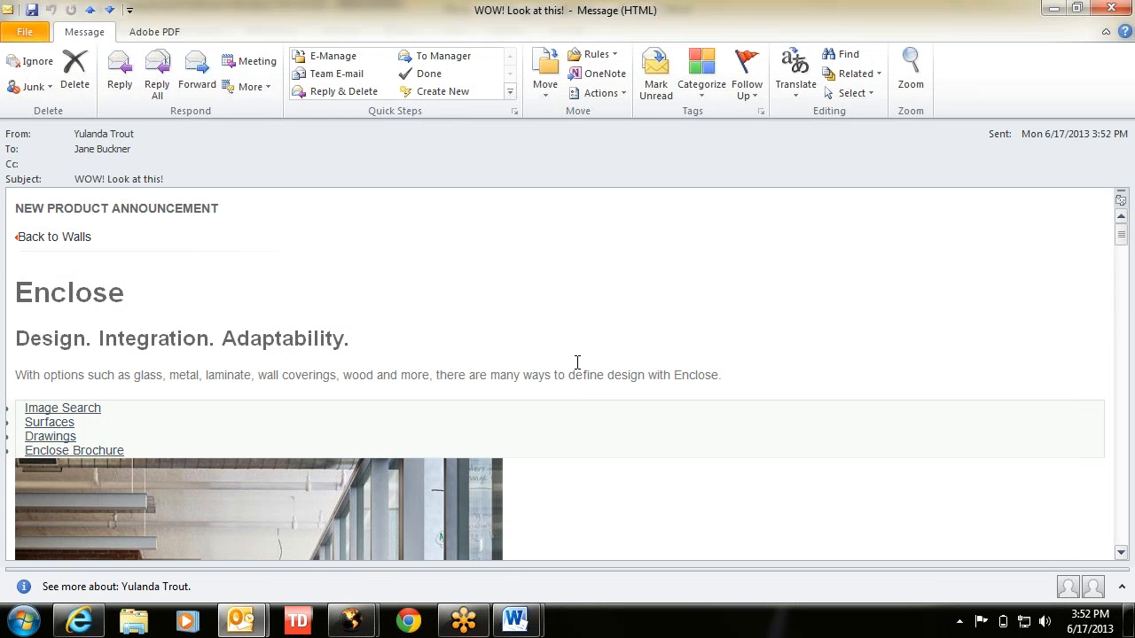
# - Review the announcement heading, Enclose text and product links, then close the message
pyautogui.scroll(-3, 577, 363)
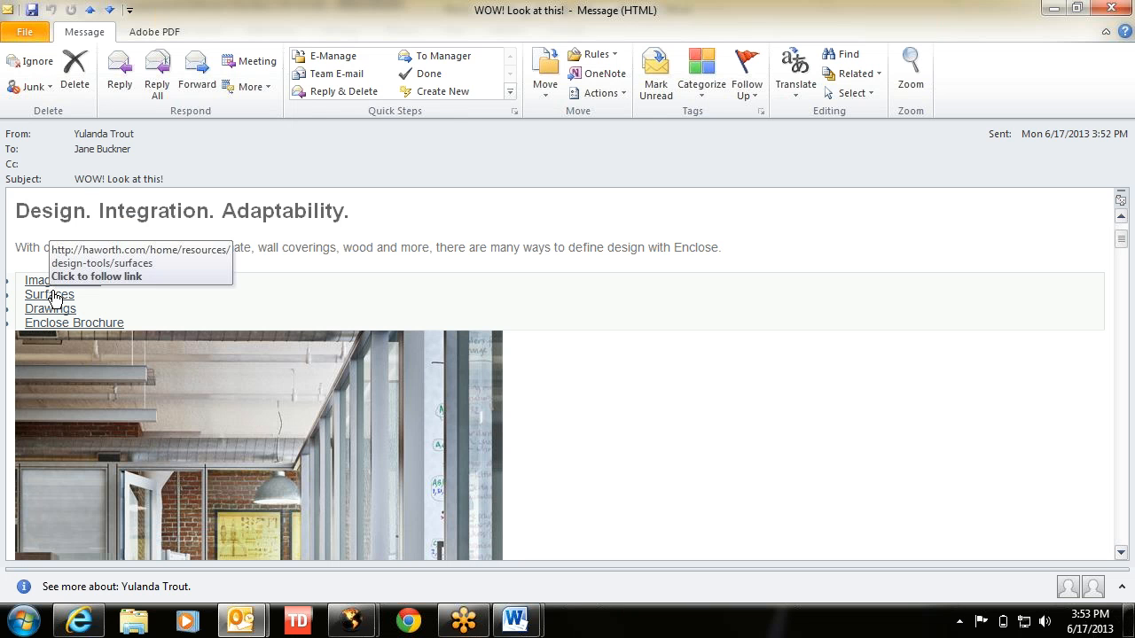
pyautogui.scroll(3, 717, 255)
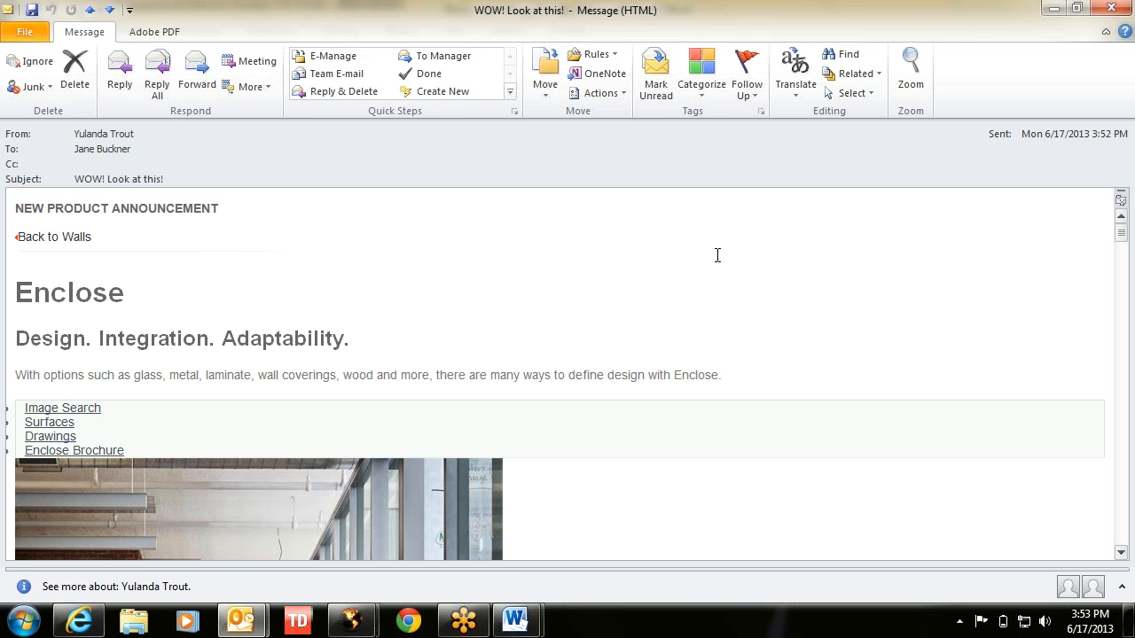
pyautogui.click(1111, 10)
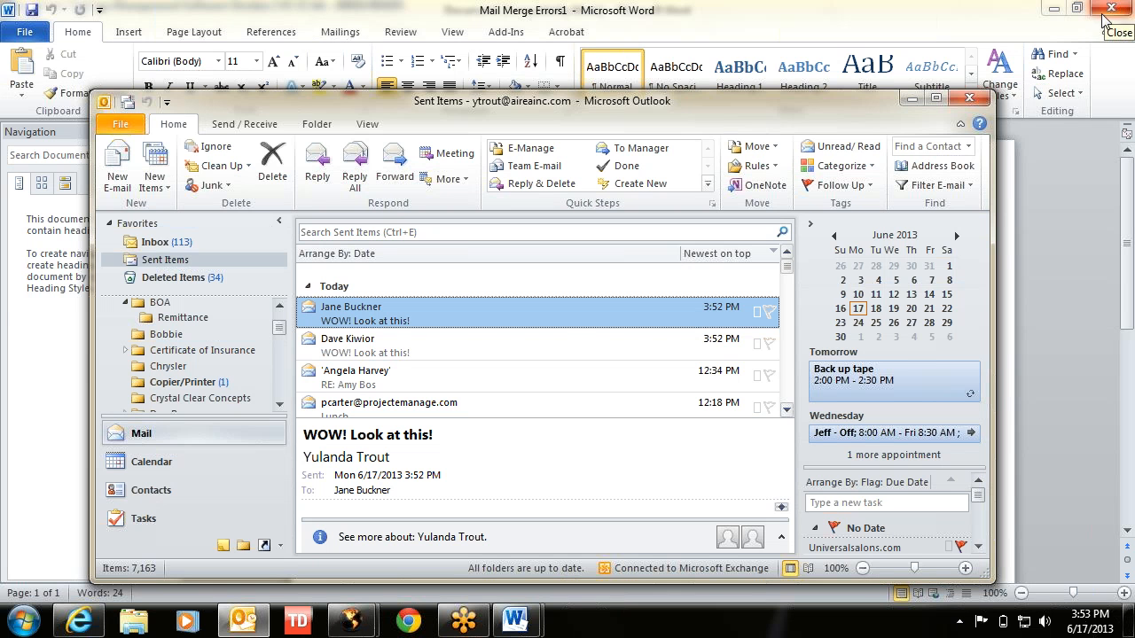
# - Close Mail Merge Errors1 and Document1 without saving, then start Microsoft Word 2010
pyautogui.click(911, 99)
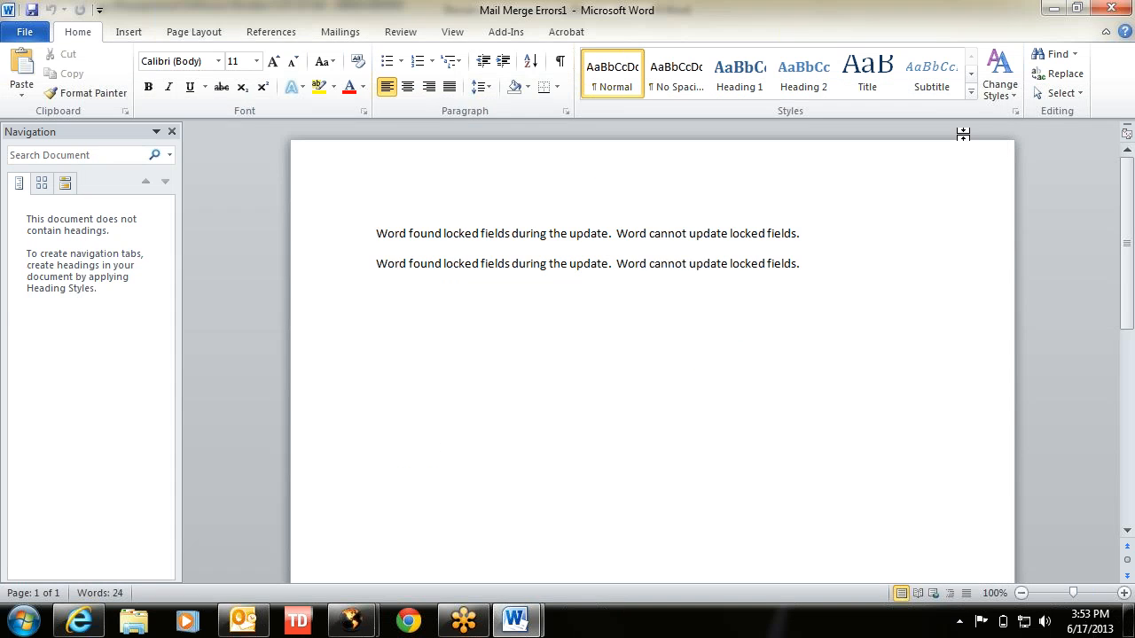
pyautogui.click(1111, 10)
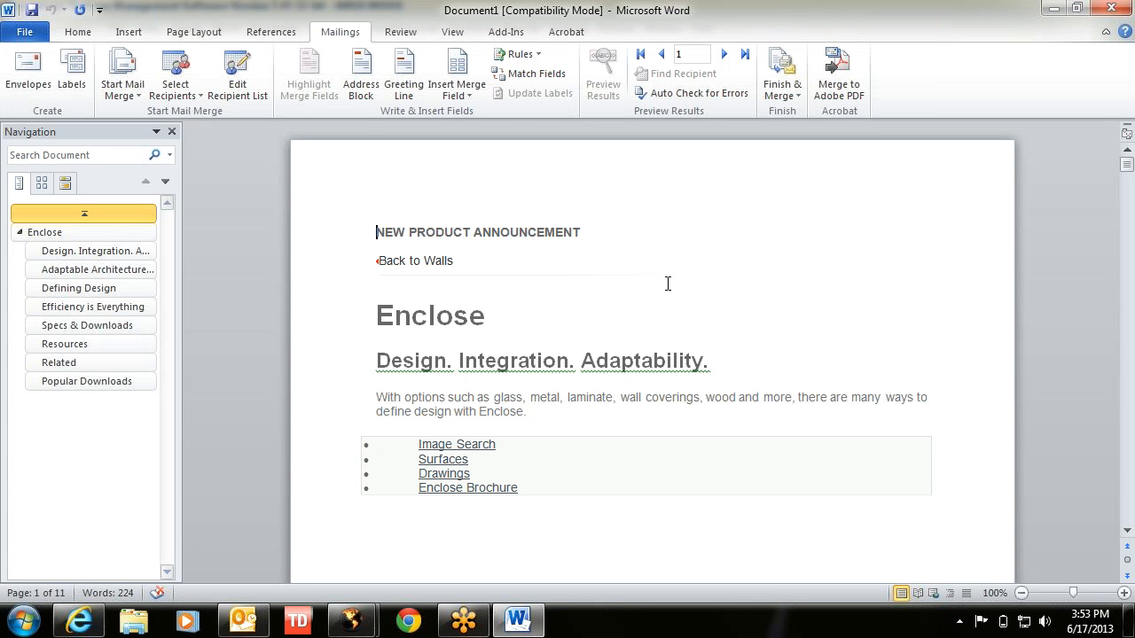
pyautogui.click(1113, 11)
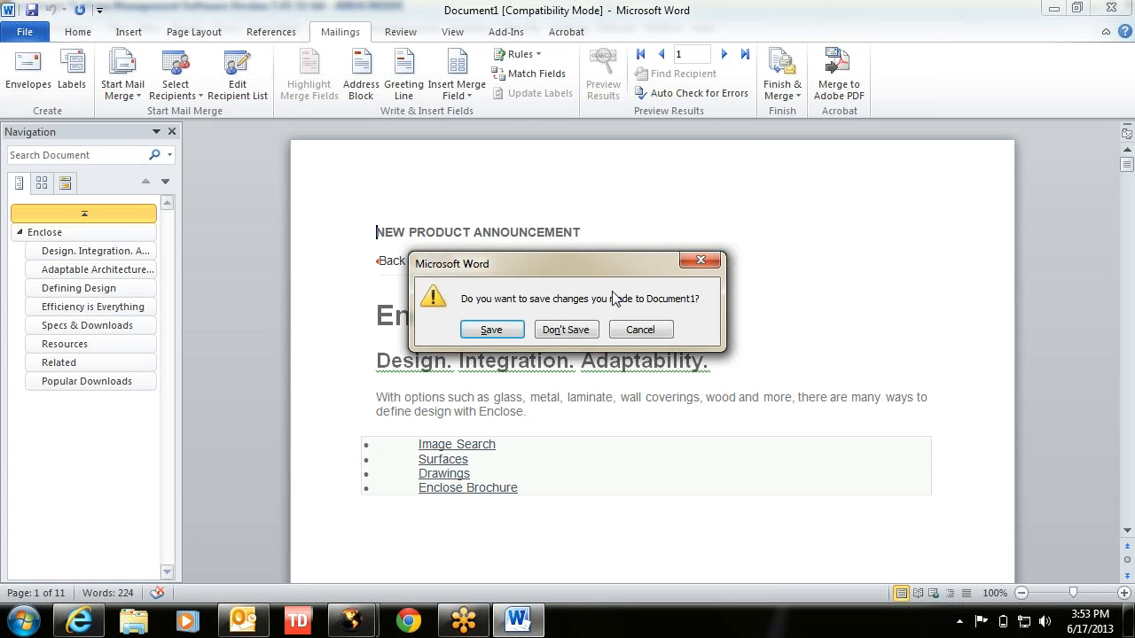
pyautogui.click(562, 330)
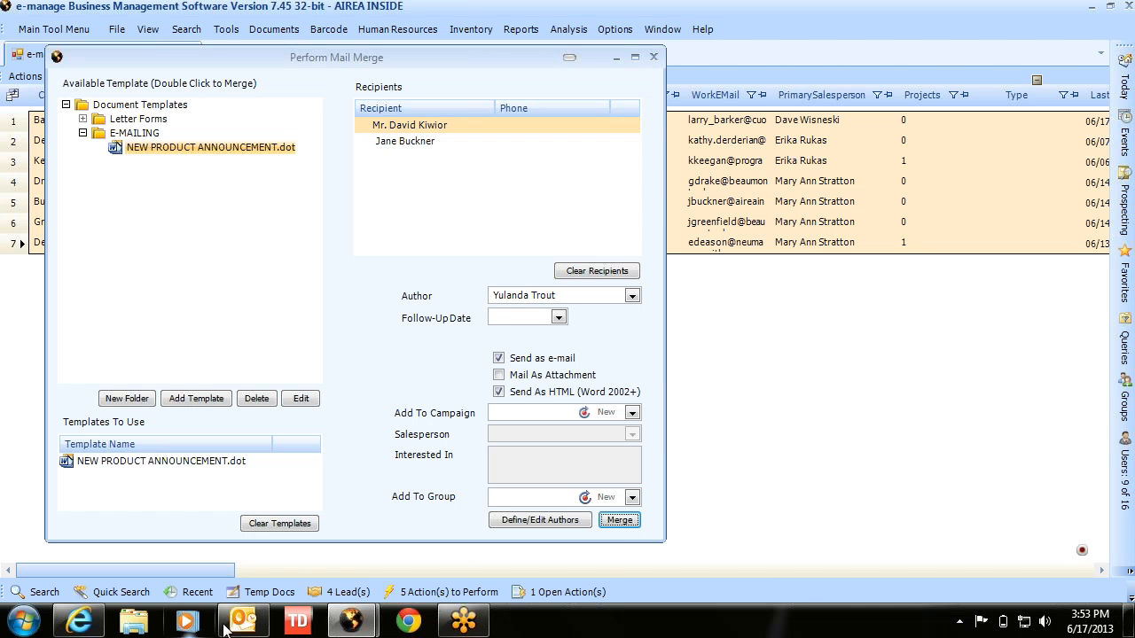
pyautogui.click(25, 621)
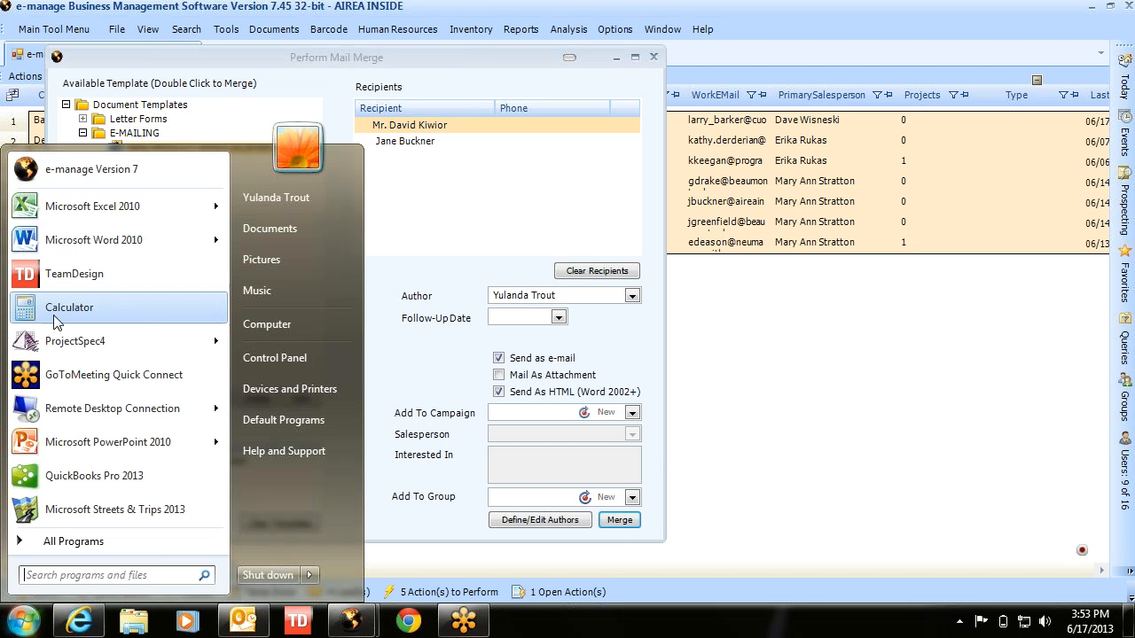
pyautogui.click(45, 240)
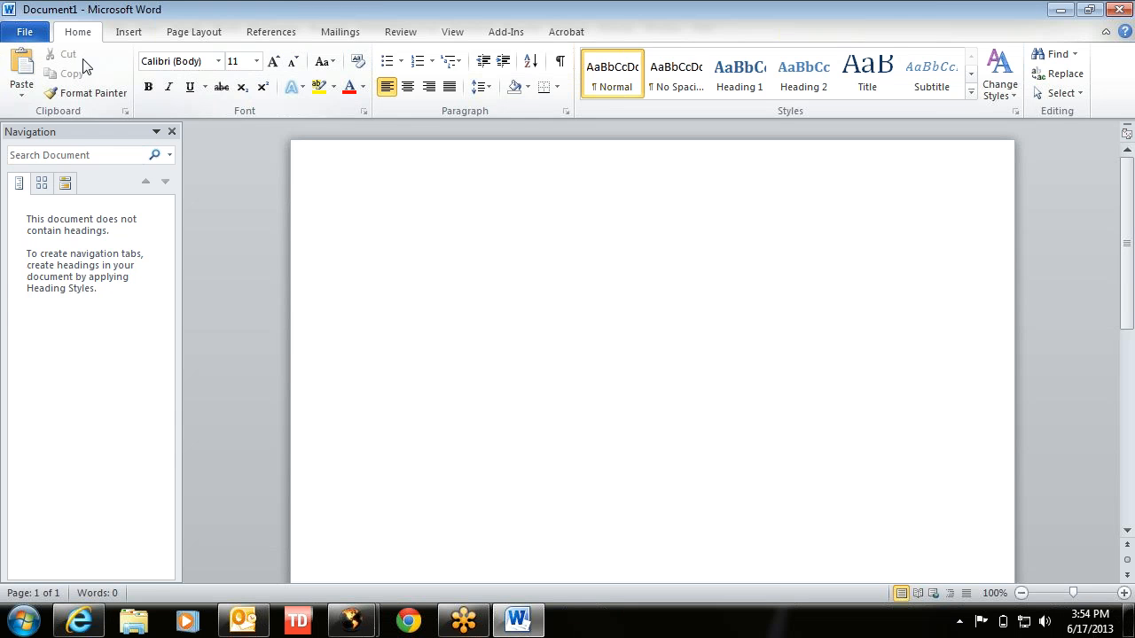
# - View the Contact fields under Add-Ins > e-manage Merge Codes, then close Word
pyautogui.click(501, 39)
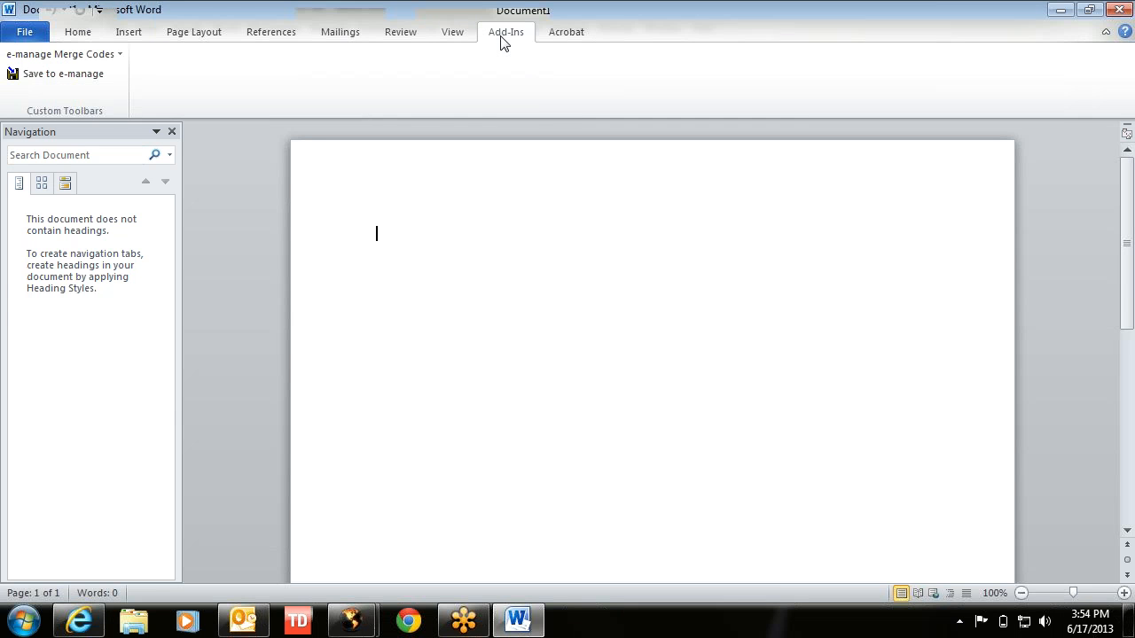
pyautogui.click(86, 53)
pyautogui.moveTo(61, 79)
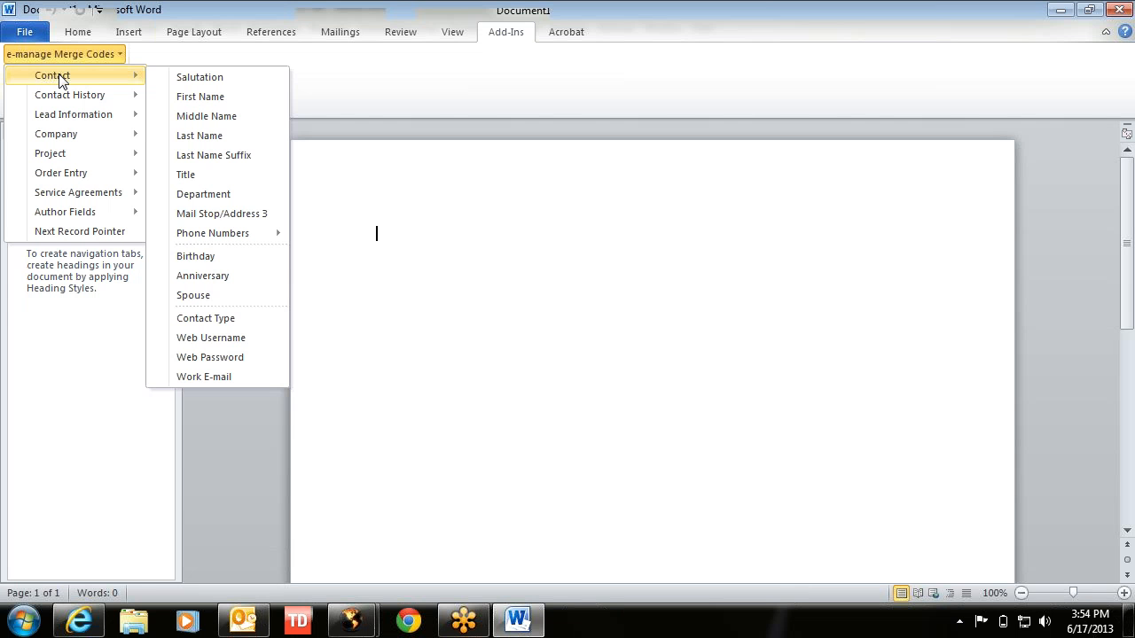
pyautogui.click(381, 95)
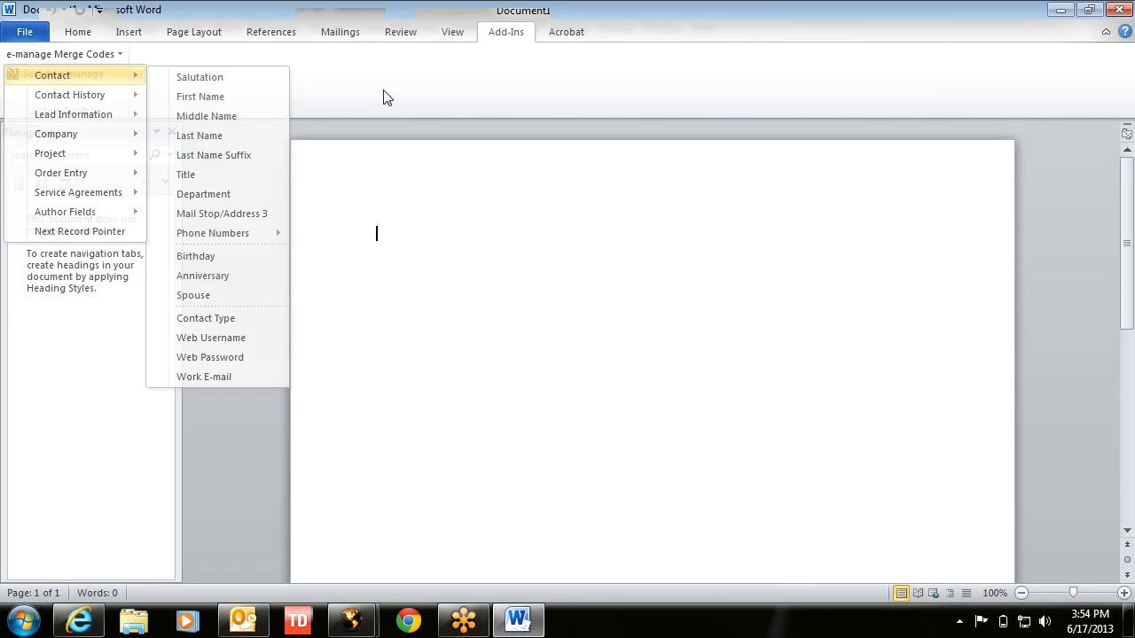
pyautogui.moveTo(529, 628)
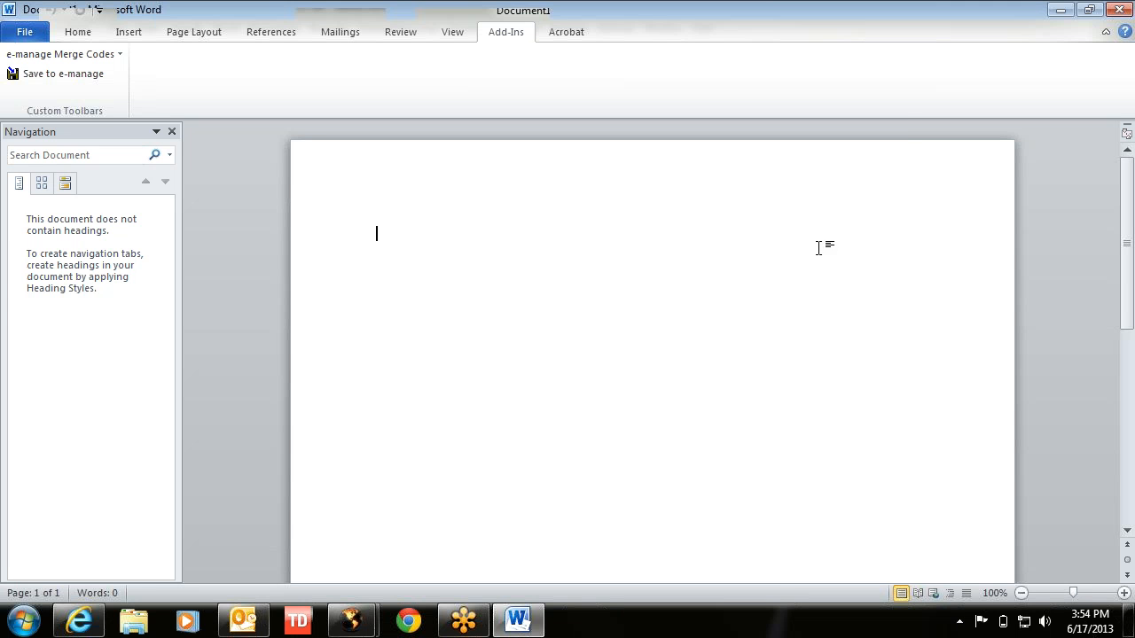
pyautogui.click(1113, 8)
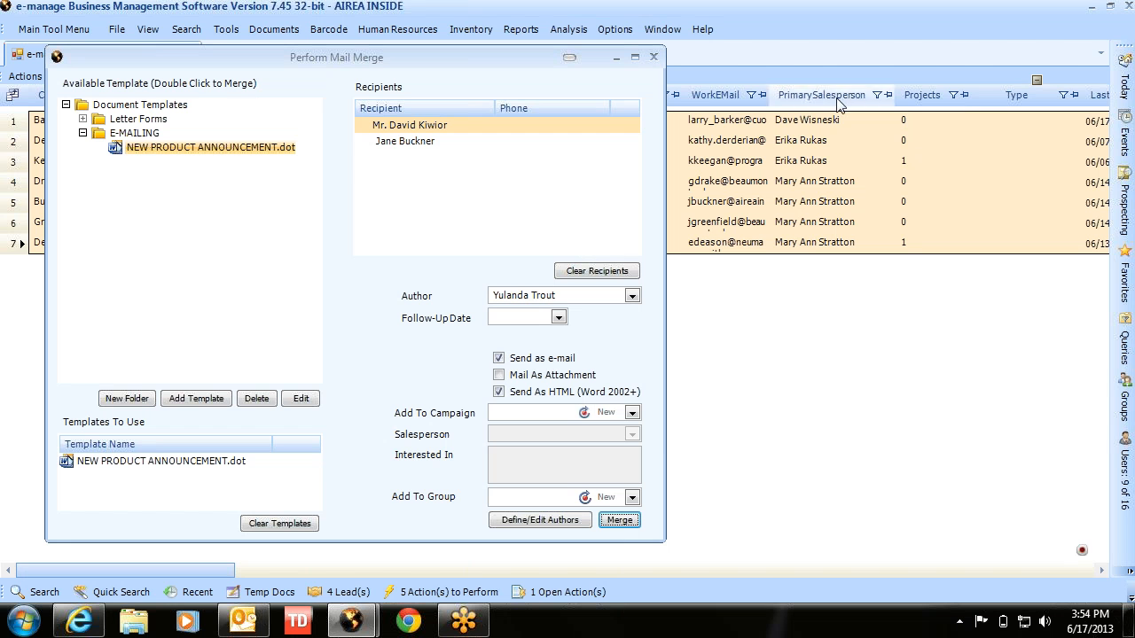
# - Close Perform Mail Merge, select the third contact, and browse the Tools and Actions menus
pyautogui.click(651, 58)
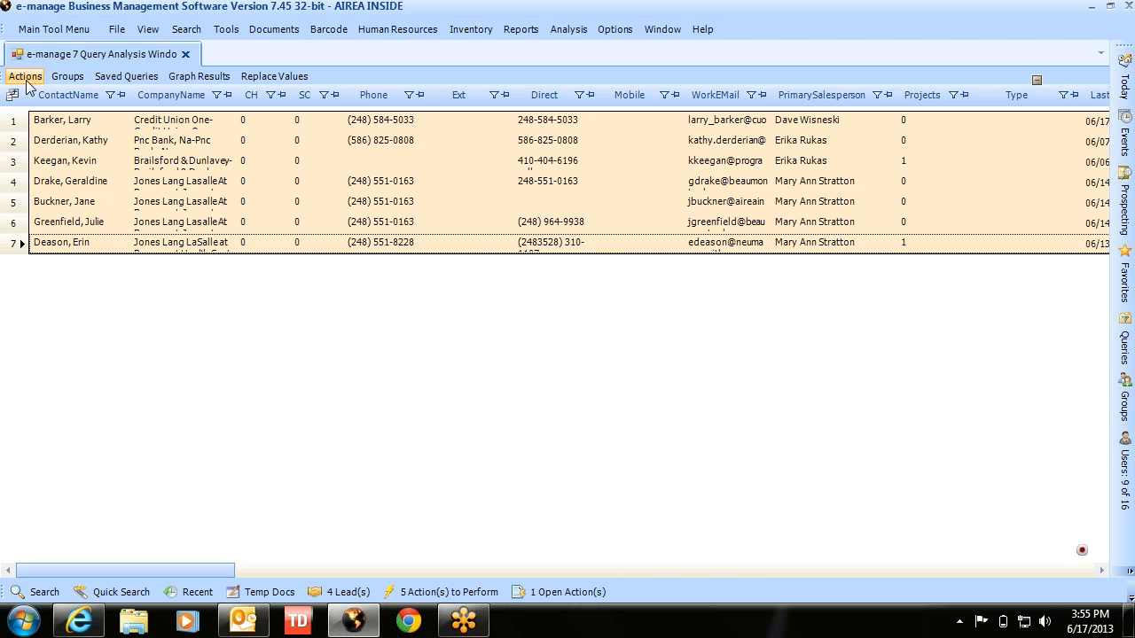
pyautogui.click(109, 166)
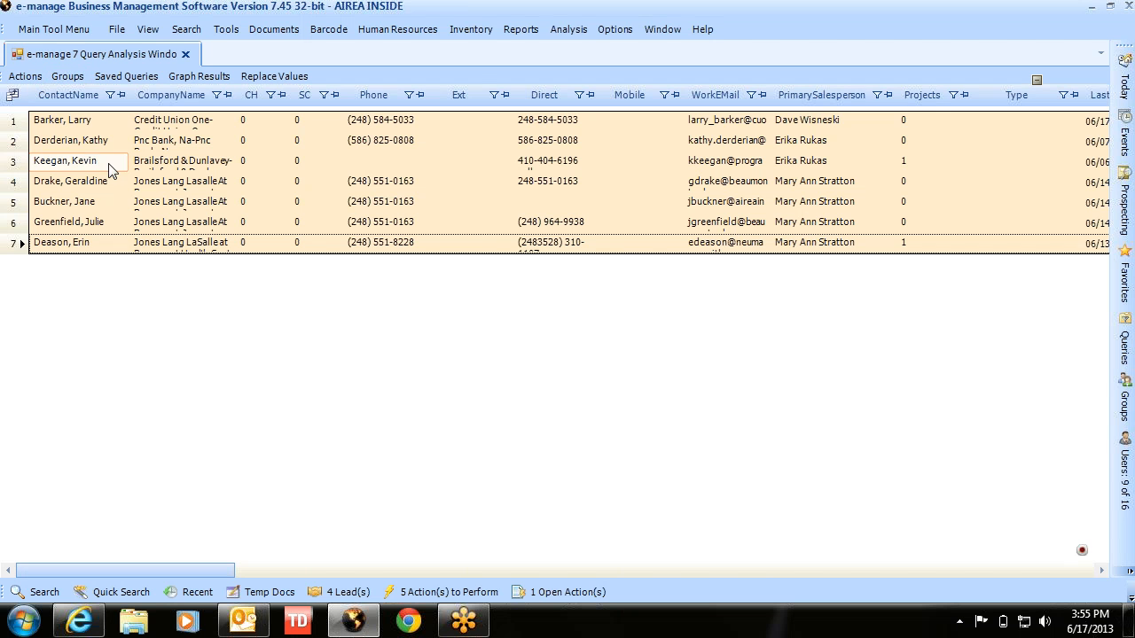
pyautogui.click(227, 30)
pyautogui.click(227, 31)
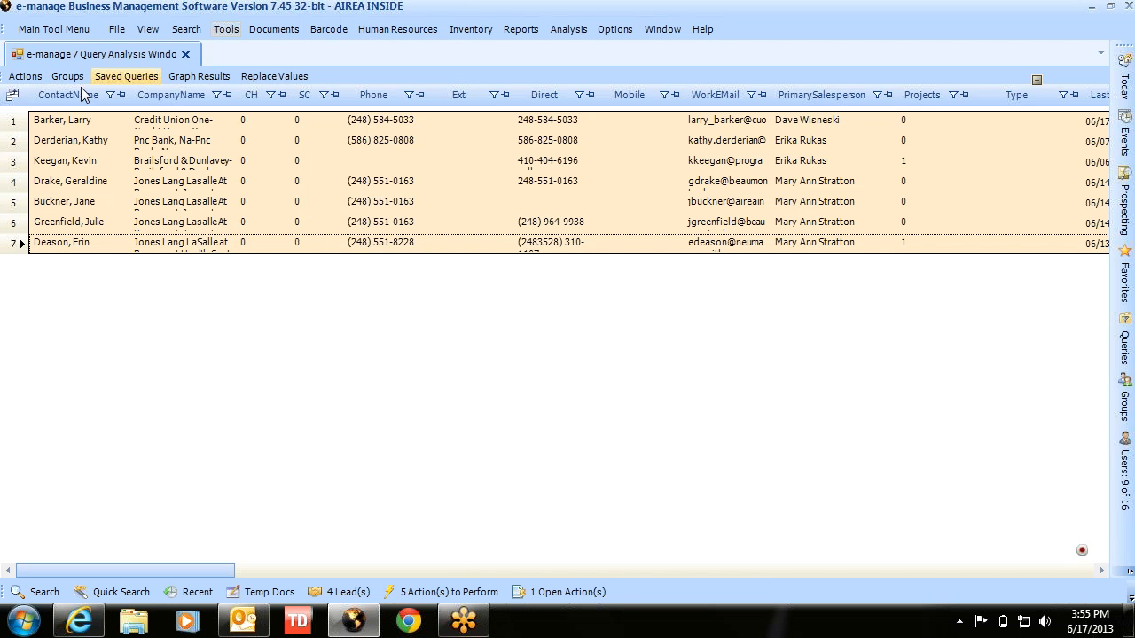
pyautogui.click(26, 78)
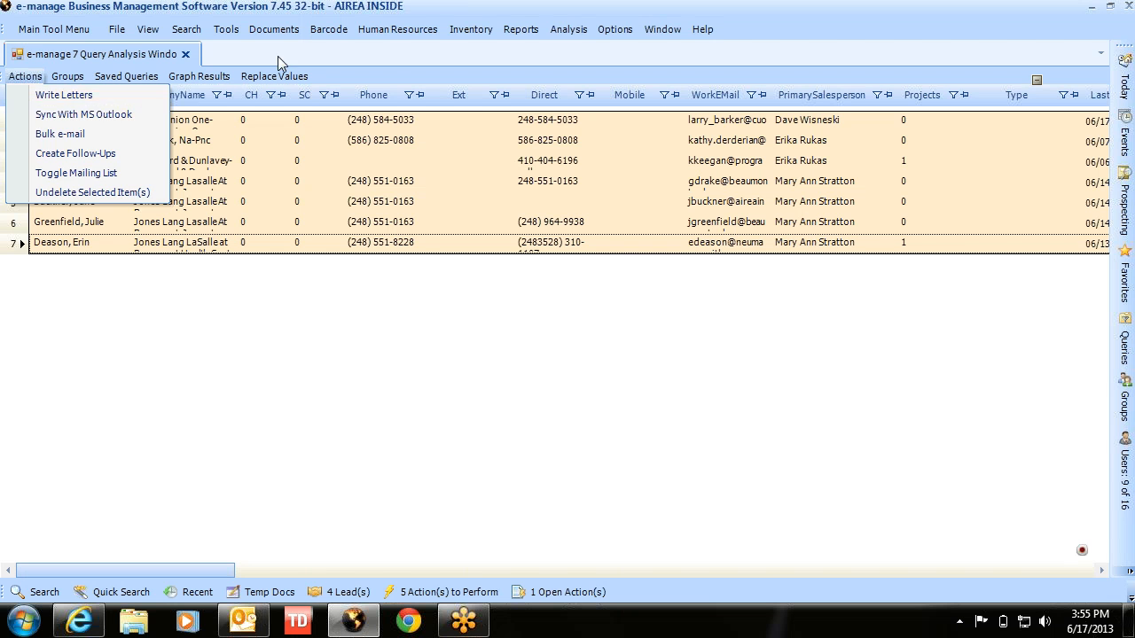
pyautogui.click(387, 64)
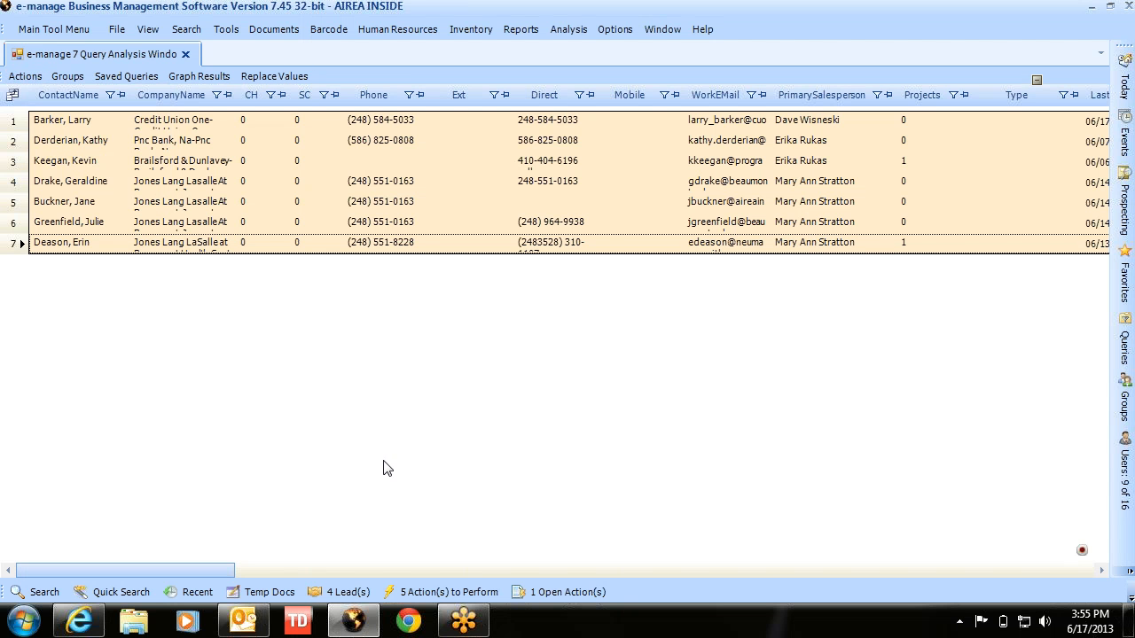